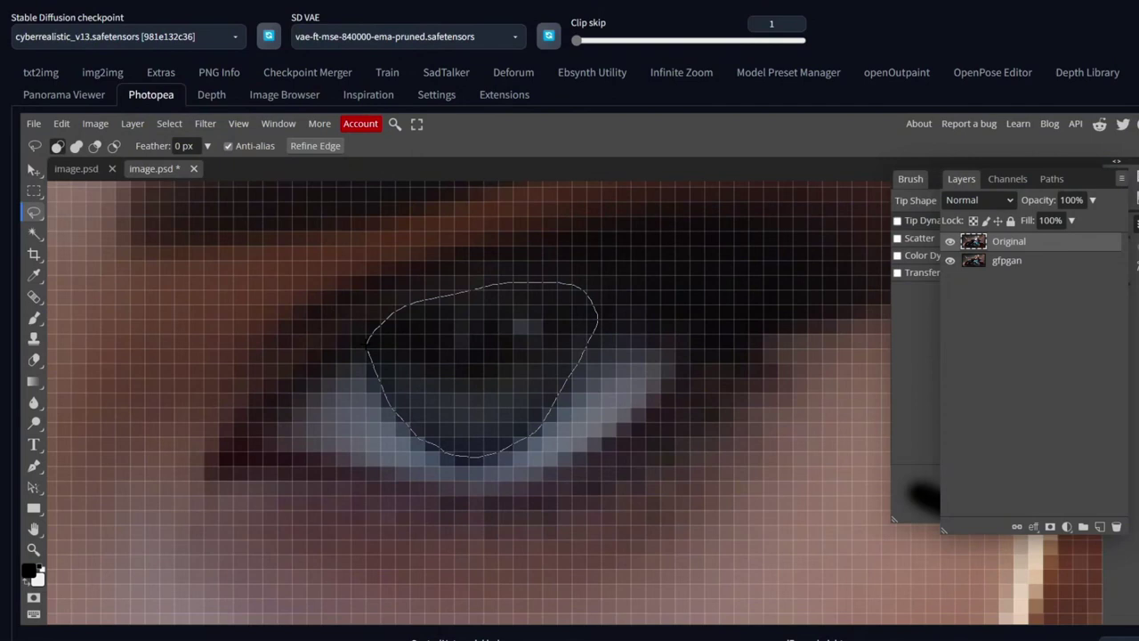
- Outline the iris with the Lasso, cover it with a red #e91616 Color Fill layer, and change that layer's blend mode
left_click_drag(538, 423, 498, 402)
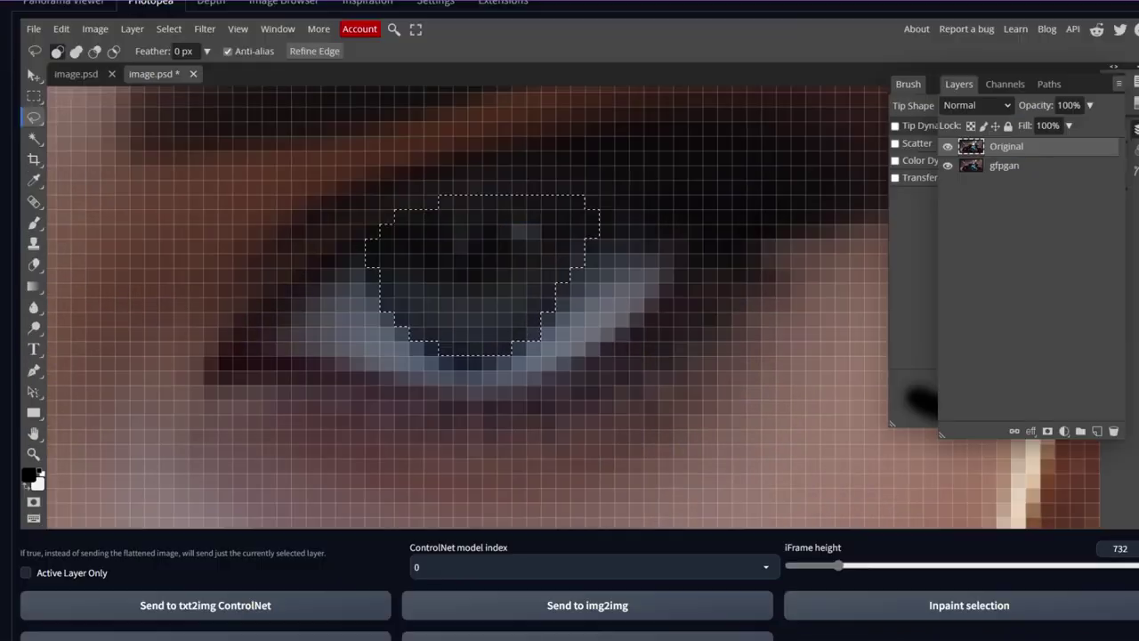
left_click(133, 32)
left_click(307, 166)
left_click(295, 167)
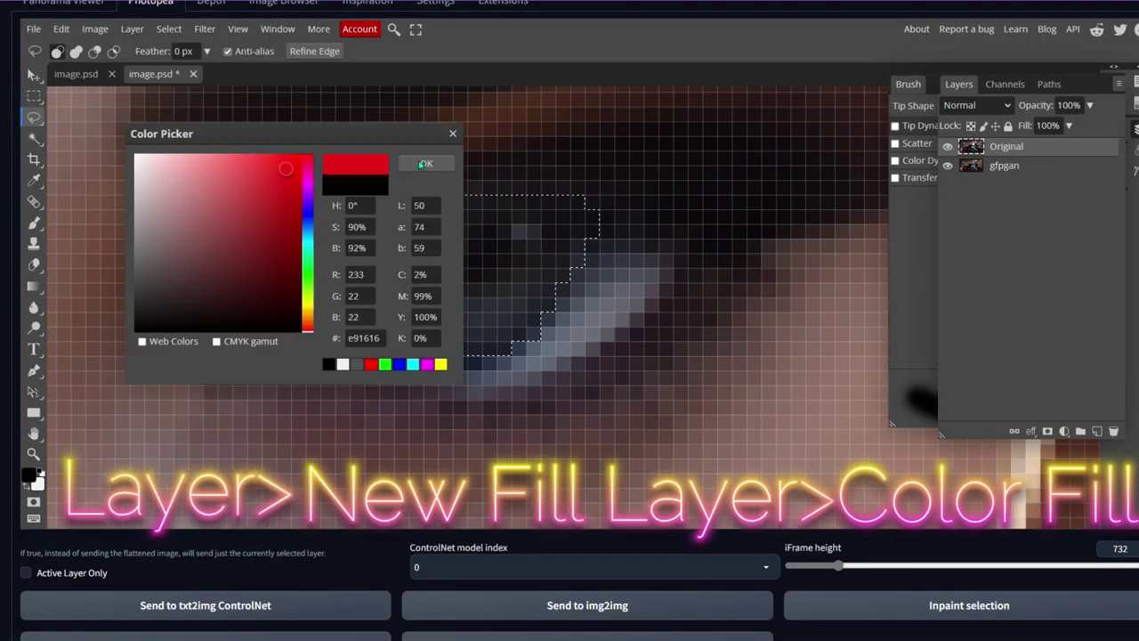
left_click(423, 163)
left_click(977, 105)
left_click(965, 354)
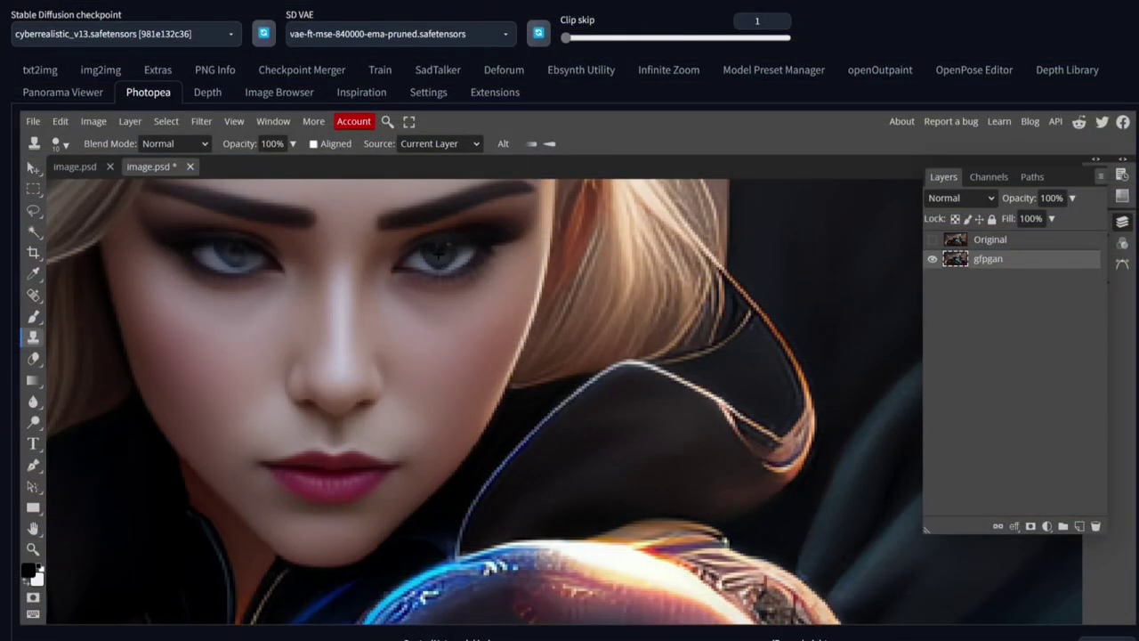
- Try cloning the sampled iris across the forehead on the gfpgan layer with the Clone Stamp
scroll(341, 255, "up", 3)
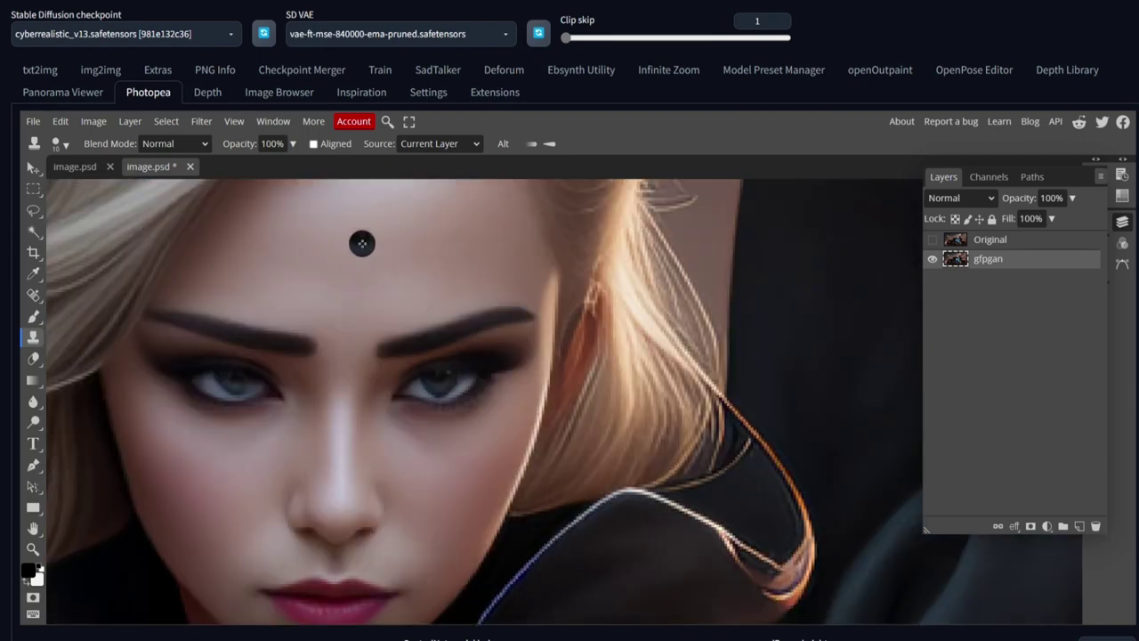
mouse_move(362, 243)
left_mouse_down()
mouse_move(346, 284)
mouse_move(363, 238)
mouse_move(326, 263)
mouse_move(304, 215)
mouse_move(387, 209)
mouse_move(379, 243)
mouse_move(394, 256)
mouse_move(283, 230)
left_mouse_up()
mouse_move(217, 242)
left_mouse_down()
mouse_move(480, 256)
mouse_move(305, 276)
mouse_move(385, 228)
mouse_move(517, 232)
mouse_move(360, 233)
left_mouse_up()
key("alt")
key("ctrl+z")
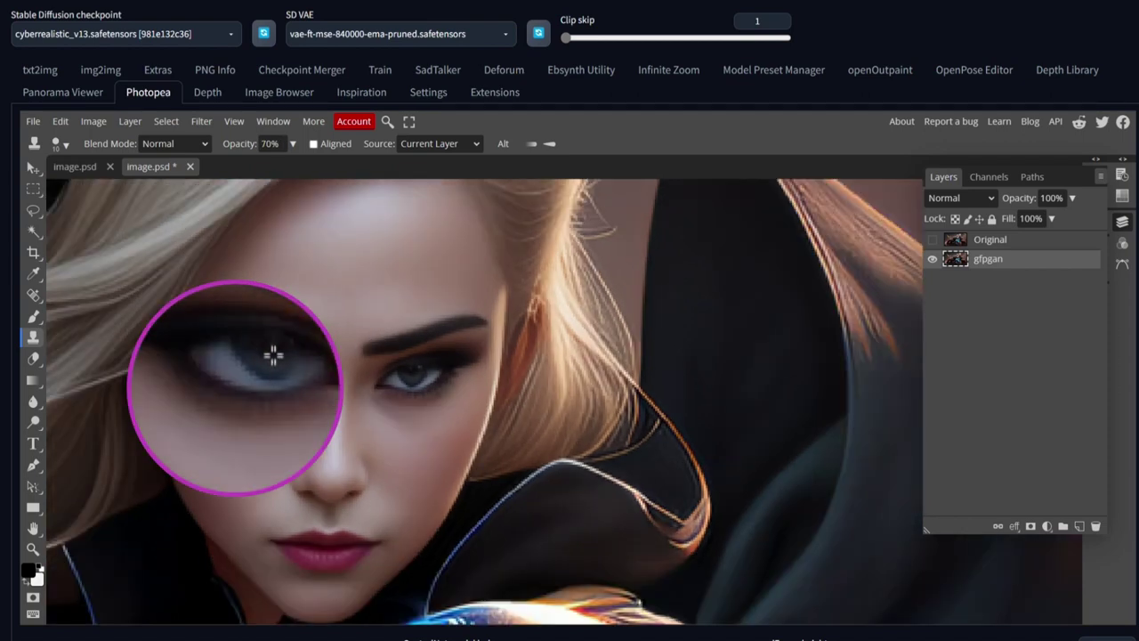
- Retouch the eyes on the gfpgan layer with the Clone Stamp at 70% opacity, refining details with a 2 px brush
left_click(273, 355, "alt")
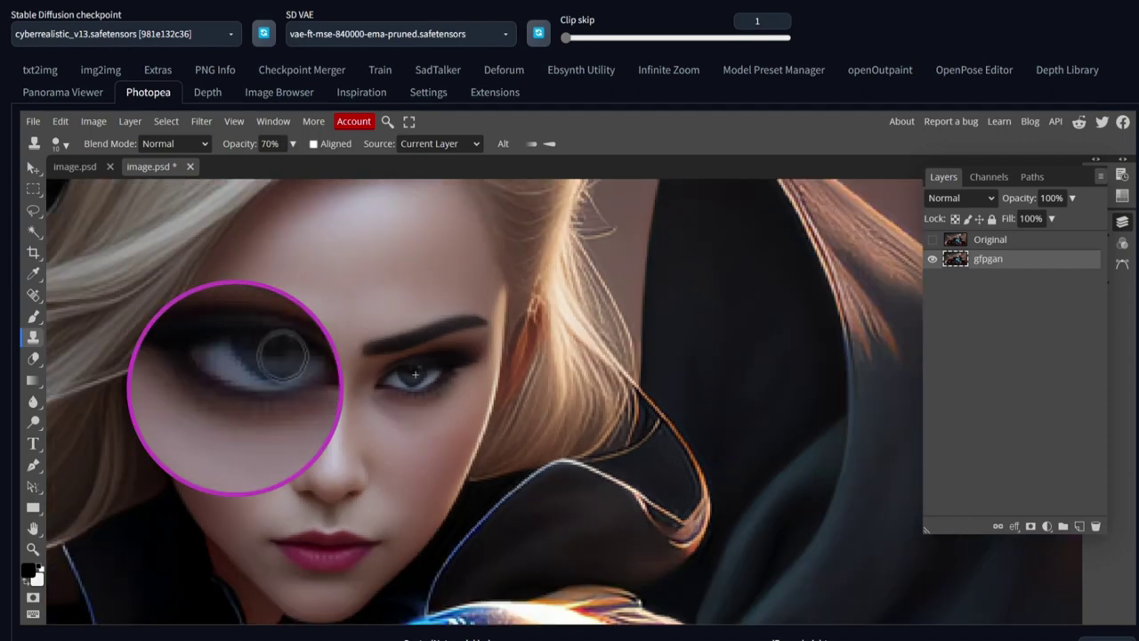
scroll(369, 277, "down", 3)
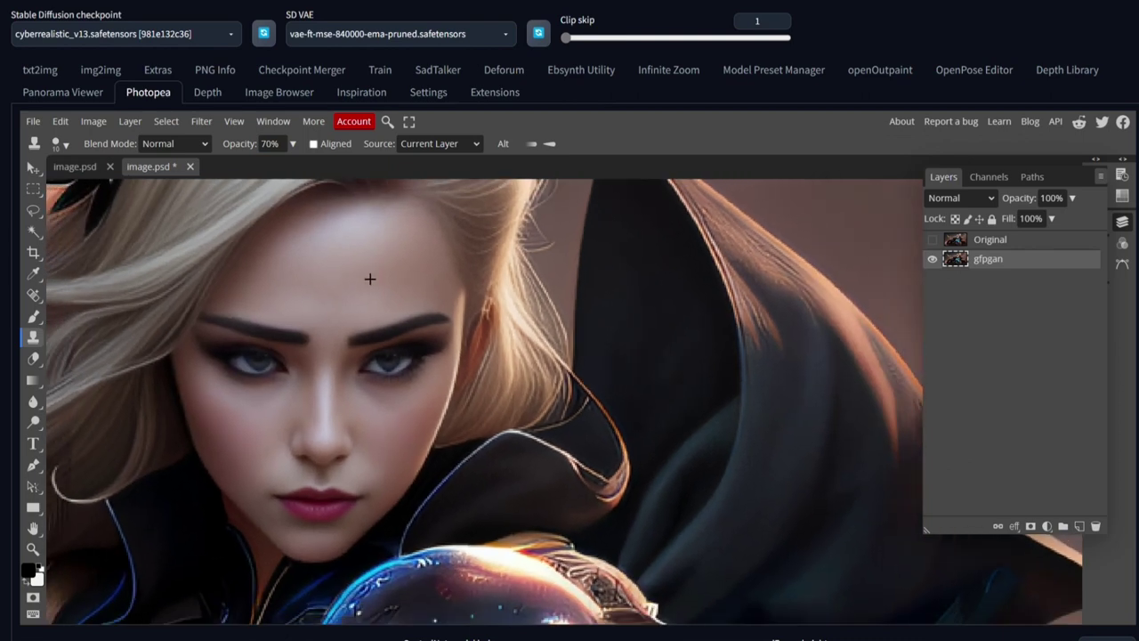
scroll(280, 356, "up", 6)
left_click(274, 367, "alt")
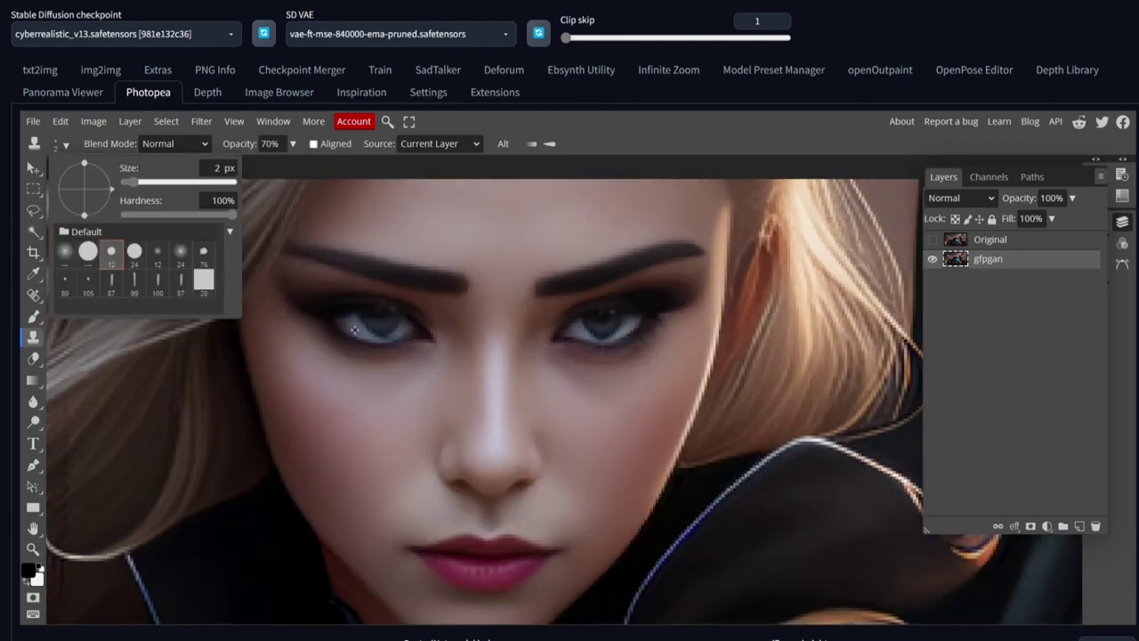
left_click(355, 330)
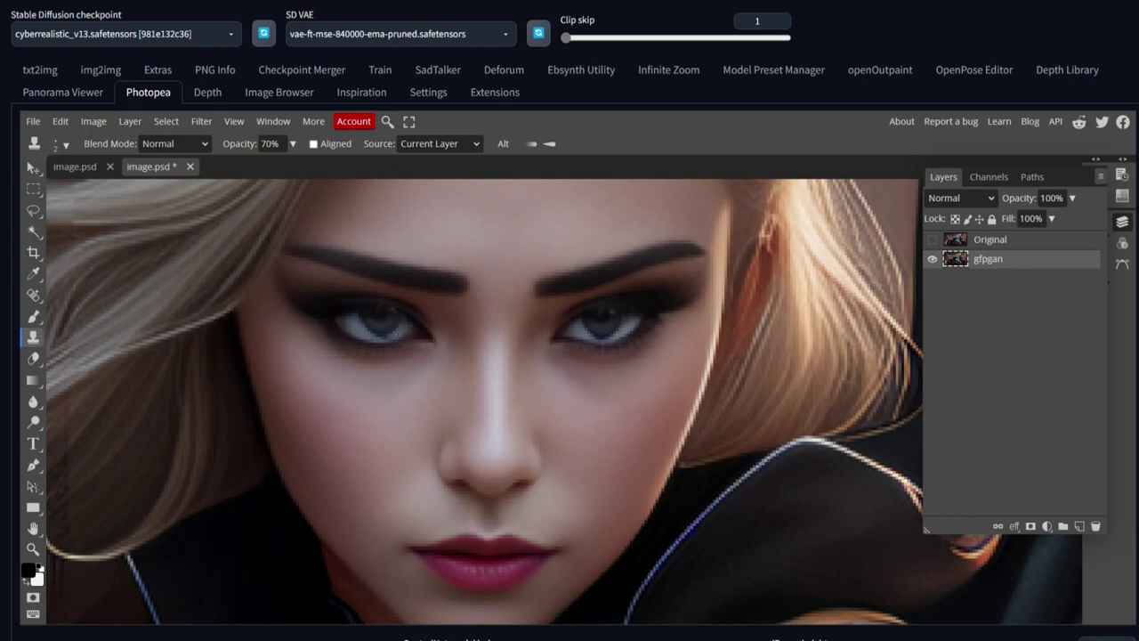
key("alt")
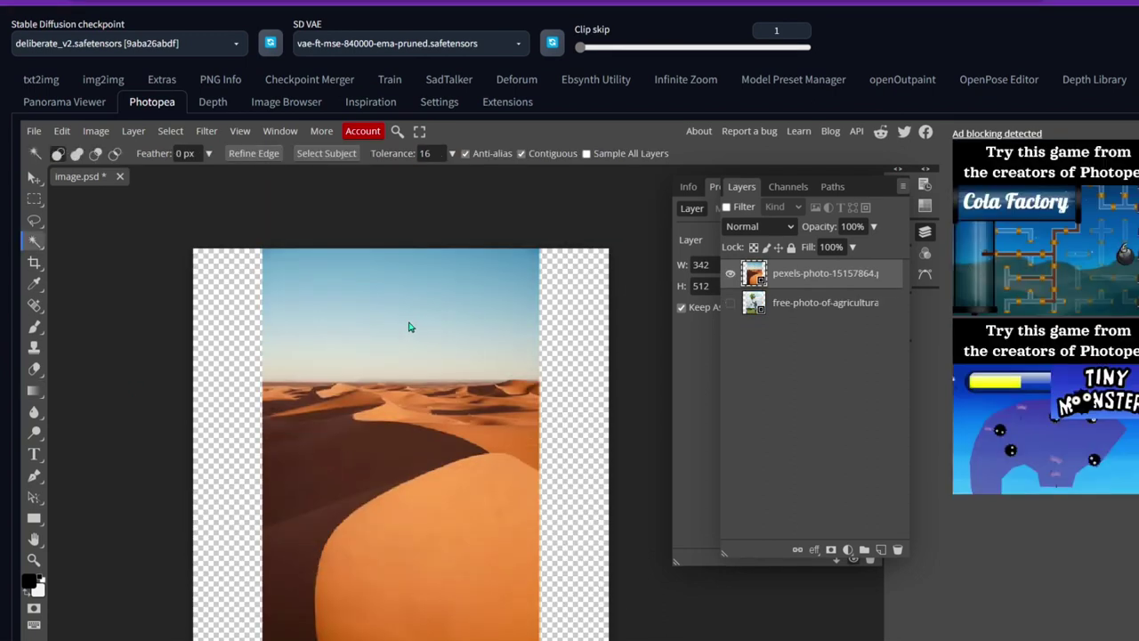
- Select the desert photo's sky with the Magic Wand and cover it with a red #ff0000 Color Fill layer
left_click(409, 326)
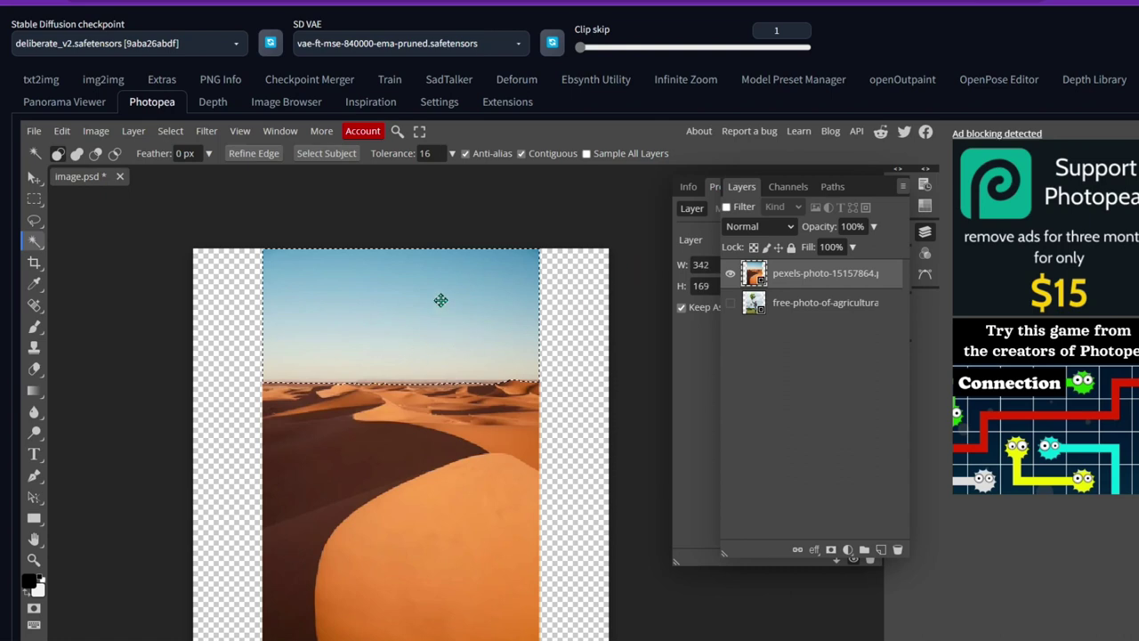
left_click(133, 131)
mouse_move(183, 273)
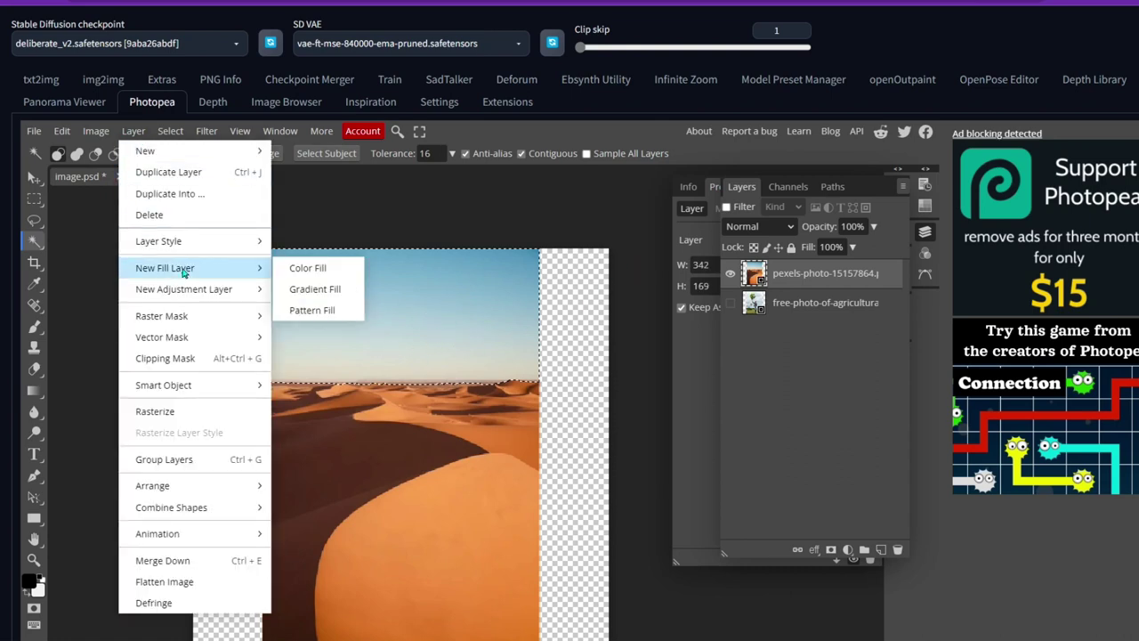
left_click(308, 269)
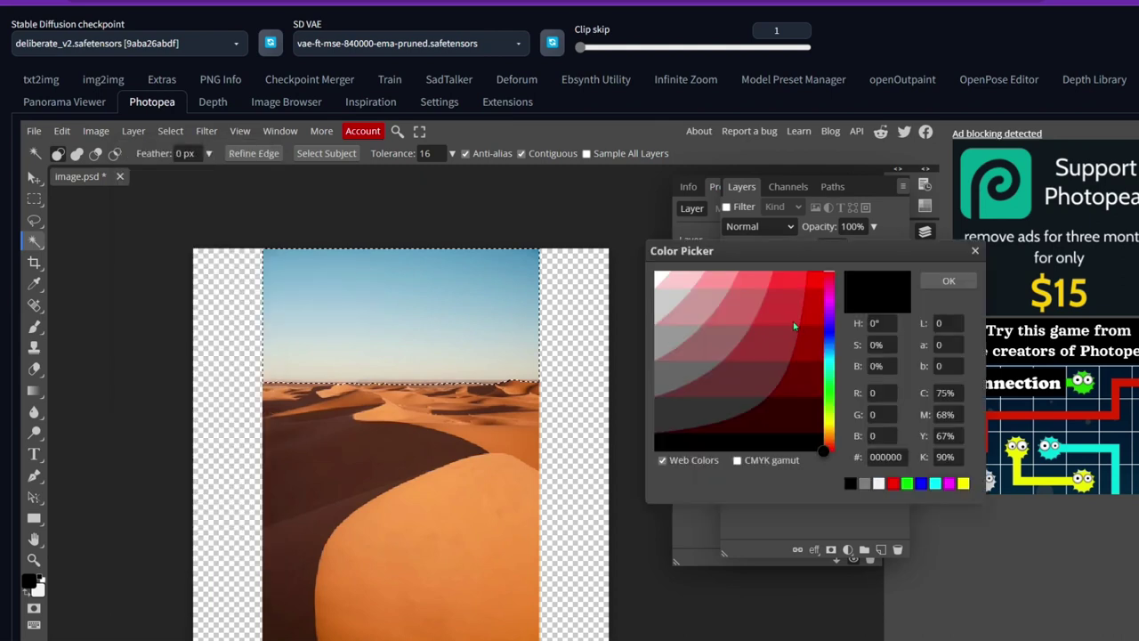
left_click_drag(821, 292, 823, 270)
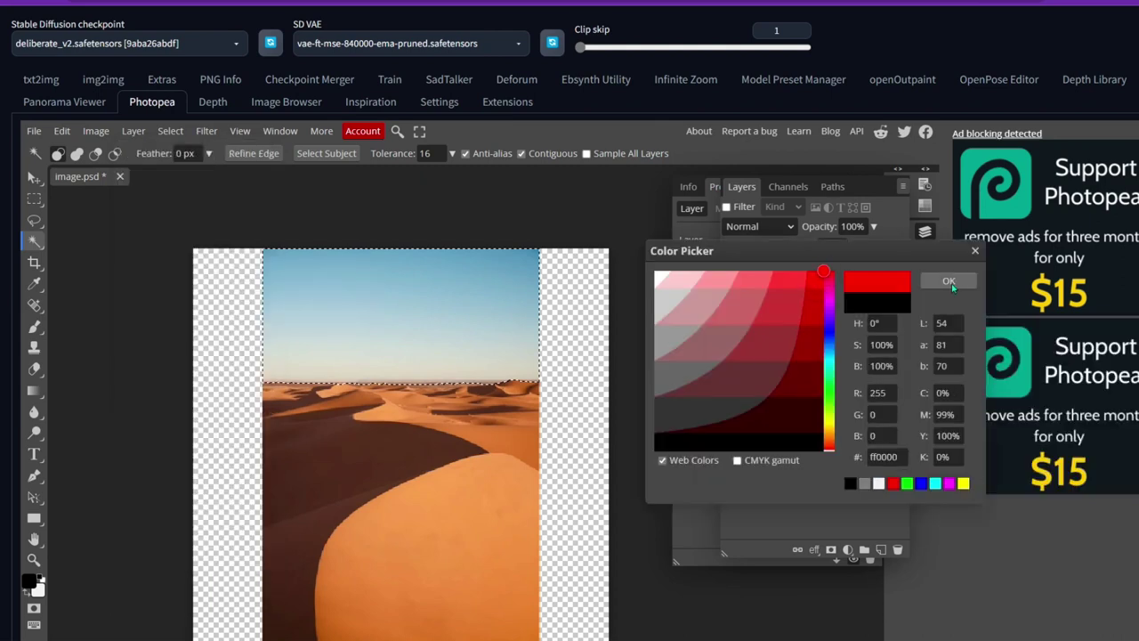
left_click(950, 282)
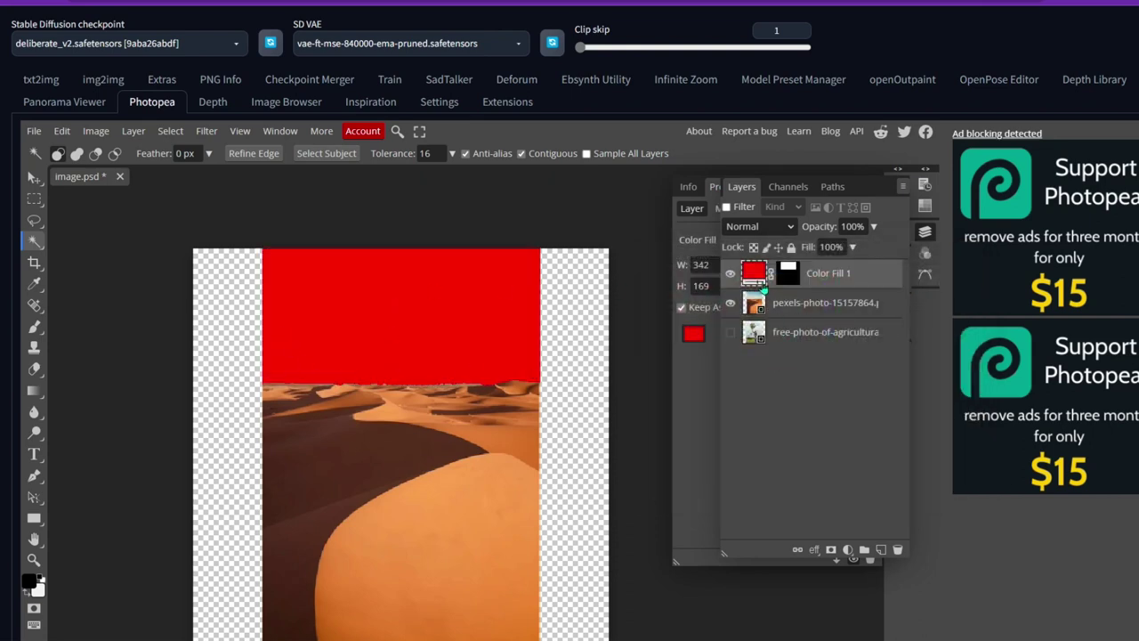
- Set the red fill layer's blend mode to Hue
left_click(769, 230)
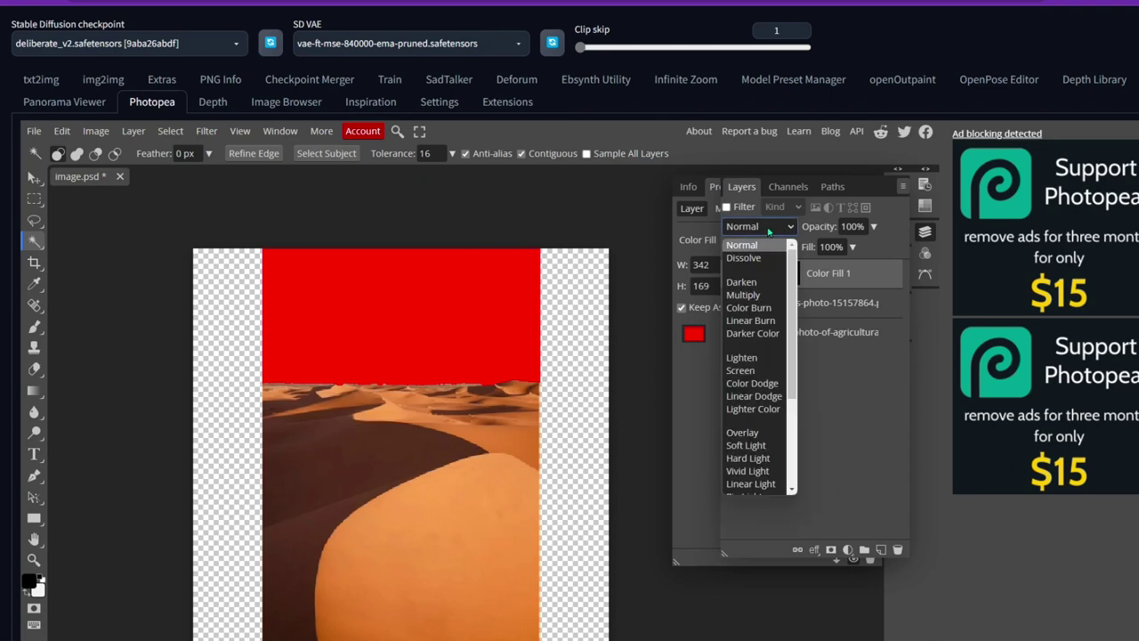
scroll(762, 244, "down", 3)
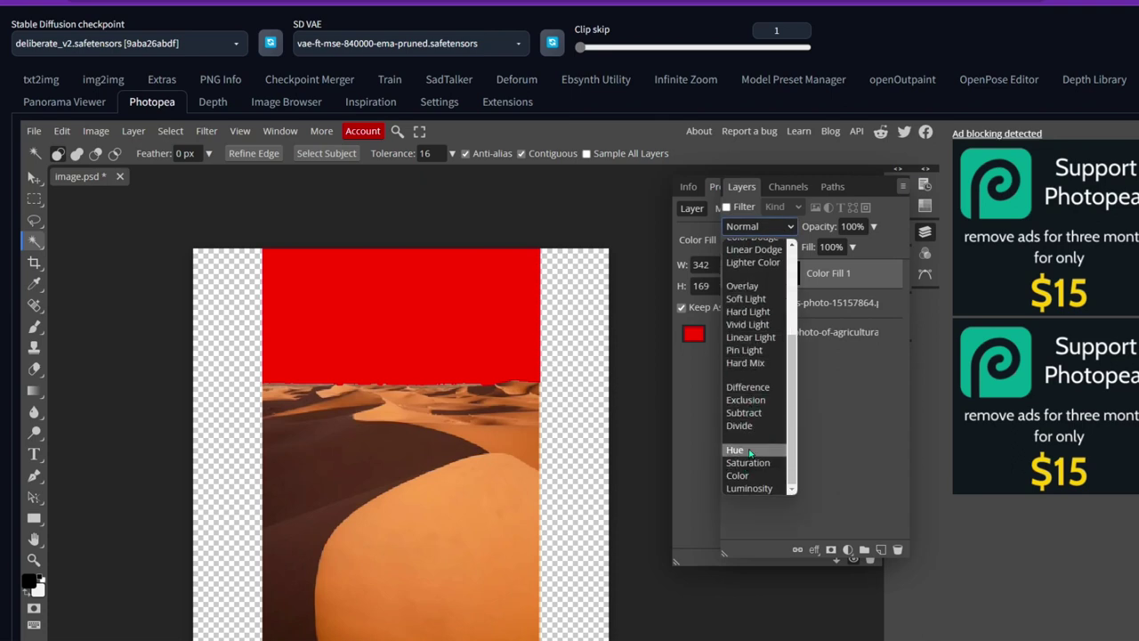
left_click(745, 454)
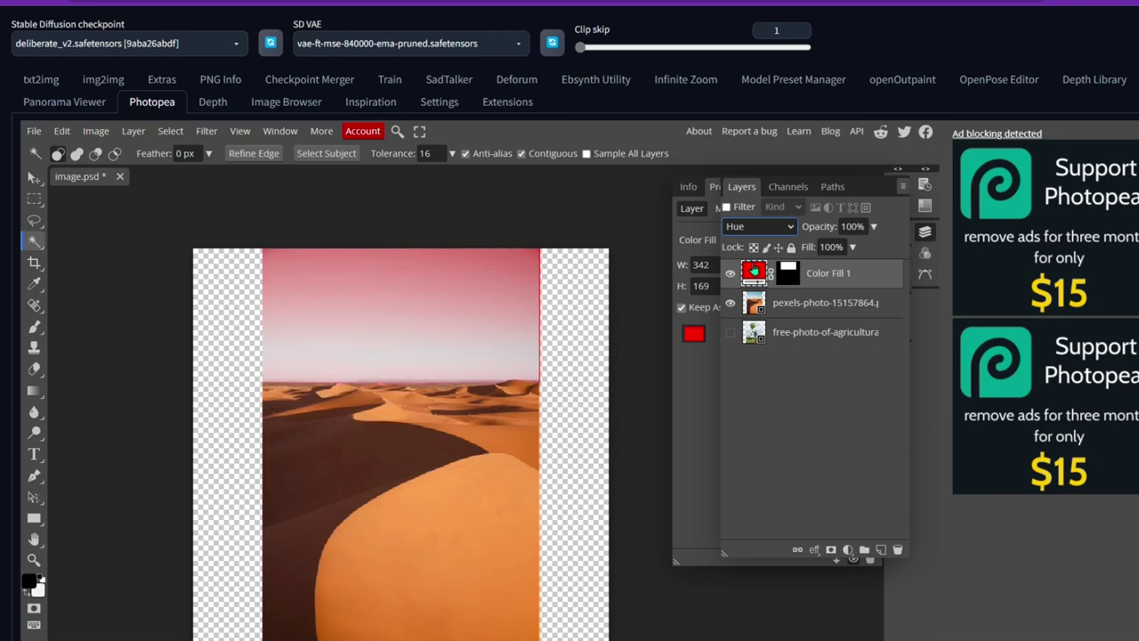
- Recolor the fill layer to a muted purple, turning off the Web Colors restriction in the color picker
double_click(754, 274)
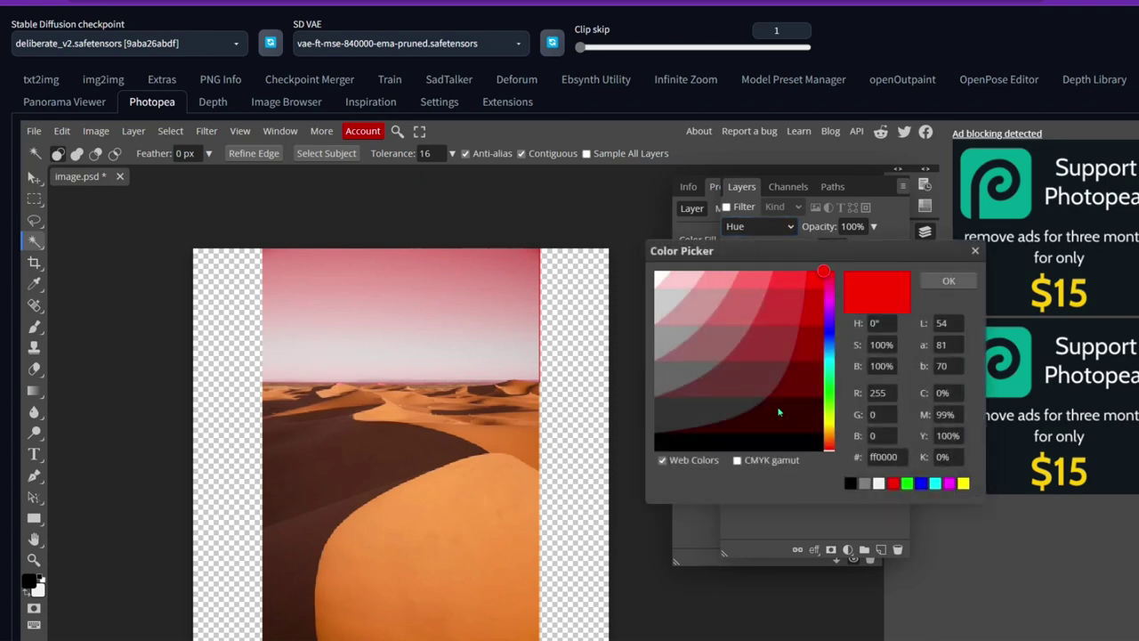
left_click_drag(827, 381, 833, 316)
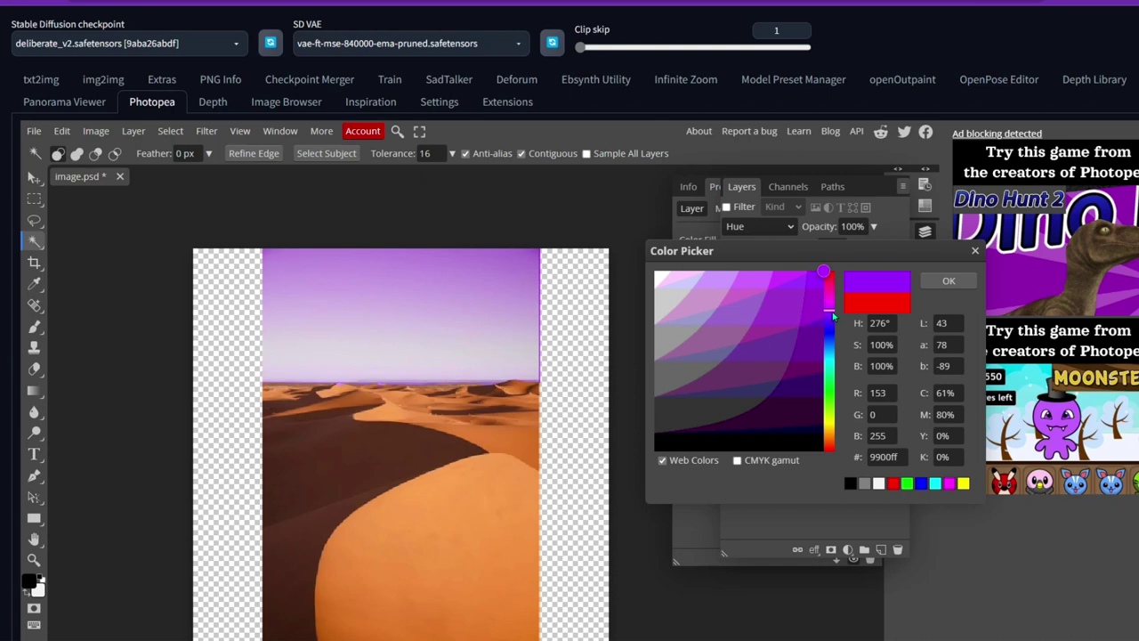
left_click(701, 328)
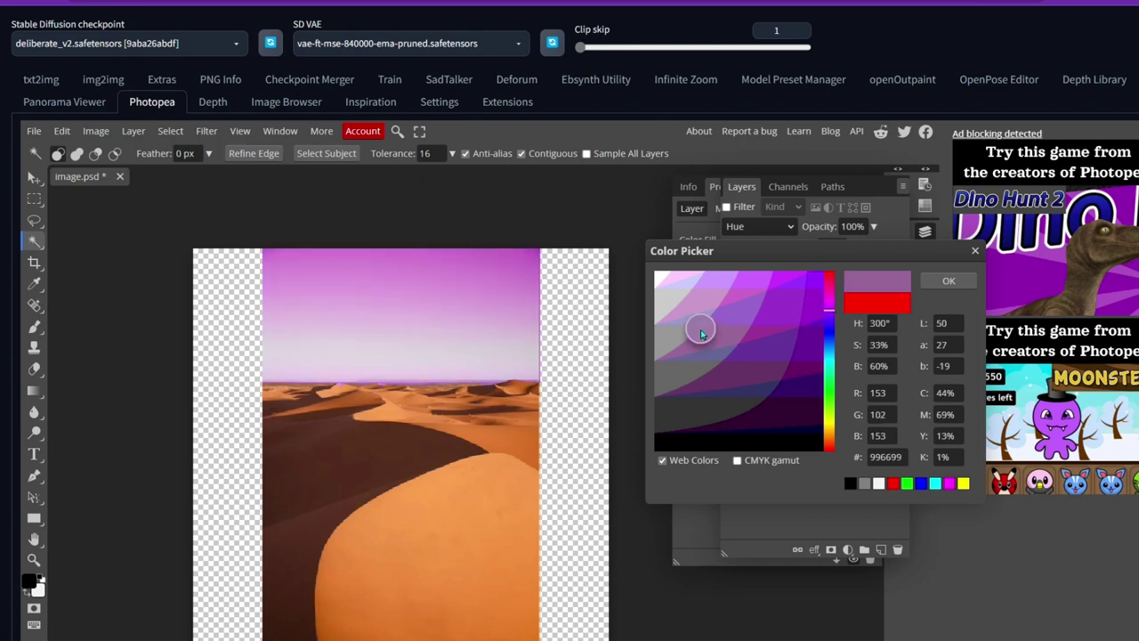
left_click(671, 463)
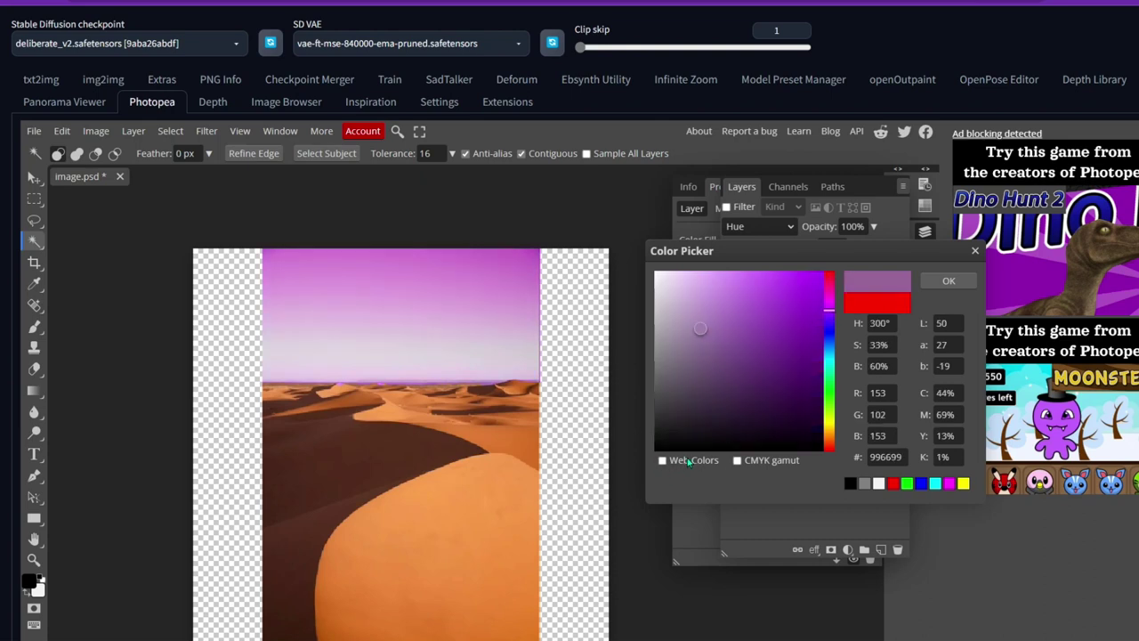
left_click(688, 461)
left_click_drag(719, 326, 735, 338)
key("Return")
- Compare the sky with and without the purple fill layer by toggling its visibility
scroll(449, 401, "down", 3)
scroll(412, 403, "up", 1)
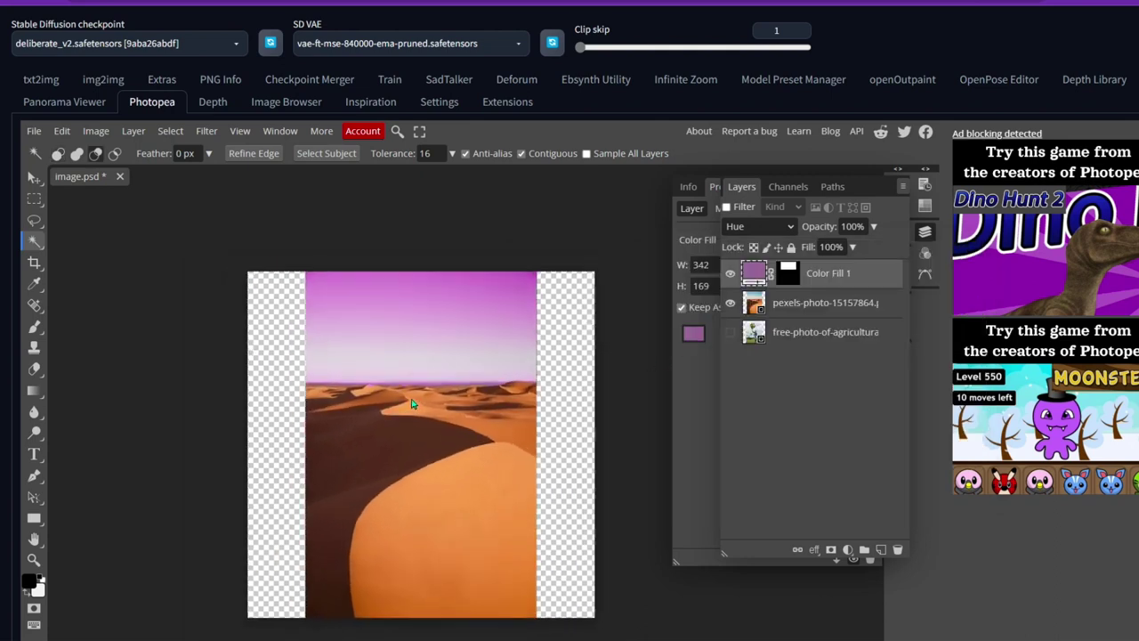
scroll(412, 405, "up", 2)
left_click(730, 273)
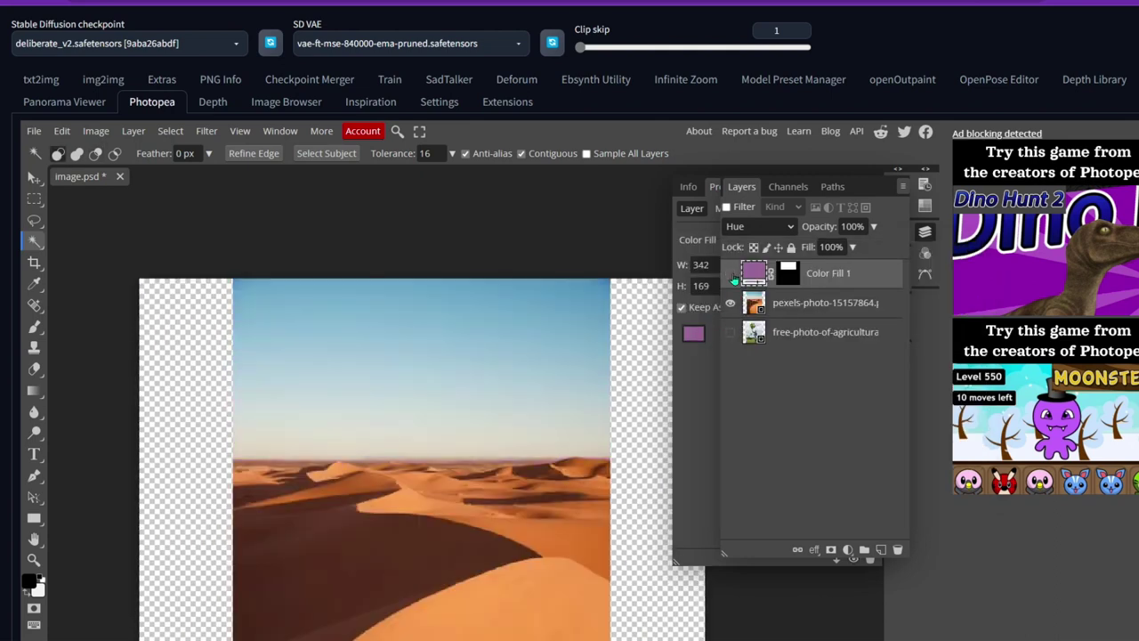
left_click(731, 276)
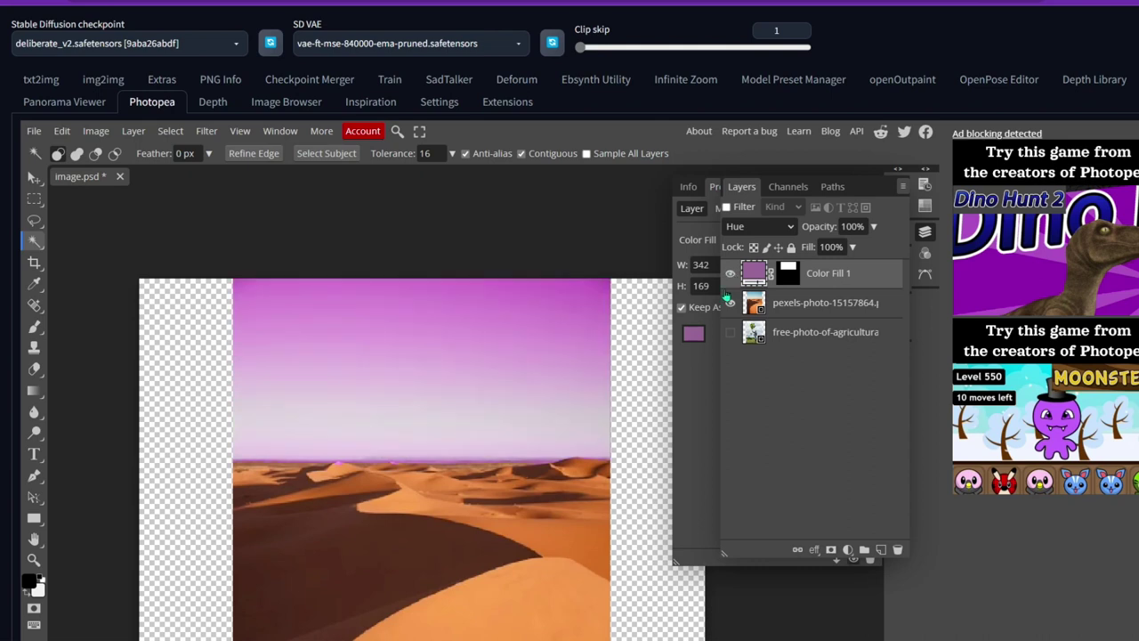
- Paint black on the fill layer's mask with an 11 px soft brush to remove the purple spot from the dune peak
scroll(508, 415, "down", 1)
scroll(374, 450, "up", 3)
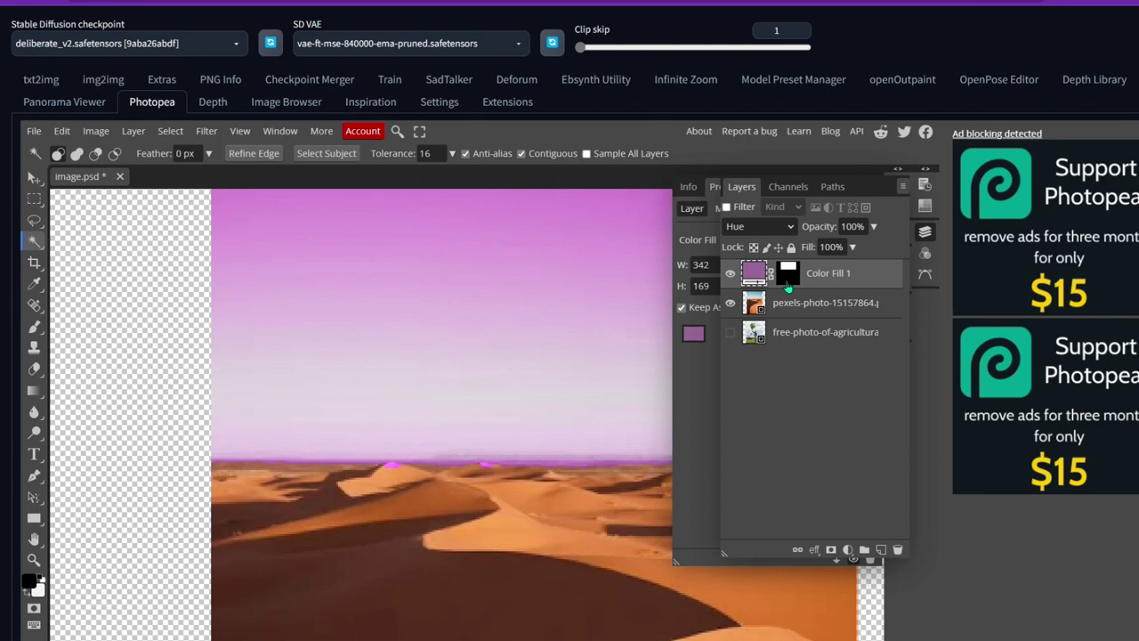
left_click(788, 281)
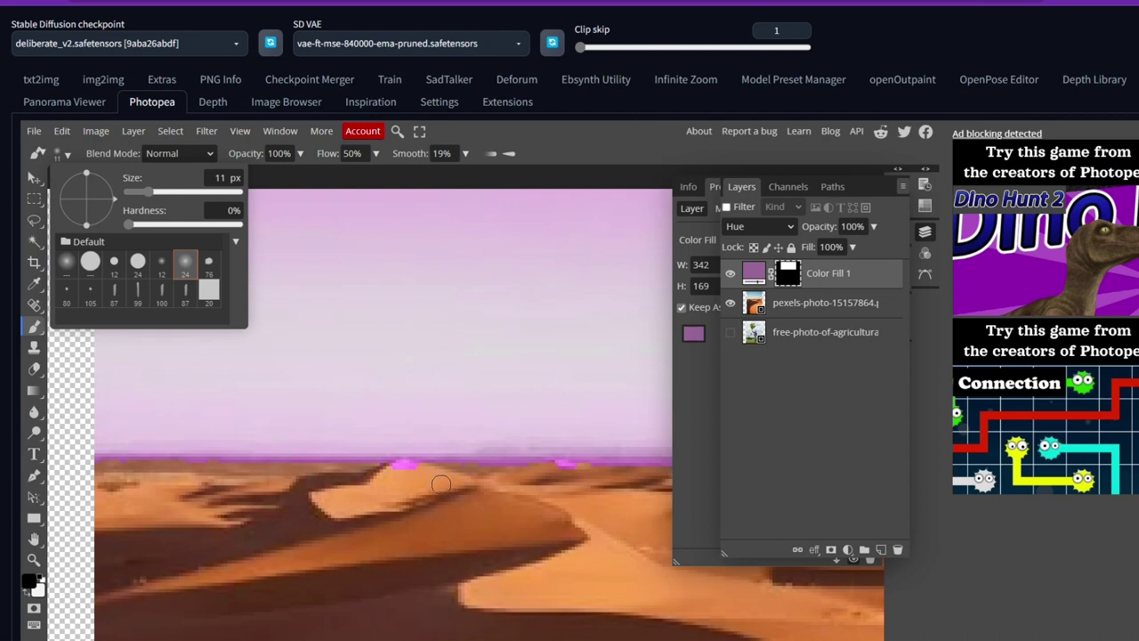
left_click(429, 470)
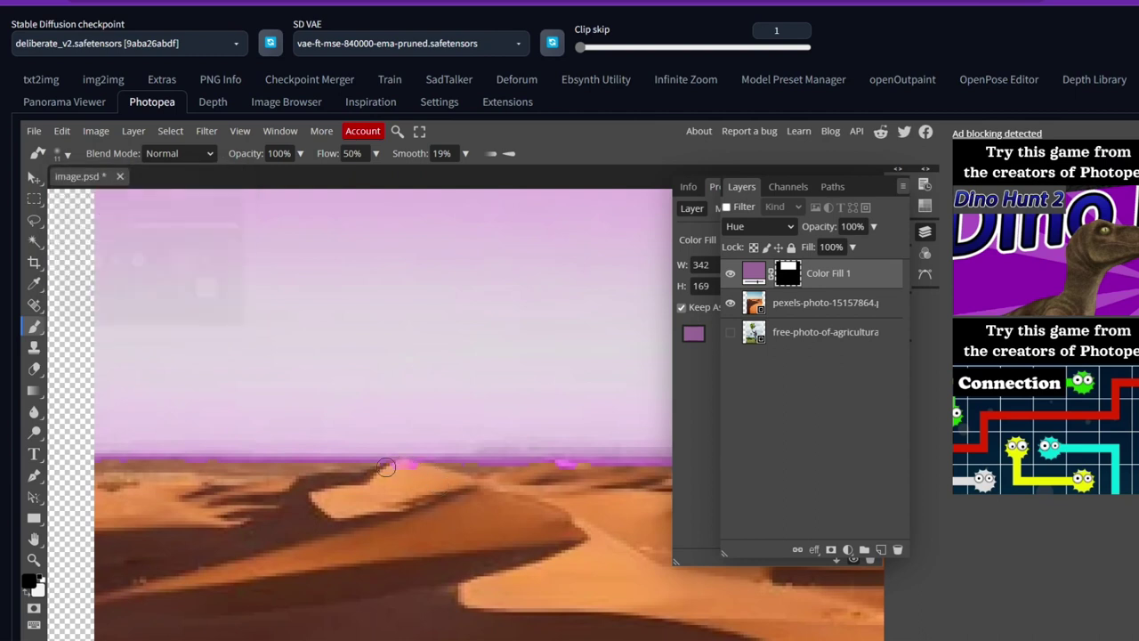
left_click_drag(396, 468, 414, 472)
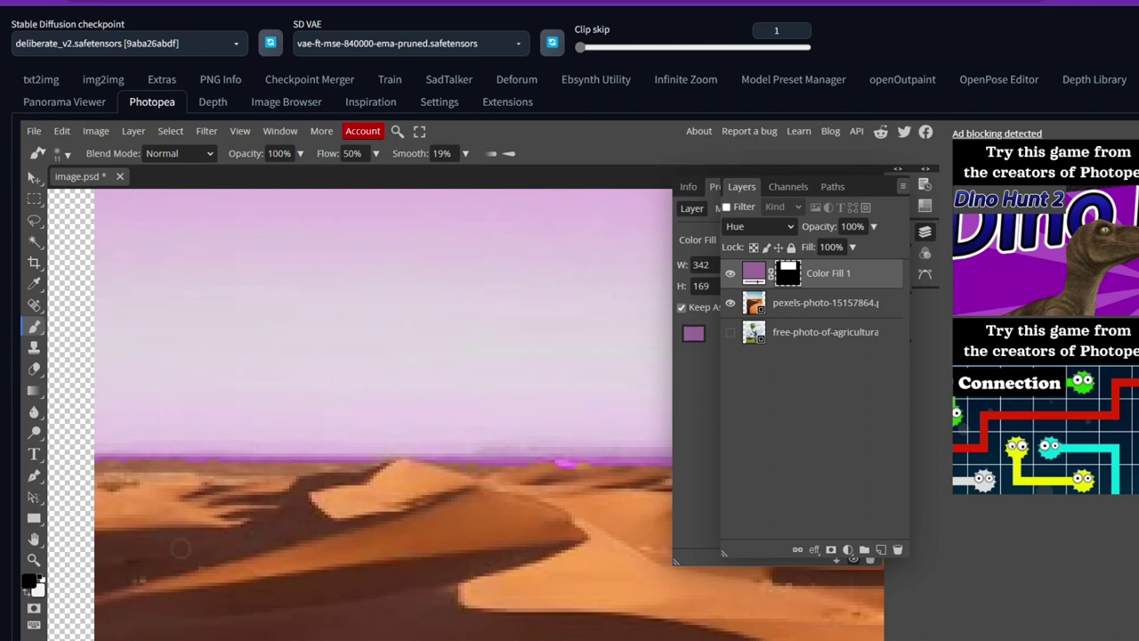
- Try painting white on the fill layer's mask over the dune below the peak
key("x")
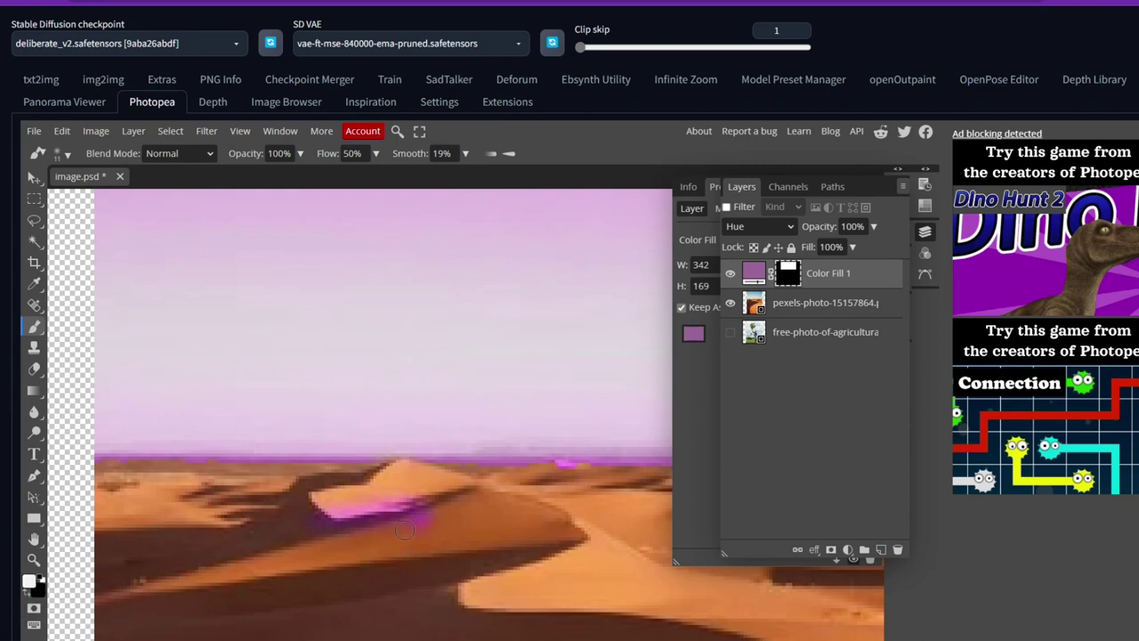
mouse_move(312, 527)
left_mouse_down()
mouse_move(421, 528)
mouse_move(412, 543)
mouse_move(312, 552)
mouse_move(354, 542)
mouse_move(332, 509)
left_mouse_up()
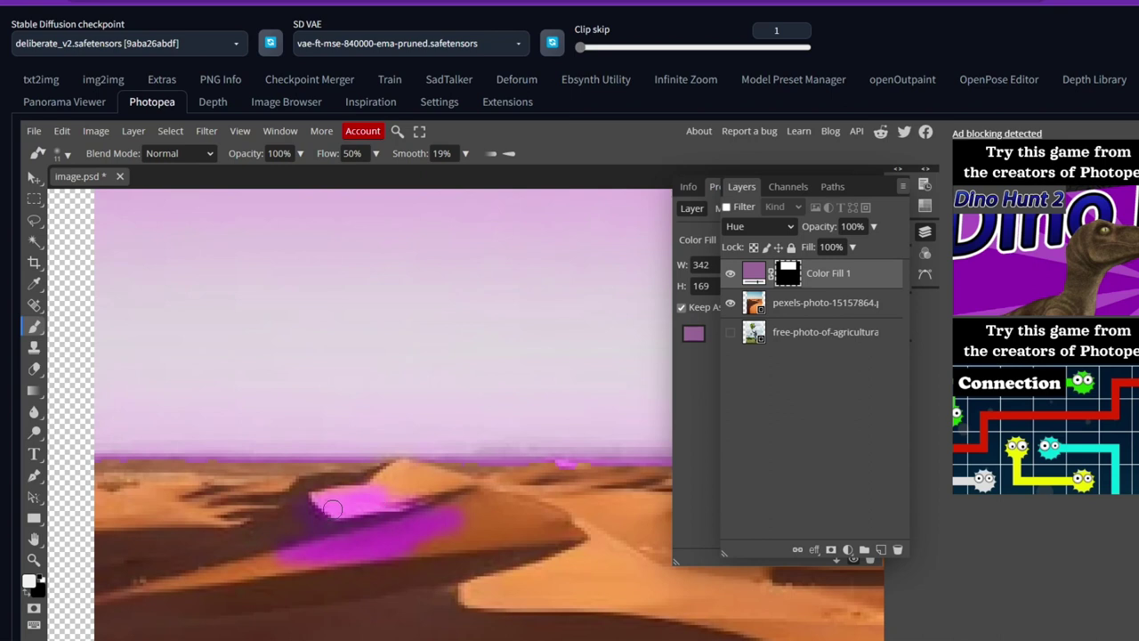
key("z")
key("ctrl+z")
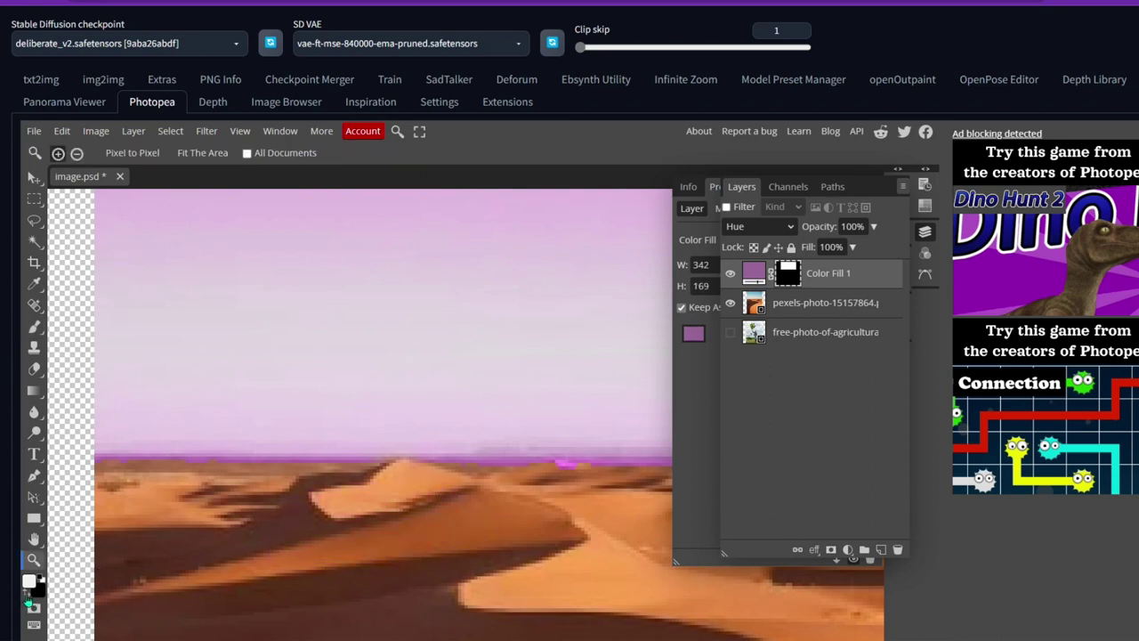
- Restore black as the painting color and mask out the remaining purple spot on the horizon
left_click(27, 595)
left_click(538, 464)
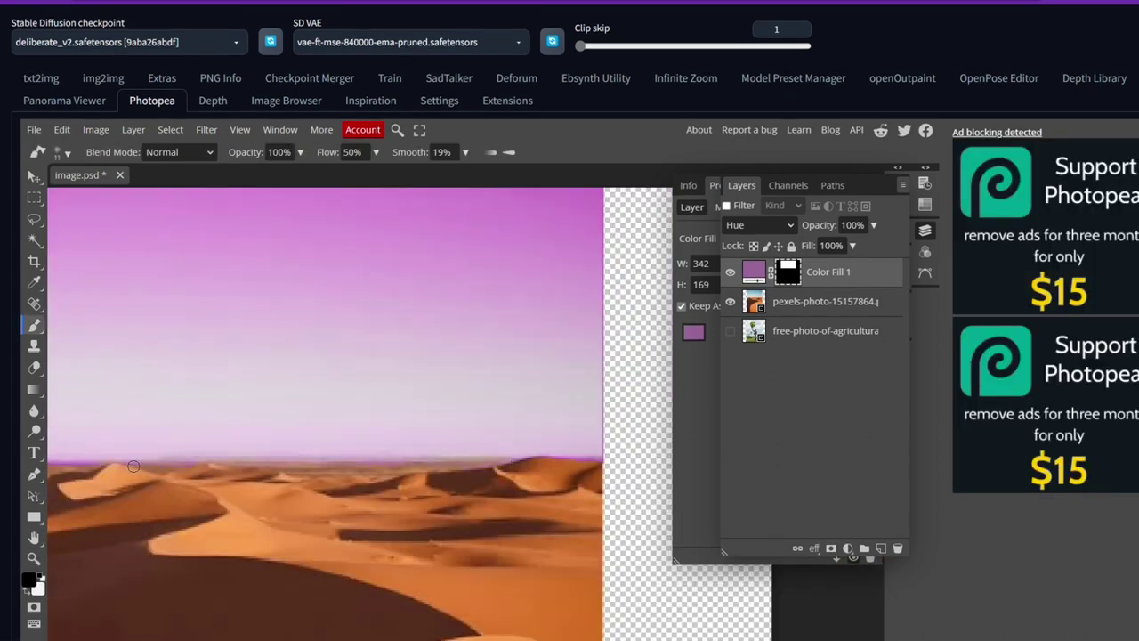
- Select the desert photo layer and the Color Fill 1 layer together
scroll(437, 456, "up", 5)
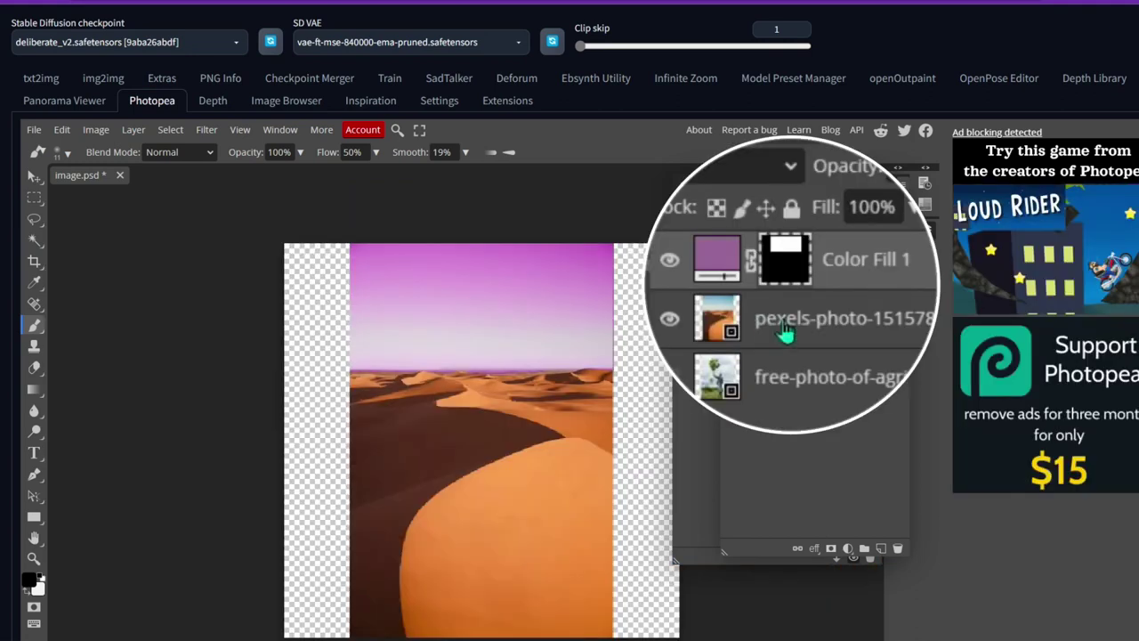
left_click(863, 328)
left_click(735, 260, "shift")
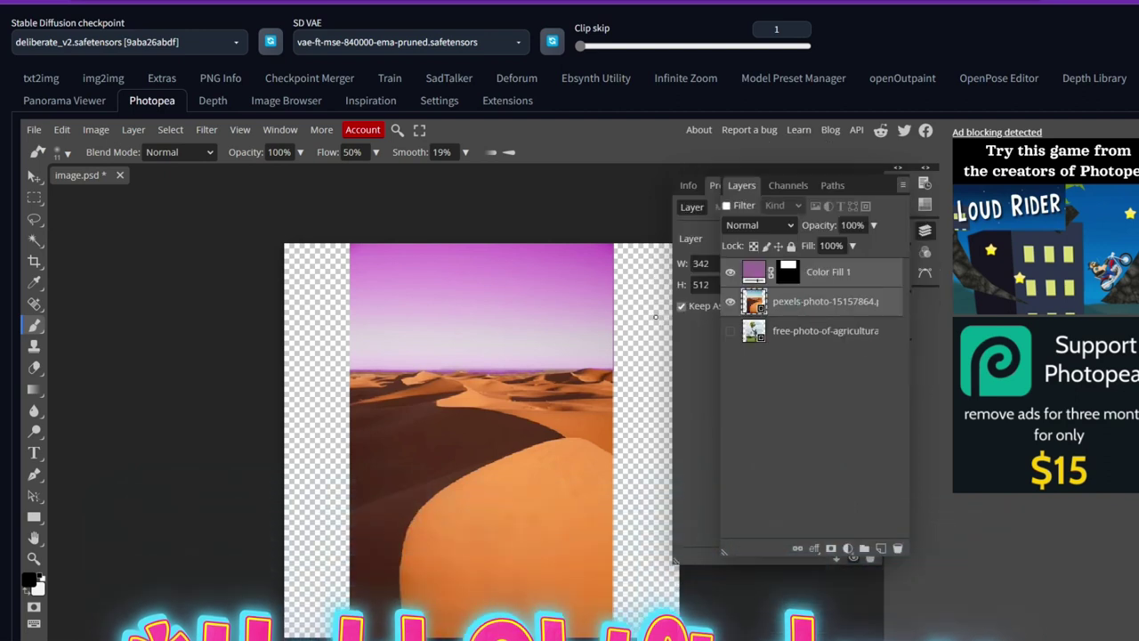
- Merge the selected desert photo and Color Fill 1 layers into a single layer
right_click(824, 310)
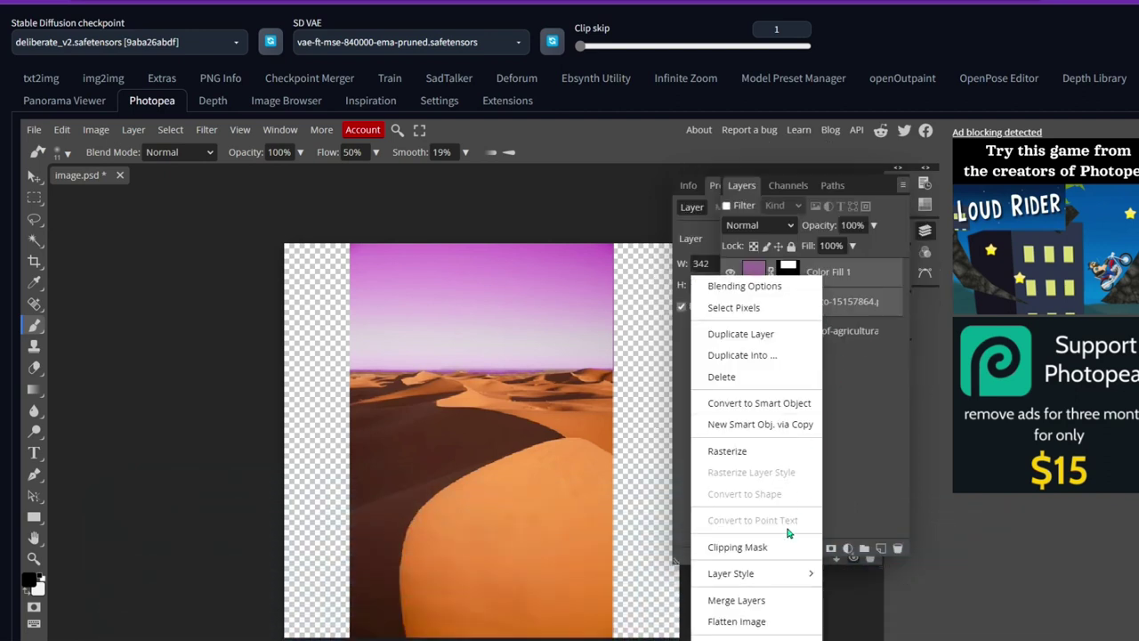
left_click(739, 600)
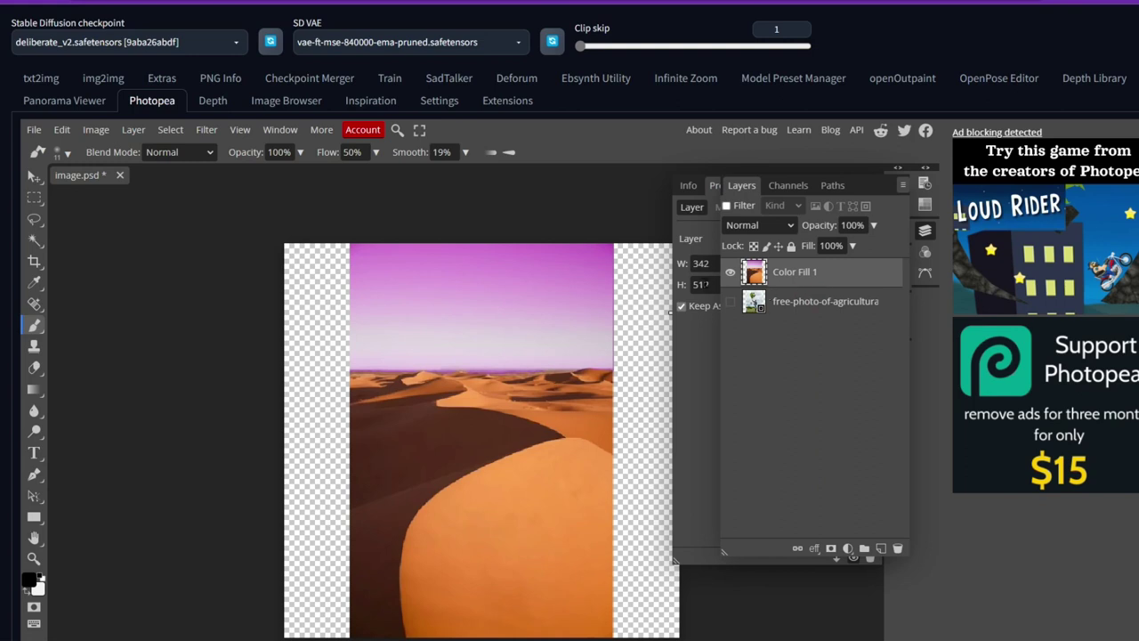
scroll(490, 351, "up", 3)
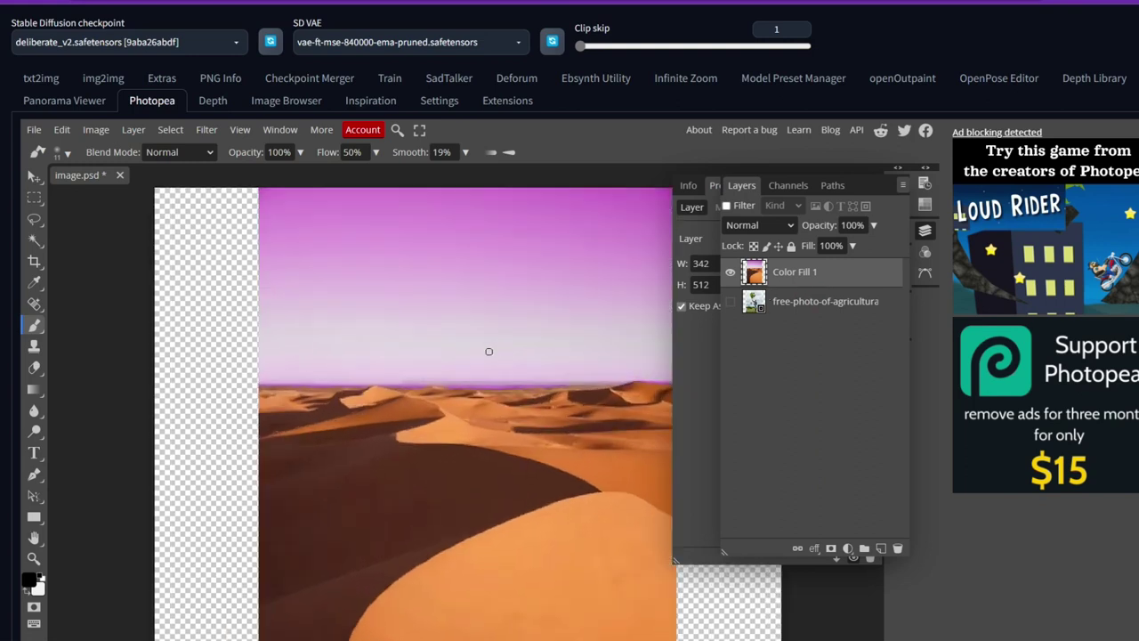
scroll(489, 355, "down", 4)
scroll(488, 359, "up", 1)
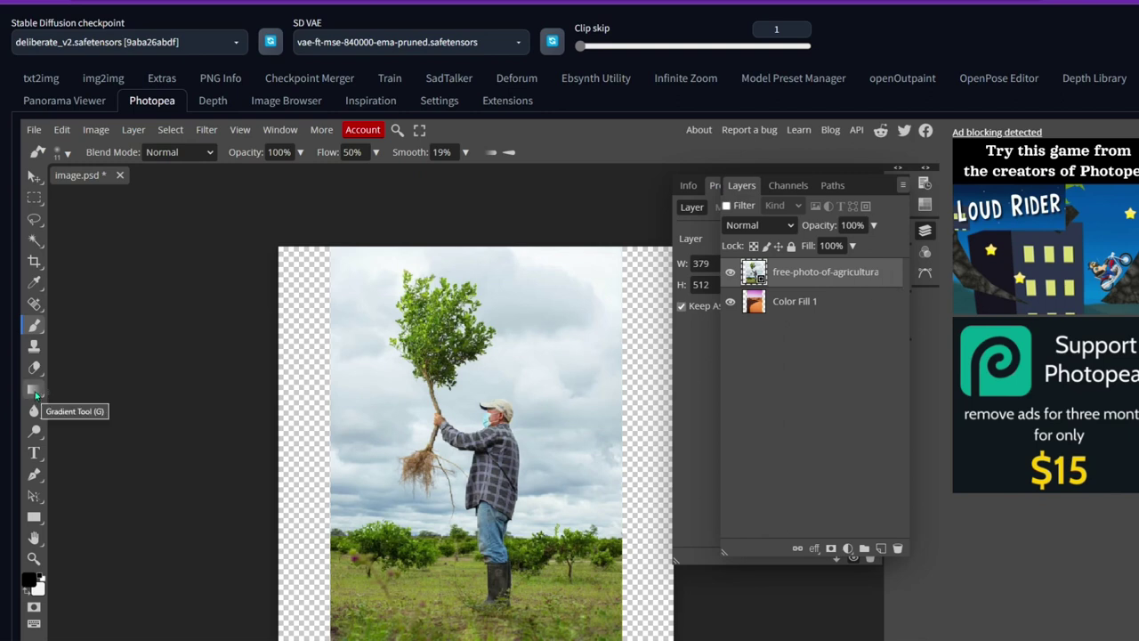
- Add a raster mask to the tree photo layer and draw a linear black-to-white gradient from the photo's left edge past the man
left_click(33, 390)
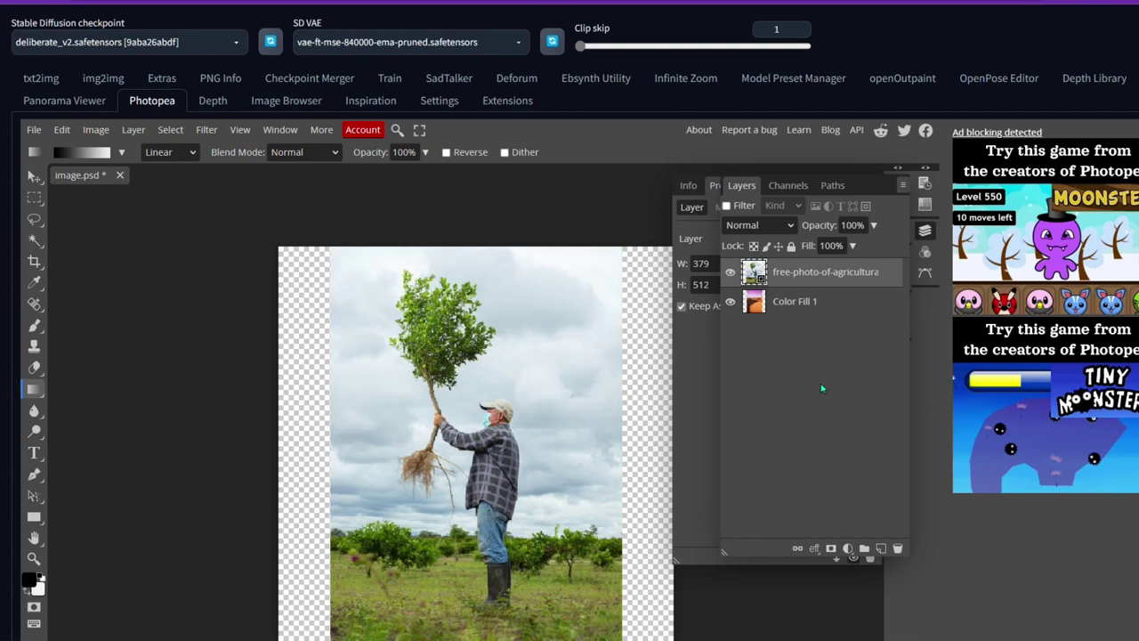
left_click(831, 548)
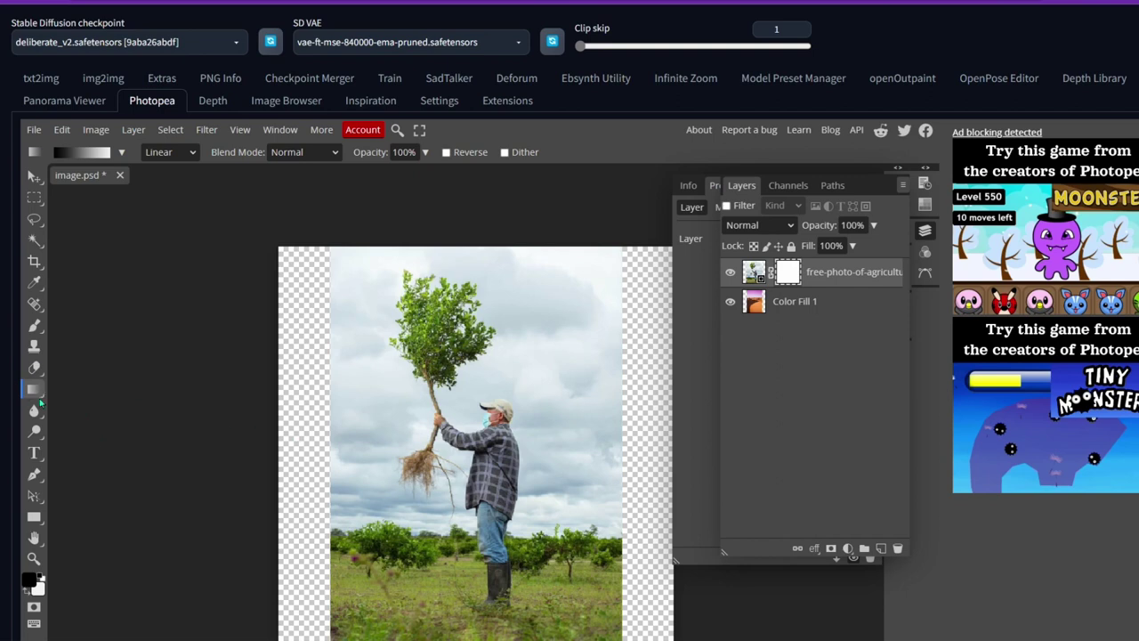
left_click_drag(329, 454, 549, 456)
scroll(393, 418, "up", 2)
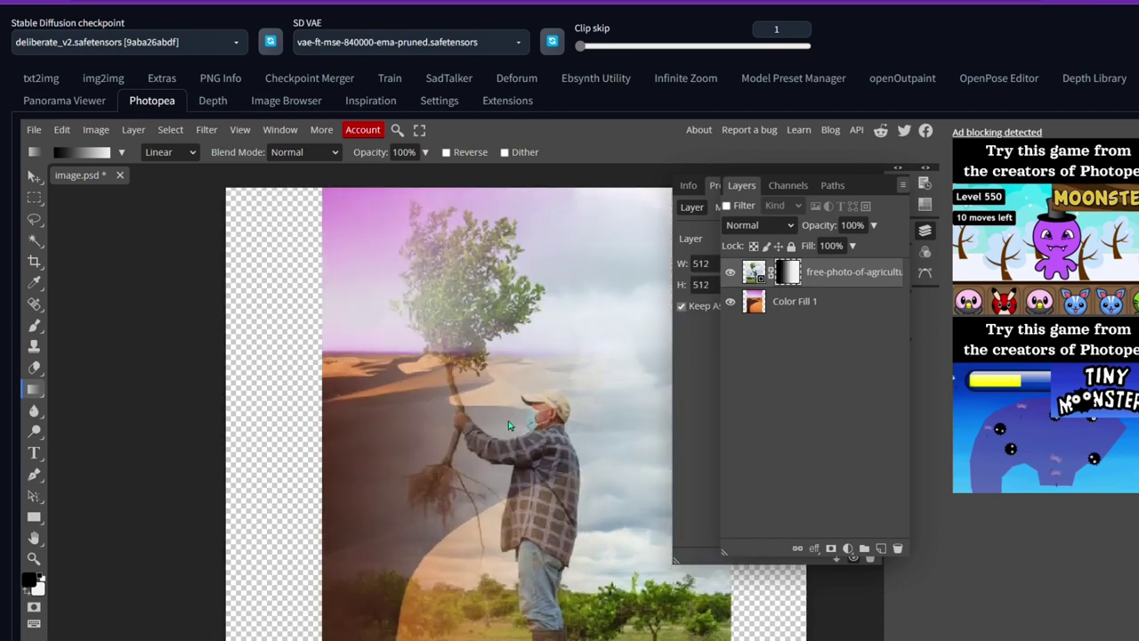
- Redraw the mask gradient from opposite sides, ending with black at the left so the desert blends into the tree photo there
scroll(509, 425, "down", 3)
left_click_drag(636, 427, 515, 440)
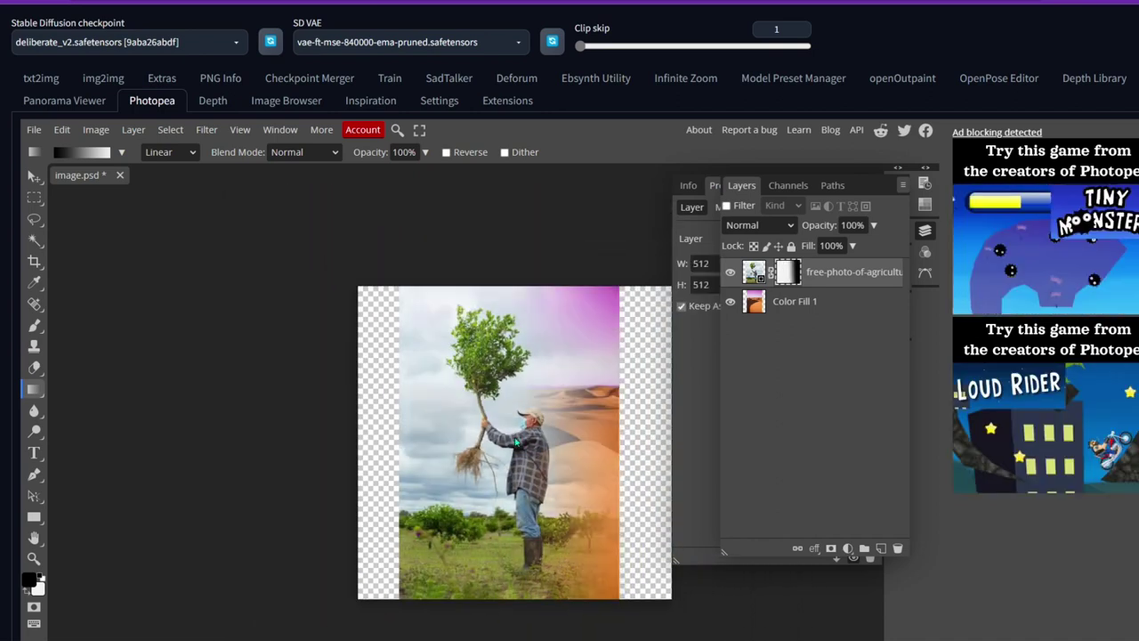
left_click_drag(595, 434, 538, 452)
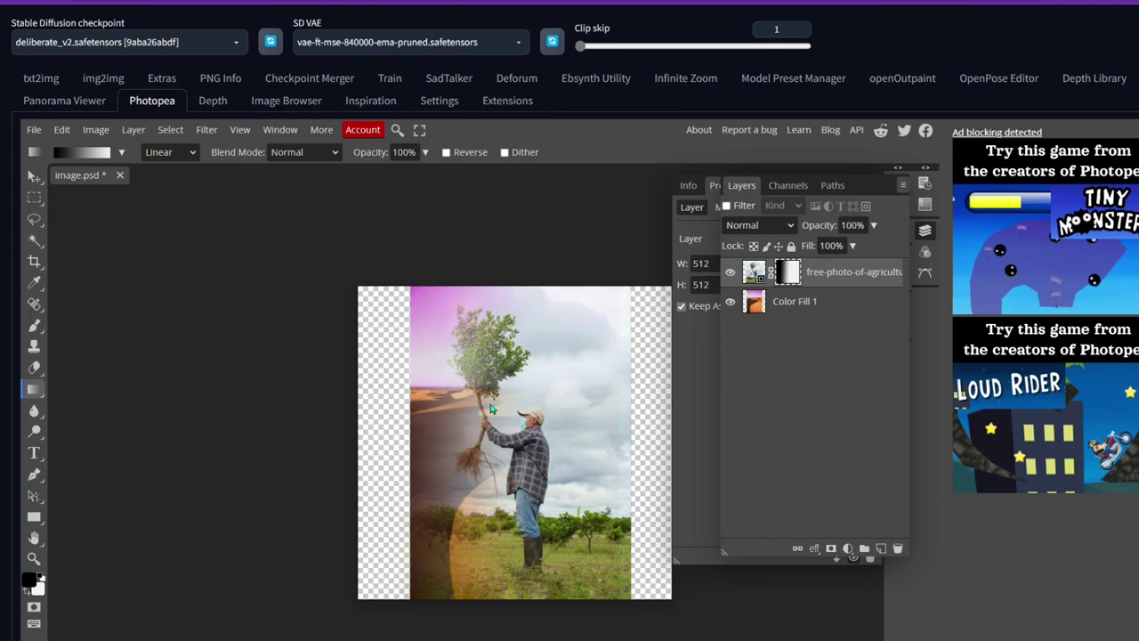
scroll(491, 409, "up", 3)
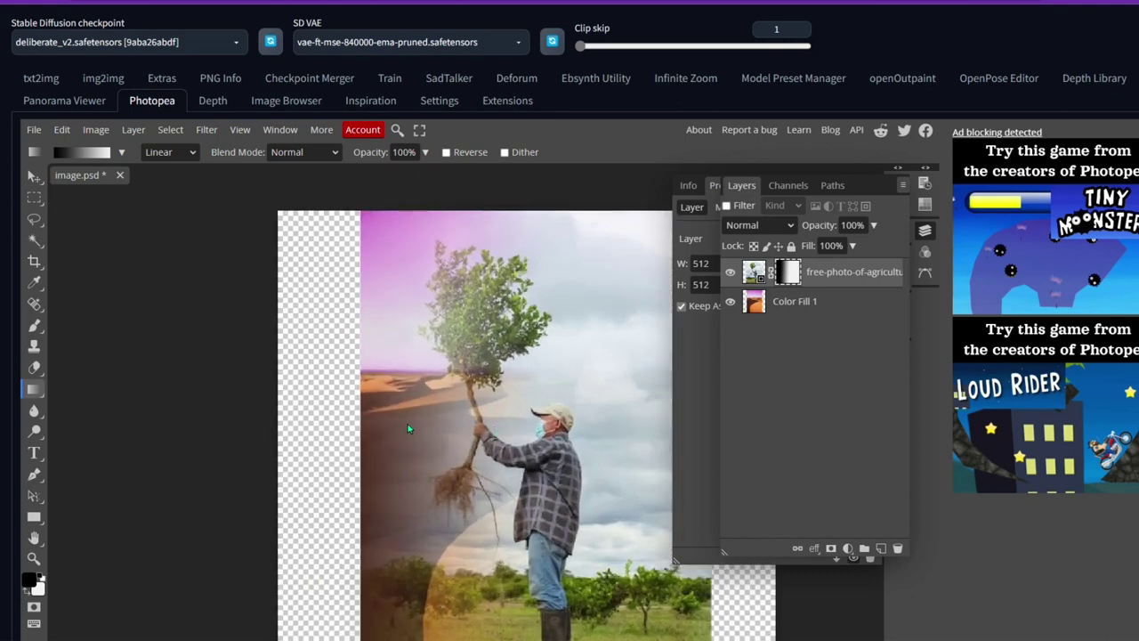
left_click_drag(707, 456, 593, 388)
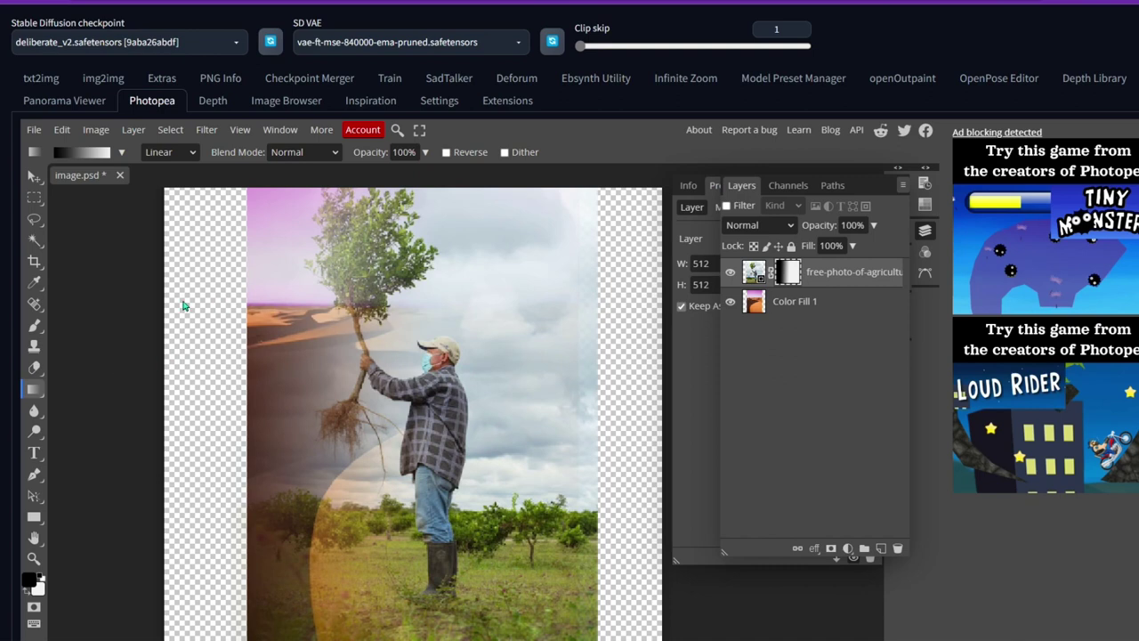
- Adjust the Brush size and paint black on the tree photo's mask over the sky beside the man
left_click(34, 326)
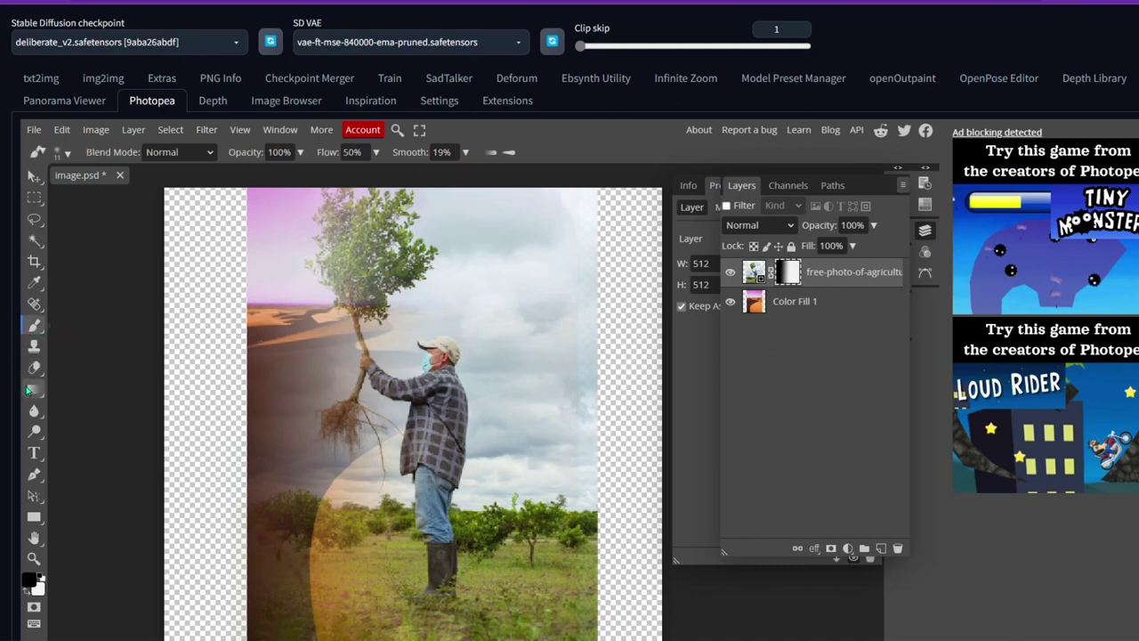
left_click(63, 153)
left_click_drag(167, 191, 176, 199)
mouse_move(543, 400)
left_mouse_down()
mouse_move(554, 458)
mouse_move(572, 433)
mouse_move(577, 628)
mouse_move(602, 473)
mouse_move(552, 234)
mouse_move(581, 308)
mouse_move(562, 405)
mouse_move(490, 209)
mouse_move(550, 280)
left_mouse_up()
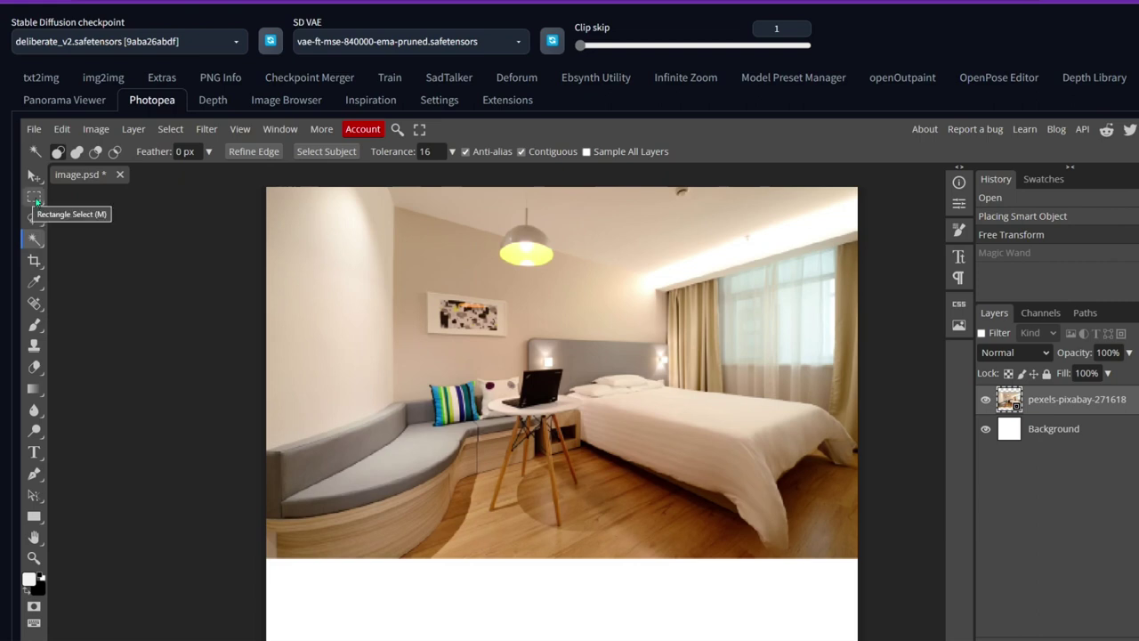
- Select the upper part of the bedroom photo with a rectangle and add a pure red (ff0000) Color Fill layer over it
left_click(37, 200)
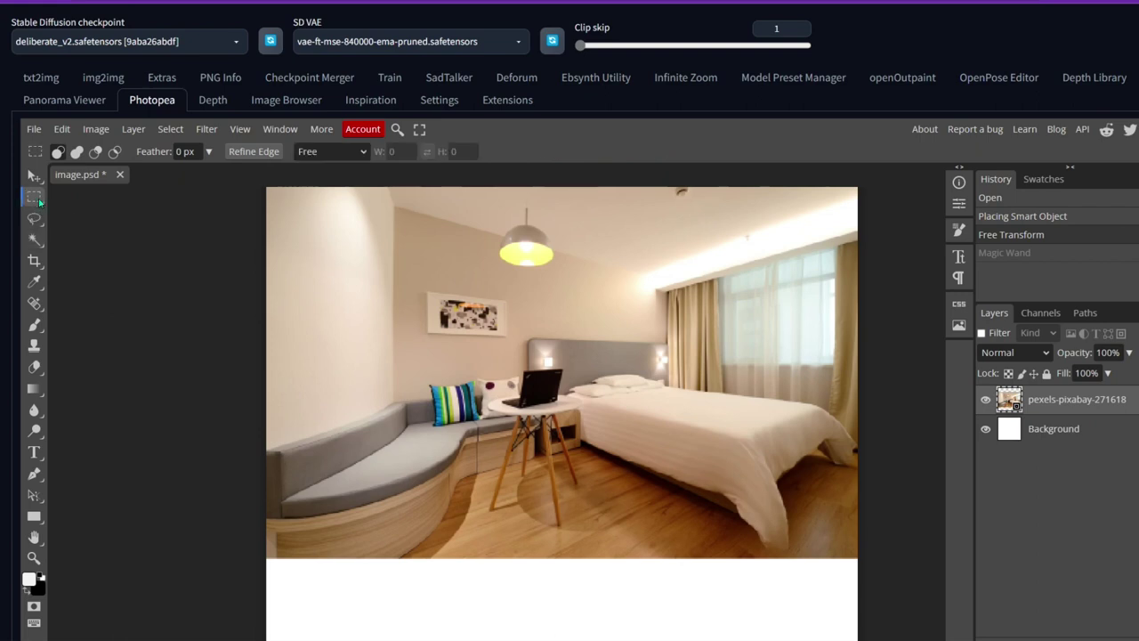
left_click_drag(272, 447, 779, 240)
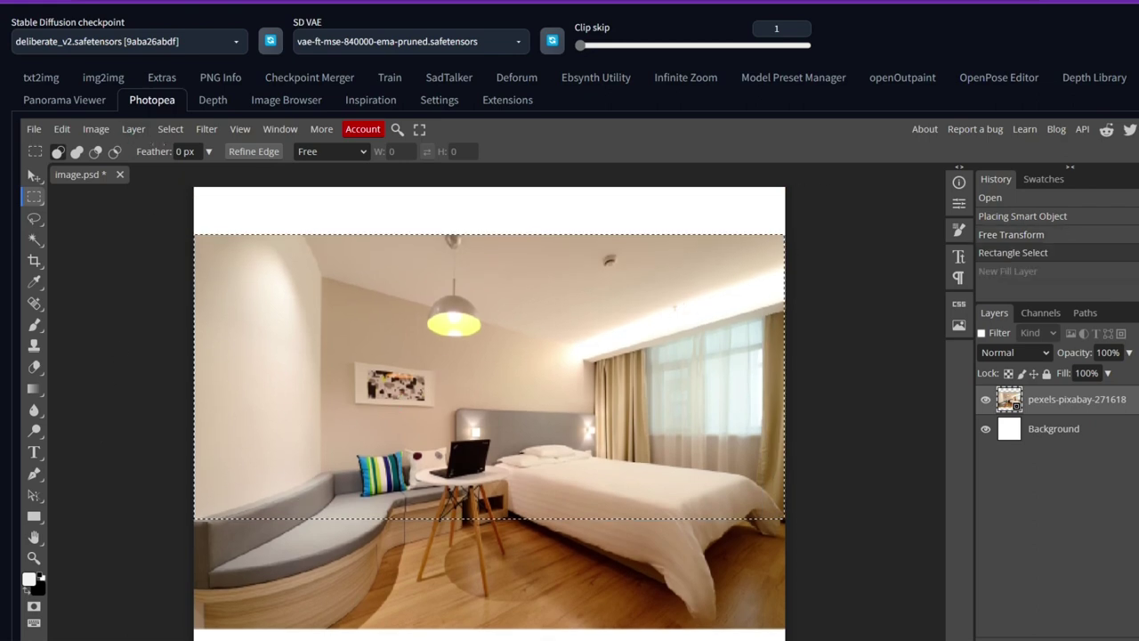
left_click(133, 129)
mouse_move(232, 267)
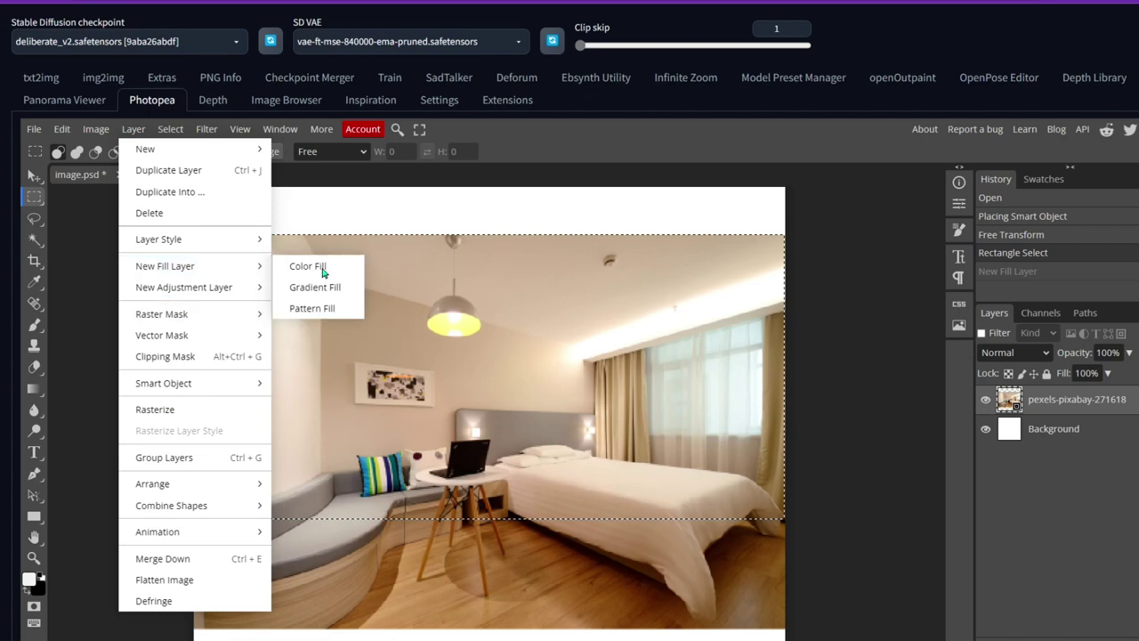
left_click(323, 272)
mouse_move(307, 267)
left_mouse_down()
mouse_move(293, 261)
mouse_move(308, 253)
left_mouse_up()
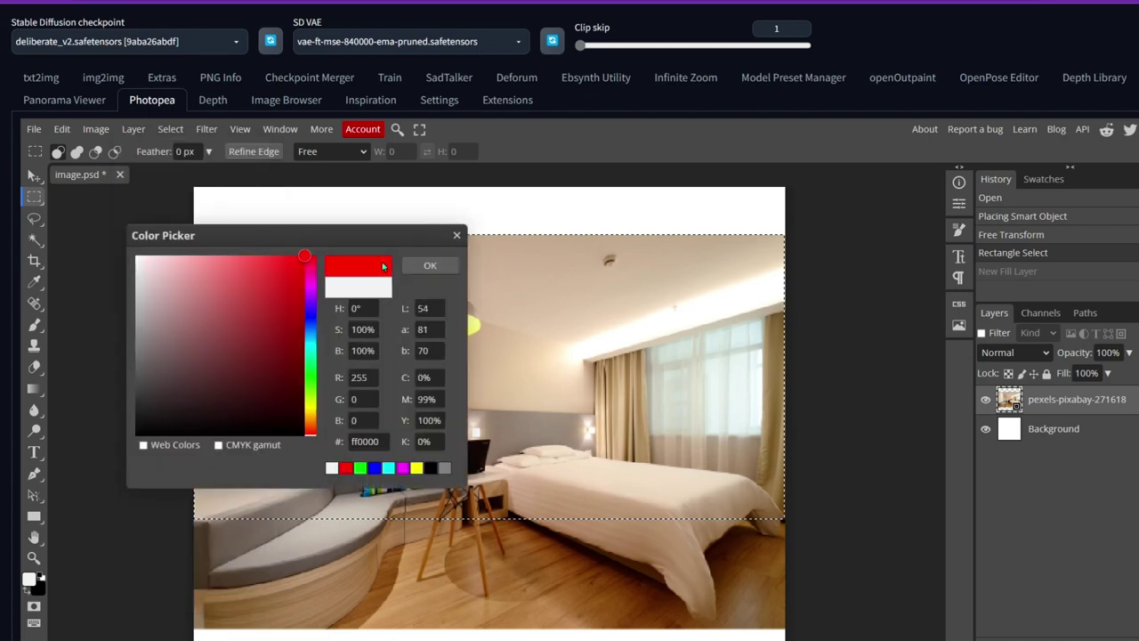
left_click(430, 265)
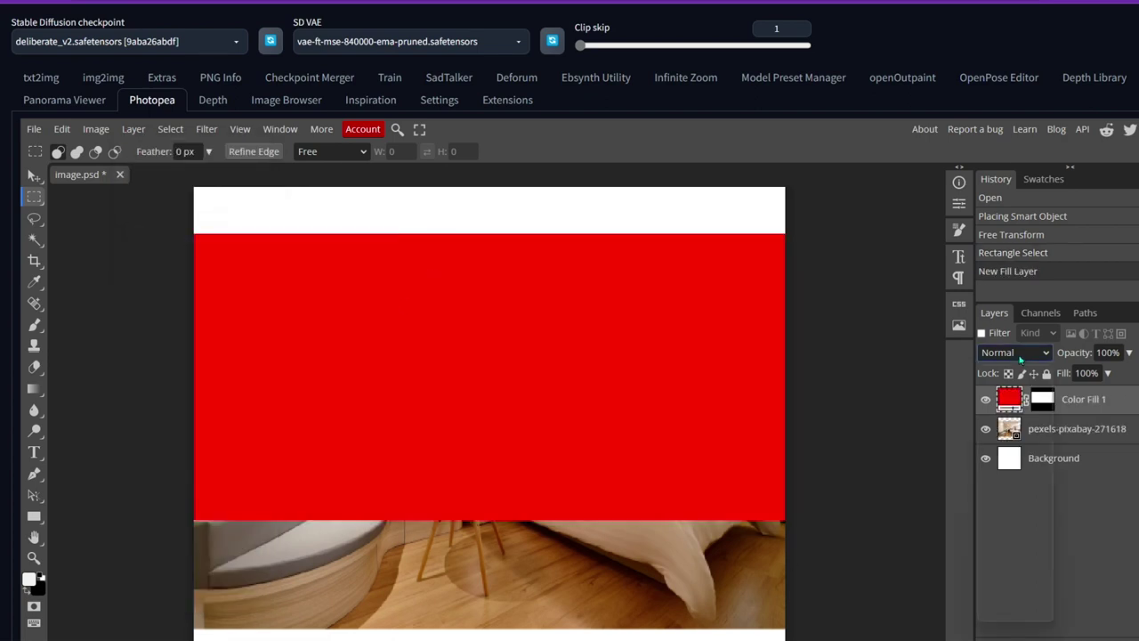
- Set the red Color Fill 1 layer's blend mode to Hue
left_click(1015, 352)
scroll(1015, 427, "down", 3)
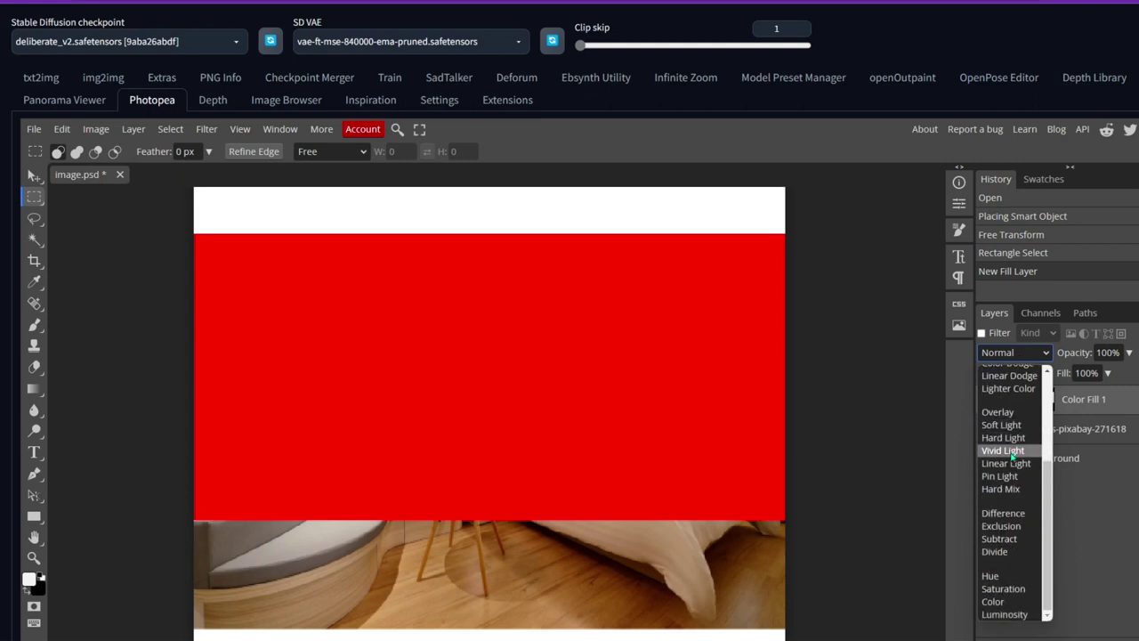
scroll(1014, 534, "up", 3)
left_click(1017, 353)
left_click(1017, 353)
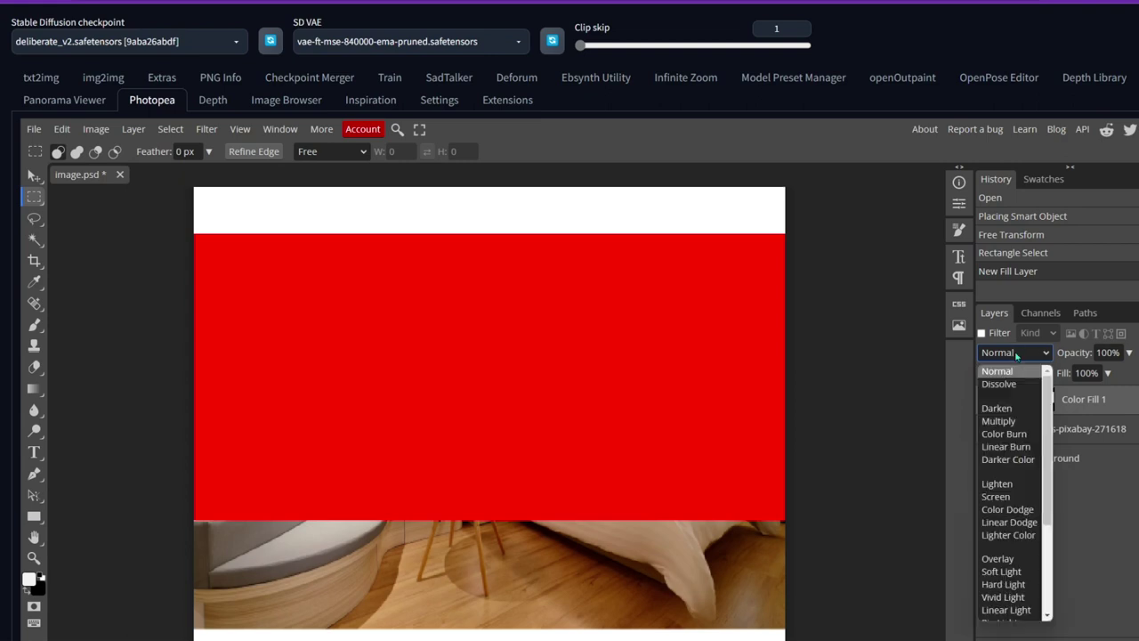
scroll(1015, 489, "down", 3)
left_click(1016, 569)
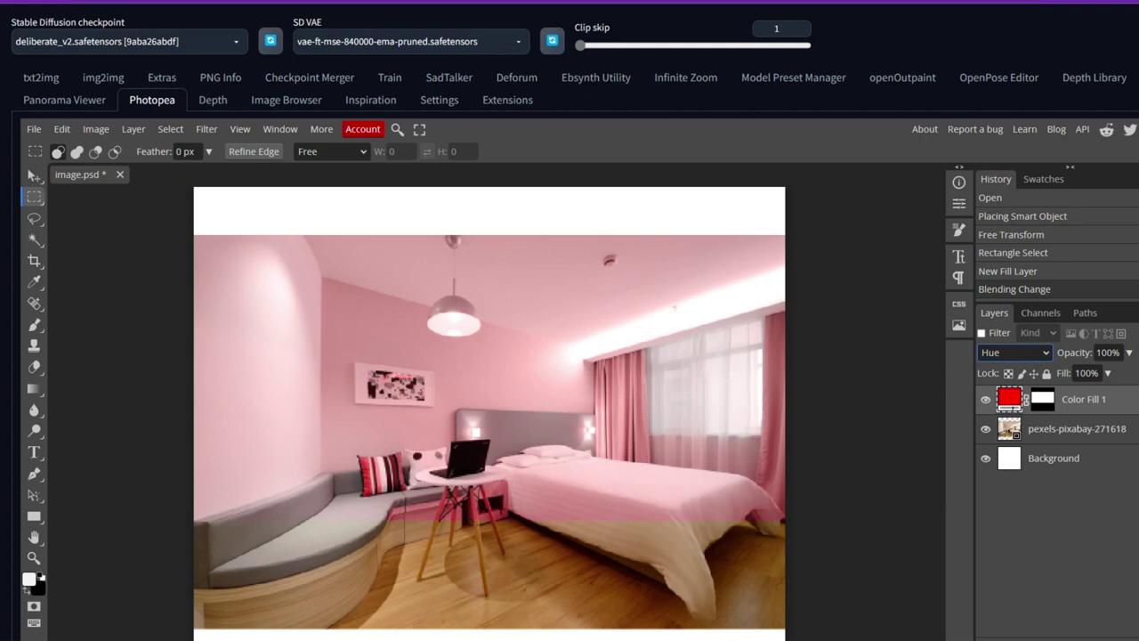
- Inspect the tinted walls, furniture and bed up close, including the lower edge of the recolored area
scroll(287, 343, "up", 2)
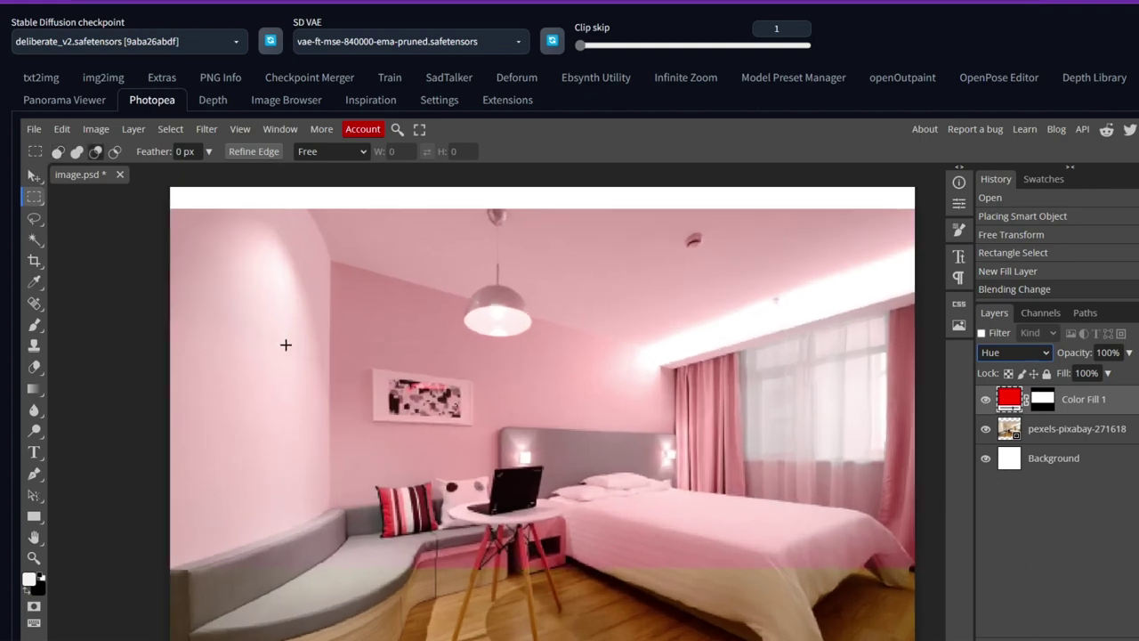
left_click(328, 290)
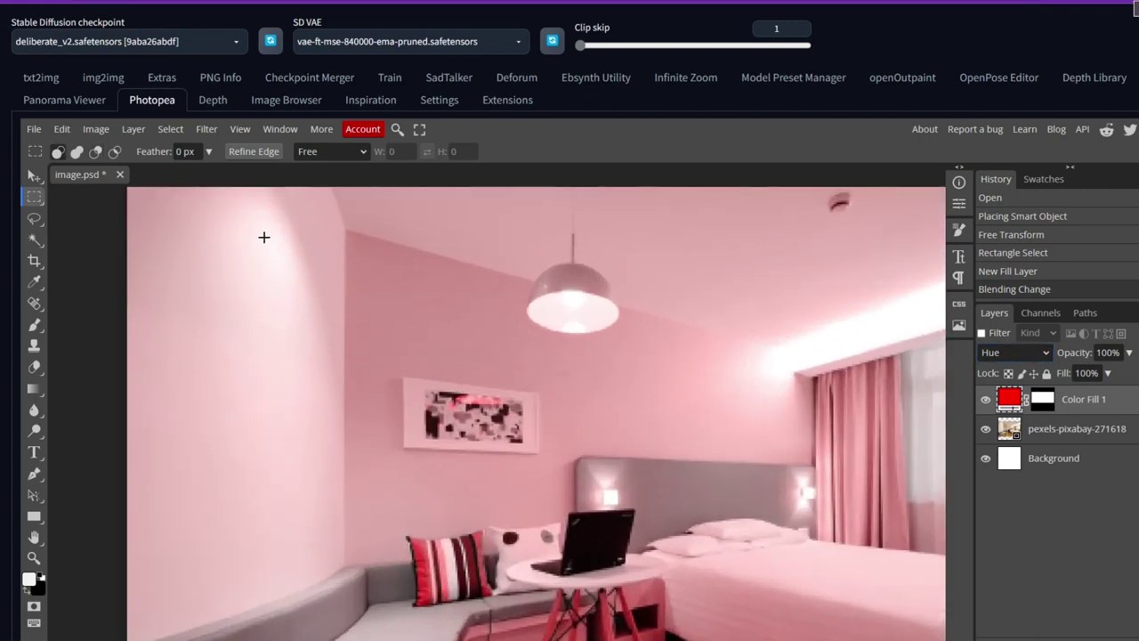
scroll(294, 484, "up", 2)
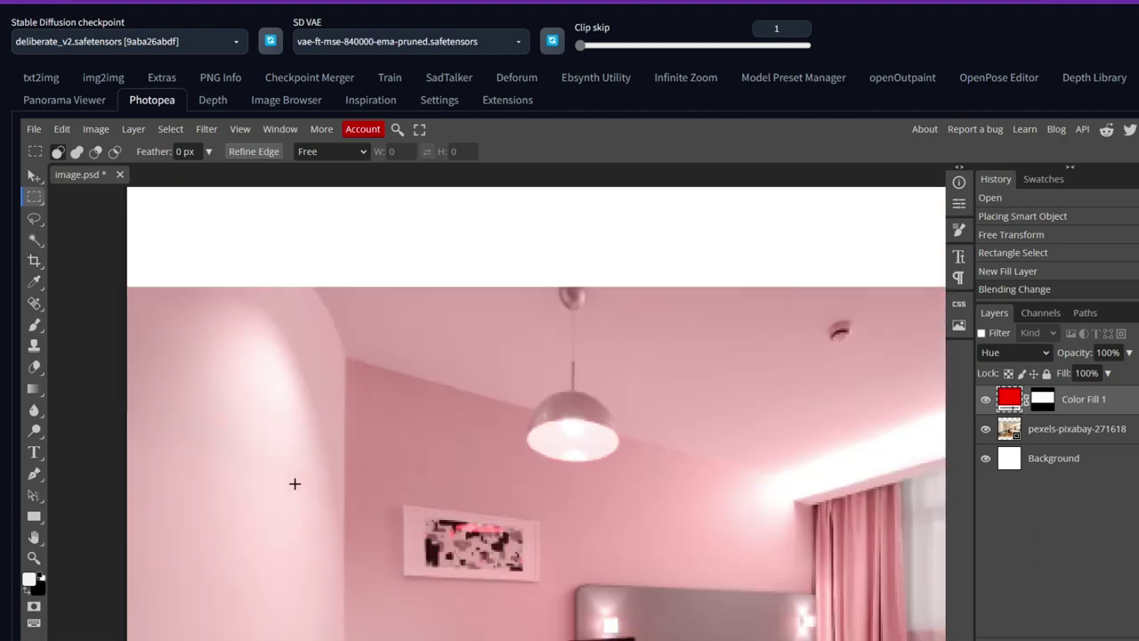
scroll(295, 483, "down", 5)
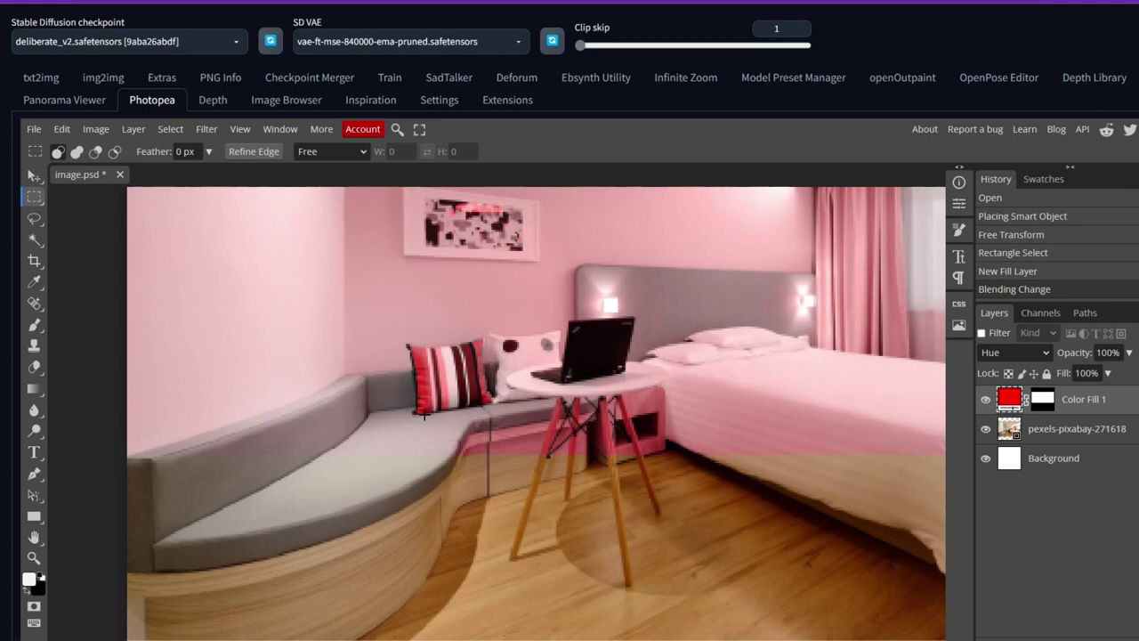
scroll(553, 408, "up", 3)
scroll(477, 457, "down", 3)
scroll(481, 466, "up", 2)
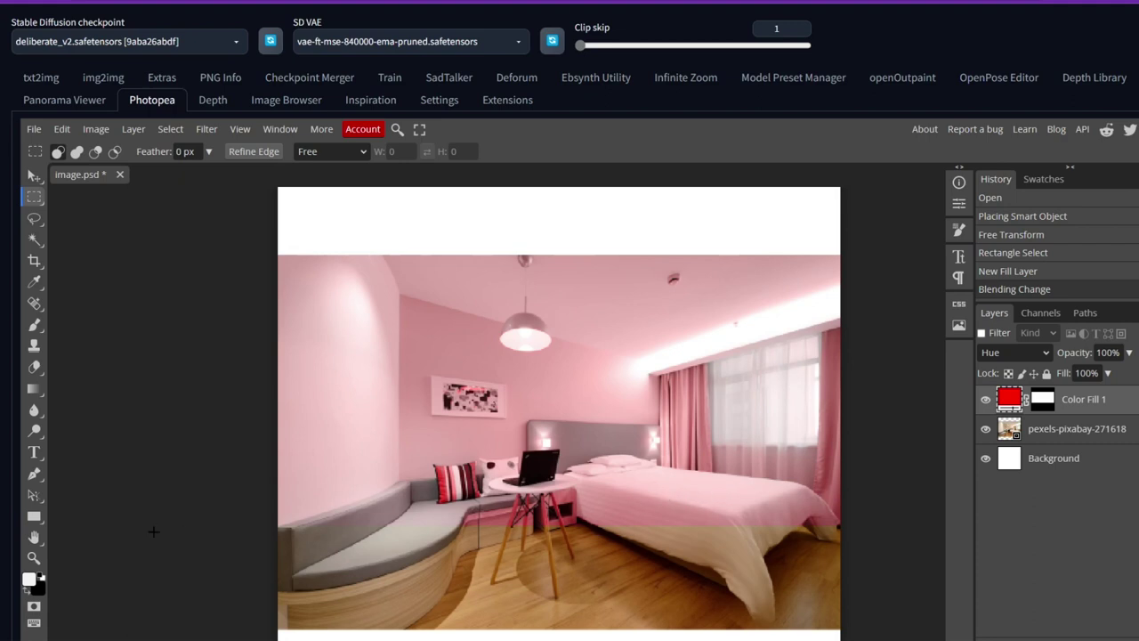
- Paint black on the fill layer's mask with a 94 px brush at 50% flow to remove the tint from the bed
left_click(34, 324)
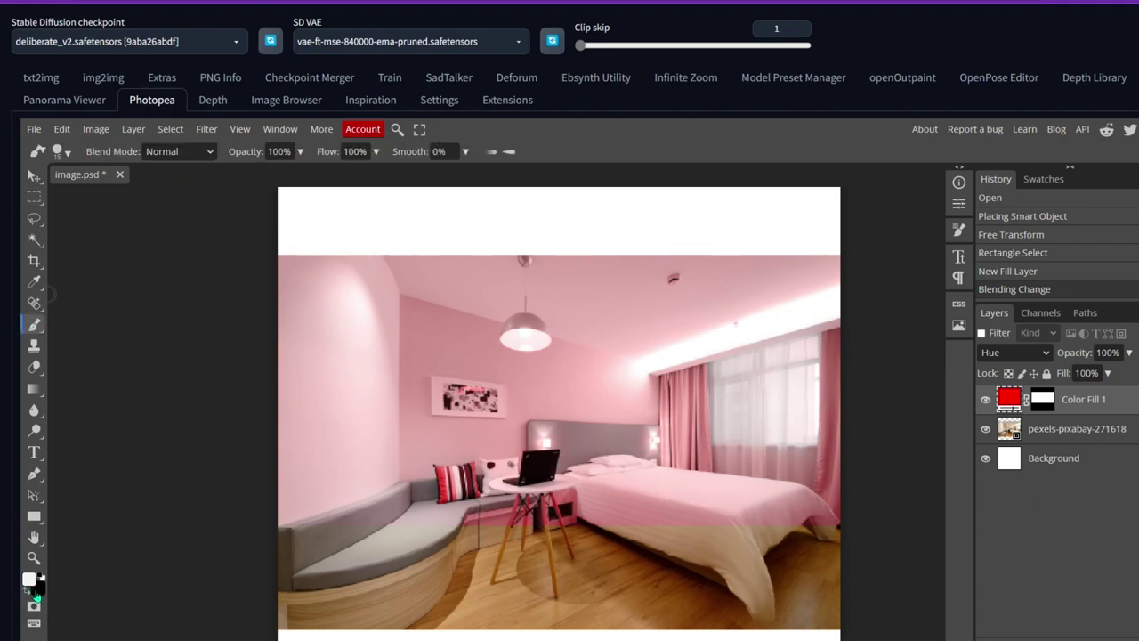
left_click(28, 590)
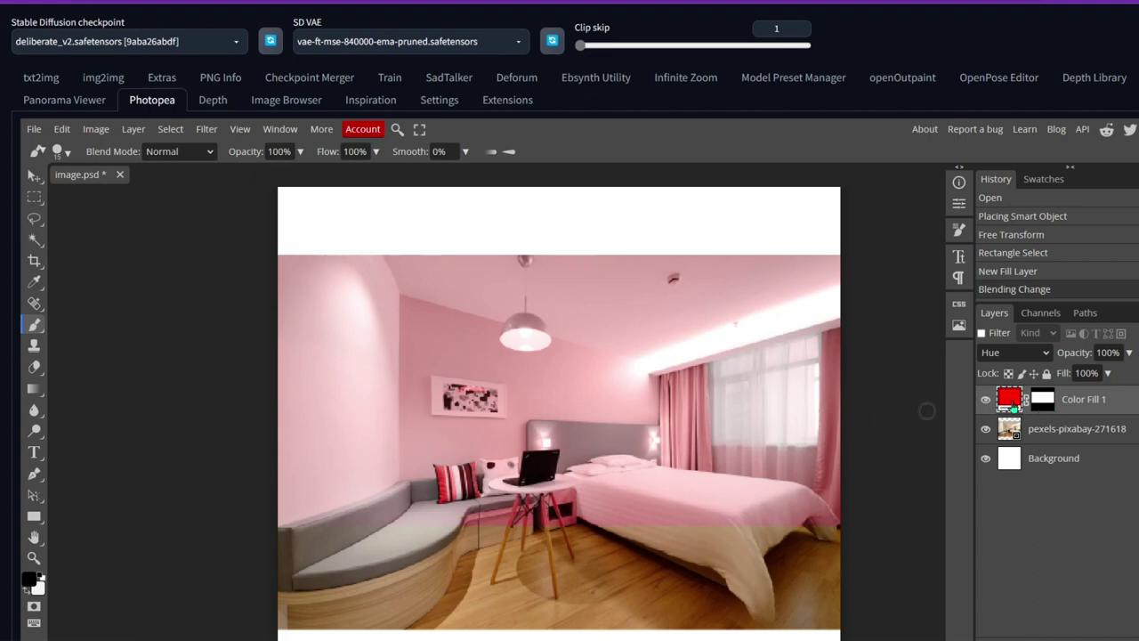
left_click(1044, 400)
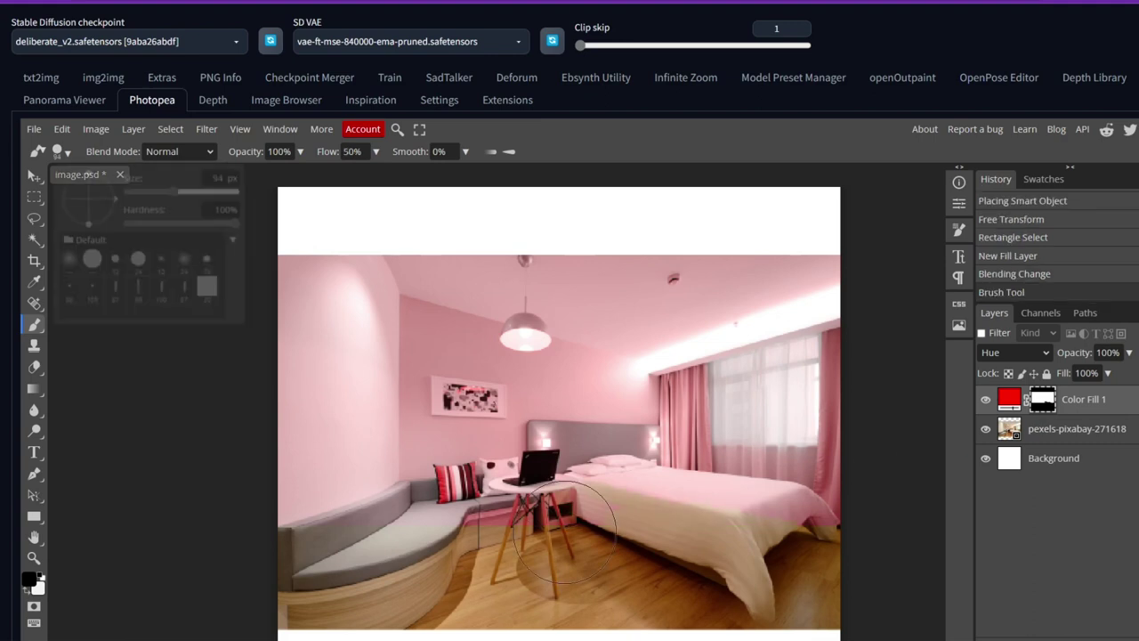
mouse_move(563, 539)
left_mouse_down()
mouse_move(797, 515)
mouse_move(770, 534)
mouse_move(756, 527)
mouse_move(773, 576)
mouse_move(791, 540)
mouse_move(705, 518)
mouse_move(783, 535)
mouse_move(799, 548)
mouse_move(792, 572)
mouse_move(777, 566)
mouse_move(785, 539)
left_mouse_up()
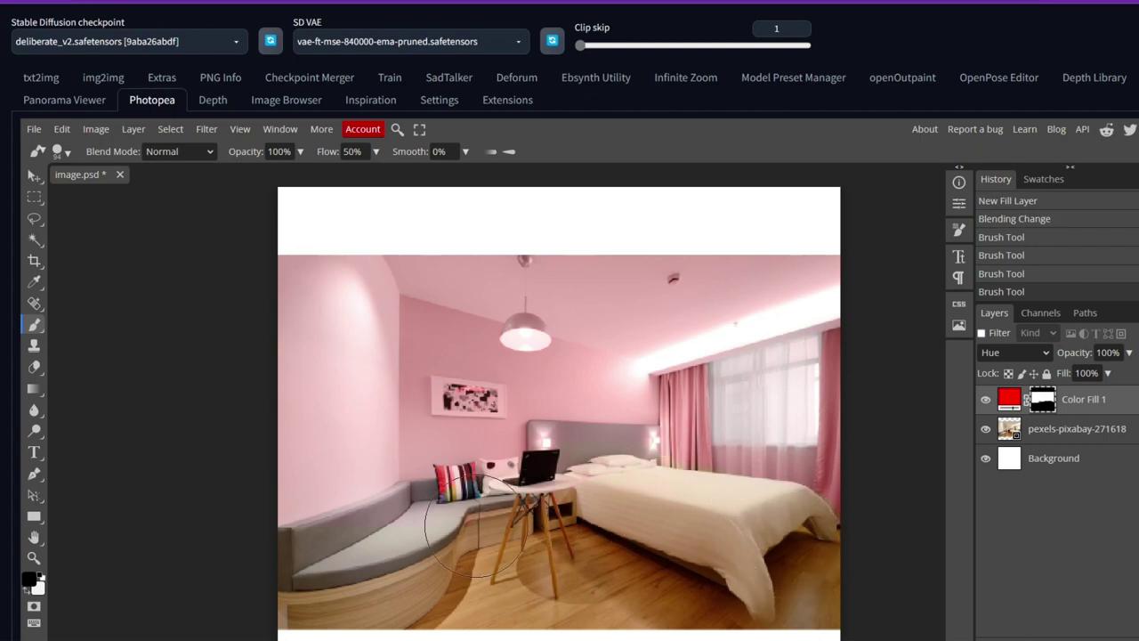
- Undo the mask stroke that spilled onto the wall and mask out the remaining tint on the cushions, pillows and table
mouse_move(474, 525)
left_mouse_down()
mouse_move(457, 479)
mouse_move(369, 415)
left_mouse_up()
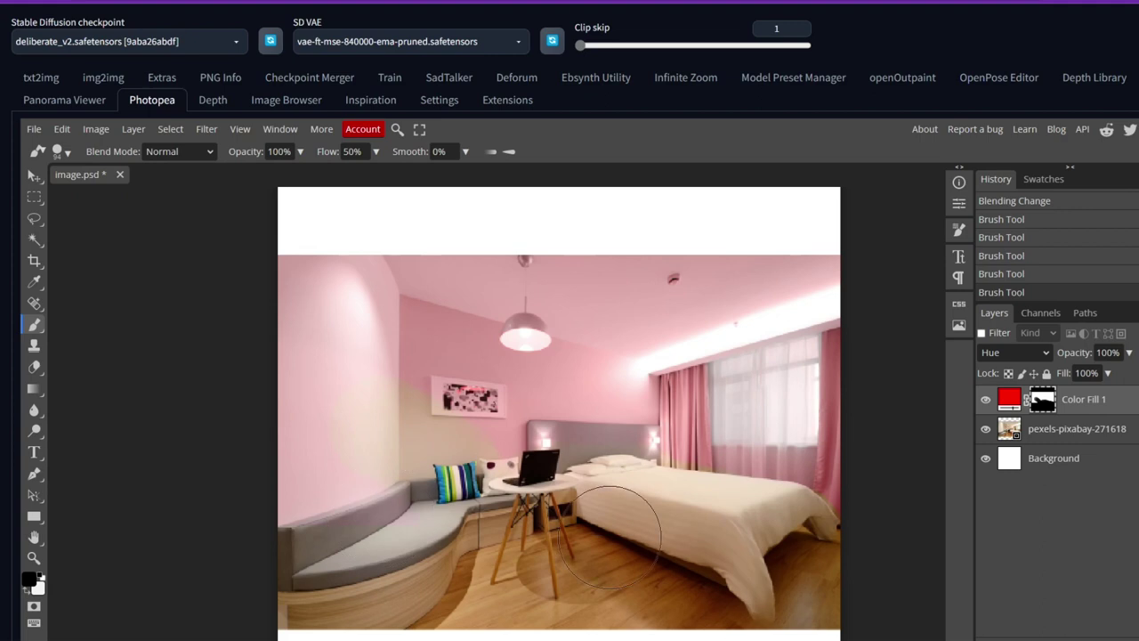
key("ctrl+z")
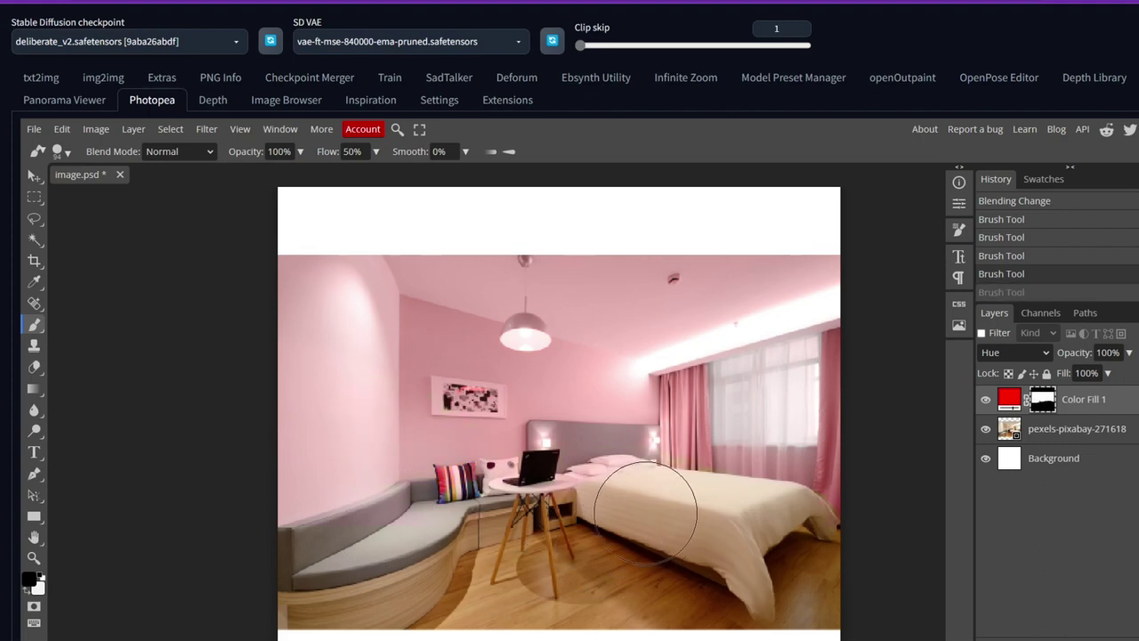
mouse_move(645, 513)
left_mouse_down()
mouse_move(523, 528)
mouse_move(519, 543)
mouse_move(515, 515)
mouse_move(455, 516)
mouse_move(432, 540)
mouse_move(402, 544)
mouse_move(390, 575)
left_mouse_up()
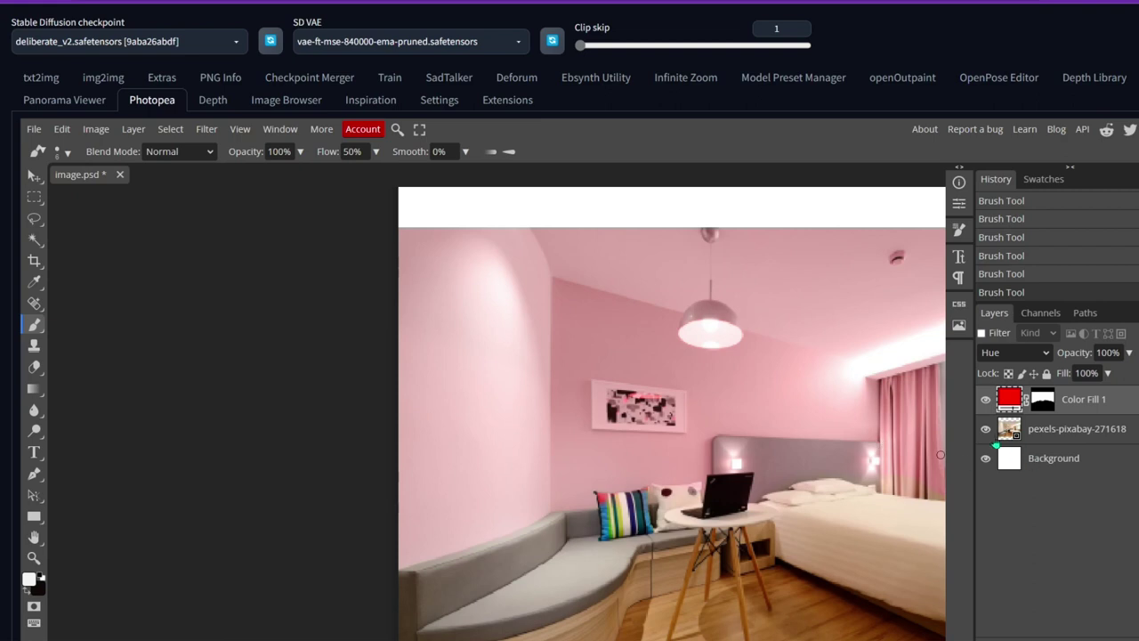
- Change the Color Fill 1 layer's fill from red to cyan, checking the new tint on the walls
double_click(1015, 407)
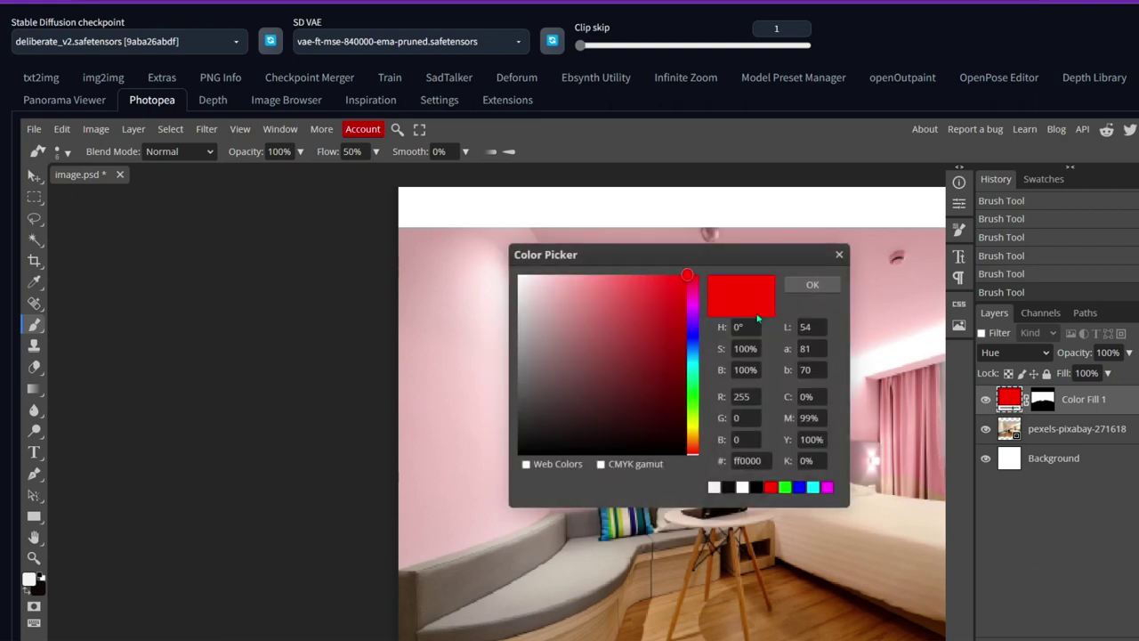
left_click_drag(694, 307, 695, 361)
left_click_drag(742, 257, 788, 265)
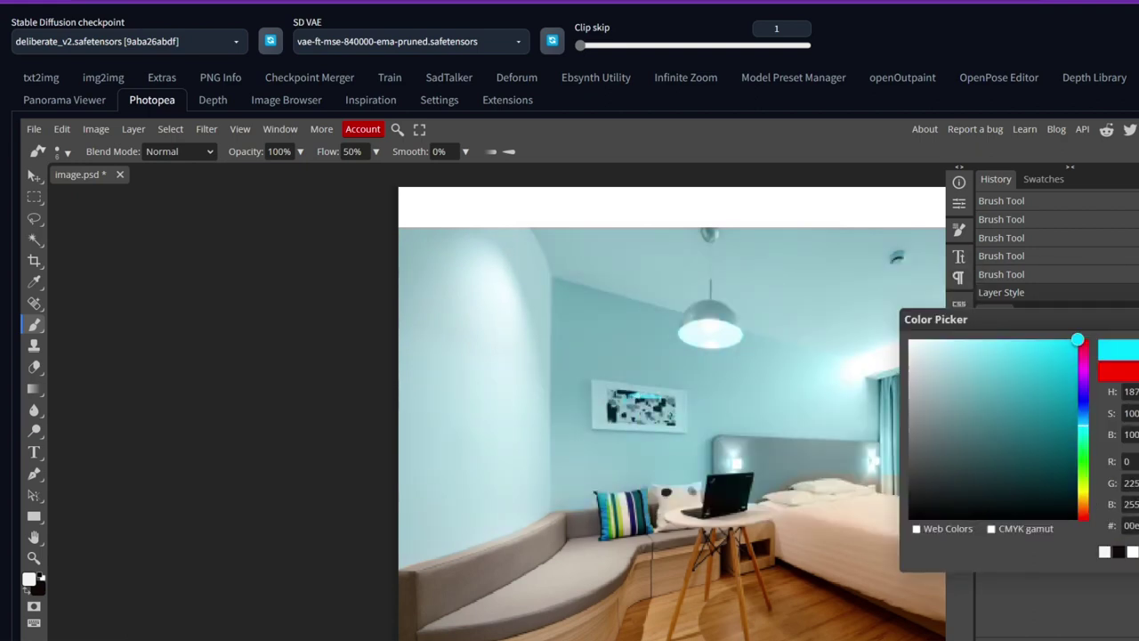
left_click_drag(1070, 323, 963, 342)
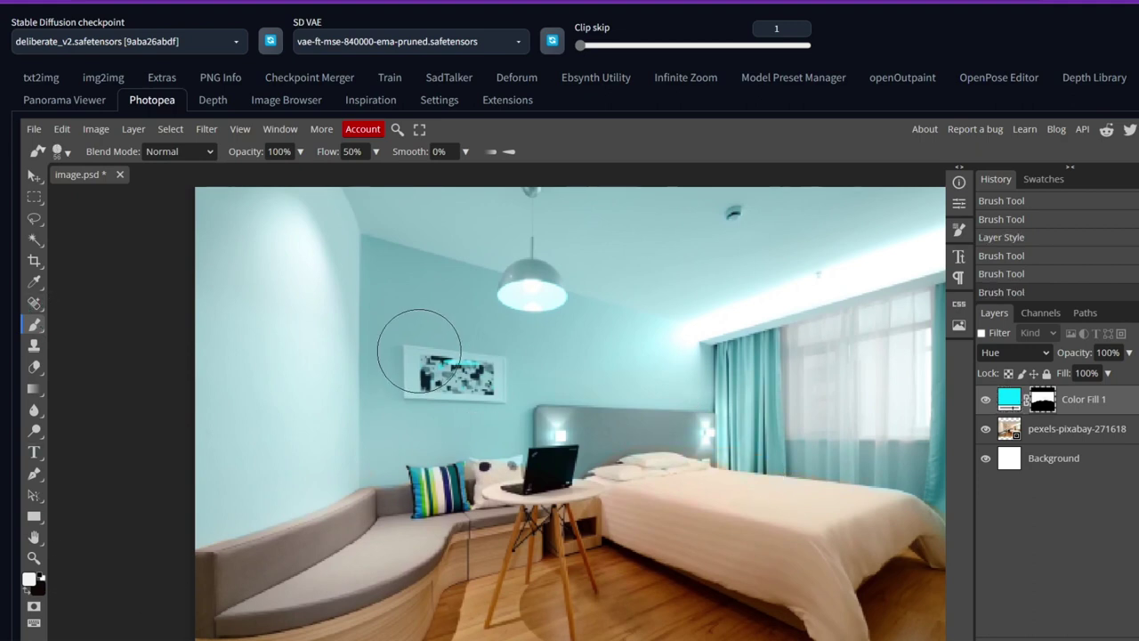
- Draw linear white-to-black gradients on the Color Fill 1 mask from the ceiling down, lengthening them toward the floor for a more gradual fade
scroll(561, 401, "down", 2)
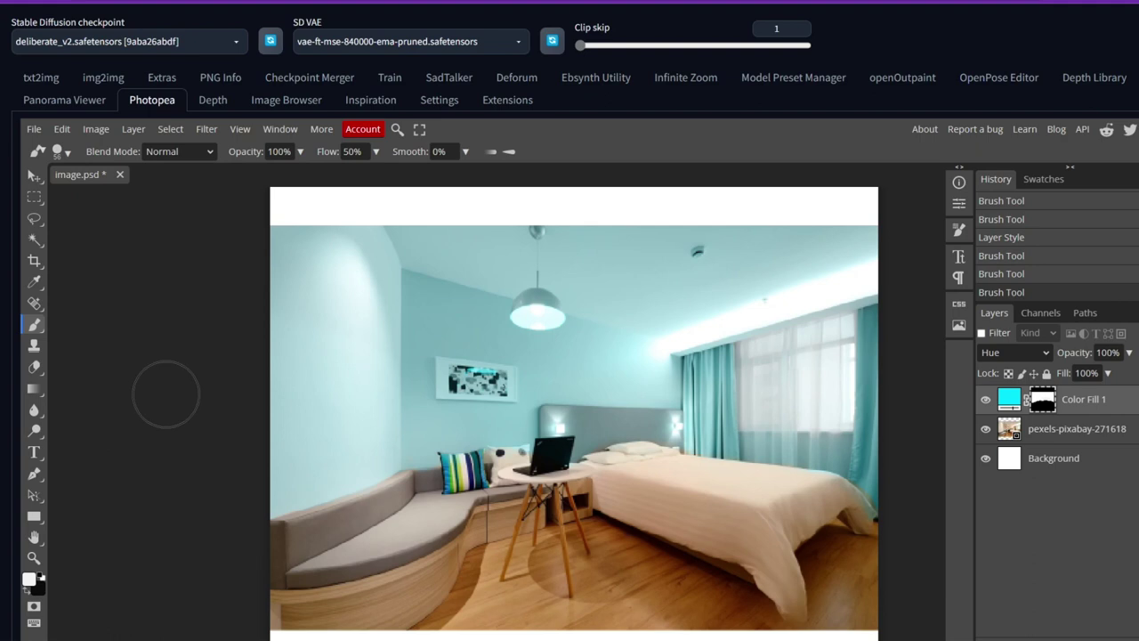
left_click(34, 391)
left_click_drag(559, 226, 525, 466)
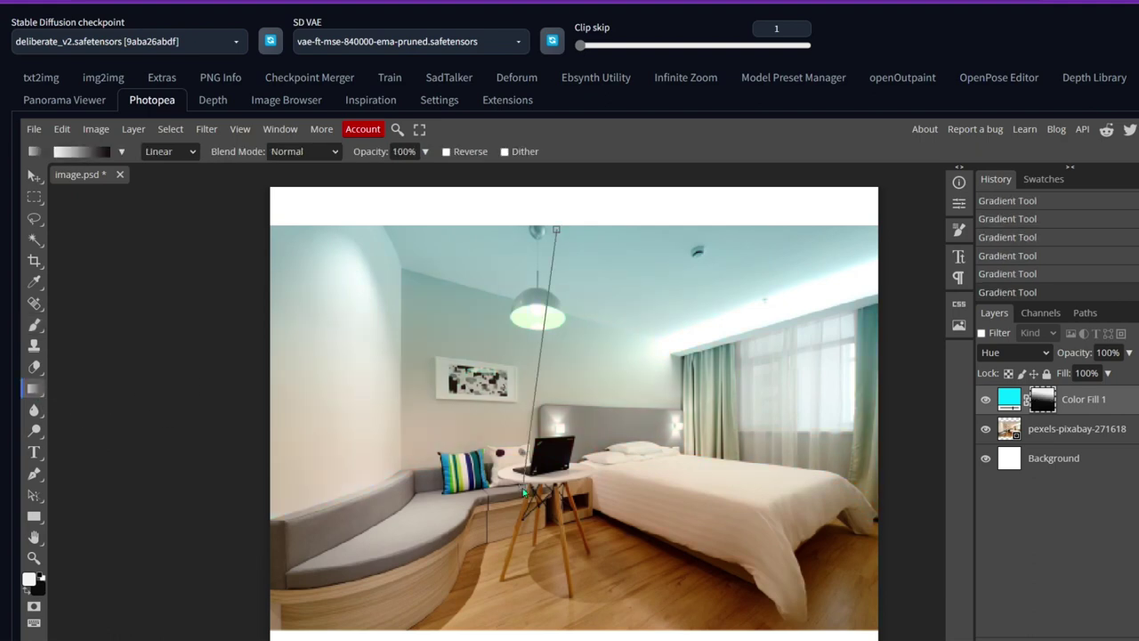
left_click_drag(540, 233, 522, 544)
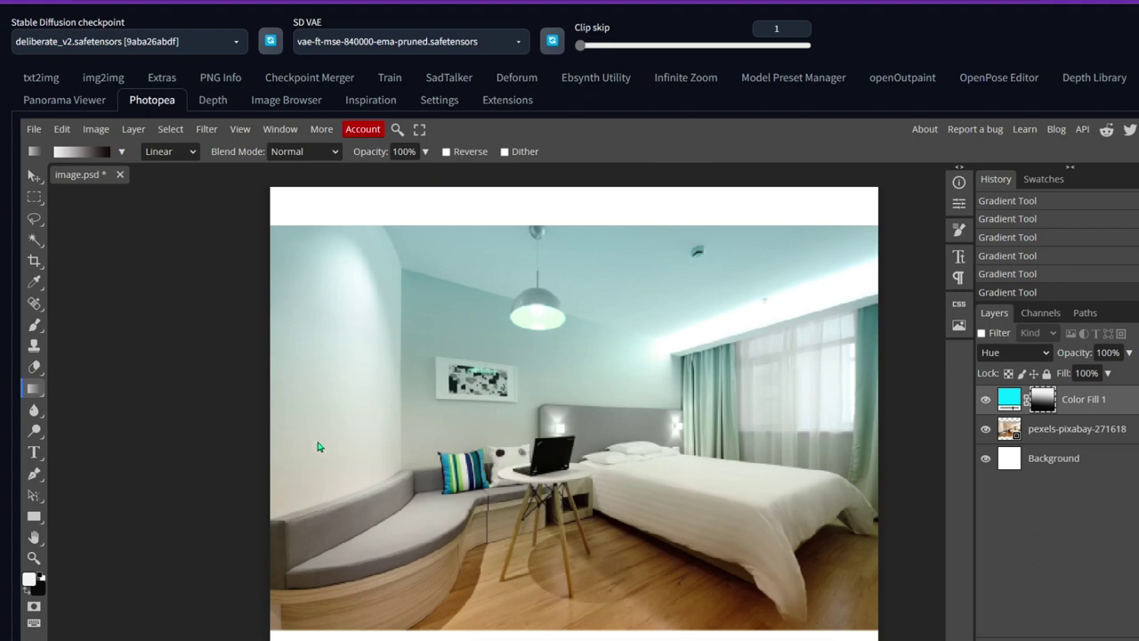
scroll(359, 433, "up", 5)
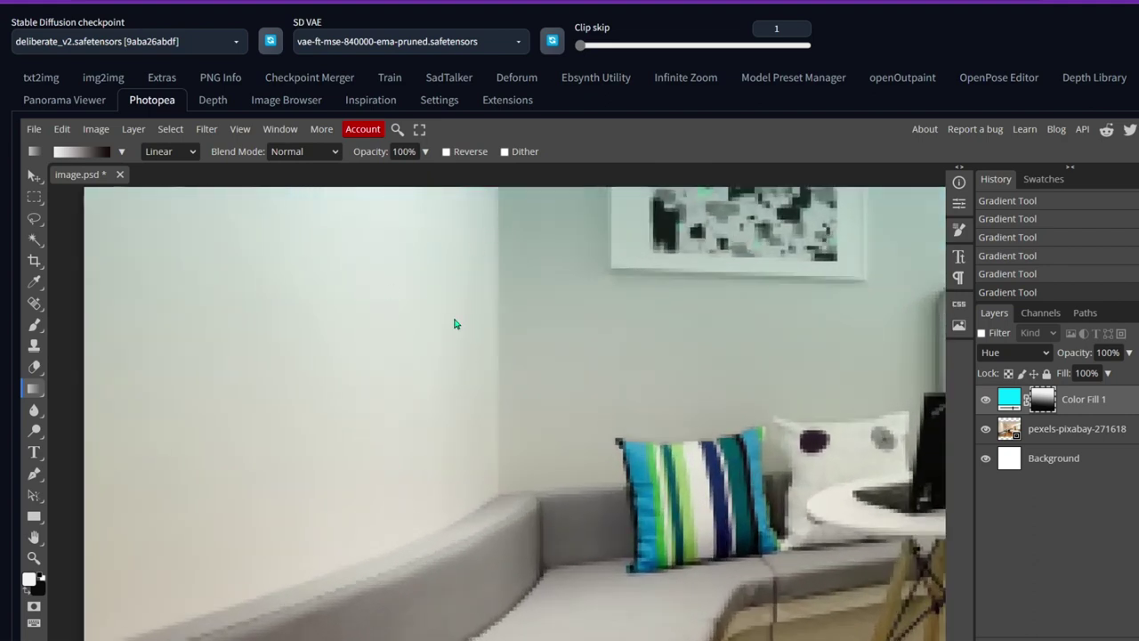
scroll(454, 324, "down", 5)
left_click_drag(577, 222, 562, 629)
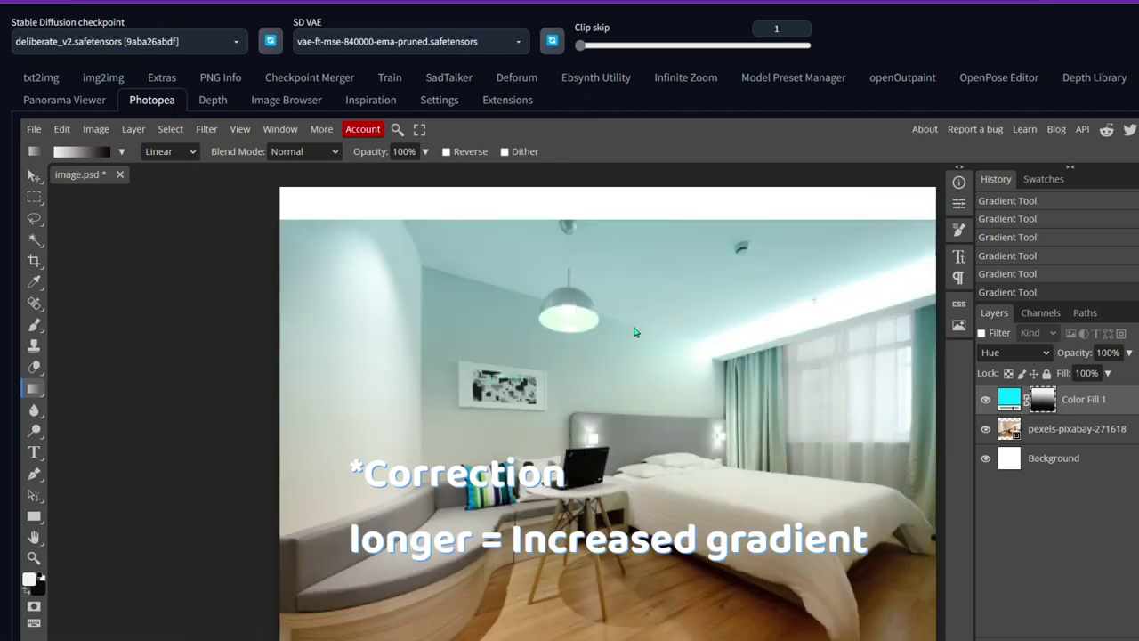
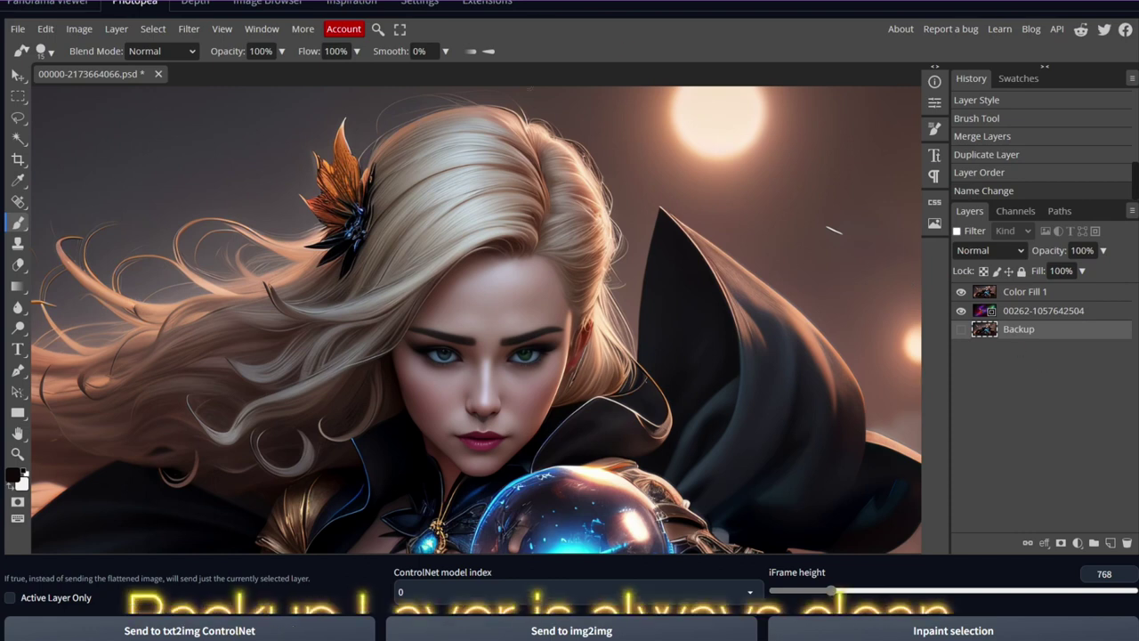
scroll(881, 272, "down", 3)
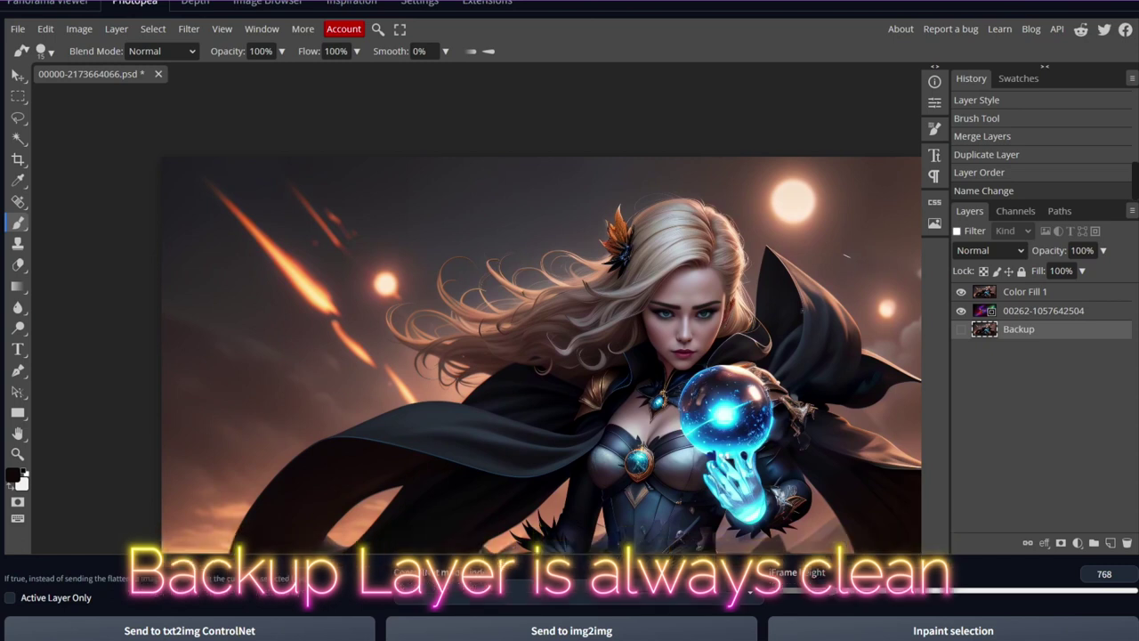
right_click(988, 331)
left_click(1023, 231)
left_click_drag(993, 334, 999, 310)
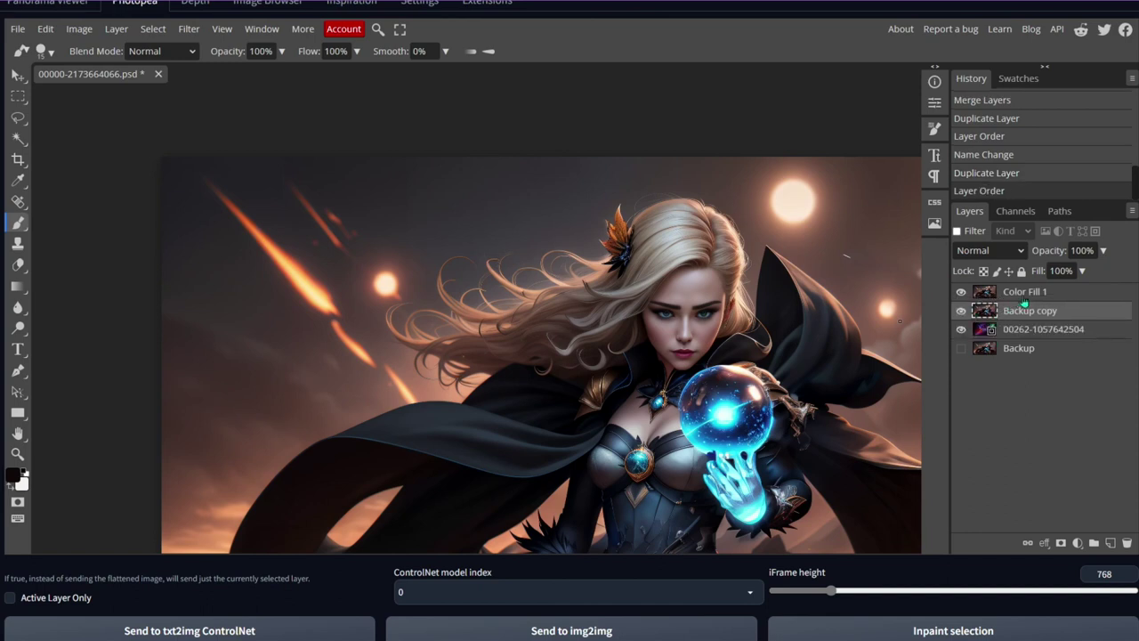
- Set the Color Fill 1 layer's opacity to 30% and move the layer downward over the Backup copy
left_click(1062, 285)
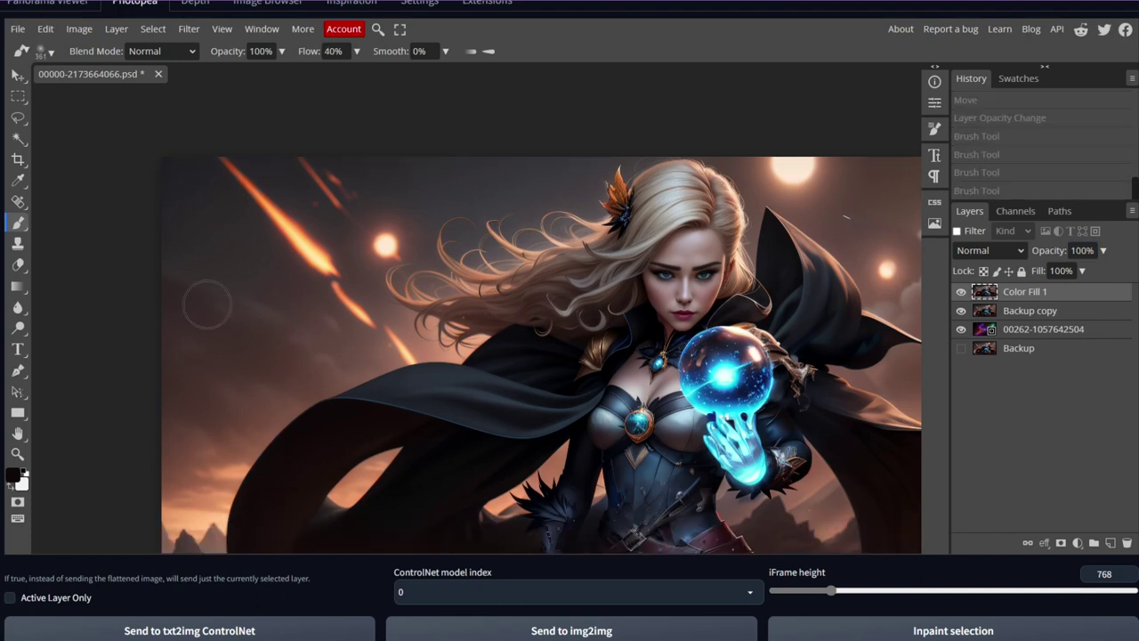
left_click(1088, 250)
type("30")
key("Return")
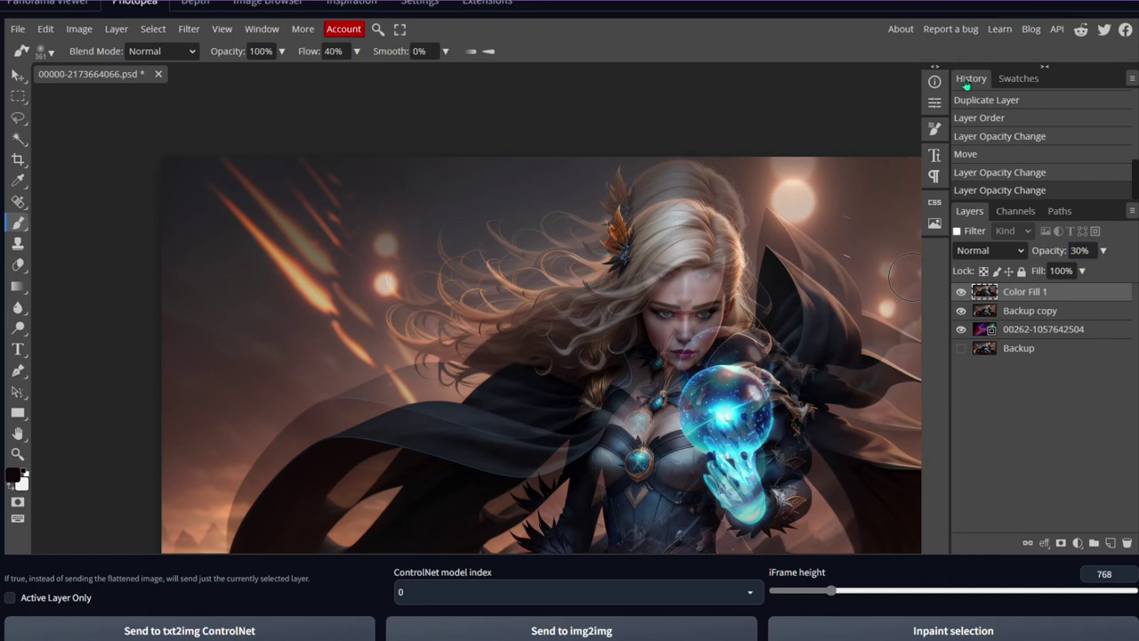
key("v")
left_click_drag(526, 267, 533, 348)
- Set the Color Fill 1 layer's opacity to 100%
left_click(1076, 251)
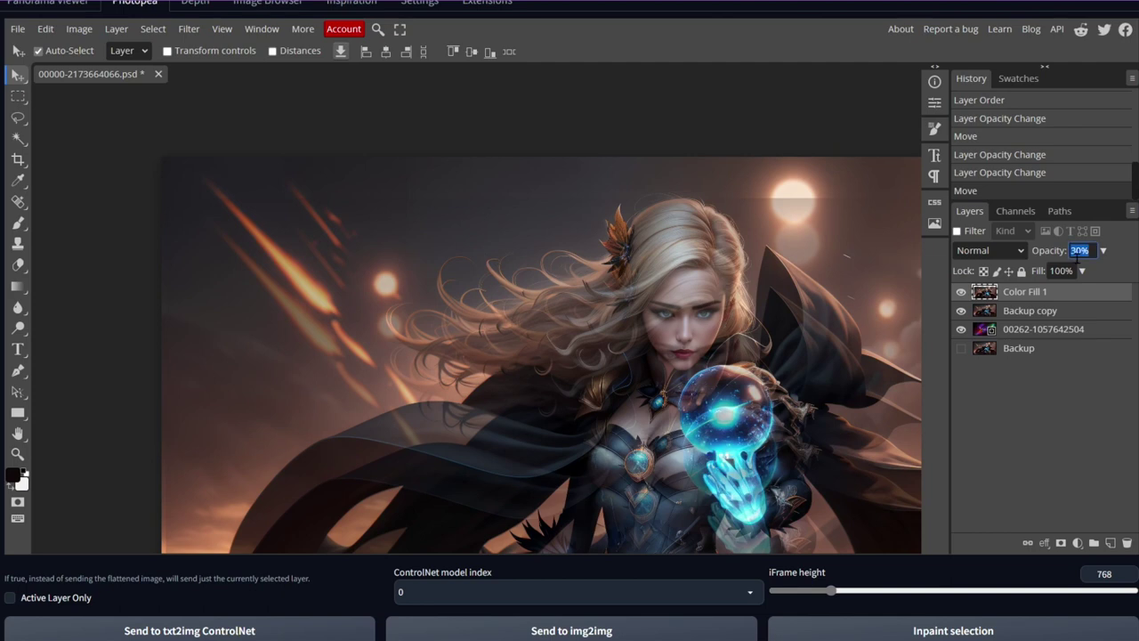
type("100")
key("Return")
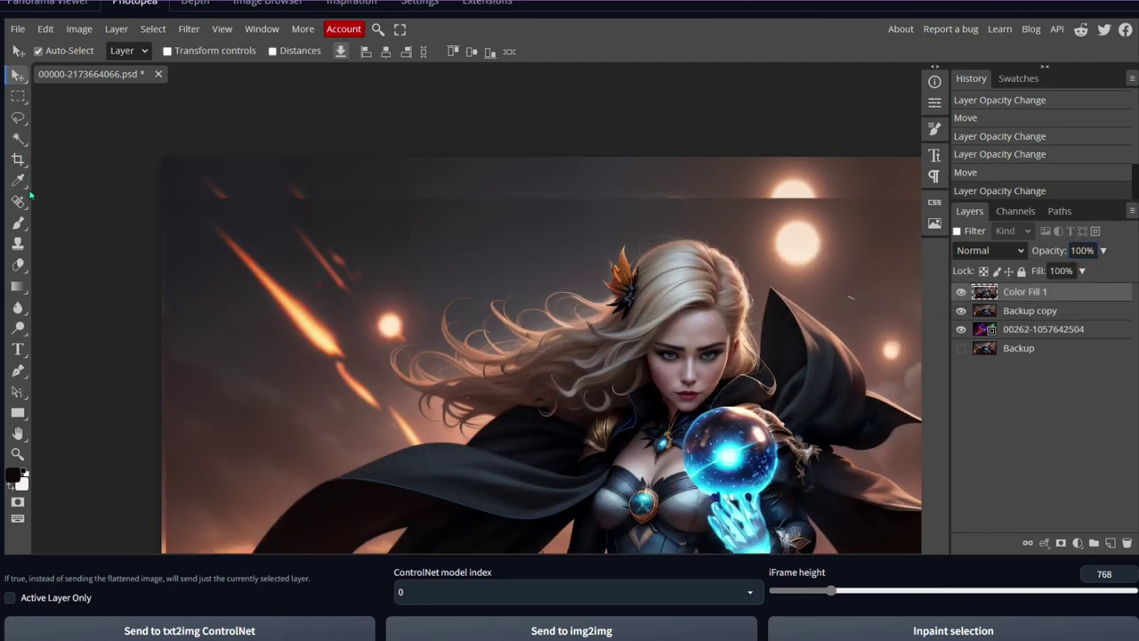
- Undo a stray brush stroke on Color Fill 1, add a raster mask and paint black at 40% flow to blend it into the Backup copy
left_click(17, 223)
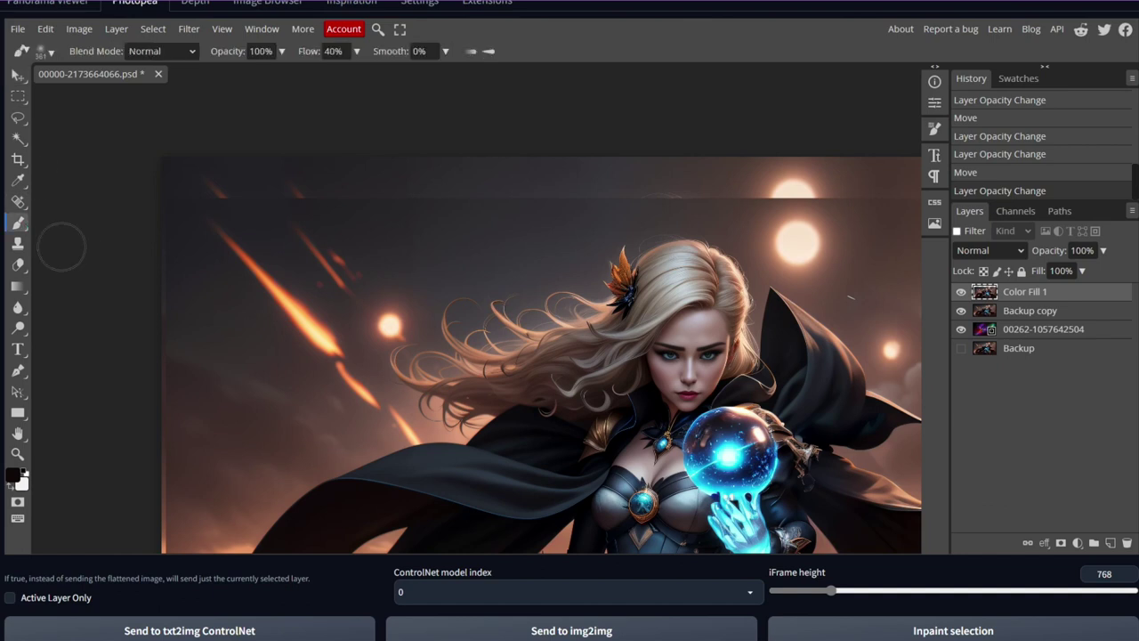
left_click_drag(196, 358, 208, 372)
key("ctrl+z")
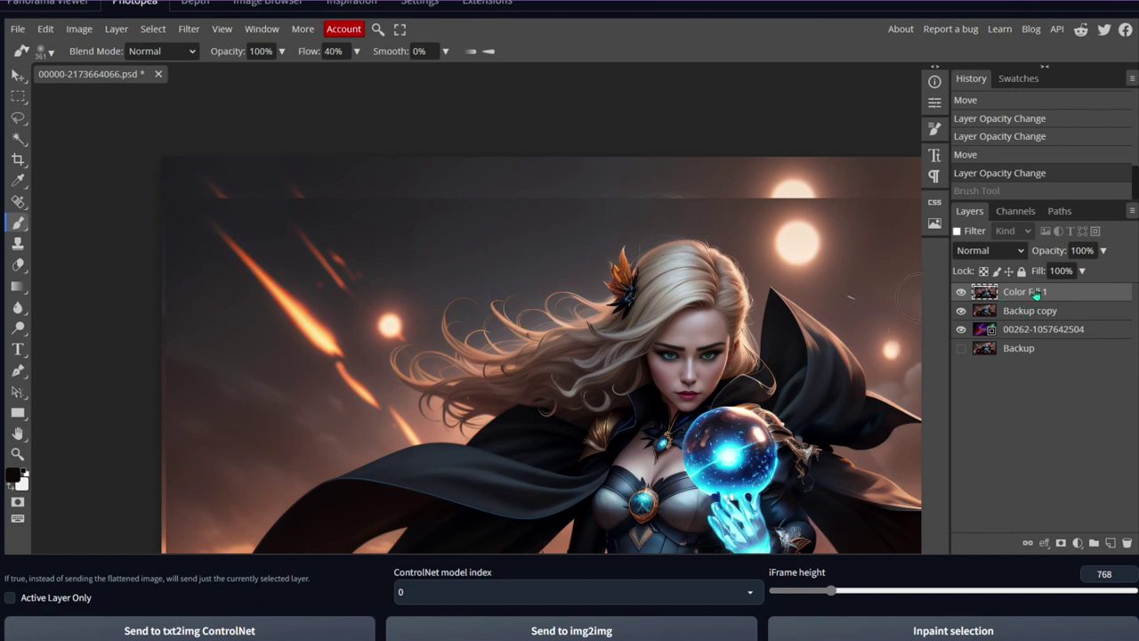
left_click(1062, 544)
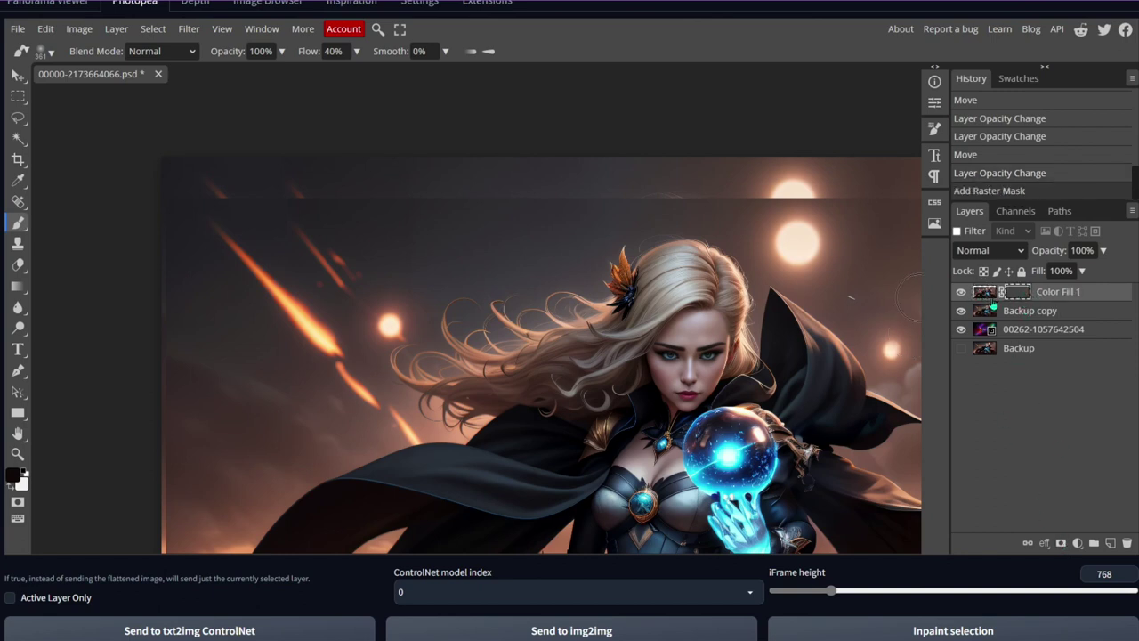
left_click(329, 436)
left_click(235, 363)
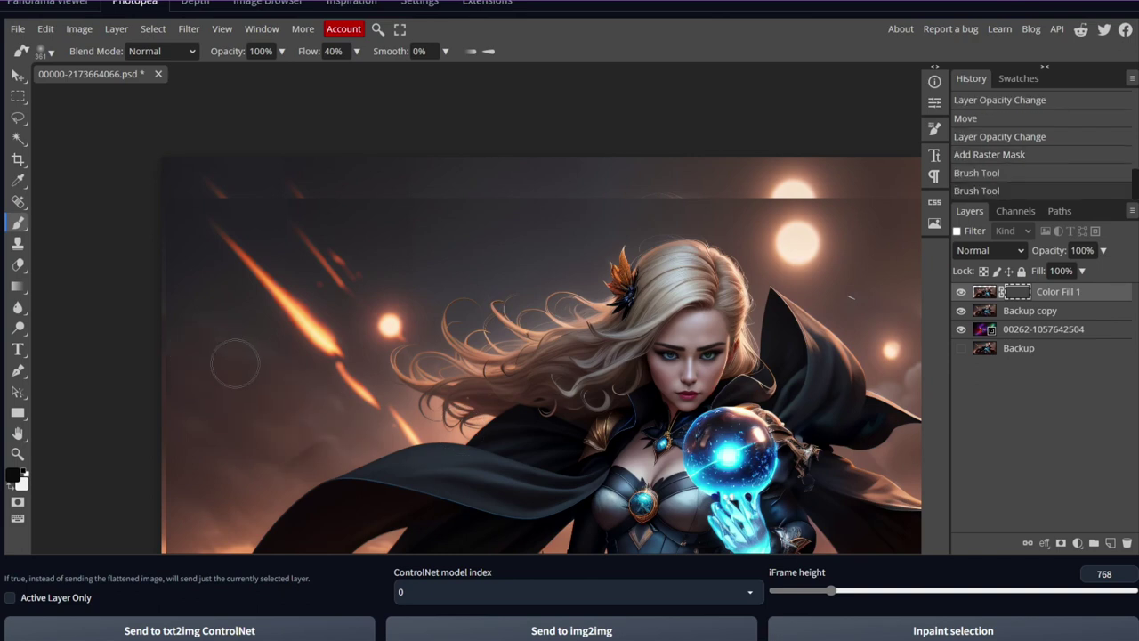
left_click(323, 415)
key("ctrl+z")
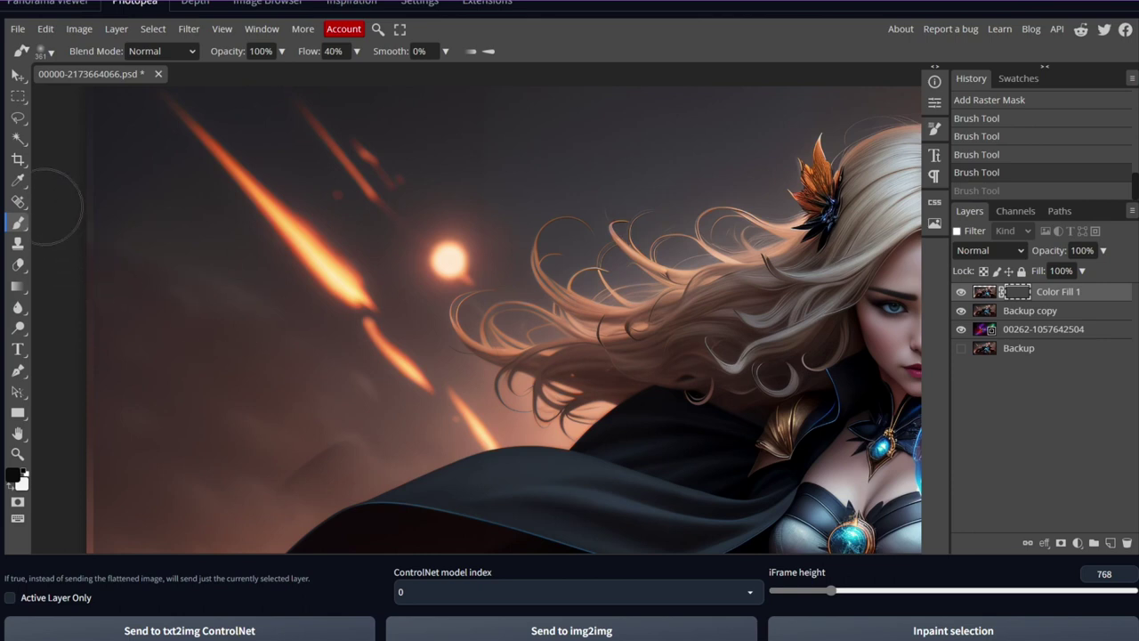
left_click(9, 490)
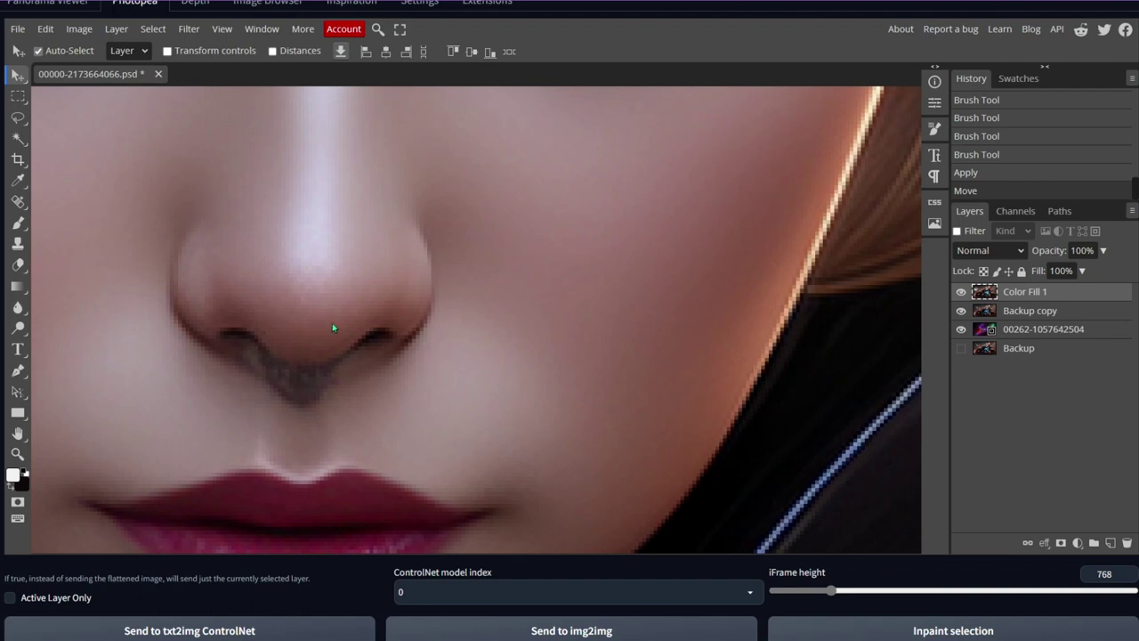
- Heal the dark patch under the nose tip with the Healing Brush, sampling clean skin just below and beside it
scroll(334, 329, "up", 6)
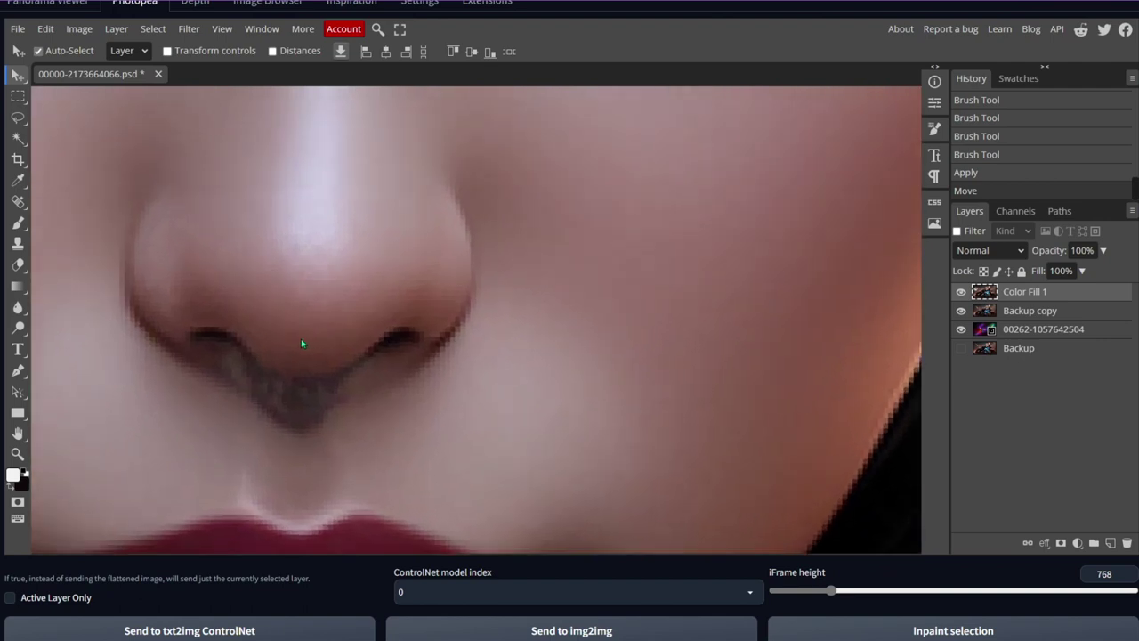
left_click_drag(388, 306, 512, 265)
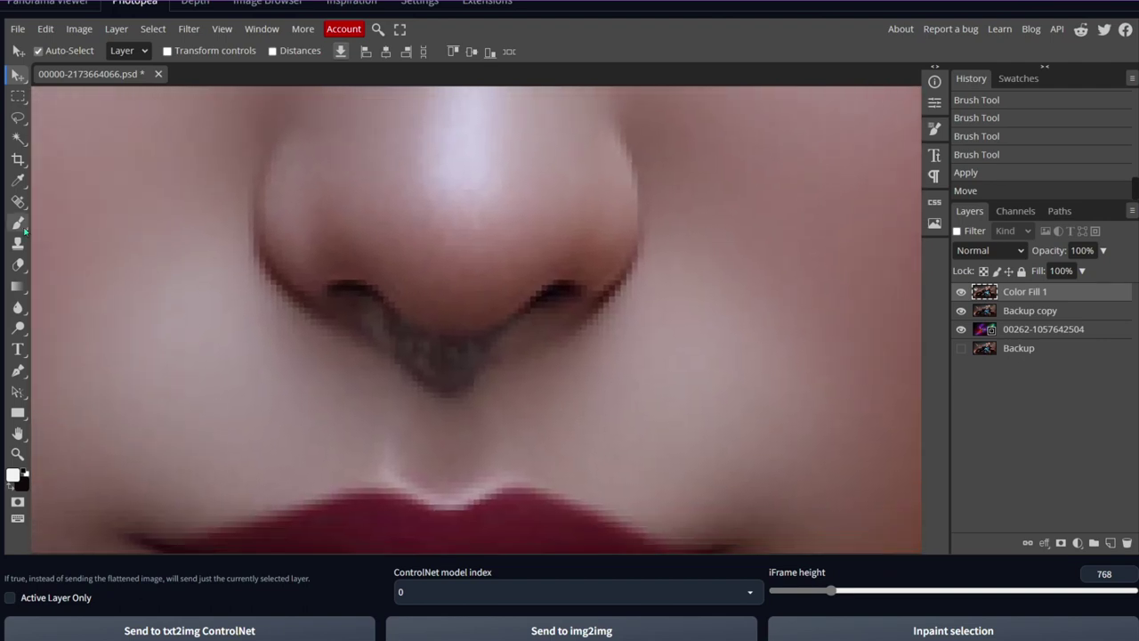
right_click(18, 205)
left_click(71, 221)
left_click(435, 385)
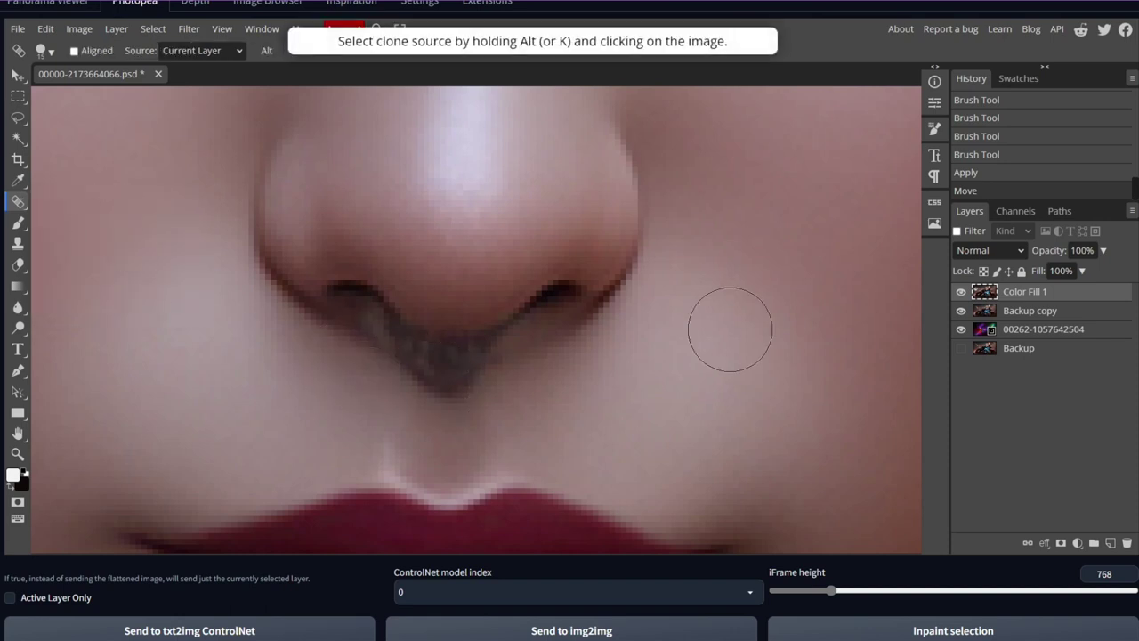
left_click(541, 402, "alt")
mouse_move(454, 379)
left_mouse_down()
mouse_move(442, 377)
mouse_move(451, 383)
left_mouse_up()
left_click(500, 379)
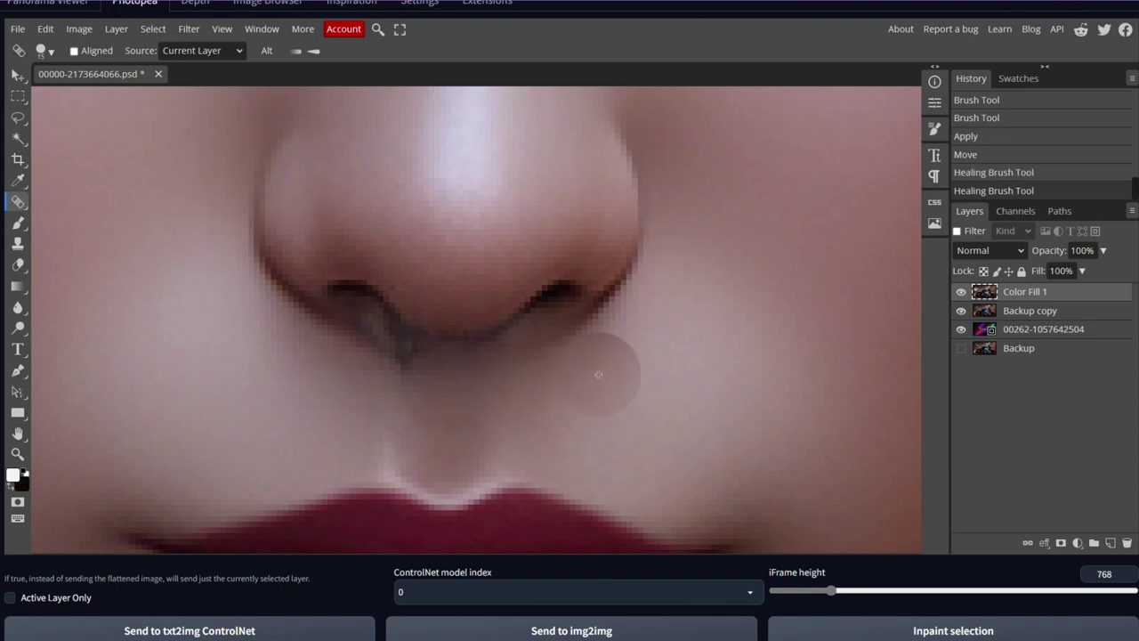
- Heal the remaining dark patch beneath the left nostril, undo the last healing stroke, and check the repaired face
left_click(398, 372)
left_click(372, 354)
left_click(366, 336)
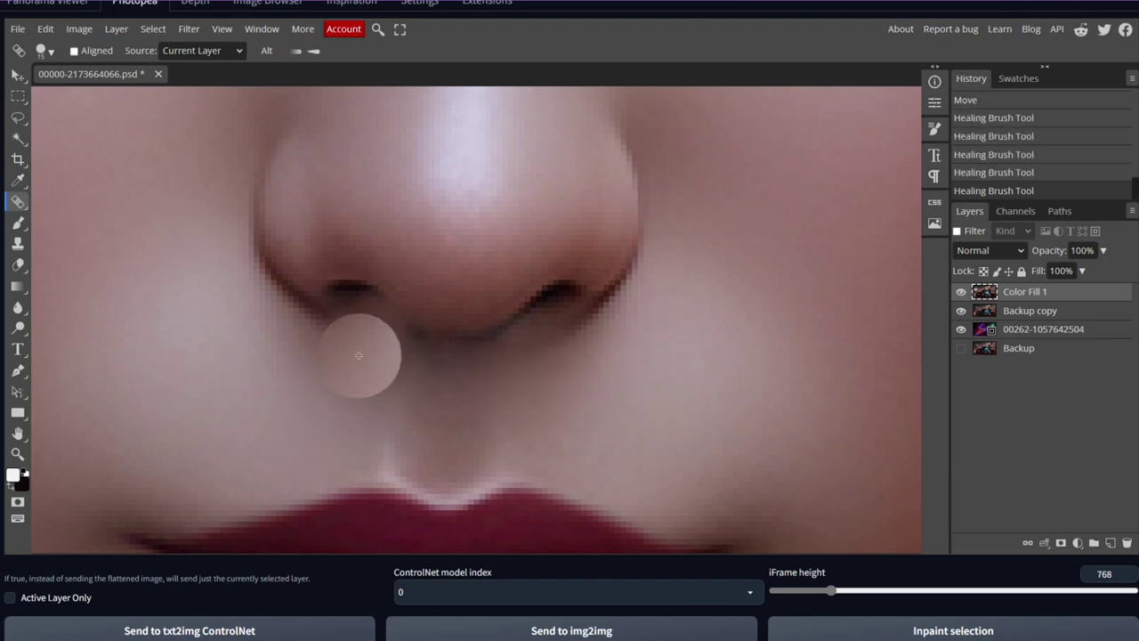
key("ctrl+z")
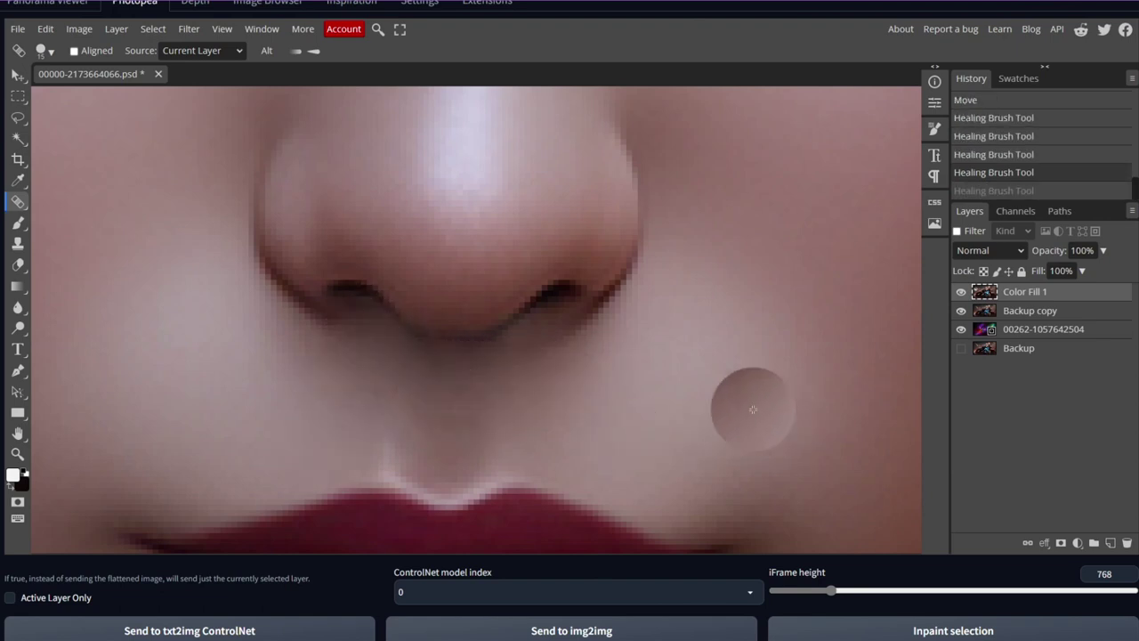
scroll(664, 377, "down", 5)
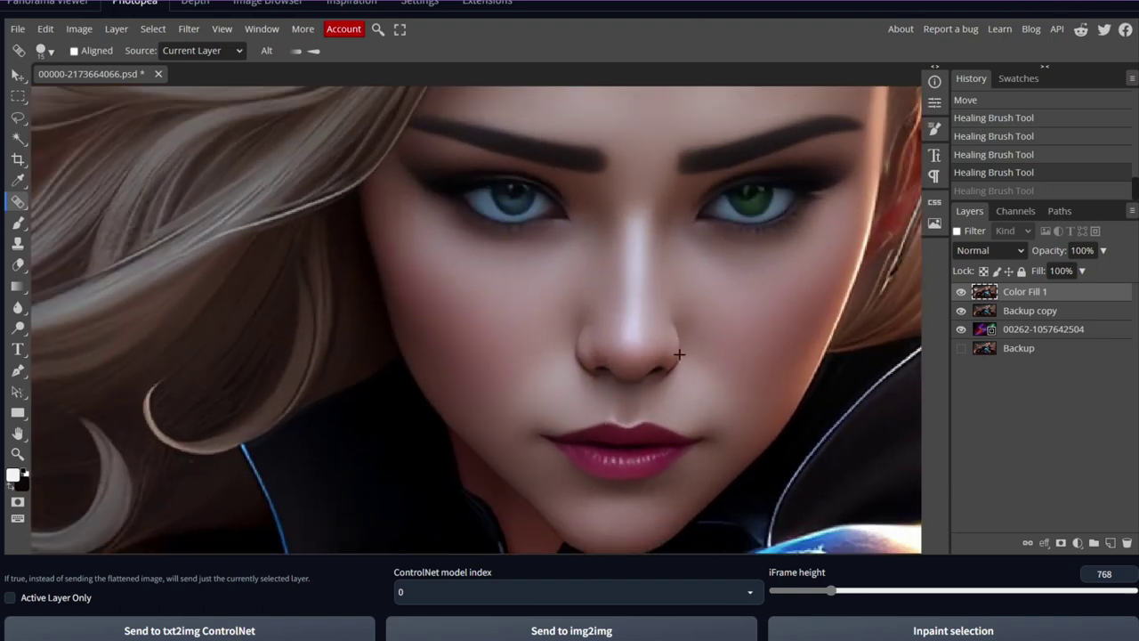
scroll(668, 427, "up", 5)
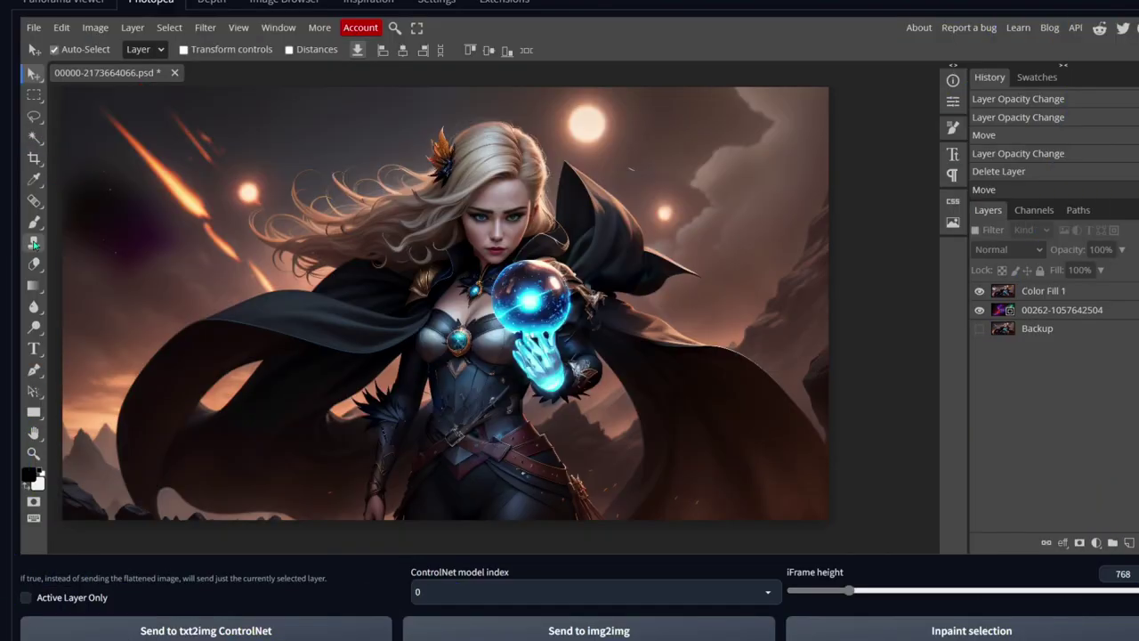
- Activate the Clone Stamp on the Color Fill 1 layer, set its brush to 31 px and sample the glowing orb's center
left_click(34, 242)
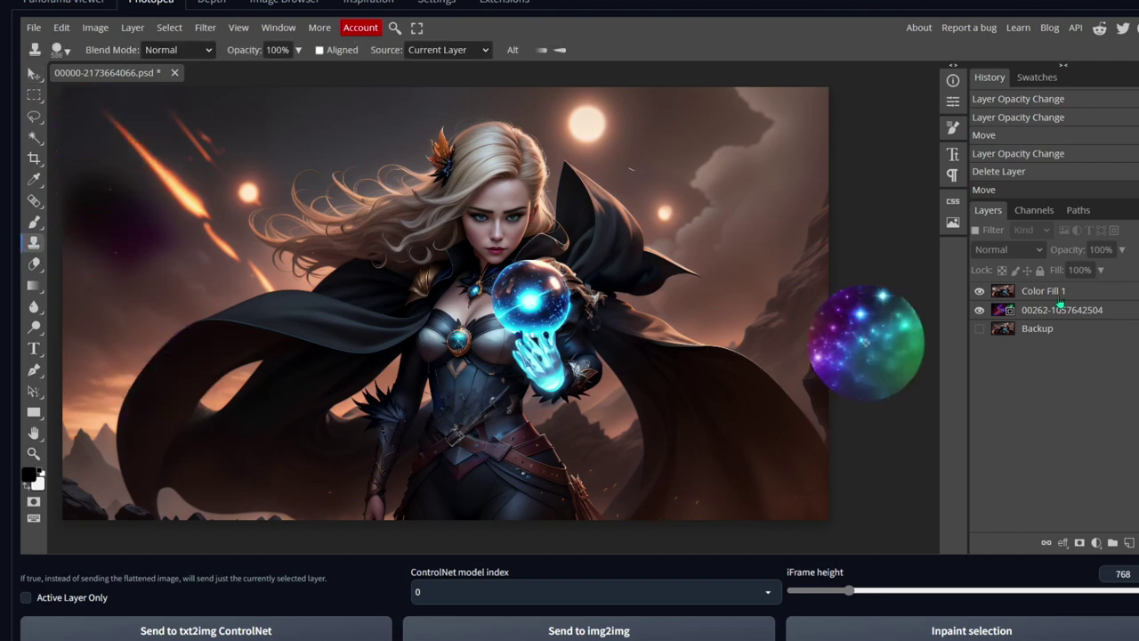
left_click(1019, 298)
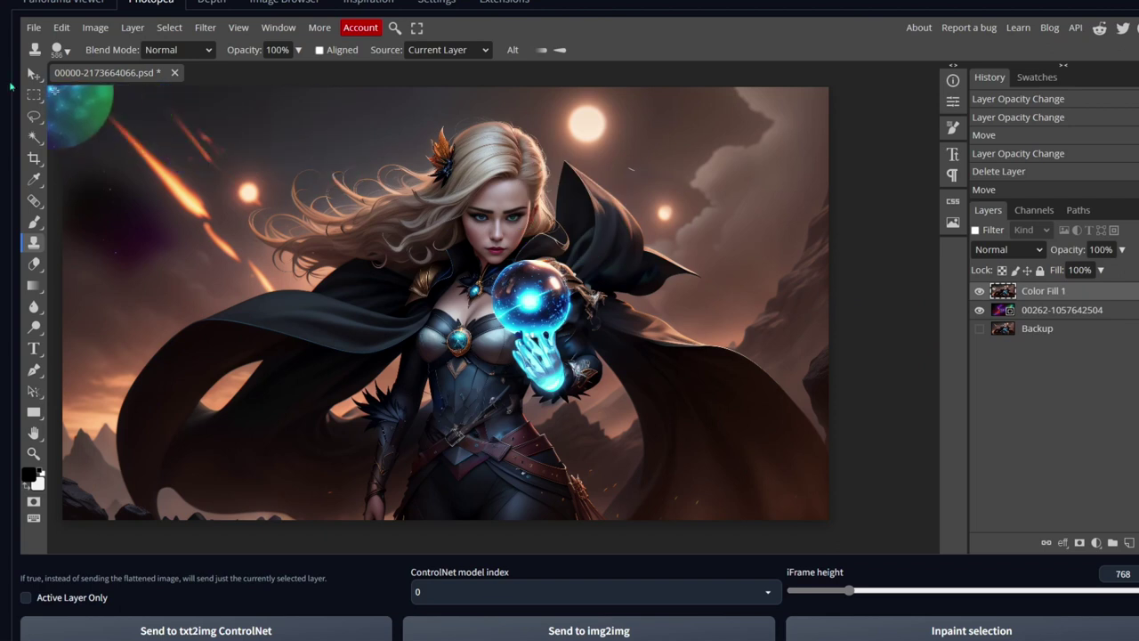
left_click(59, 50)
left_click(159, 90)
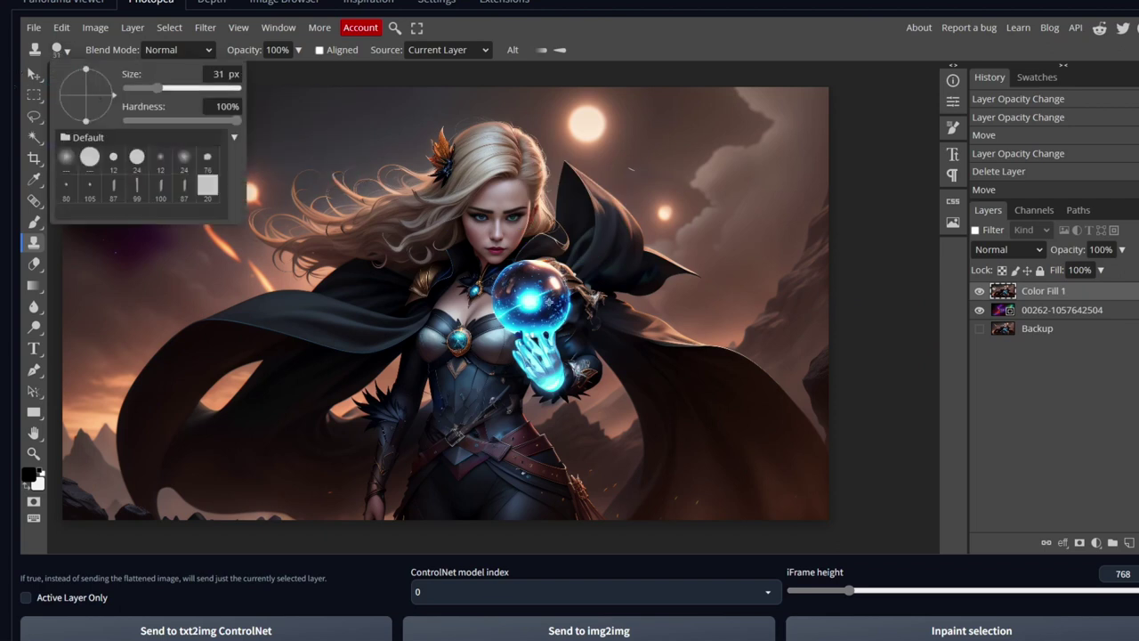
left_click(533, 300)
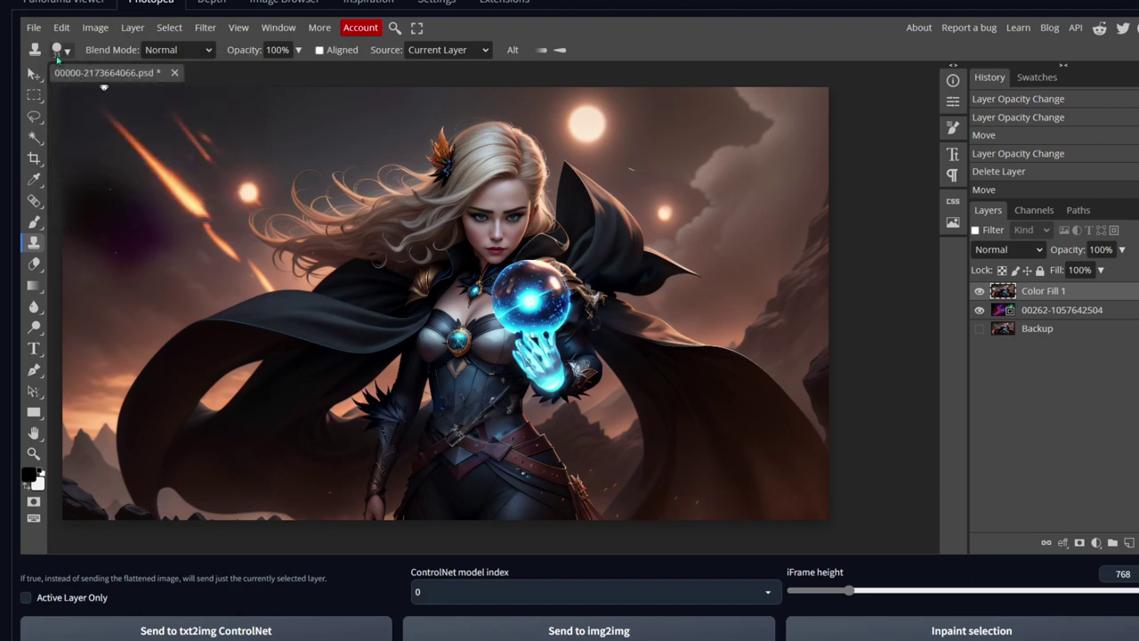
- Enlarge the Clone Stamp brush to 368 px and stamp a copy of the orb over the cape beside the raised collar
left_click(67, 51)
left_click_drag(151, 88, 205, 87)
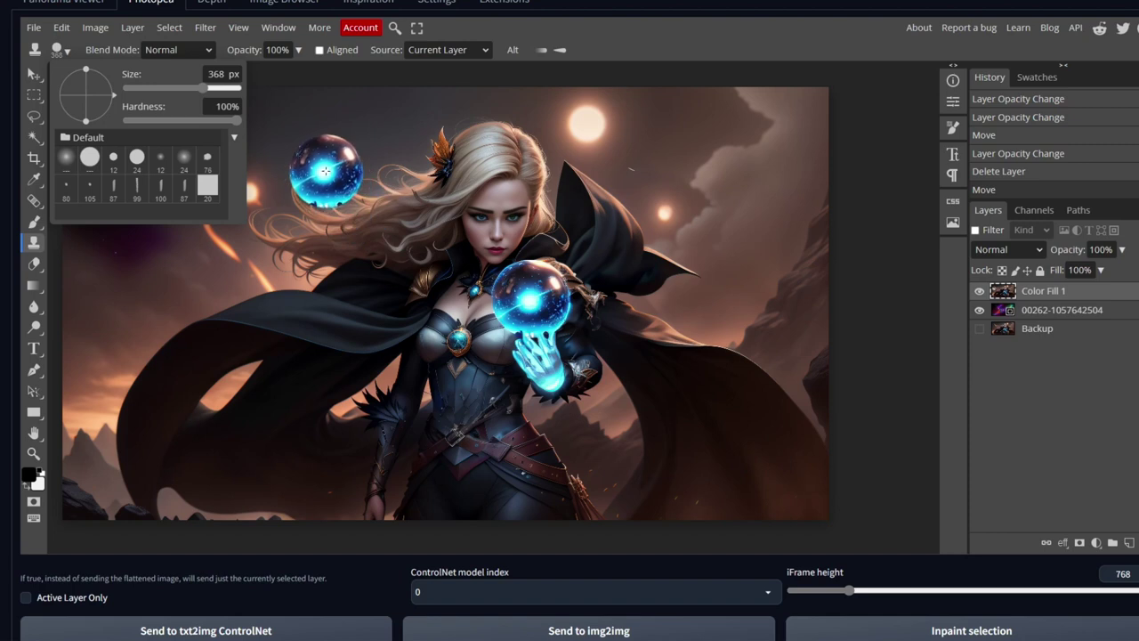
left_click(638, 257)
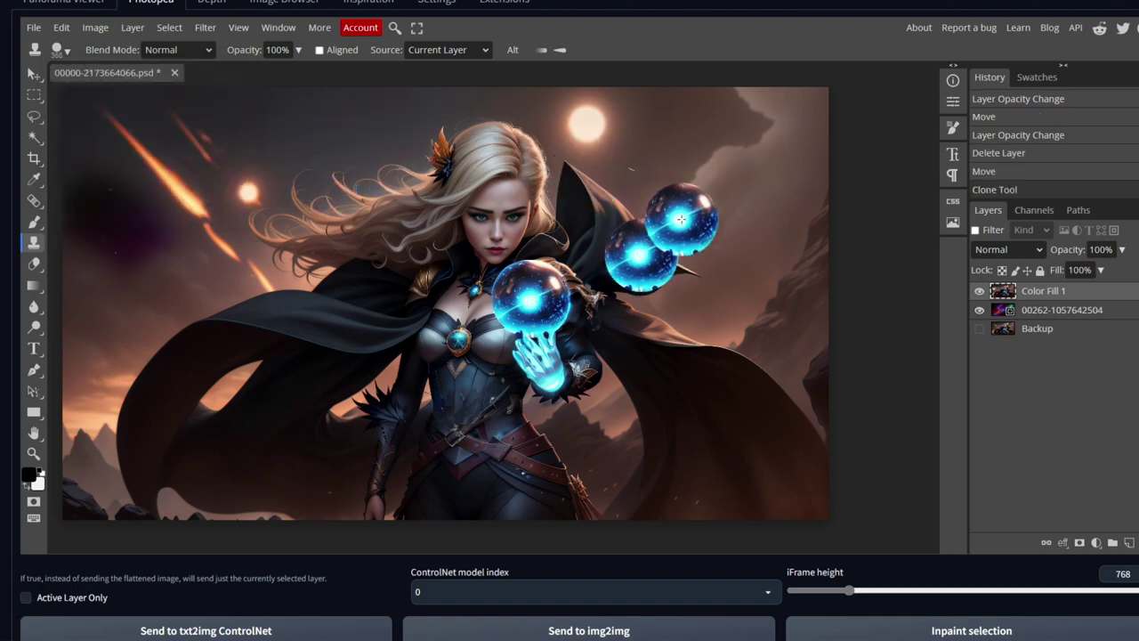
- Stamp three more copies of the glowing orb: in the upper-right sky, over the left shoulder's cape and beside the meteors
left_click(713, 156)
left_click(369, 276)
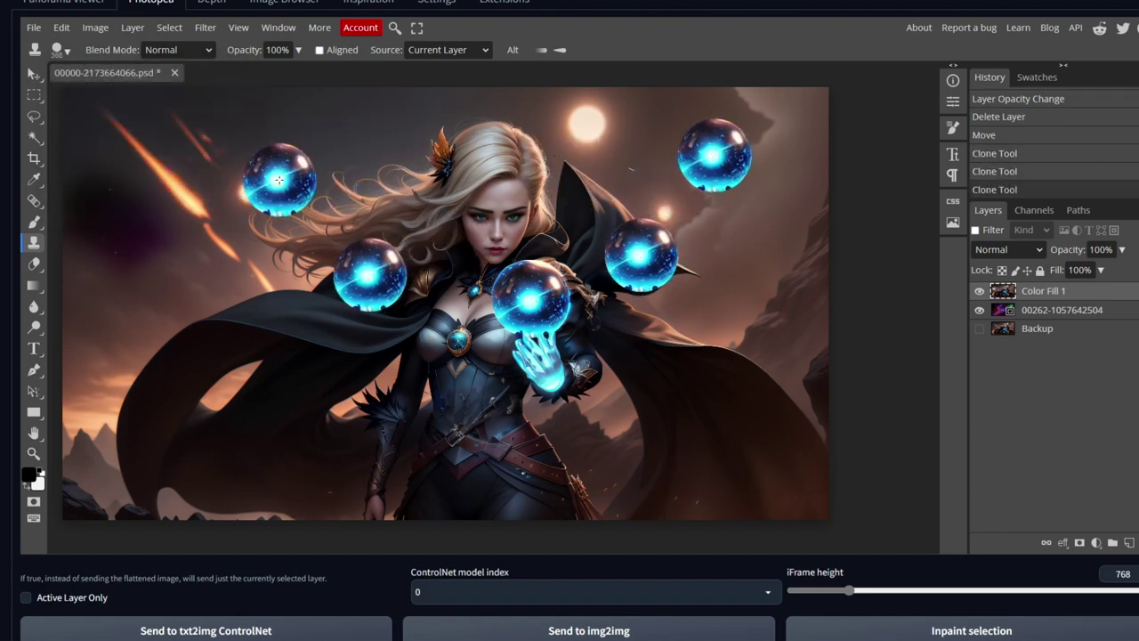
left_click(276, 150)
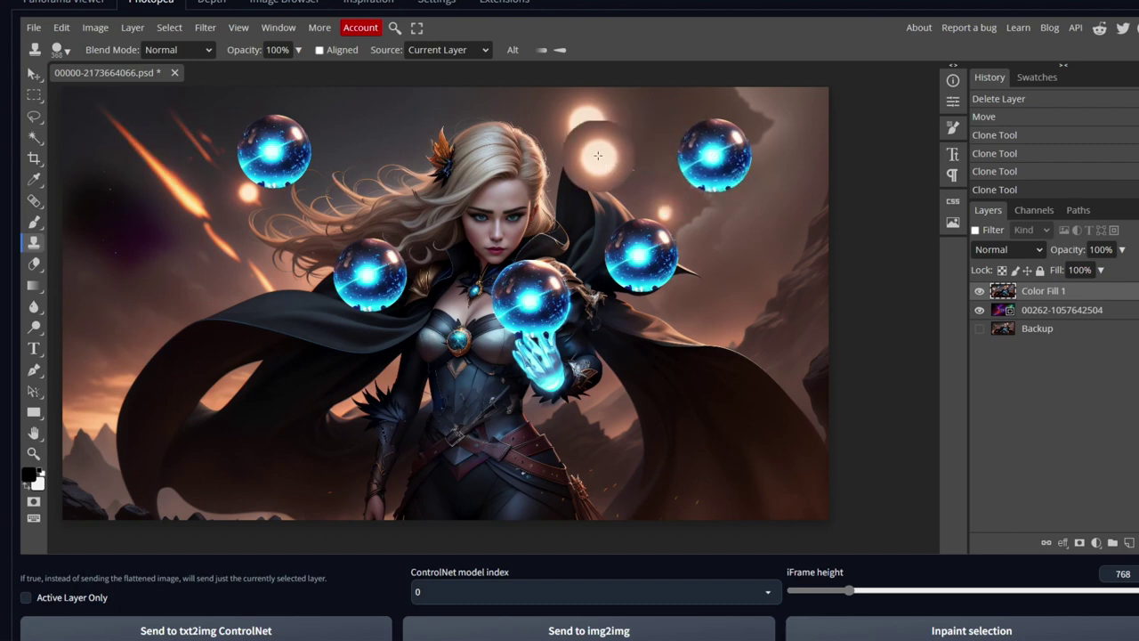
- Reduce the Clone Stamp brush to 200 px and stamp a copy of the pale sun overlapping the original's left side
left_click(67, 51)
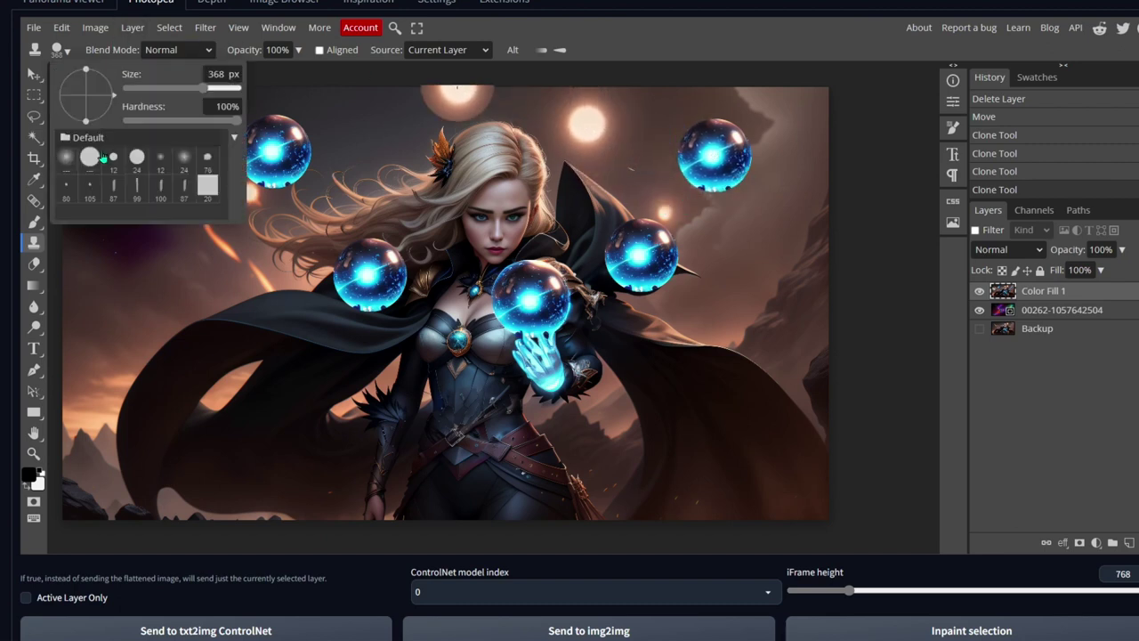
left_click(169, 88)
left_click(182, 88)
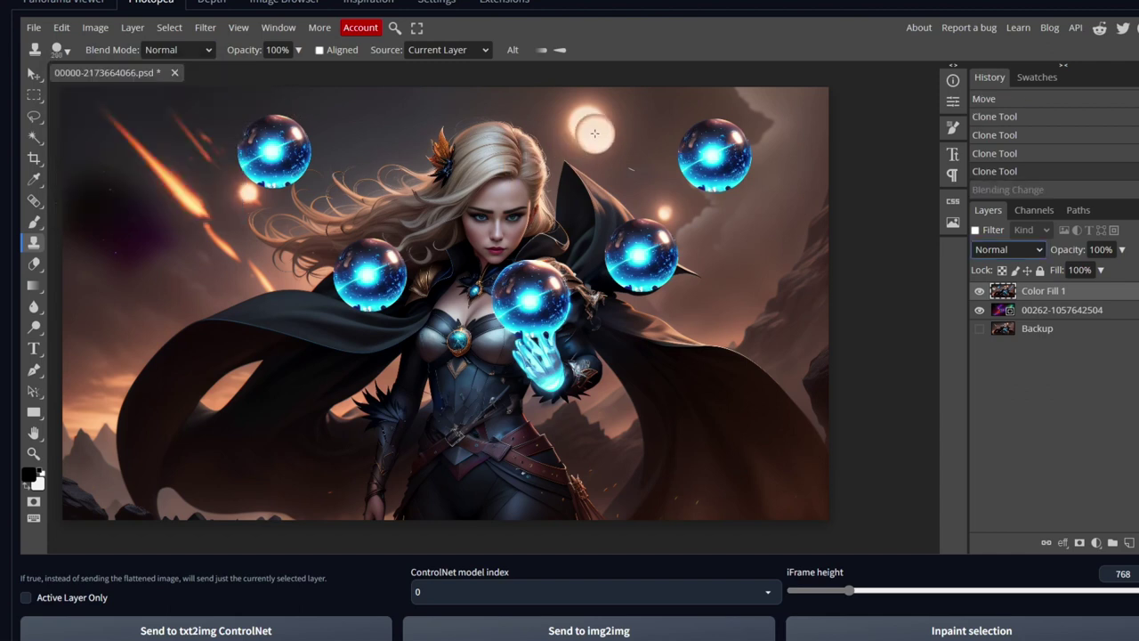
left_click(562, 110)
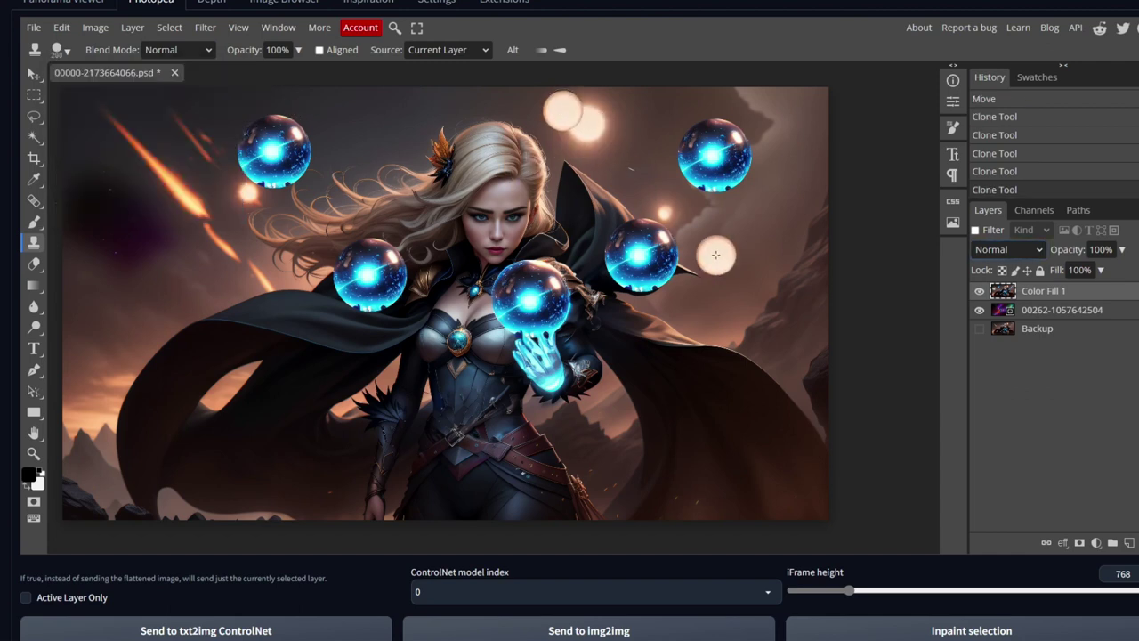
- Set the Clone Stamp blend mode to Saturation, undo the sun copy, and stamp over the sun's upper-left edge instead
left_click(199, 51)
scroll(186, 139, "down", 3)
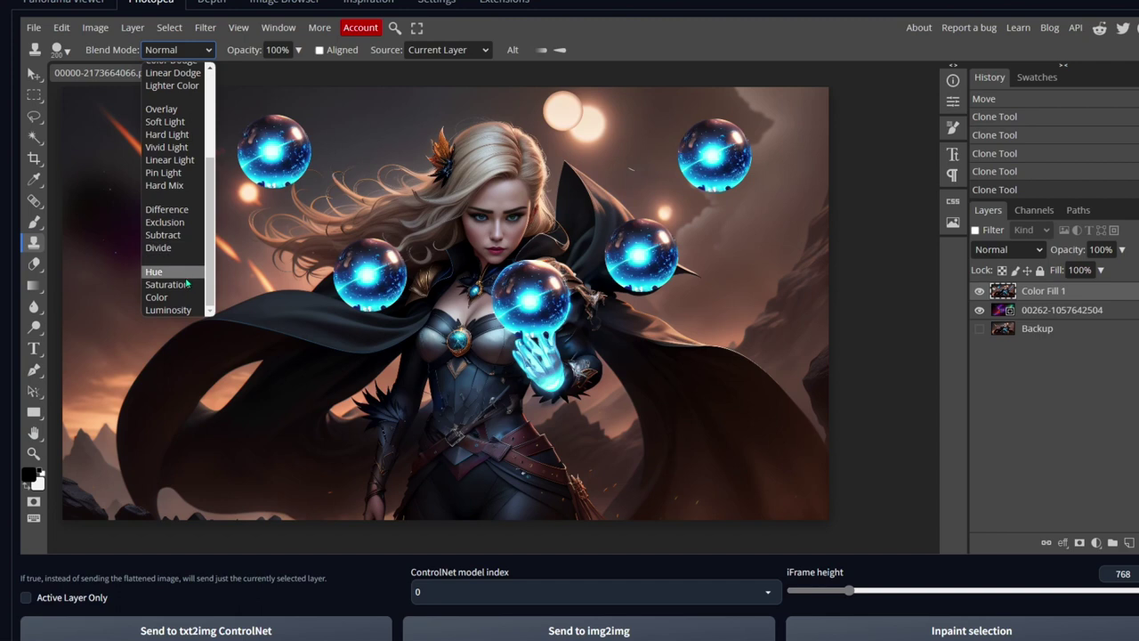
left_click(178, 284)
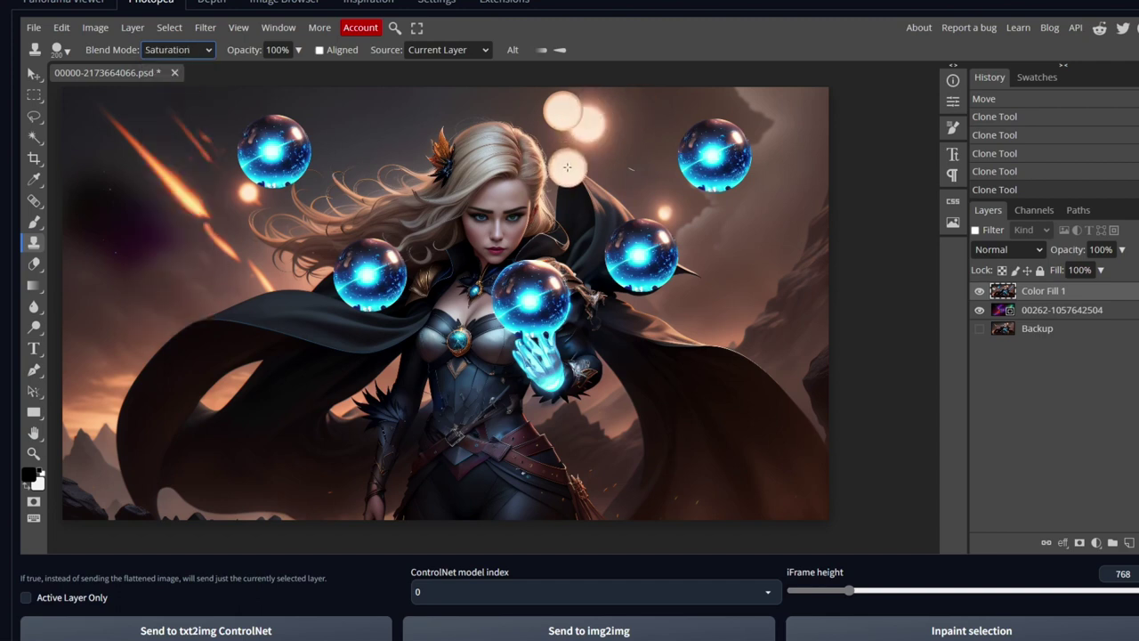
key("ctrl+z")
left_click(576, 110)
scroll(610, 134, "up", 2)
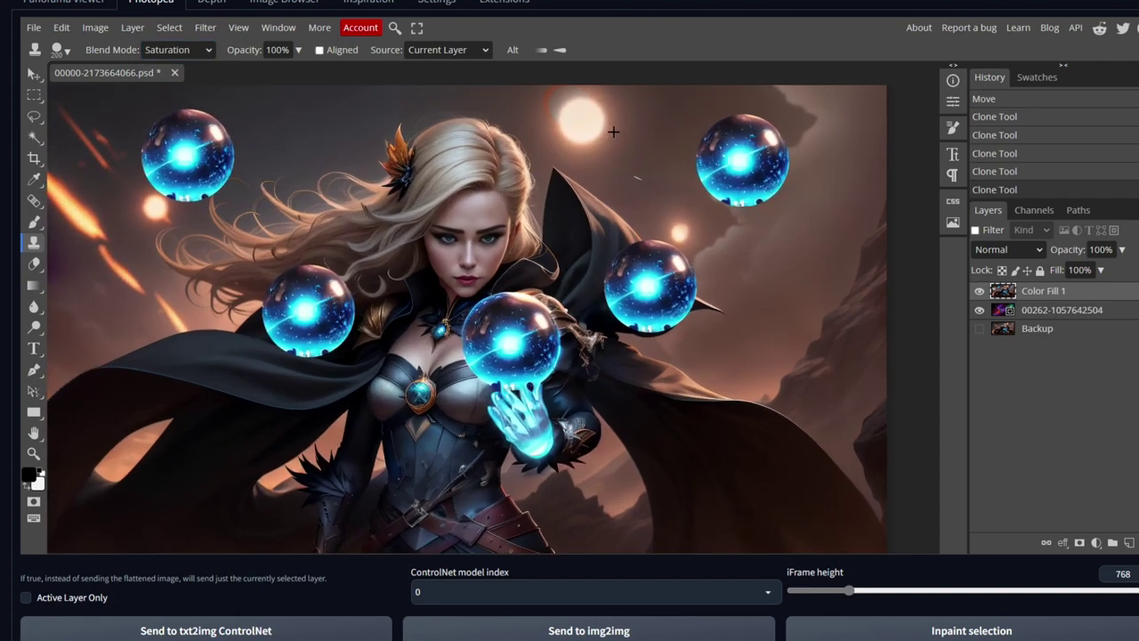
left_click_drag(612, 169, 570, 316)
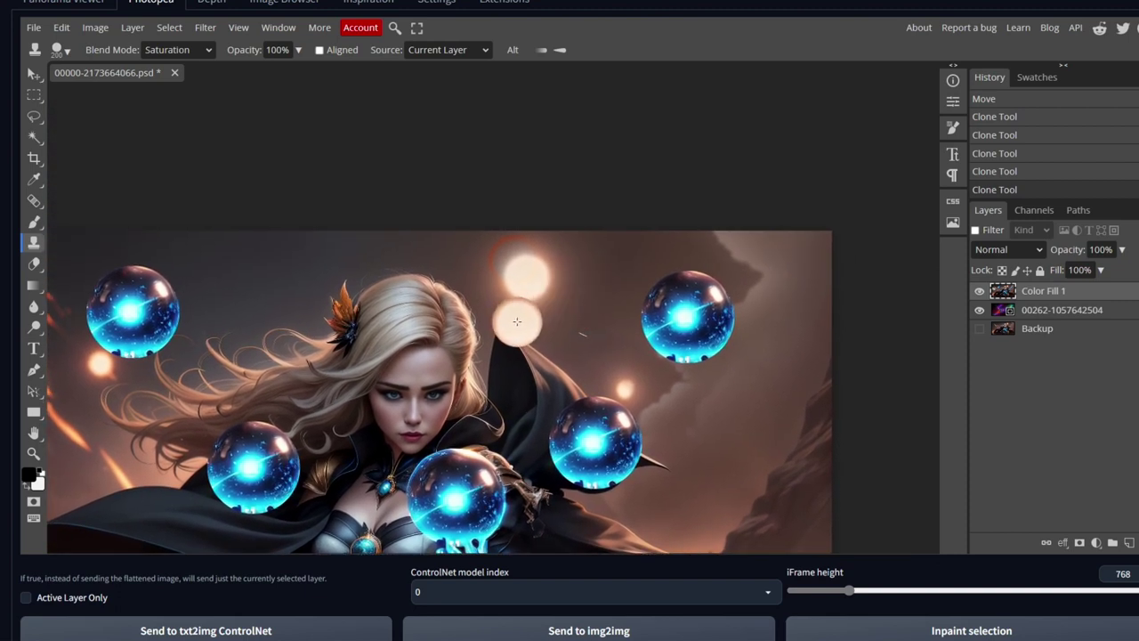
scroll(541, 334, "down", 1)
scroll(542, 335, "down", 4)
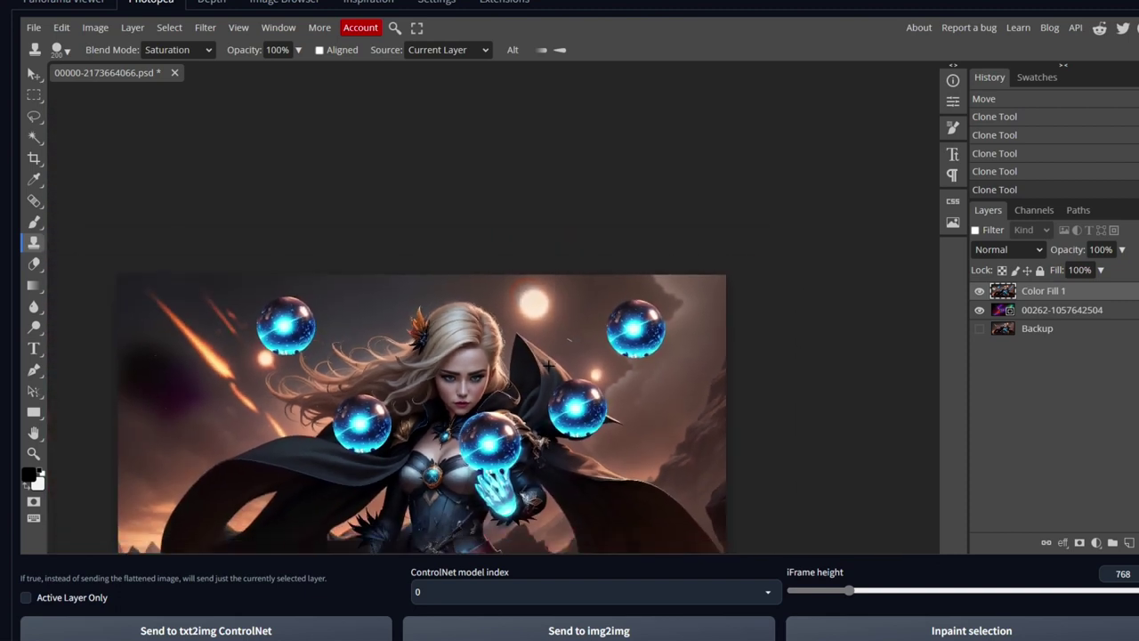
- Stamp a Normal-mode copy of the sun beside the small glow above the collar-side orb
mouse_move(426, 404)
left_mouse_down()
mouse_move(454, 367)
mouse_move(477, 378)
mouse_move(510, 326)
mouse_move(480, 332)
left_mouse_up()
scroll(374, 245, "up", 2)
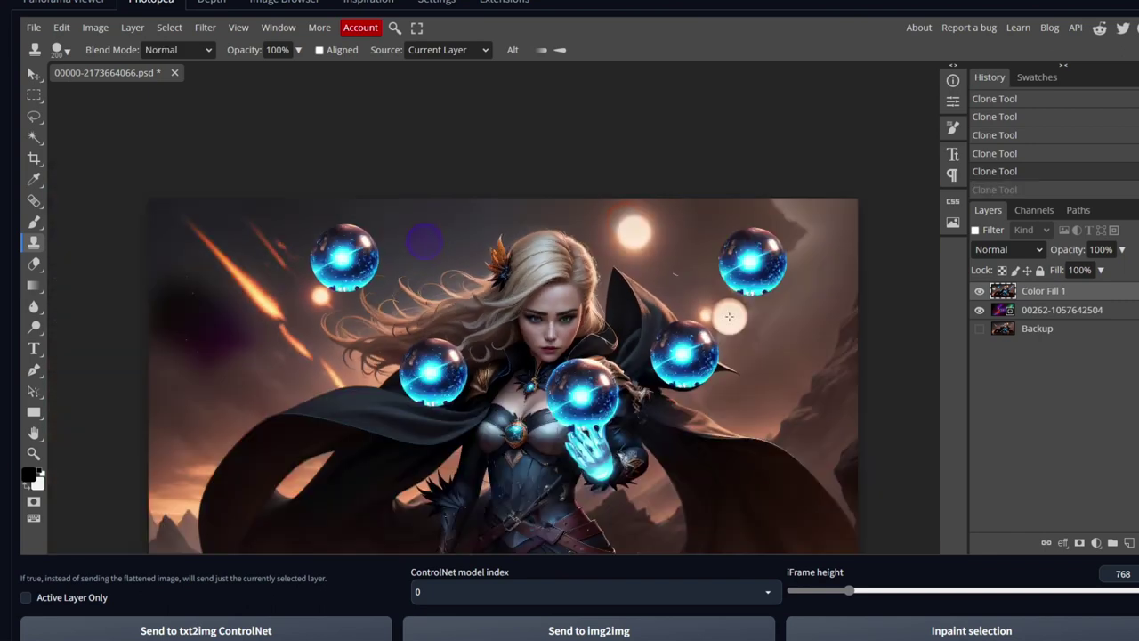
left_click(736, 316)
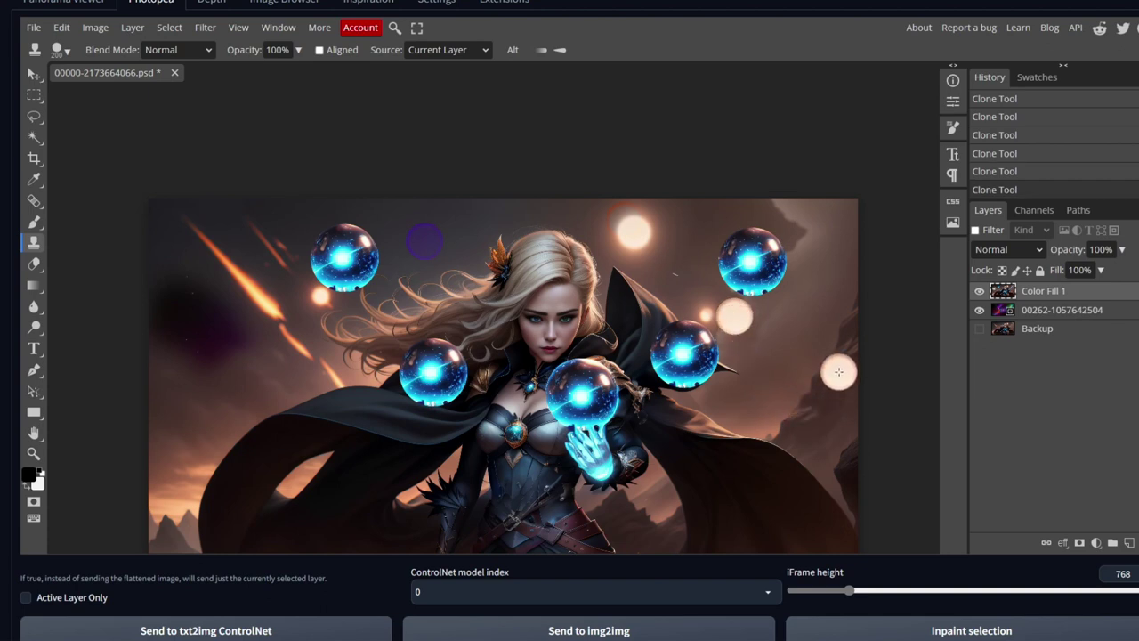
scroll(753, 325, "up", 4)
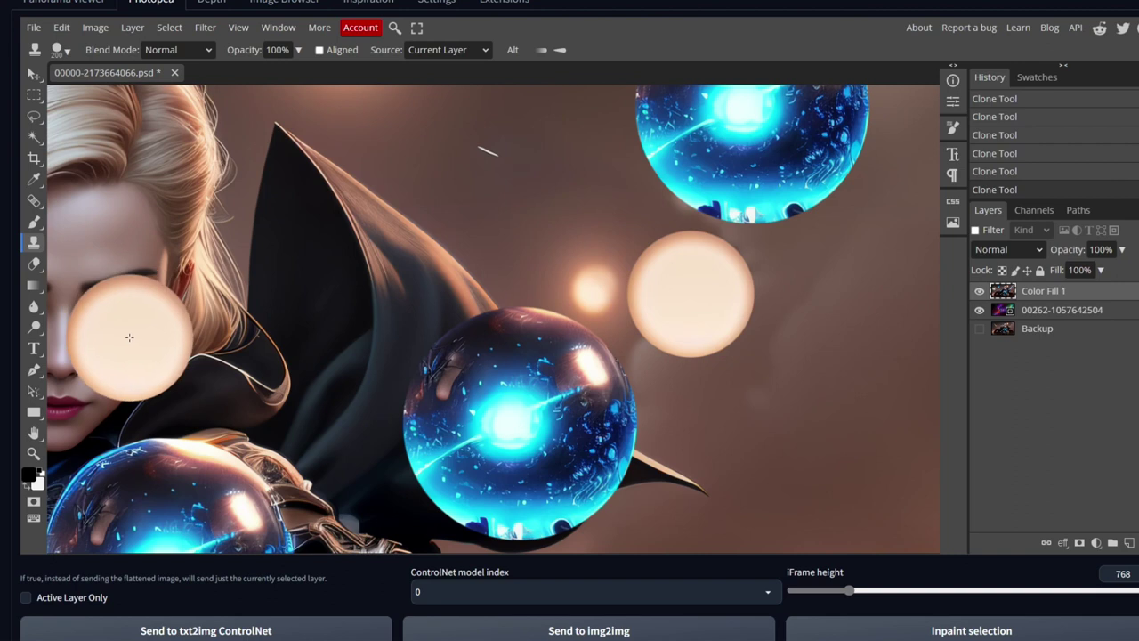
- Duplicate the Backup layer and move Backup directly beneath Color Fill 1 in the layer stack
right_click(1009, 330)
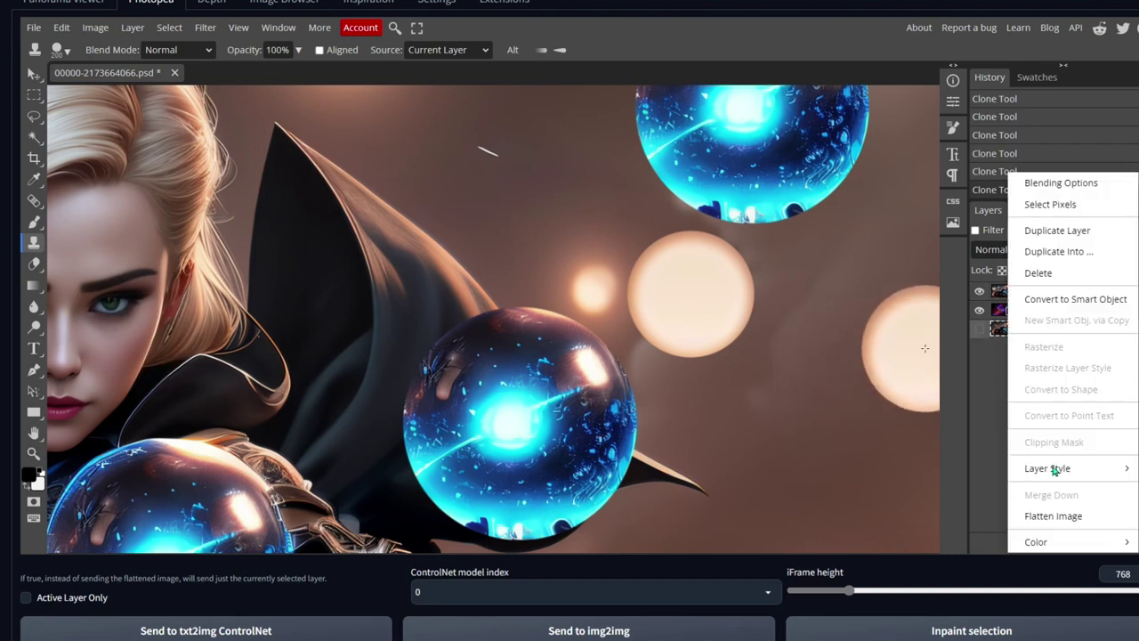
left_click(1077, 233)
left_click_drag(1009, 348, 1009, 308)
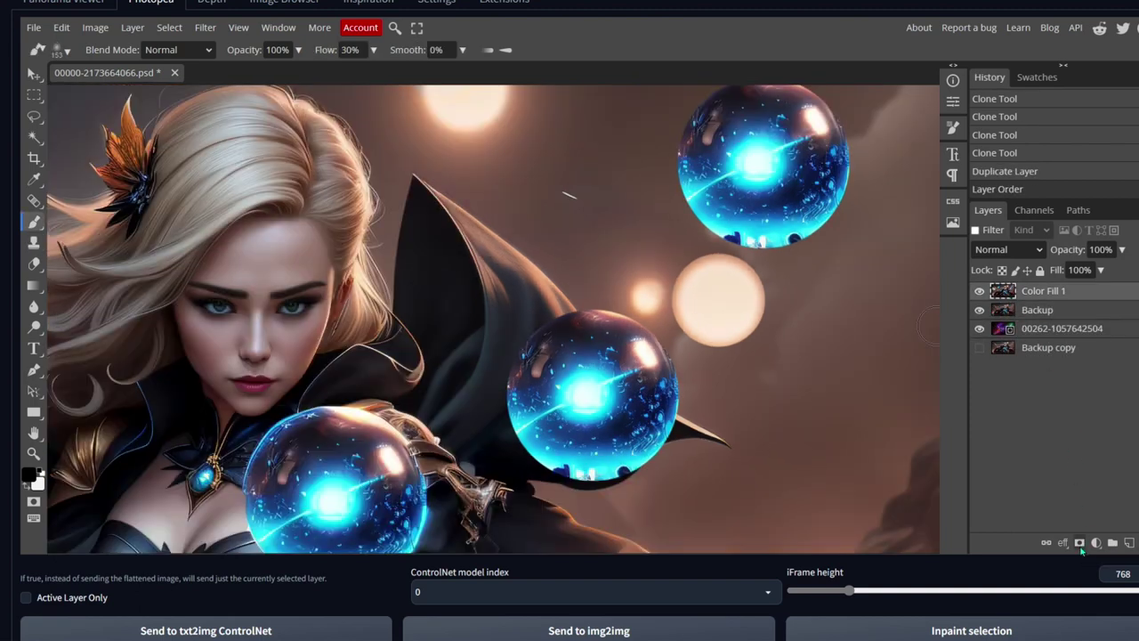
- Add a raster mask to Color Fill 1 and fade the stamped sun copy with a soft black 153 px brush at 30% flow
left_click(1080, 543)
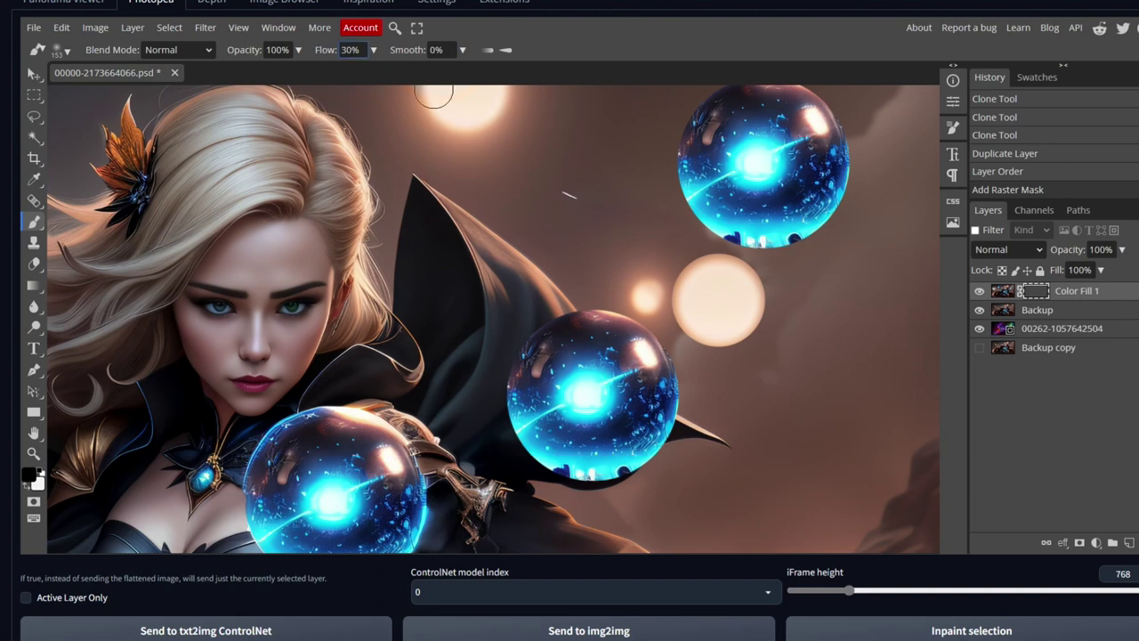
left_click_drag(760, 297, 755, 301)
mouse_move(739, 317)
left_mouse_down()
mouse_move(746, 331)
mouse_move(723, 334)
left_mouse_up()
mouse_move(721, 334)
left_mouse_down()
mouse_move(701, 327)
mouse_move(731, 260)
left_mouse_up()
left_click_drag(748, 258, 712, 285)
mouse_move(712, 293)
left_mouse_down()
mouse_move(688, 325)
mouse_move(712, 264)
left_mouse_up()
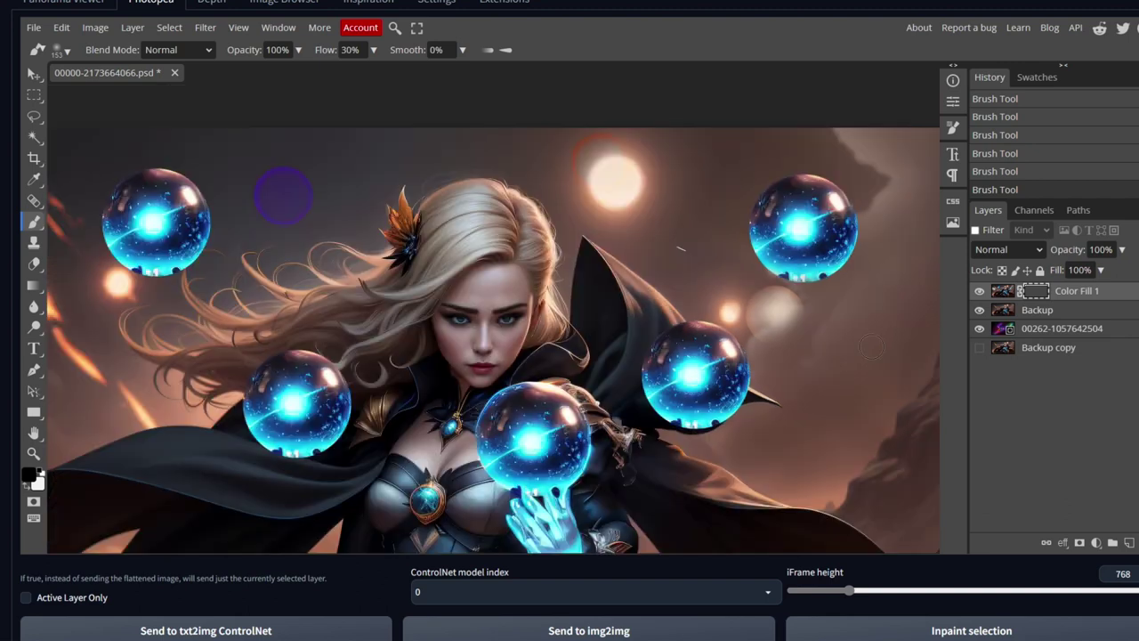
scroll(871, 347, "up", 2)
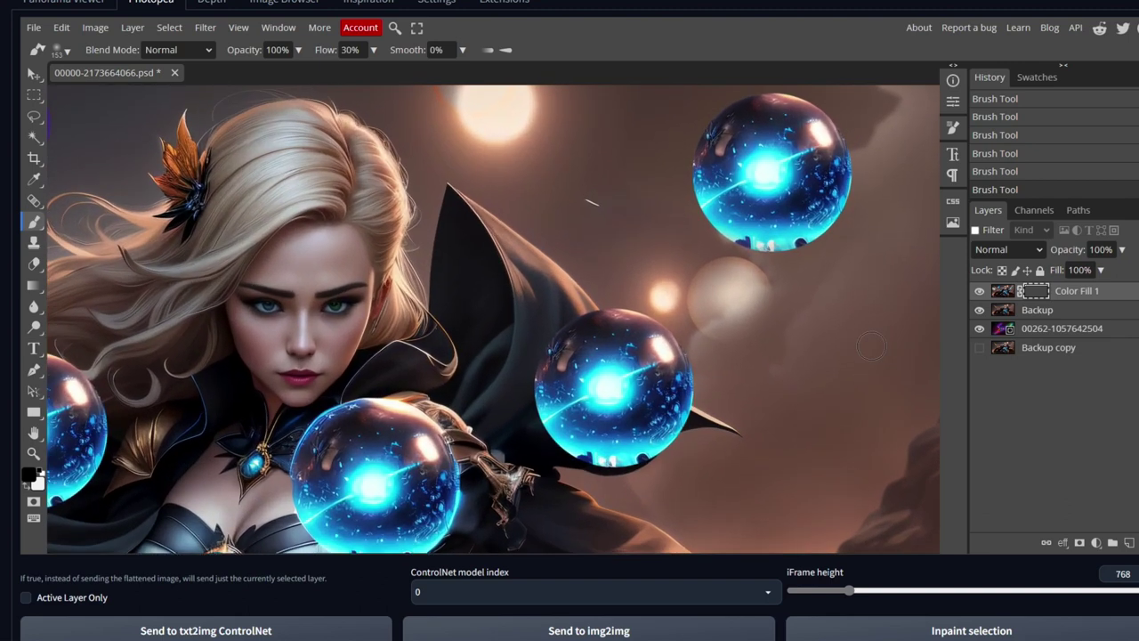
- Disable and re-enable the Color Fill 1 raster mask to compare the faded sun, and apply the mask to the layer
right_click(1036, 293)
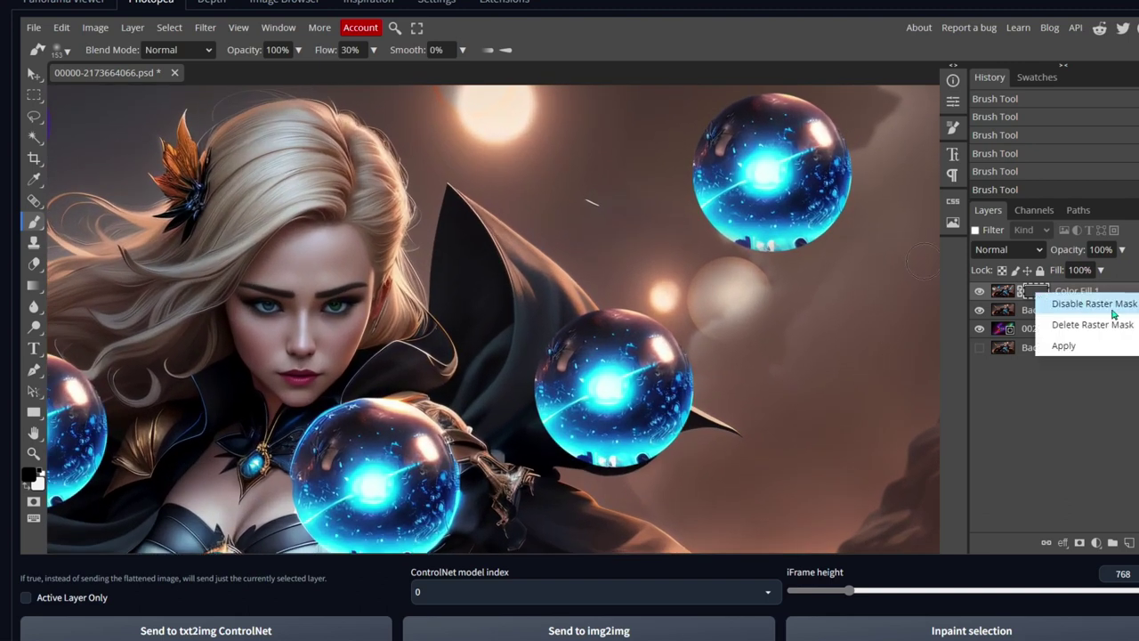
left_click(1104, 305)
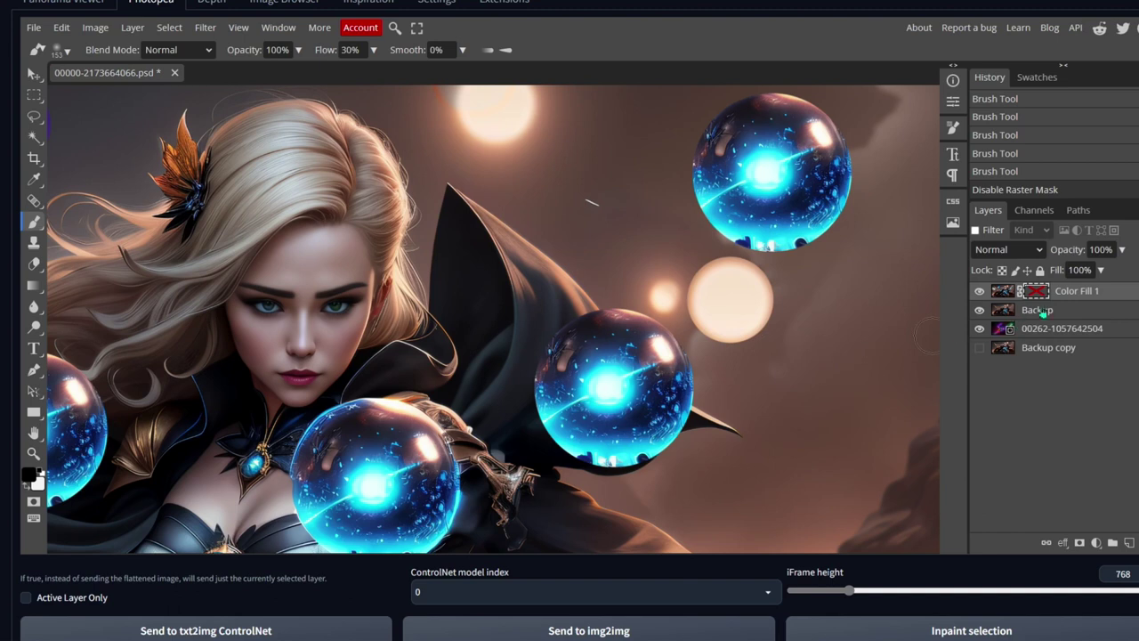
right_click(1045, 302)
left_click(1102, 303)
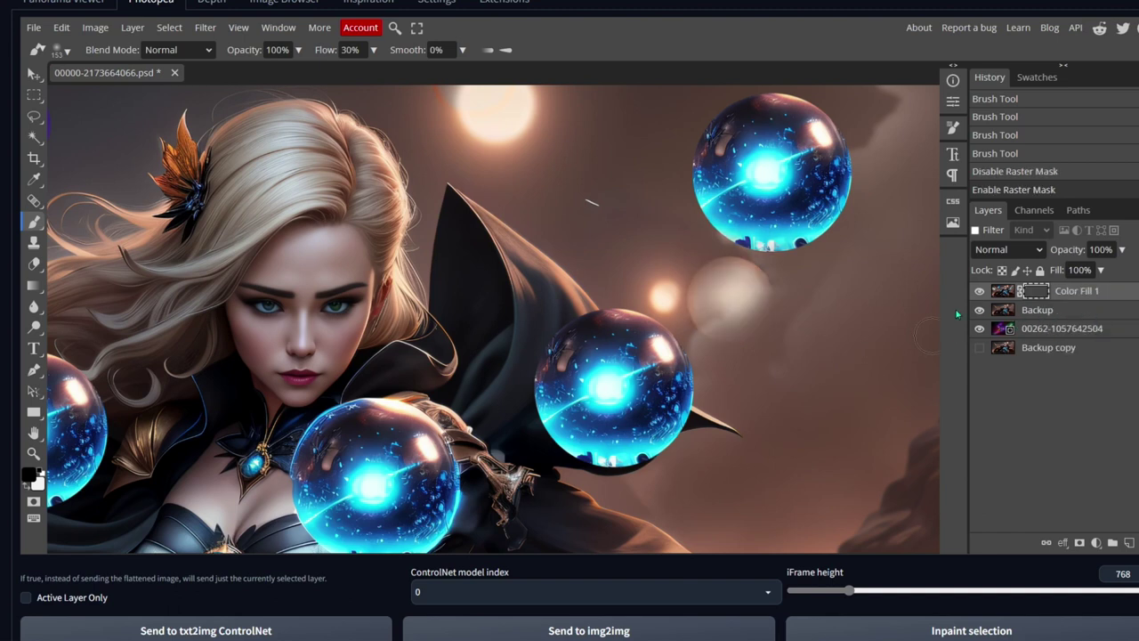
right_click(1038, 295)
left_click(1068, 349)
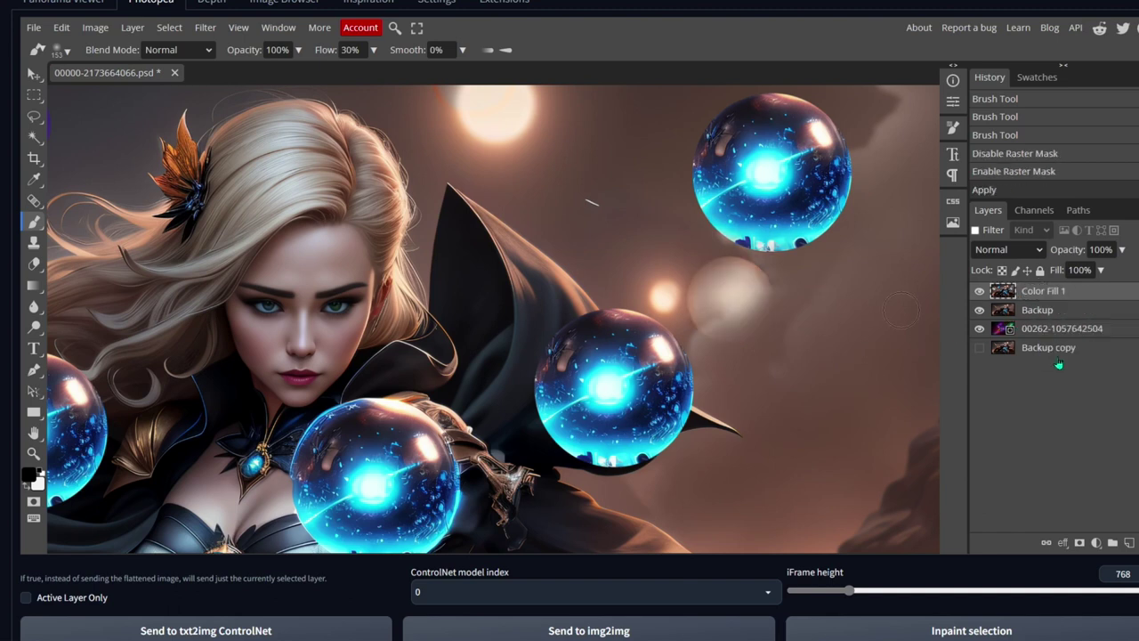
- Check the Color Fill 1 layer's visibility and merge it with the Backup layer
scroll(817, 316, "up", 2)
scroll(744, 254, "down", 4)
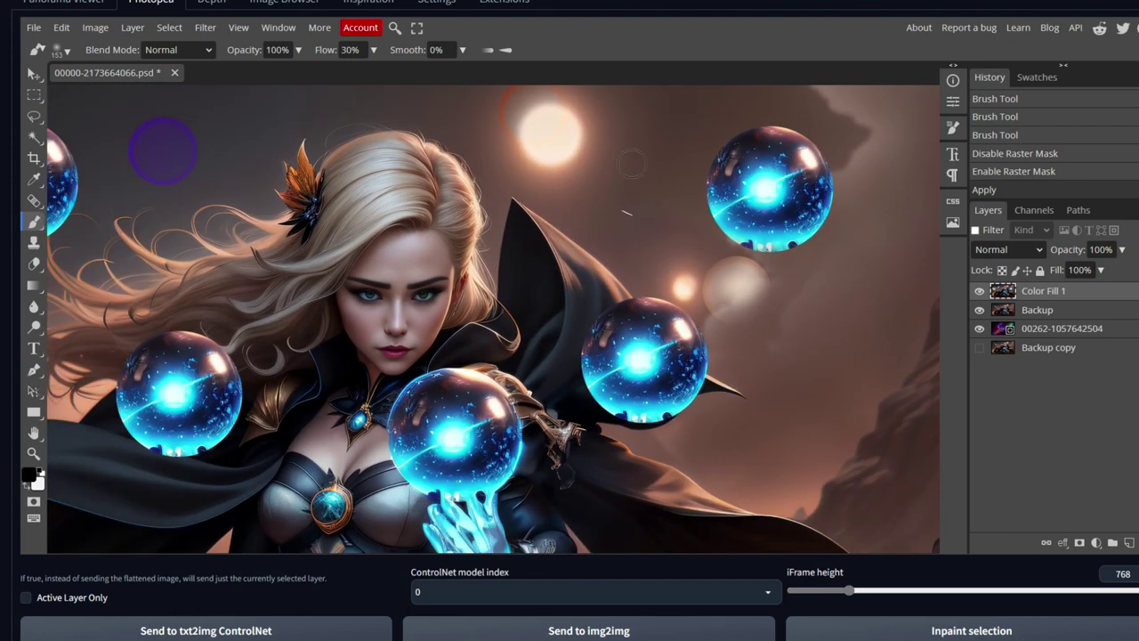
left_click_drag(678, 229, 686, 300)
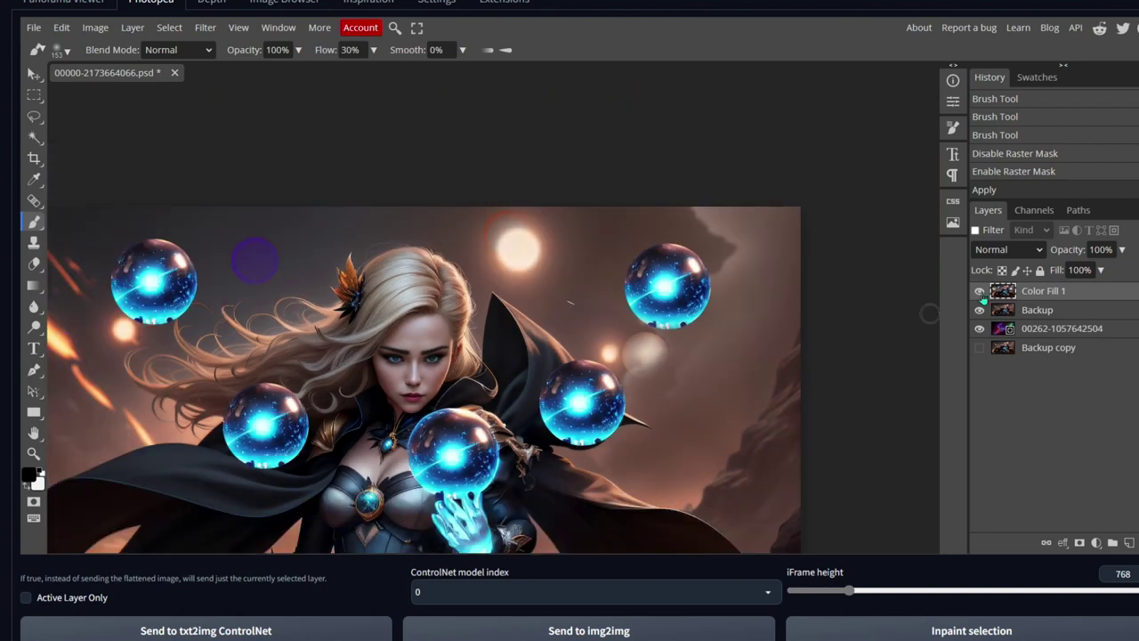
left_click(980, 292)
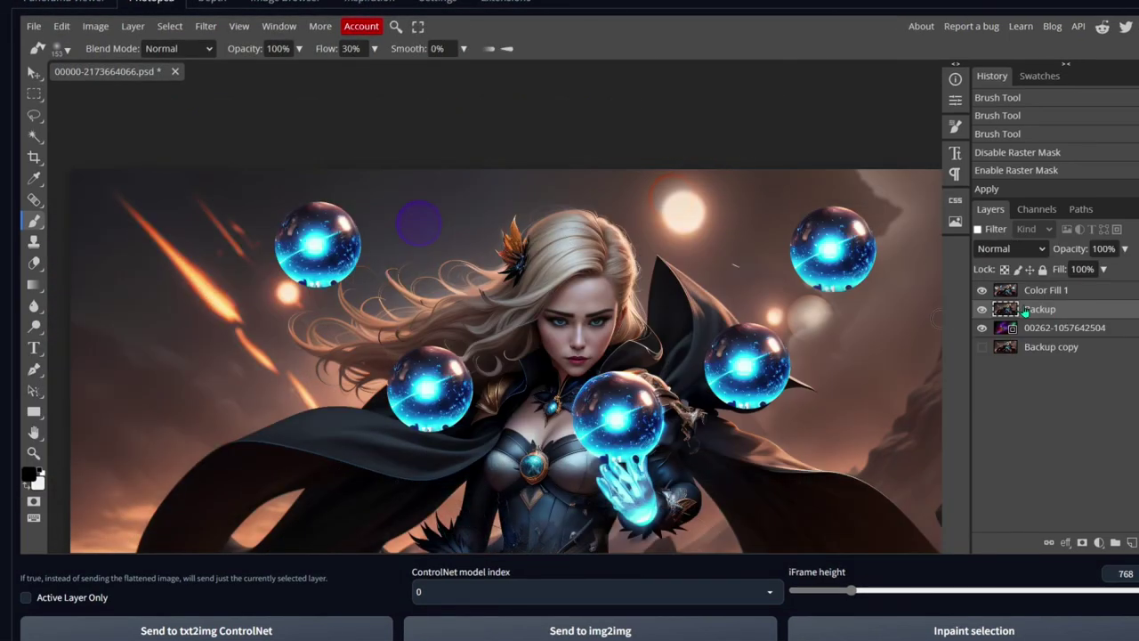
left_click(1027, 293)
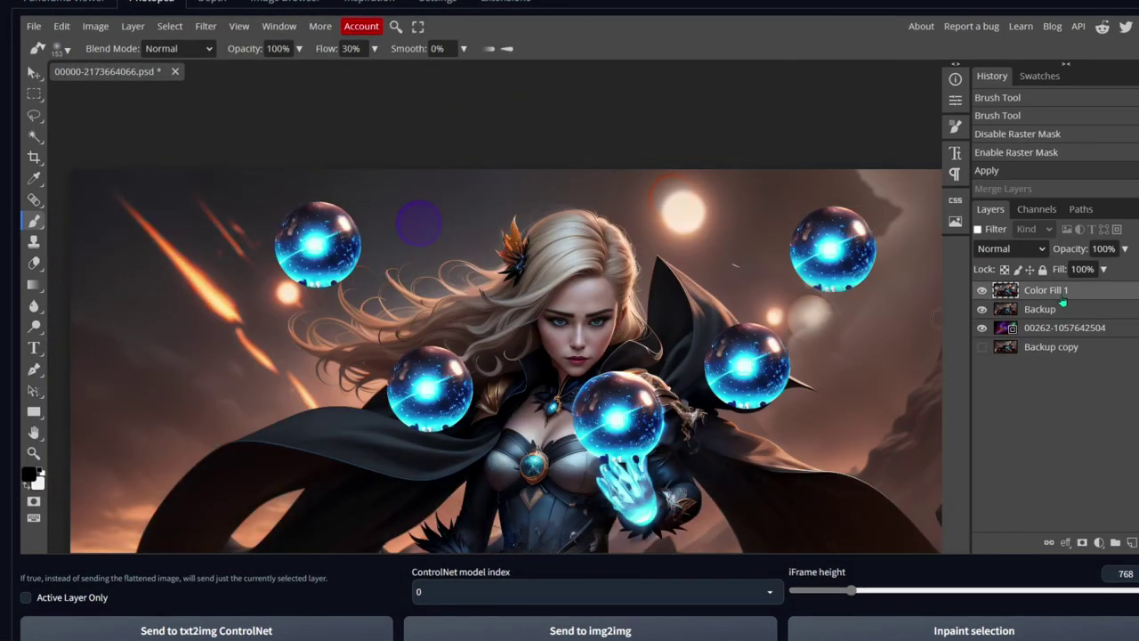
left_click(1028, 316, "shift")
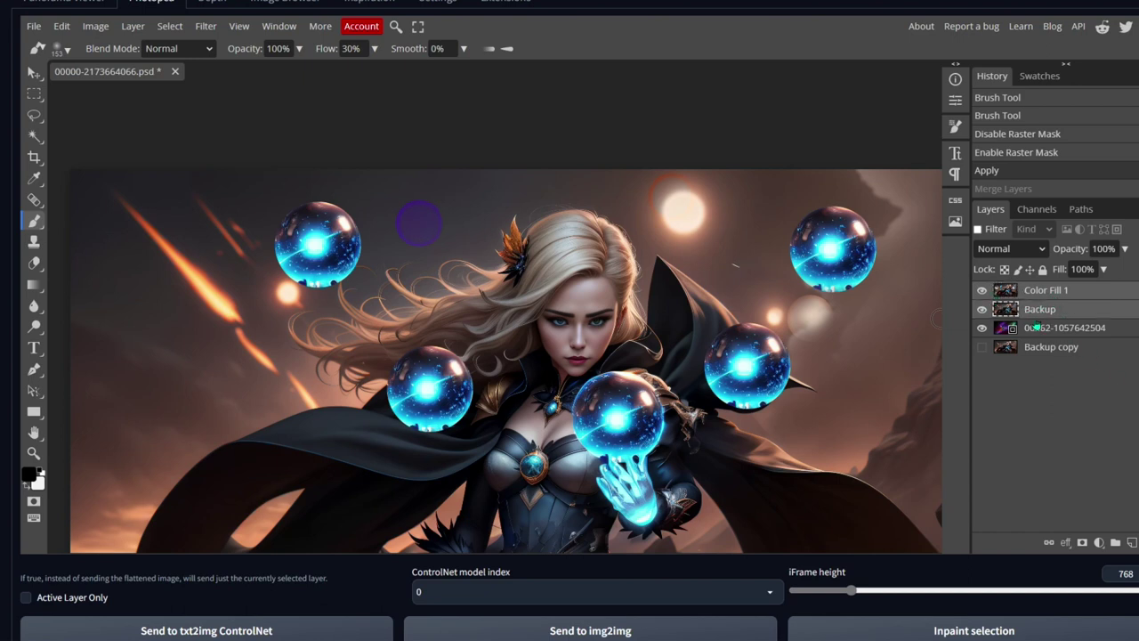
right_click(1050, 318)
left_click(996, 494)
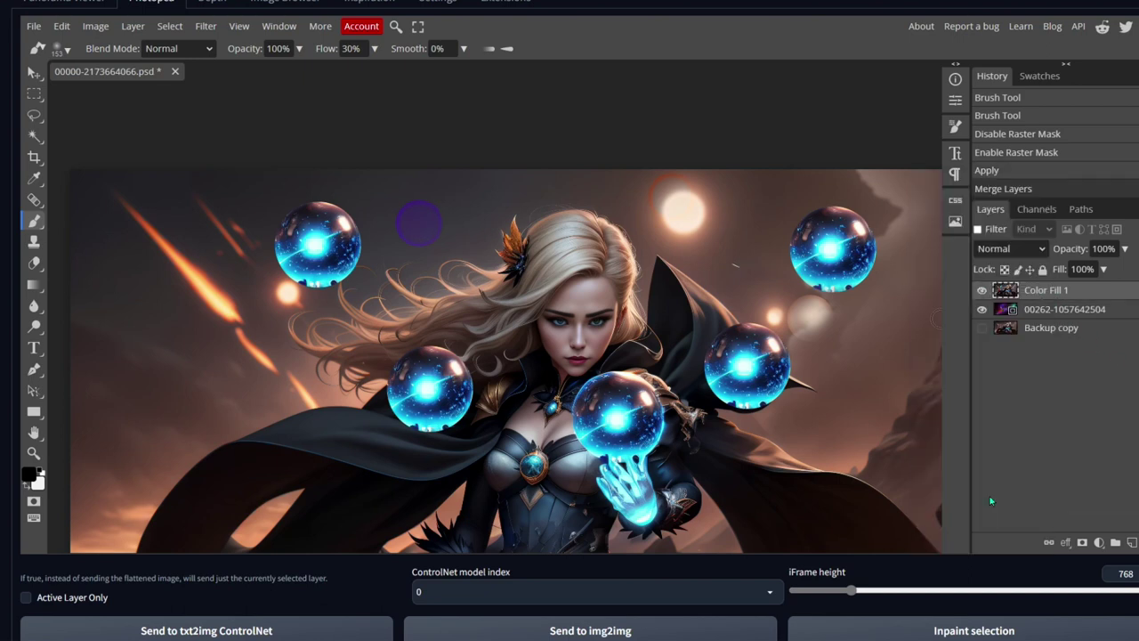
- Preview the galaxy layer beneath Color Fill 1, and set the brush to 80% opacity, 40% flow, 10% smoothing and 781 px
left_click(983, 291)
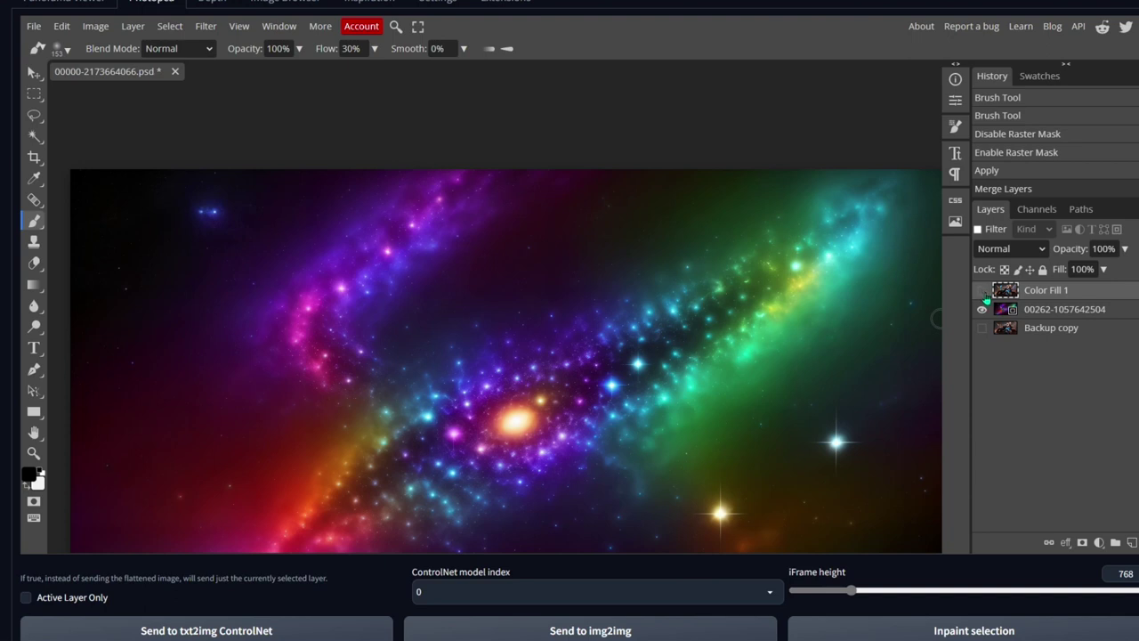
left_click(982, 290)
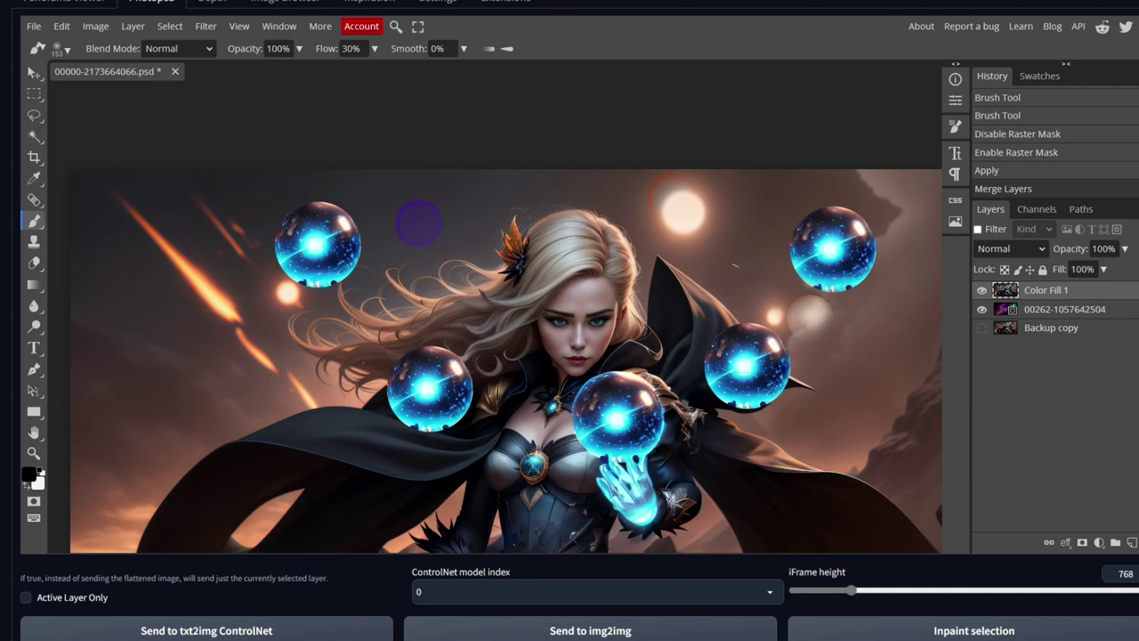
left_click(278, 49)
type("80")
key("Return")
left_click(351, 50)
type("40")
key("Tab")
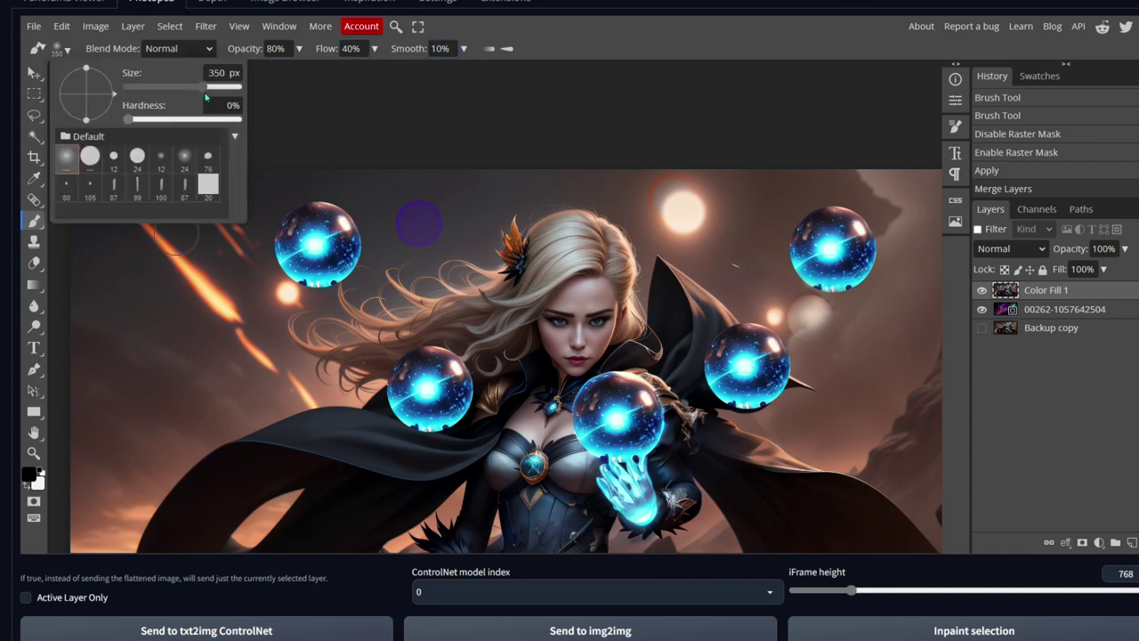
left_click_drag(205, 91, 233, 88)
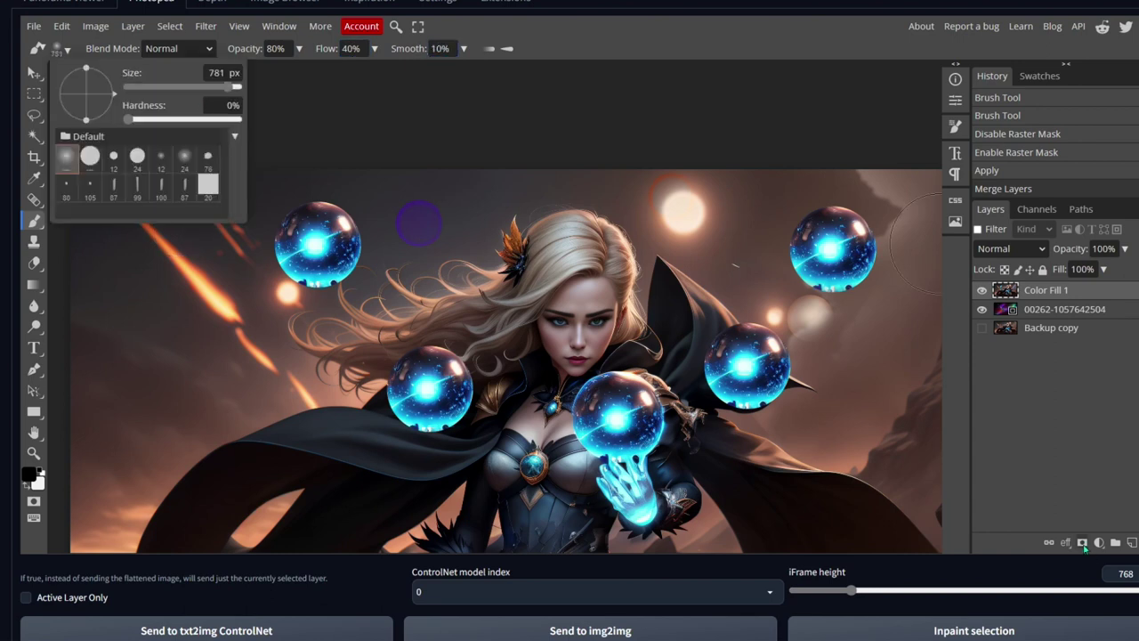
- Add a raster mask to Color Fill 1 and paint black over the upper-left sky and meteors to reveal the galaxy
left_click(1082, 543)
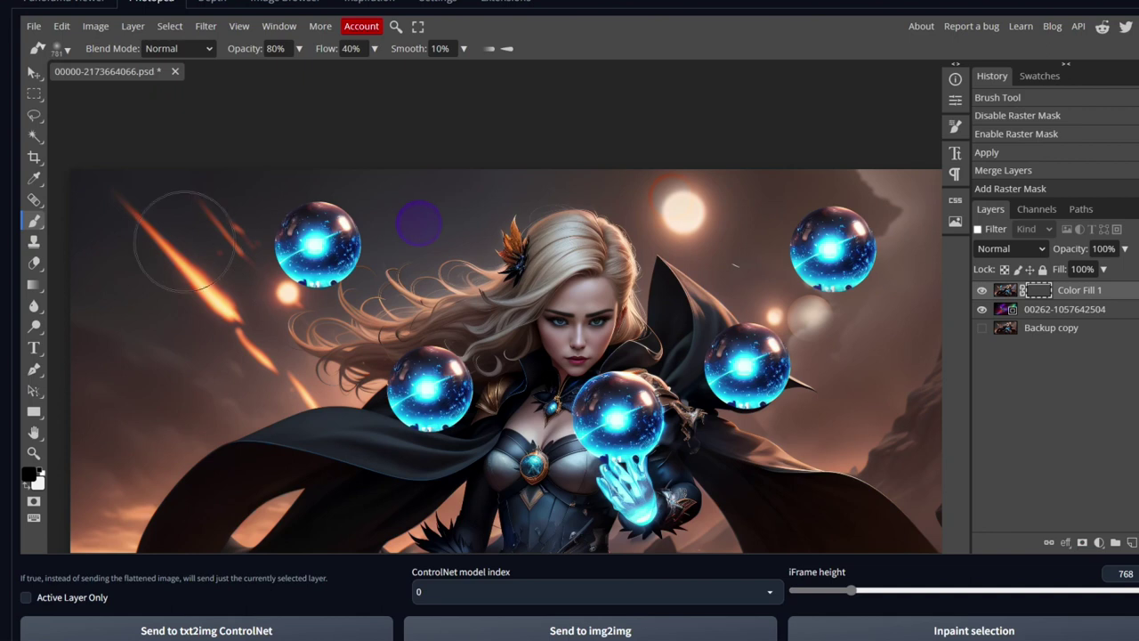
left_click_drag(123, 199, 104, 297)
mouse_move(182, 234)
left_mouse_down()
mouse_move(151, 327)
mouse_move(191, 267)
left_mouse_up()
left_click(214, 267)
scroll(235, 271, "down", 2)
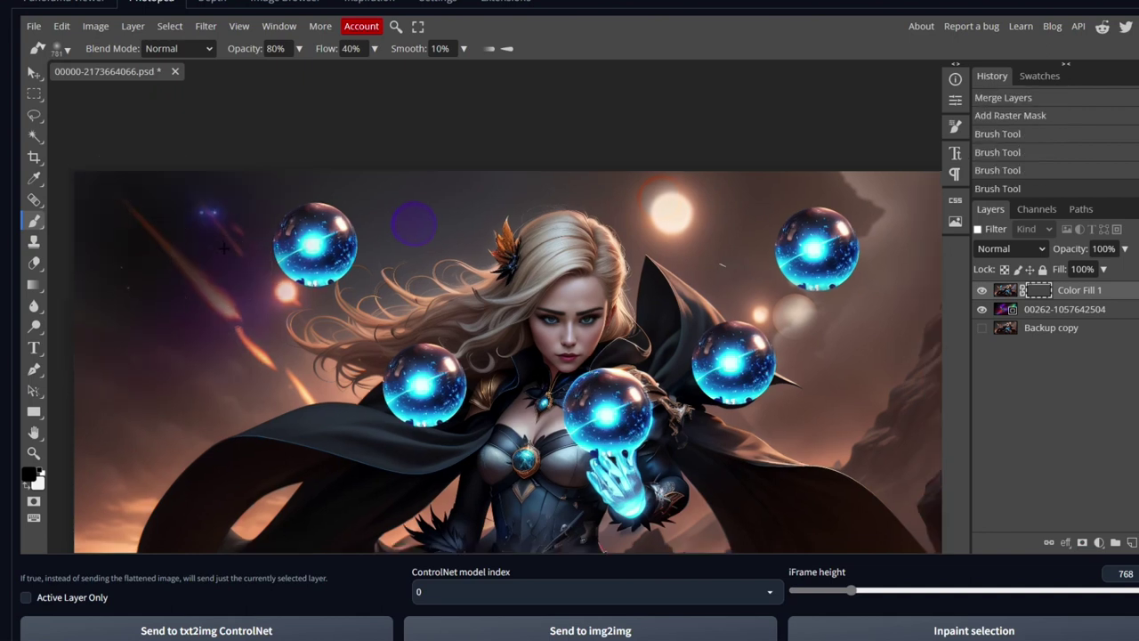
- Undo the latest mask brush strokes over the meteors
key("ctrl+z")
key("ctrl+z")
key("ctrl+z")
key("ctrl+z")
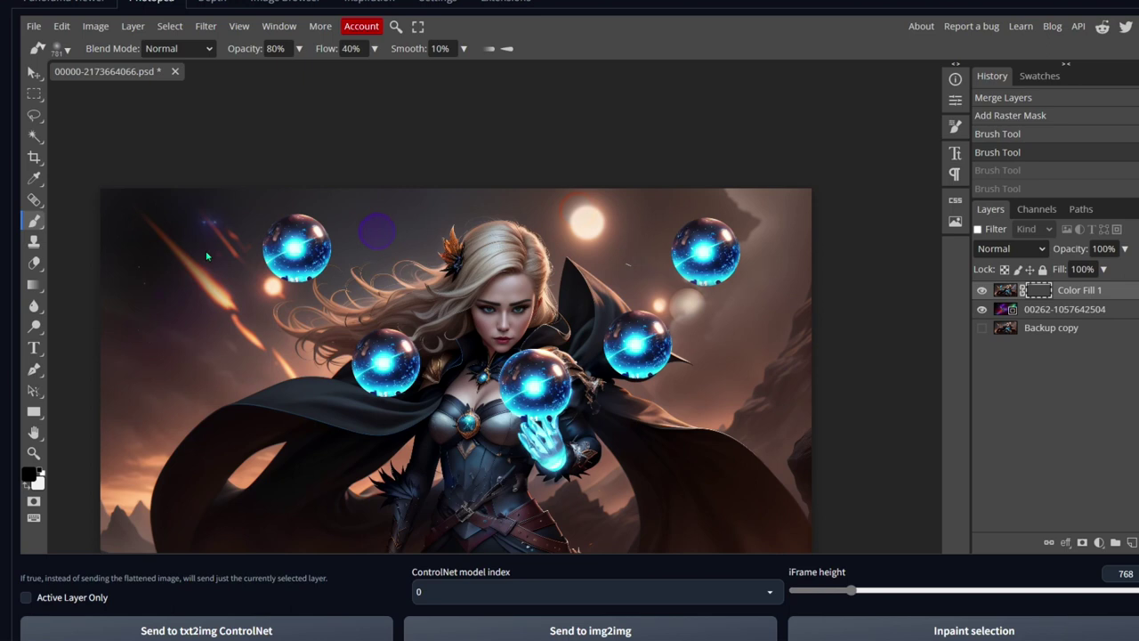
- Paint black on Color Fill 1's mask over the meteors, the upper-left orb and the surrounding sky to reveal the galaxy
scroll(184, 233, "up", 1)
scroll(185, 236, "up", 2)
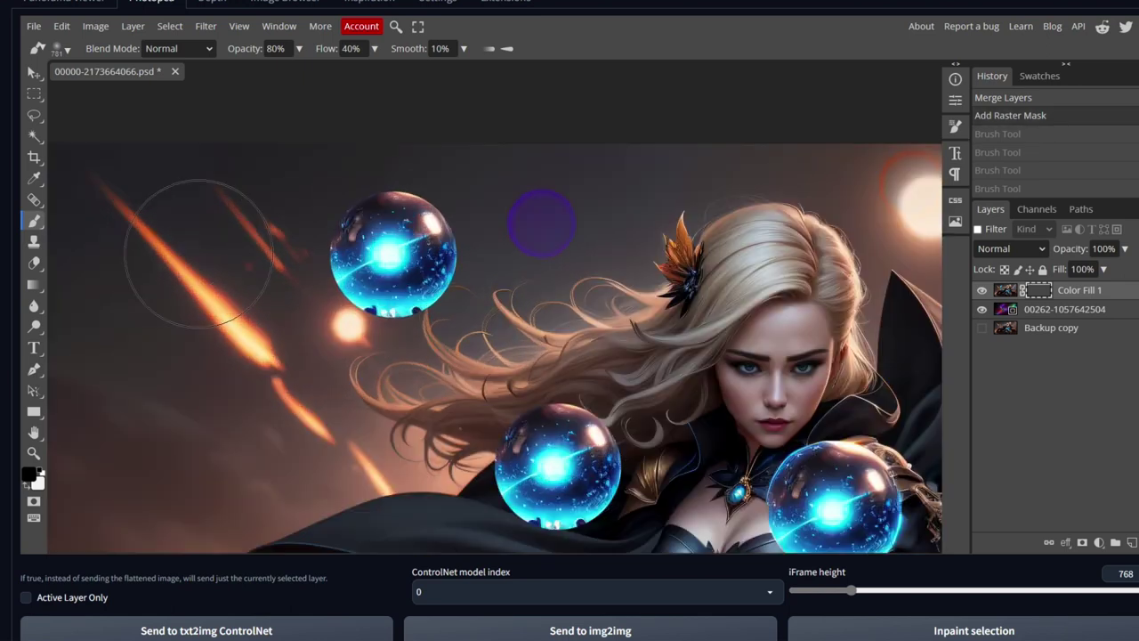
left_click(255, 227)
left_click(183, 224)
left_click(116, 222)
left_click(123, 227)
left_click(126, 267)
left_click(236, 404)
mouse_move(460, 374)
left_mouse_down()
mouse_move(463, 208)
mouse_move(614, 267)
left_mouse_up()
- Extend the black mask painting across the flowing hair, the lower-left sky and the edge of the cape
scroll(626, 281, "down", 2)
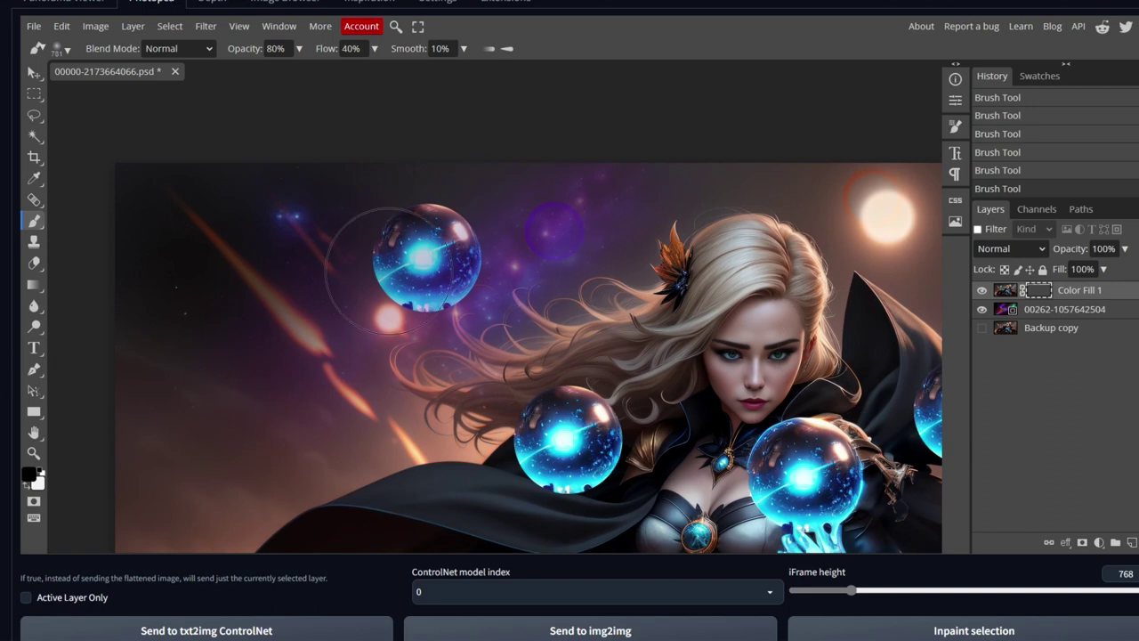
scroll(498, 445, "down", 1)
mouse_move(539, 440)
left_mouse_down()
mouse_move(518, 462)
mouse_move(436, 444)
mouse_move(485, 428)
mouse_move(377, 430)
mouse_move(176, 501)
left_mouse_up()
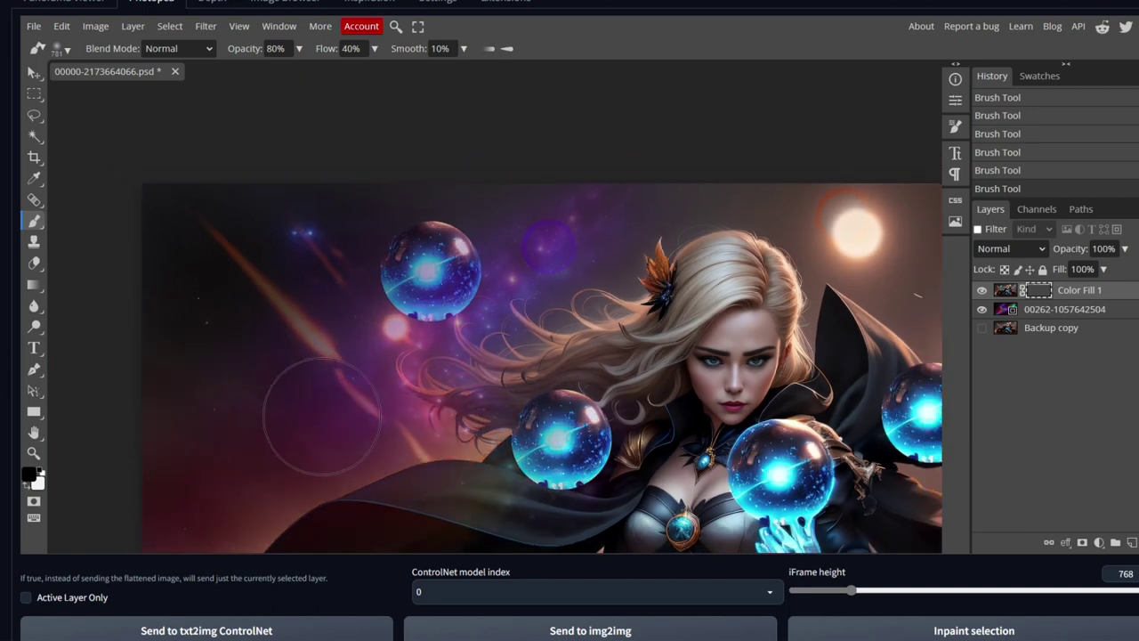
scroll(325, 461, "down", 3)
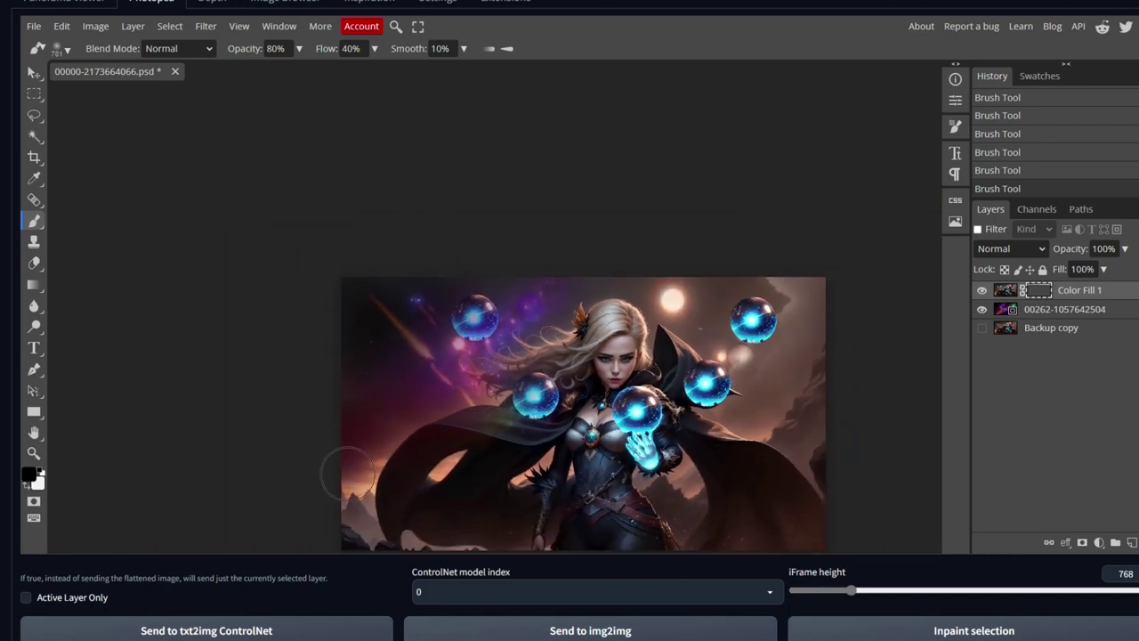
- Paint black on the mask over the upper-right orb, the right-hand sky and the bottom-left rocks to reveal more galaxy
scroll(771, 311, "up", 2)
scroll(826, 276, "down", 2)
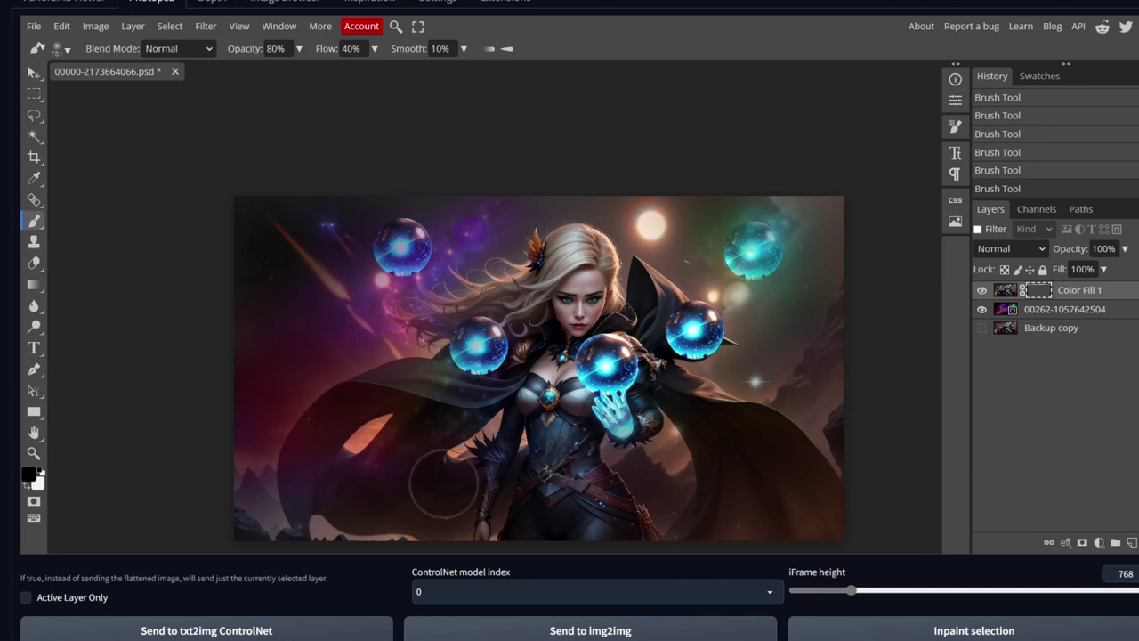
left_click(314, 525)
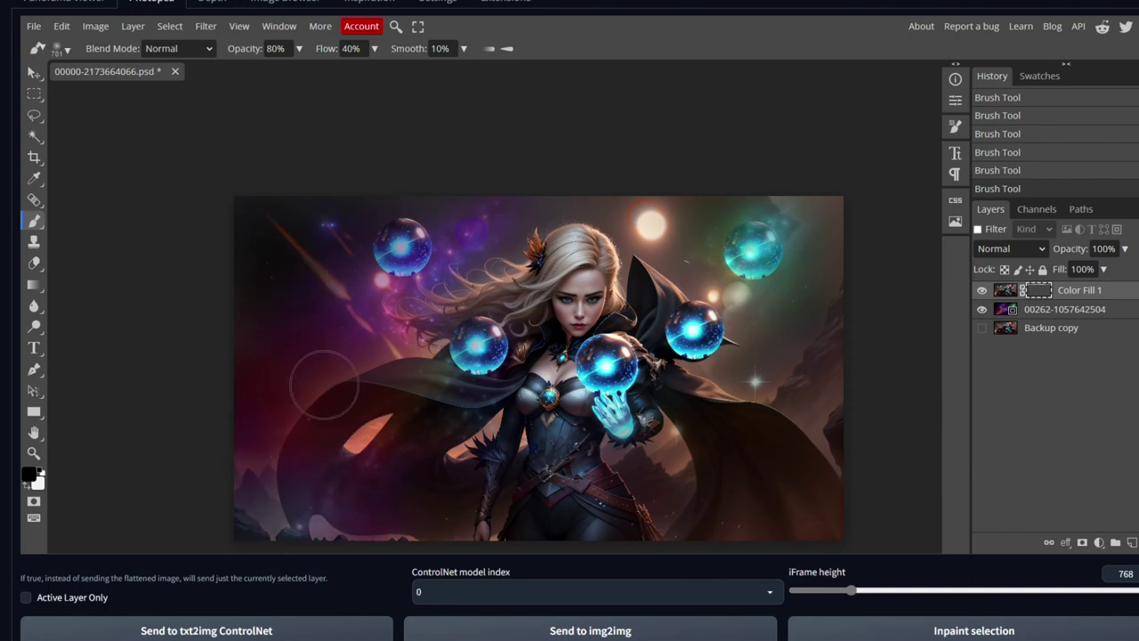
- Set the brush size to 261 px and paint black on the mask over the gold star below the glowing hand
key("x")
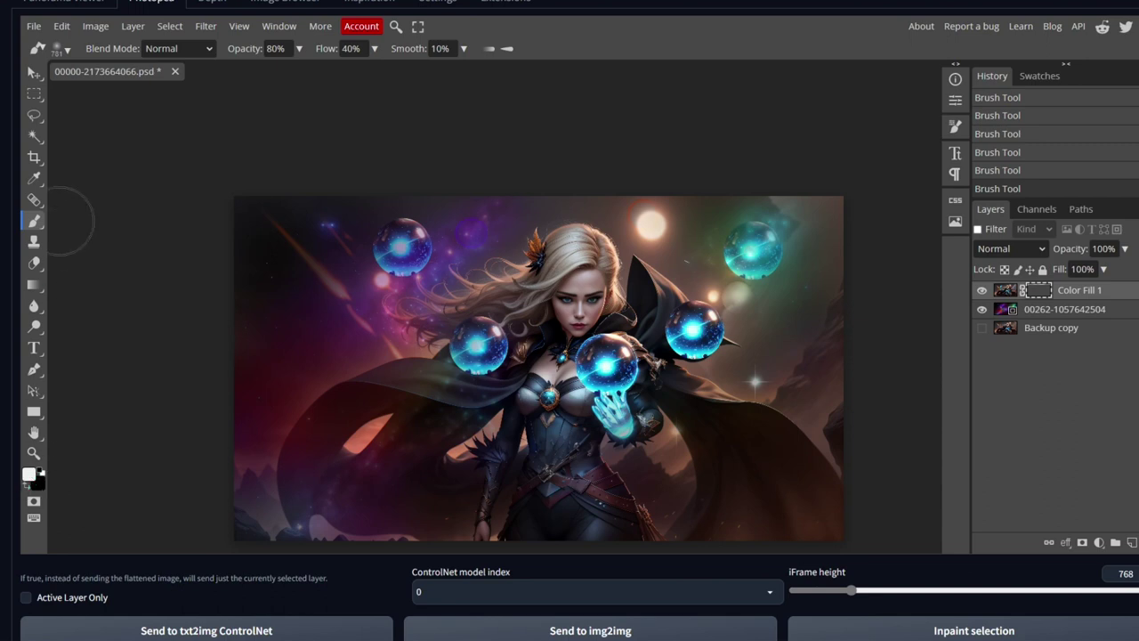
scroll(442, 398, "up", 3)
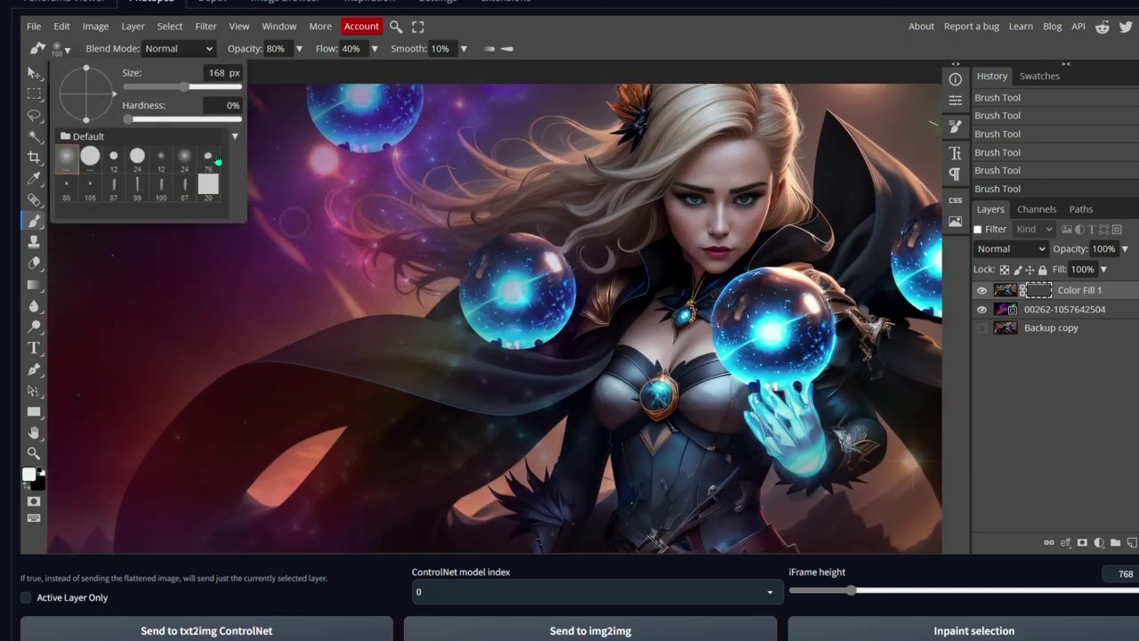
left_click(191, 86)
scroll(815, 409, "down", 1)
left_click_drag(799, 521, 556, 399)
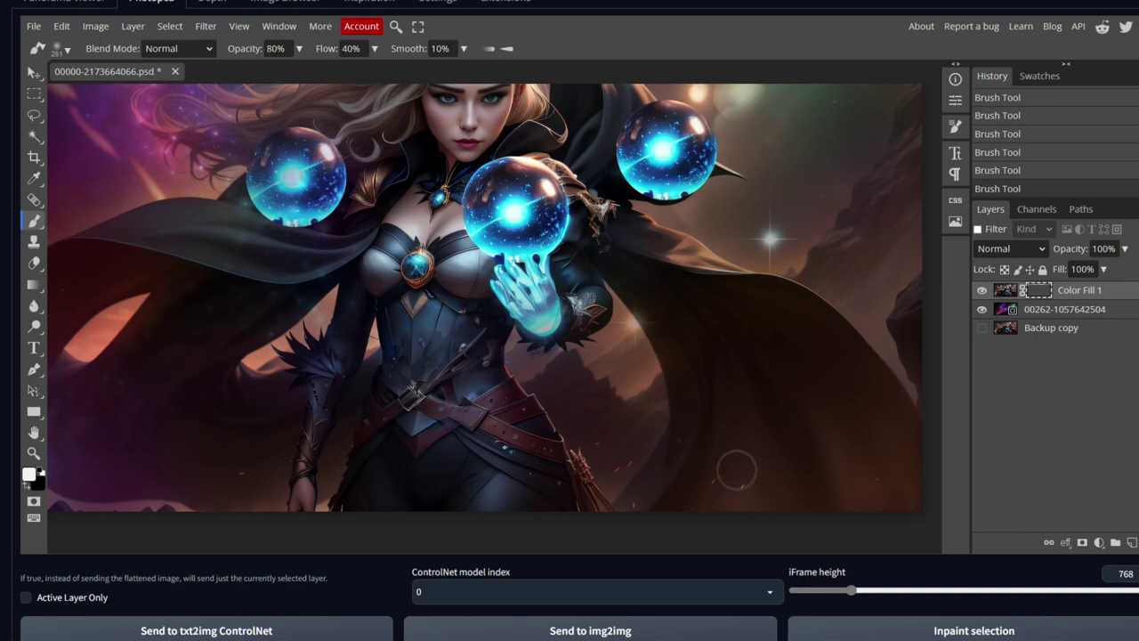
key("x")
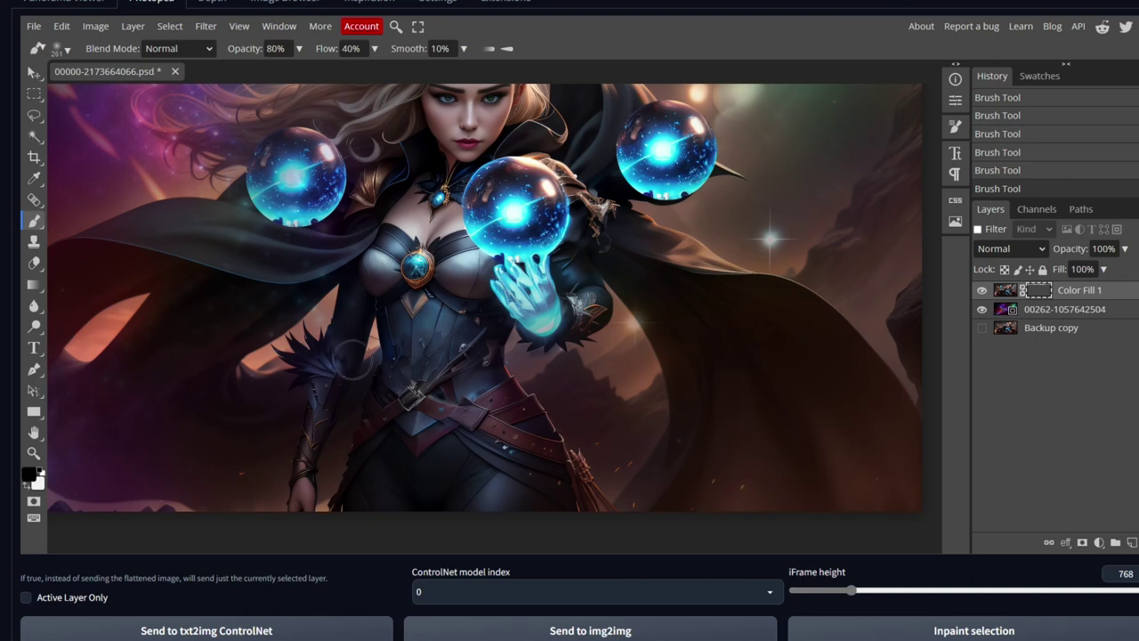
mouse_move(611, 388)
left_mouse_down()
mouse_move(622, 368)
mouse_move(645, 399)
left_mouse_up()
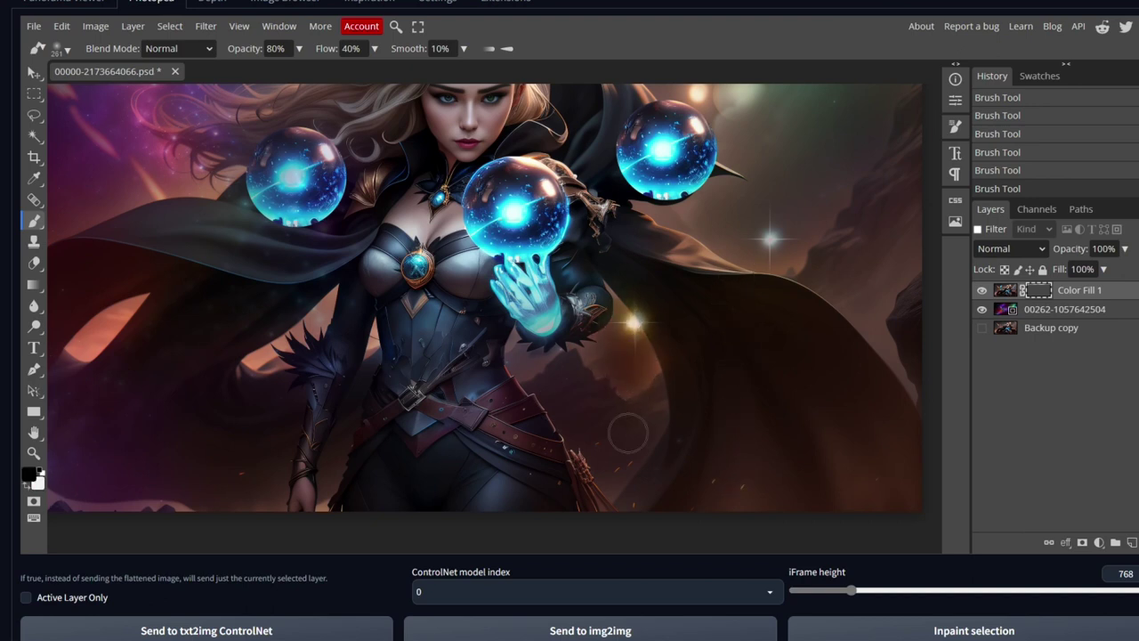
- Enlarge the brush to 810 px
scroll(760, 225, "down", 4)
key("]")
key("]")
key("]")
key("]")
key("]")
key("]")
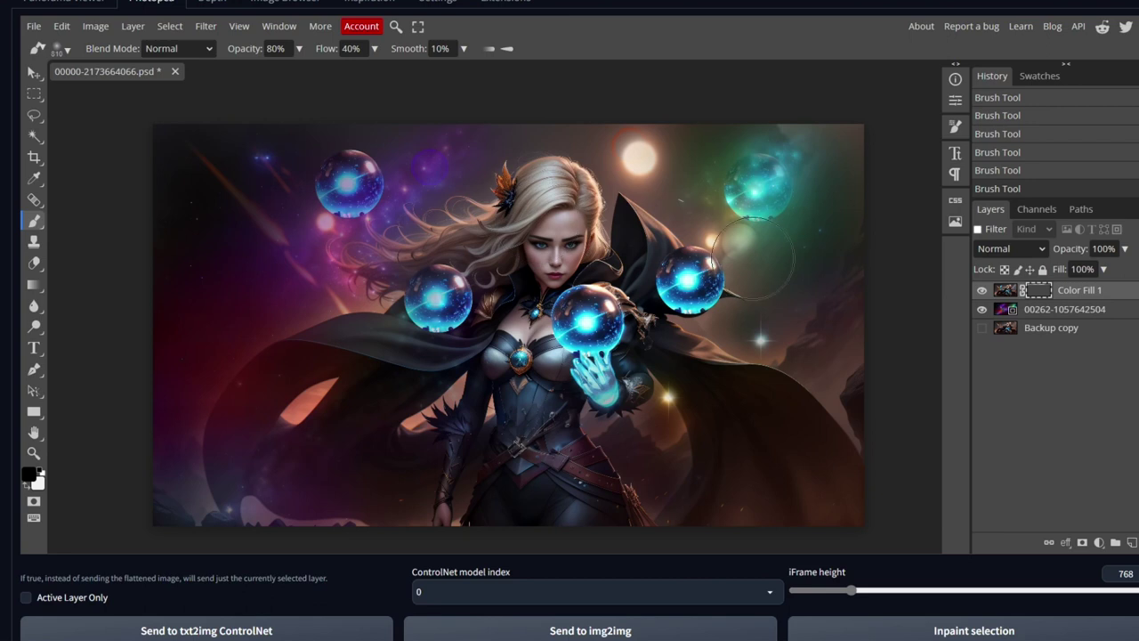
- Select the left part of the image with a rectangular selection and cover it with a red (ff0000) color fill layer
left_click(35, 96)
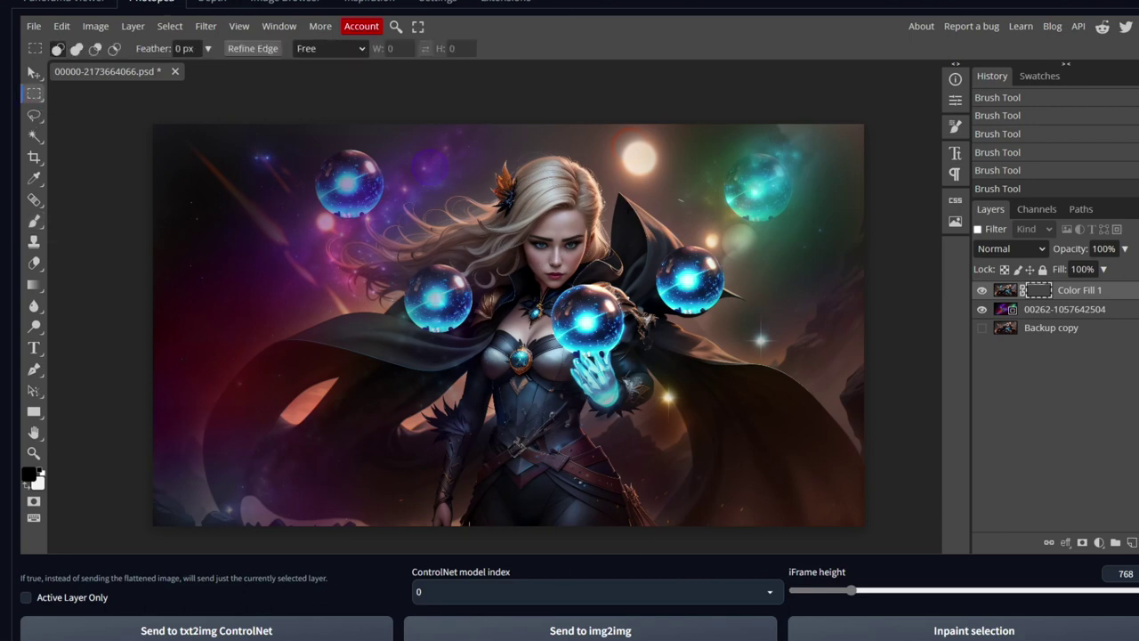
scroll(550, 126, "up", 1)
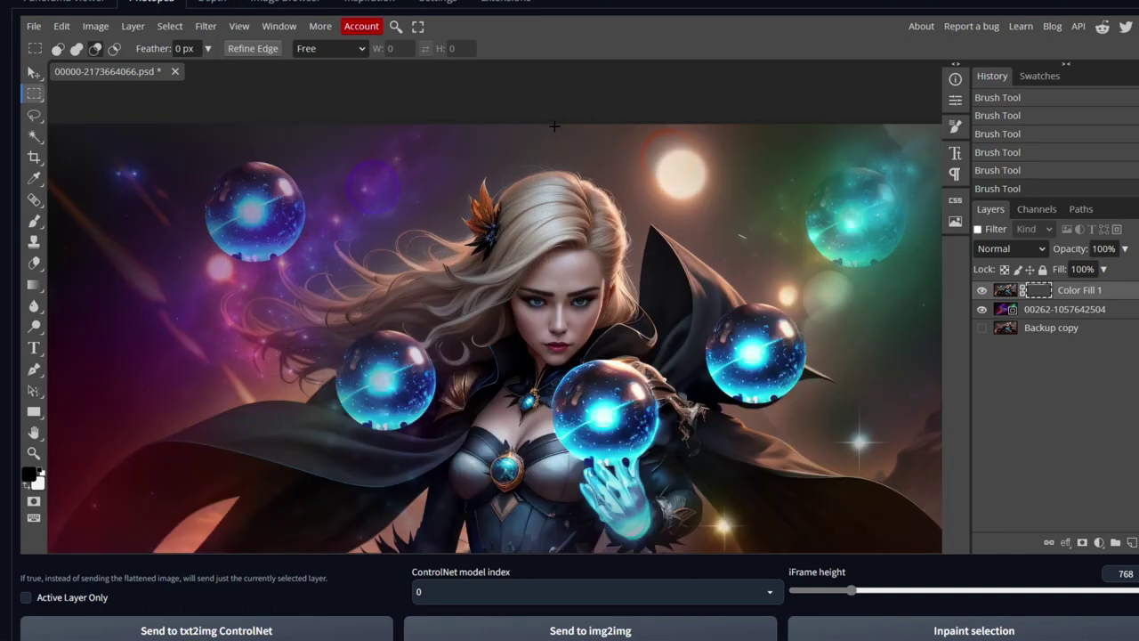
left_click_drag(599, 124, 583, 627)
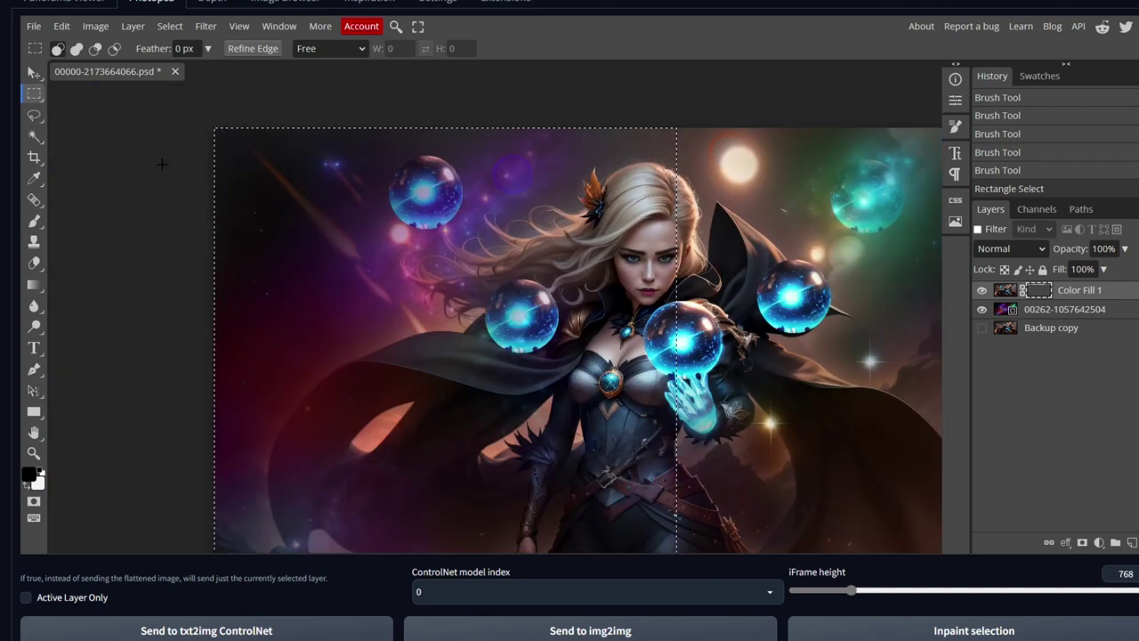
left_click(133, 26)
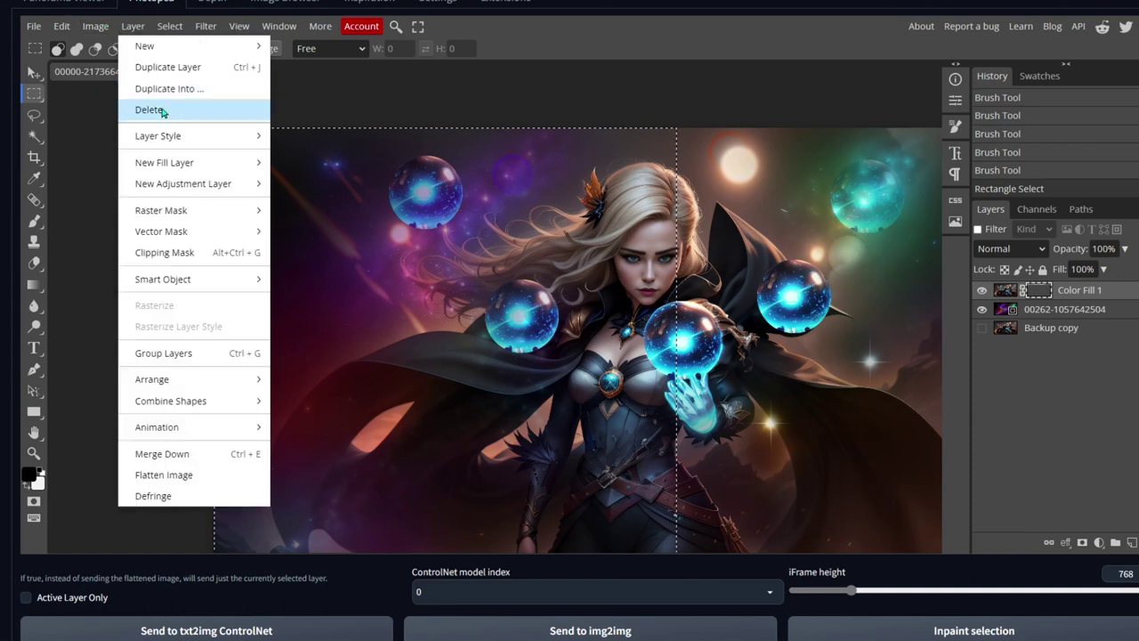
mouse_move(191, 163)
left_click(311, 163)
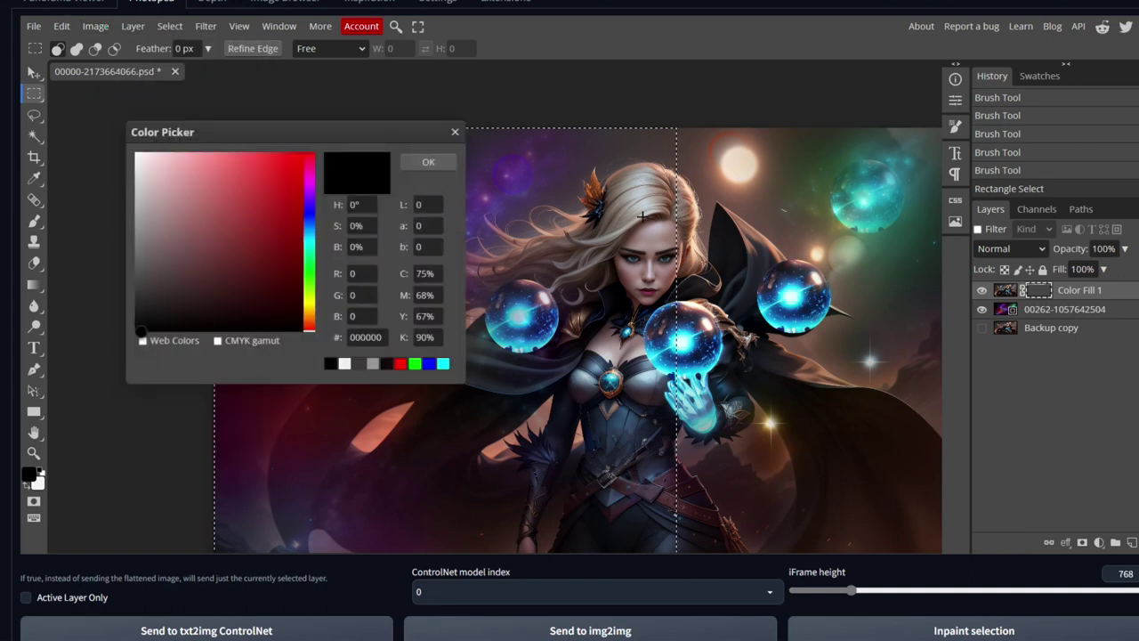
left_click(311, 156)
left_click(428, 161)
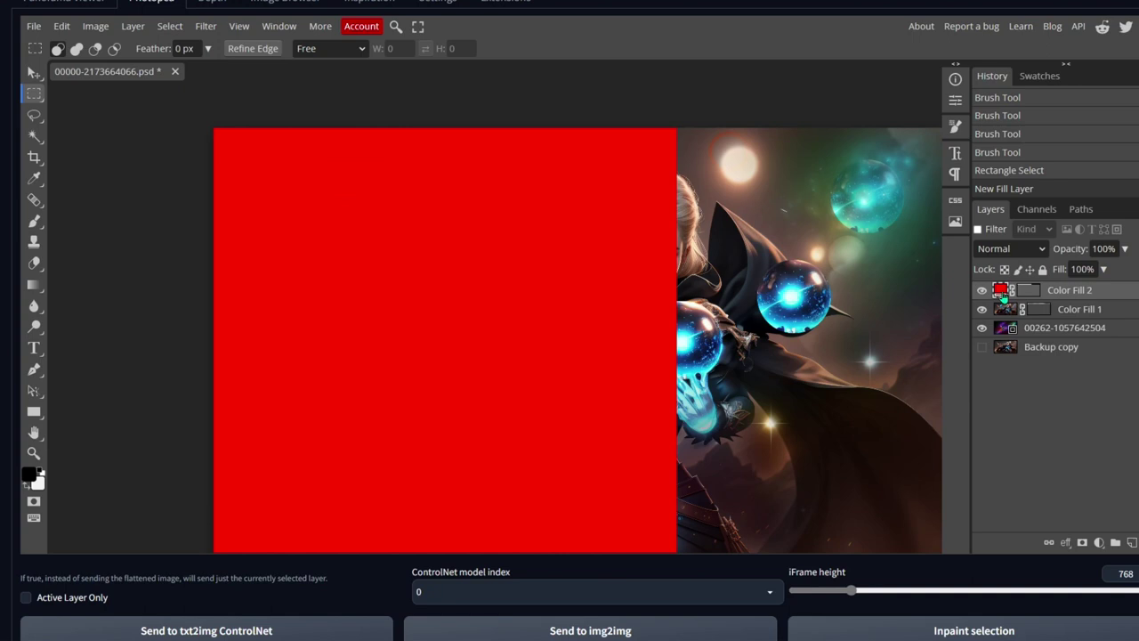
- Set the red fill layer's blend mode to Hue
left_click(1006, 253)
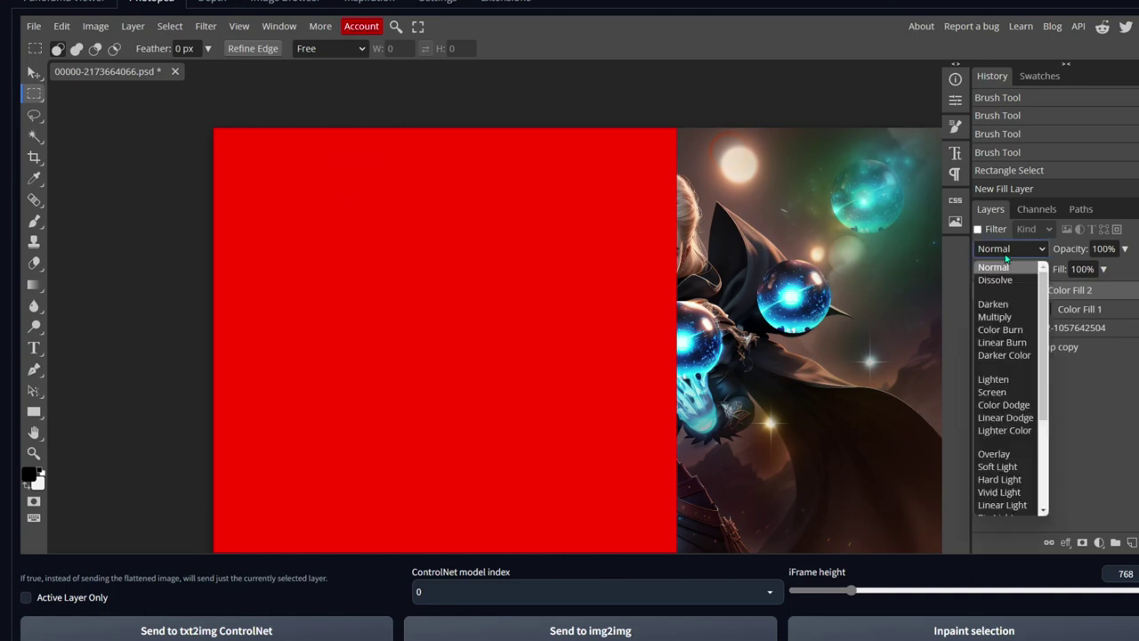
scroll(1004, 401, "down", 3)
left_click(999, 475)
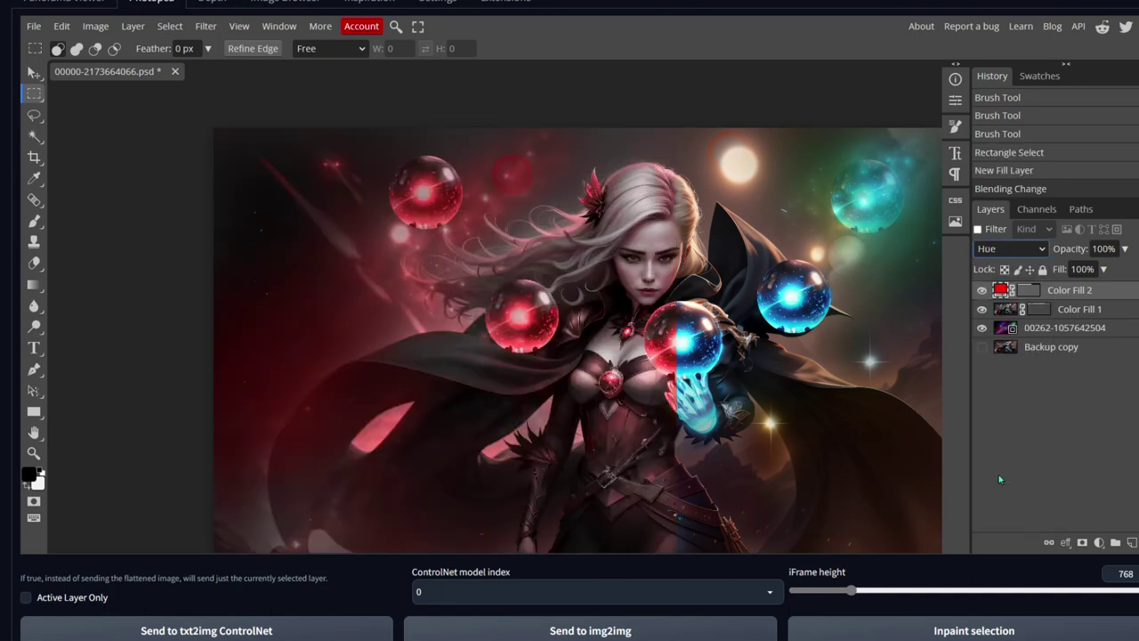
- Change the Color Fill 2 layer's color to cyan (00d6ff)
scroll(676, 237, "up", 5)
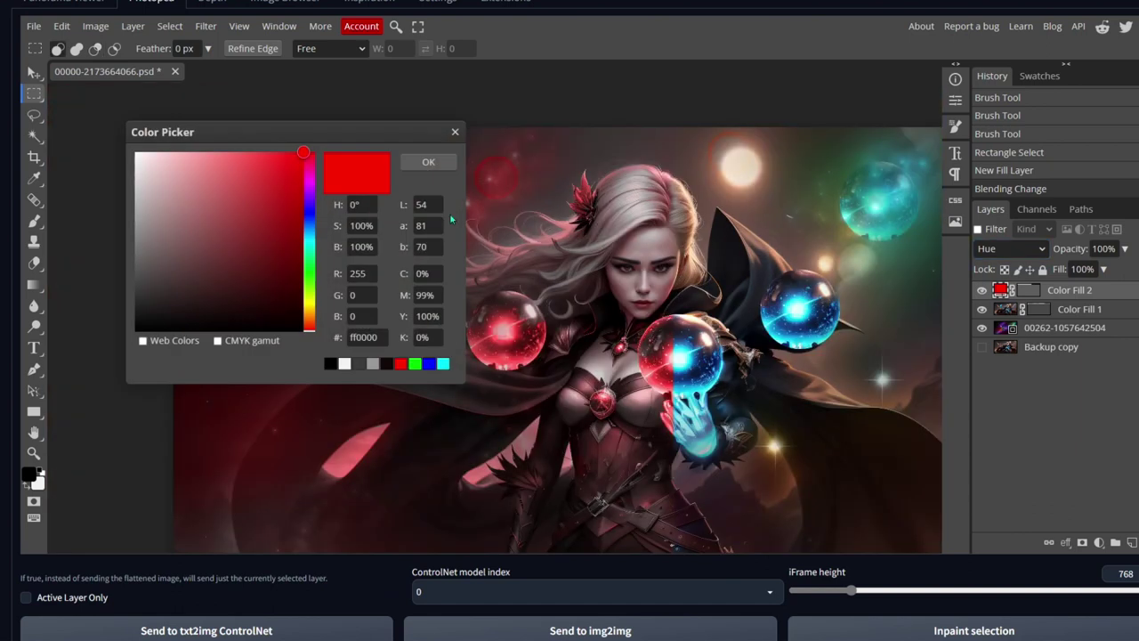
mouse_move(304, 229)
left_mouse_down()
mouse_move(308, 197)
mouse_move(321, 243)
left_mouse_up()
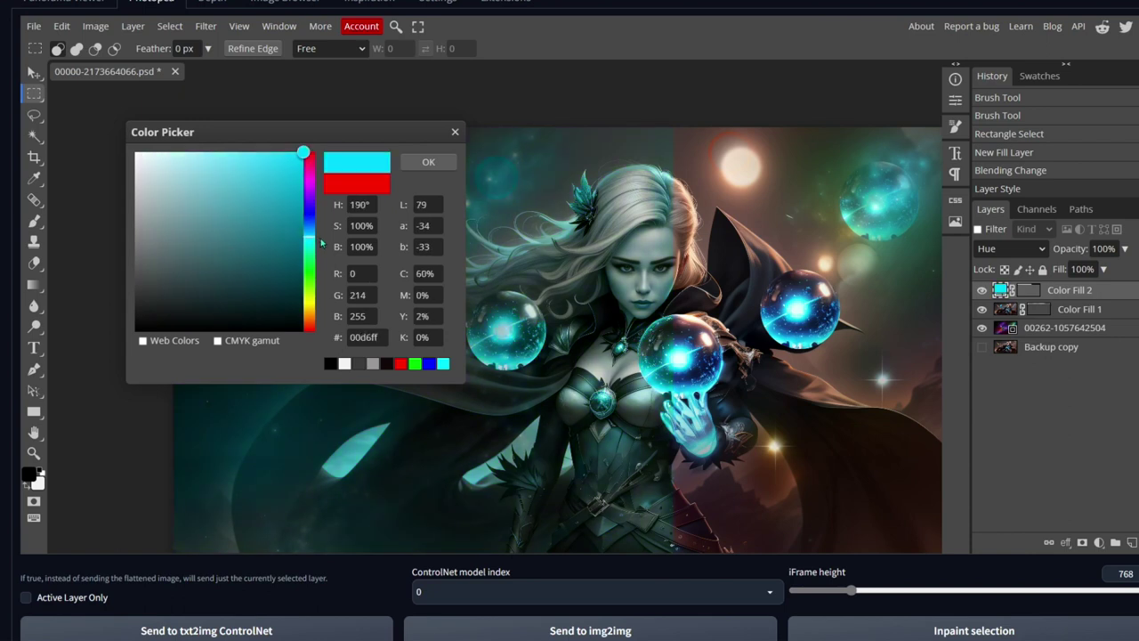
left_click(450, 170)
scroll(619, 272, "up", 4)
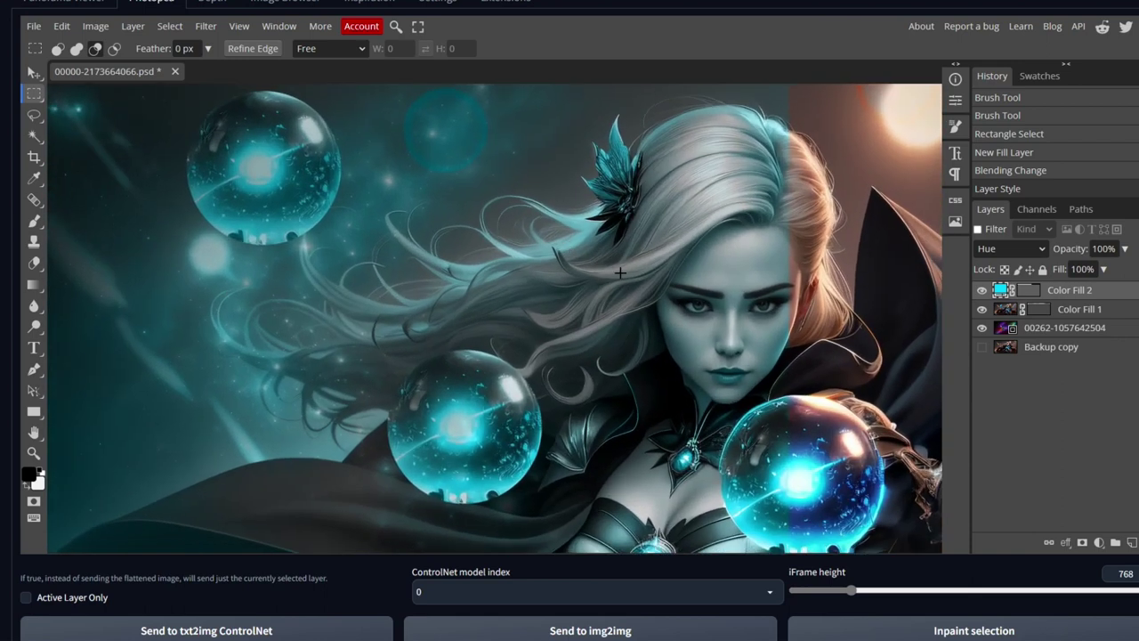
- Soften the cyan-magenta seam by painting black on Color Fill 3's mask over the face and torso with a 354 px brush at 20% flow
scroll(335, 178, "down", 5)
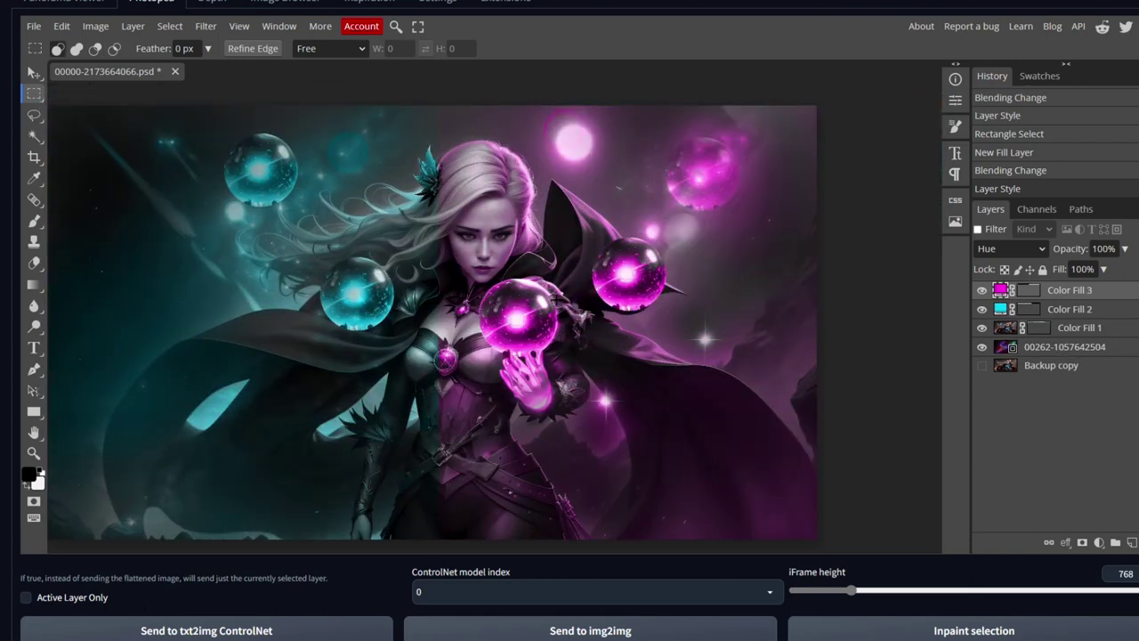
scroll(501, 259, "up", 3)
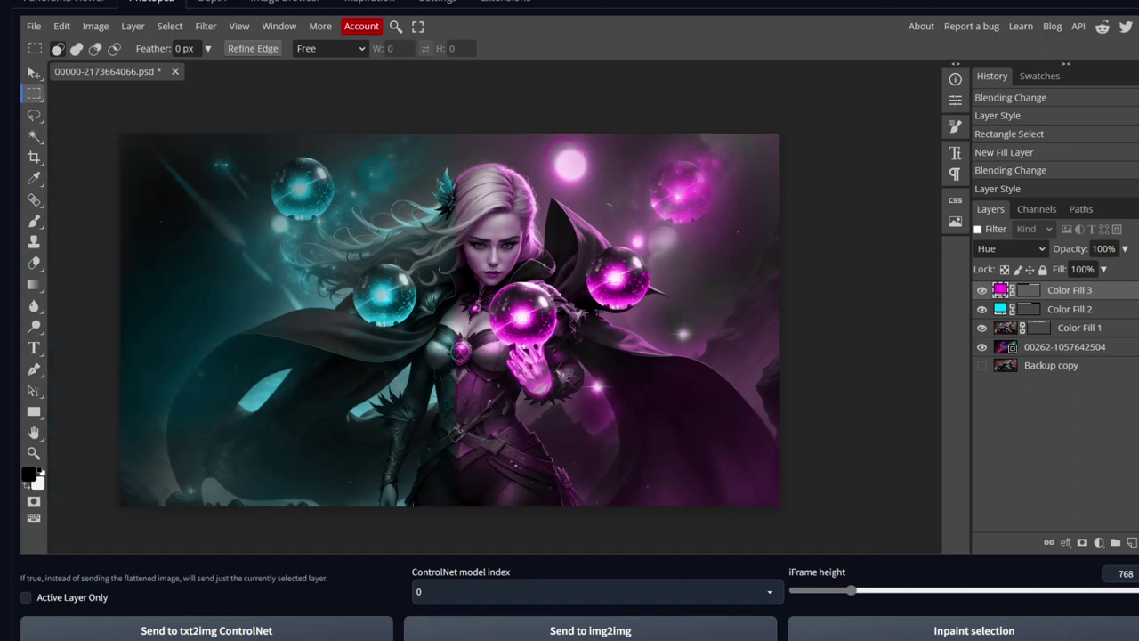
scroll(462, 426, "down", 3)
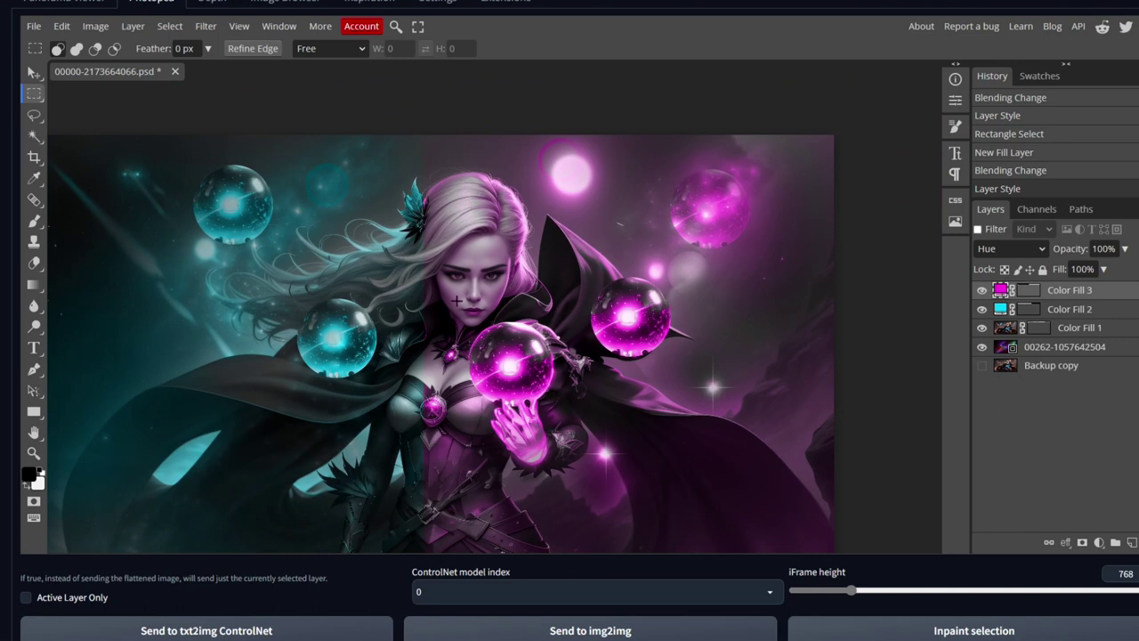
key("b")
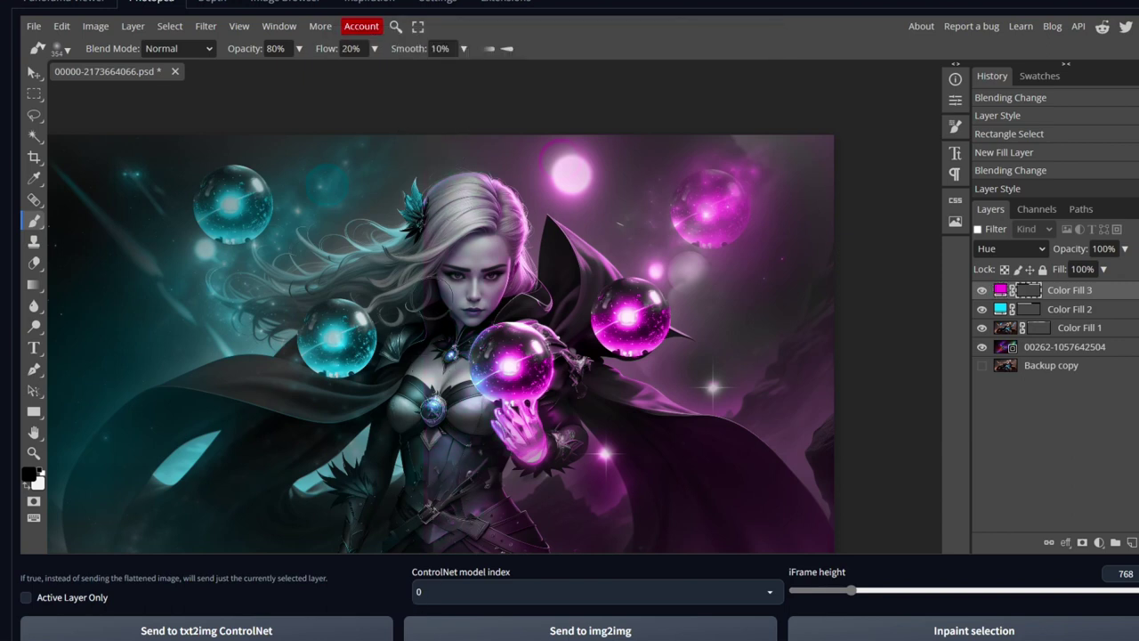
left_click(485, 381)
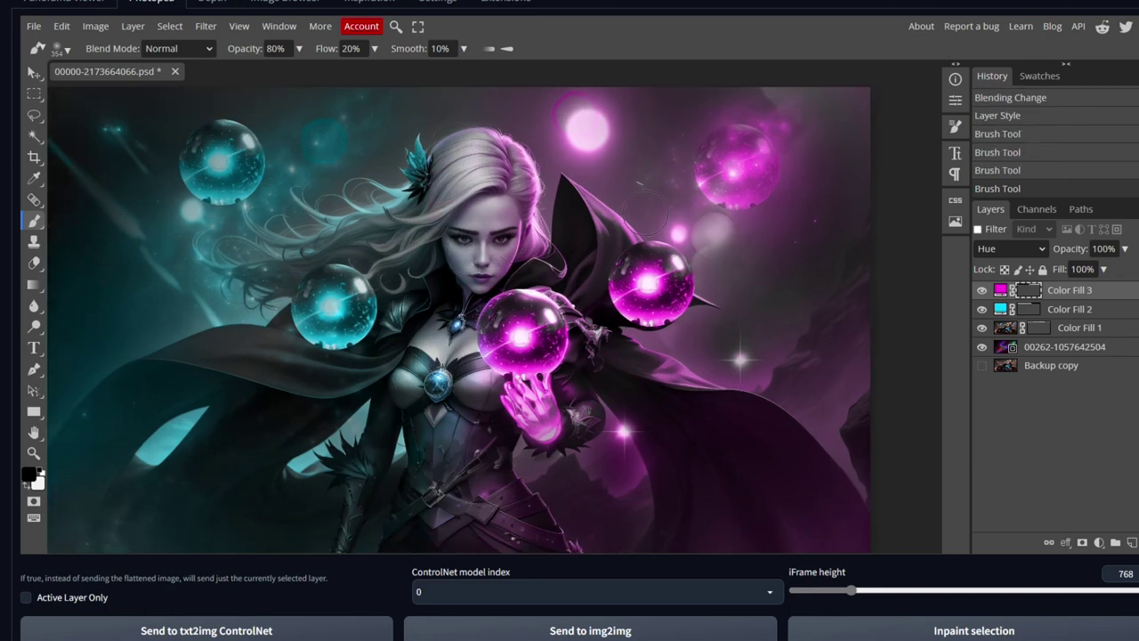
scroll(742, 167, "up", 1)
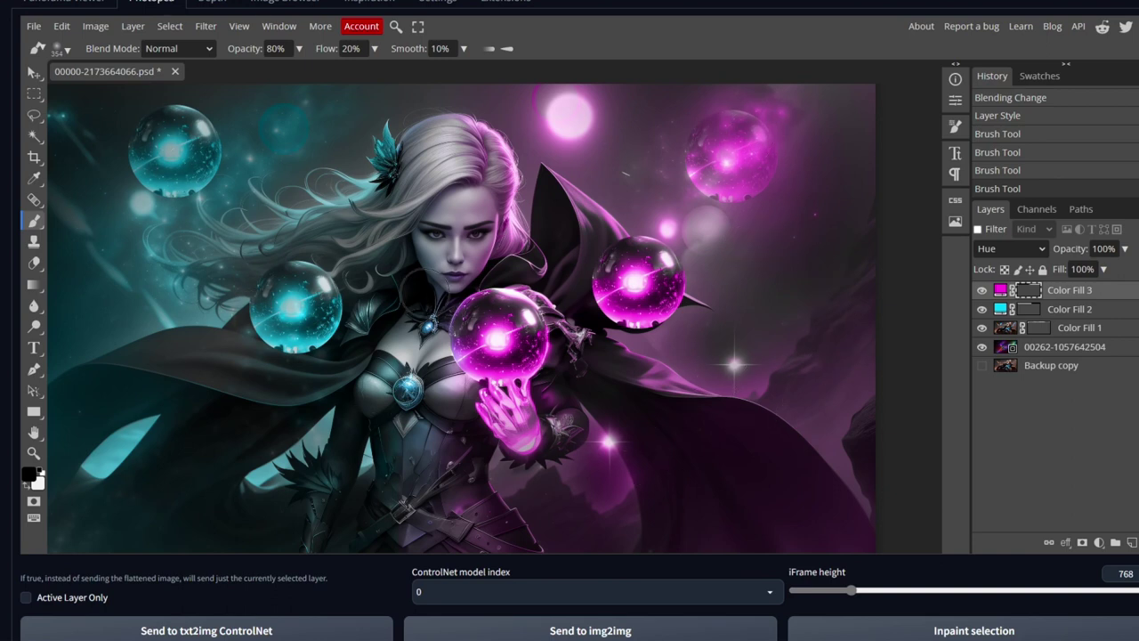
scroll(616, 360, "down", 2)
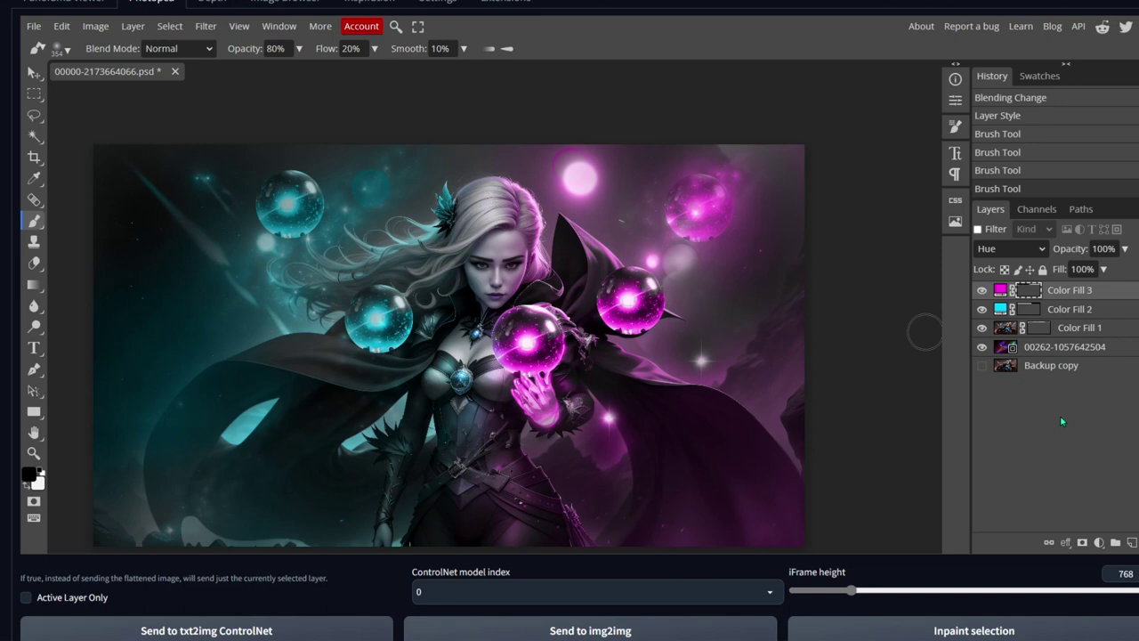
- Select all layers from Color Fill 3 down to Backup copy and merge them into one
left_click(1087, 314, "ctrl")
left_click(1084, 329, "ctrl")
left_click(1078, 346, "ctrl")
left_click(1068, 370)
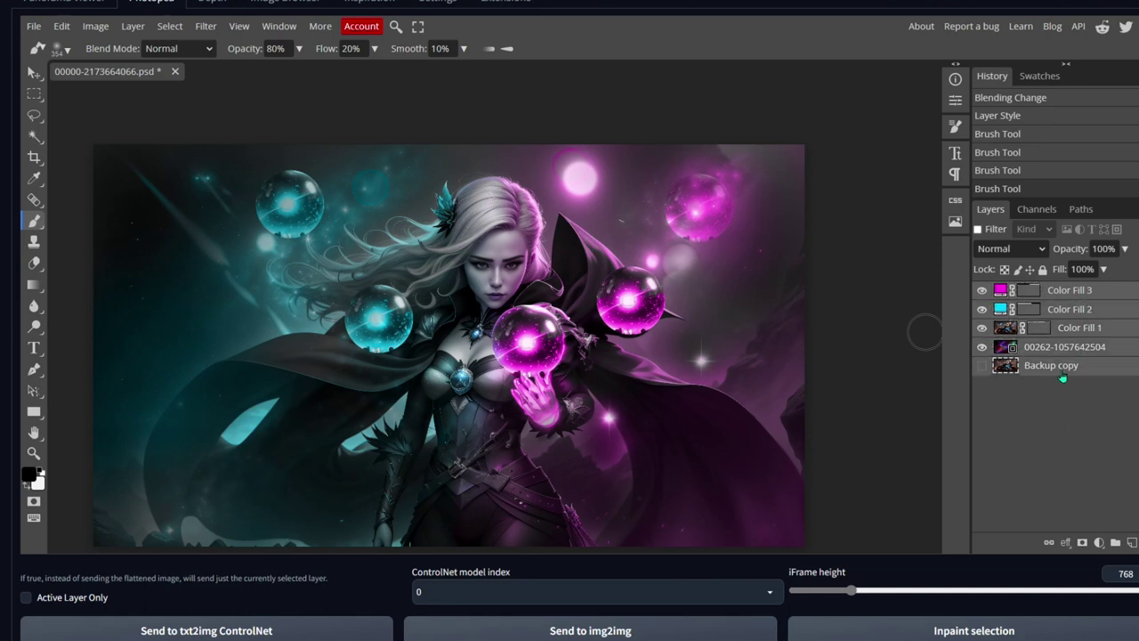
right_click(1068, 376)
left_click(1008, 516)
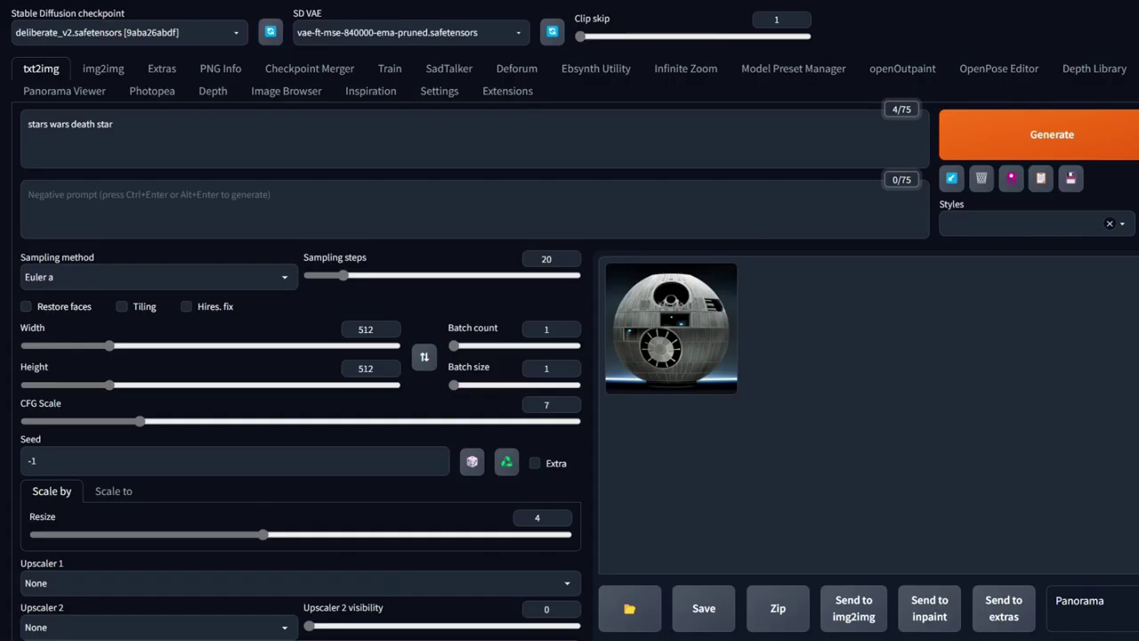
- Open the generated Death Star image in the txt2img results and send it to Photopea
left_click(698, 349)
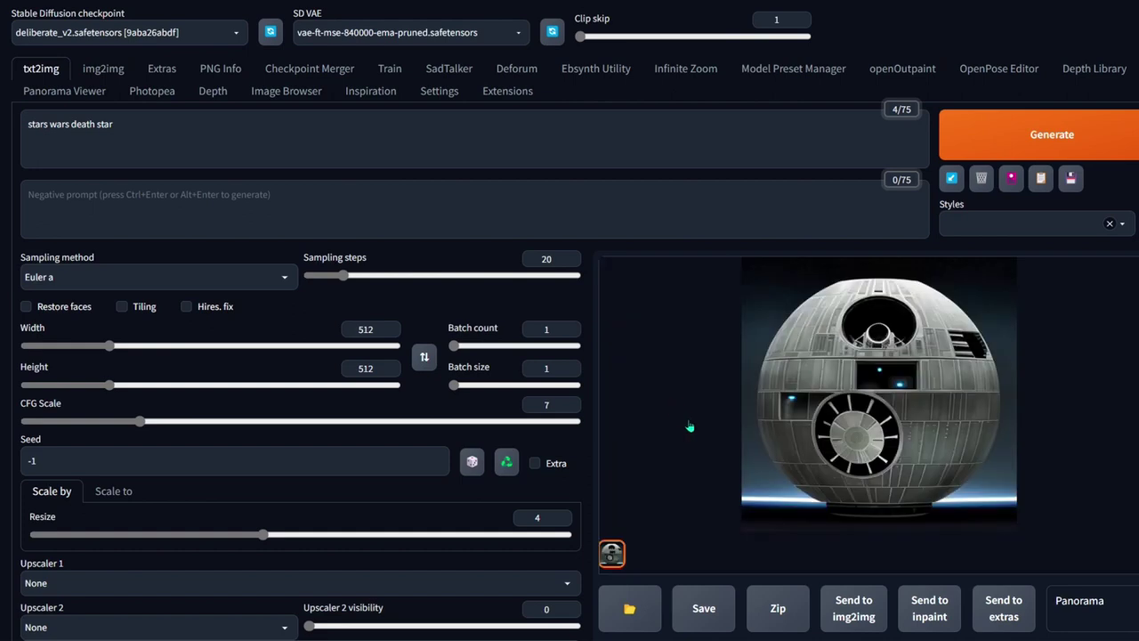
scroll(690, 419, "down", 1)
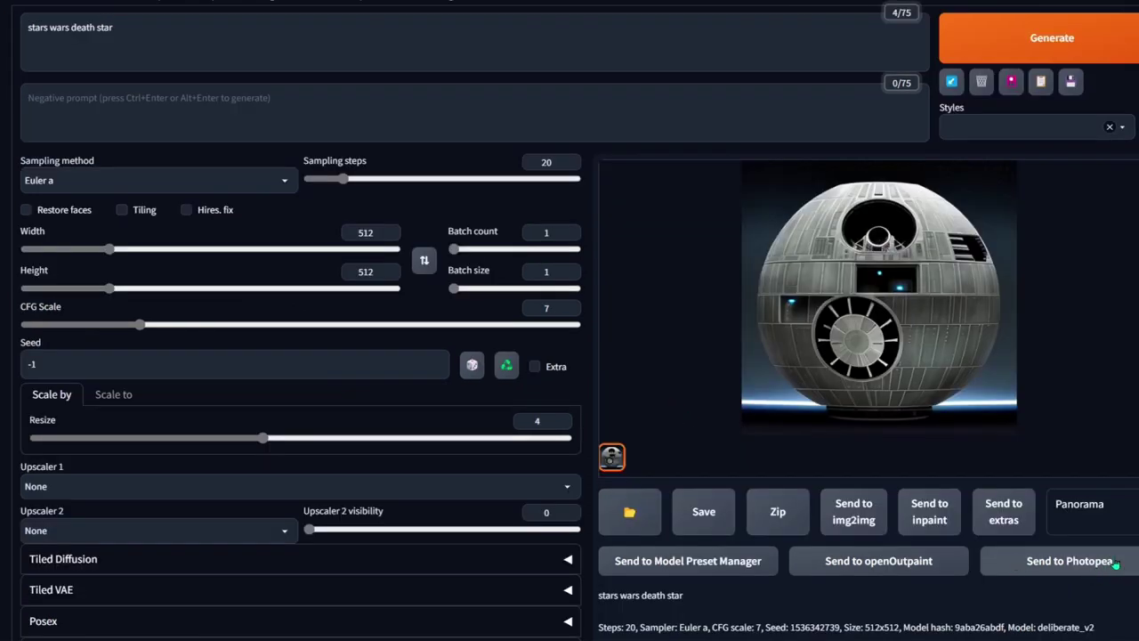
left_click(1115, 563)
- Move the Death Star image to the upper-right area of the artwork, beside the magenta orb
left_click_drag(517, 291, 840, 134)
scroll(784, 218, "up", 3)
right_click(784, 218)
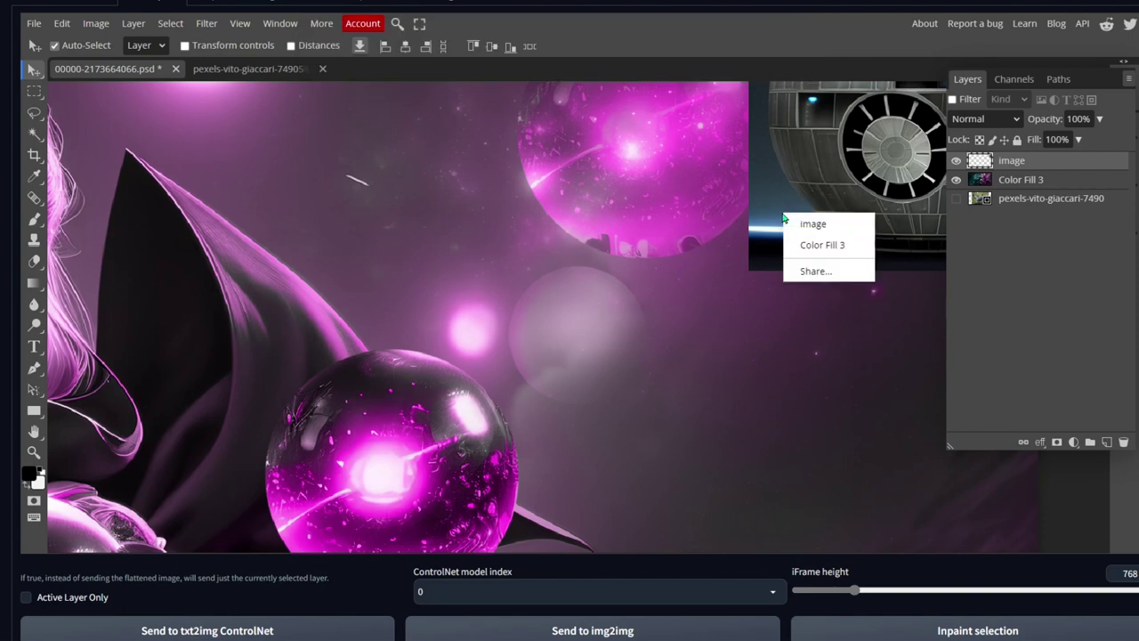
right_click(865, 141)
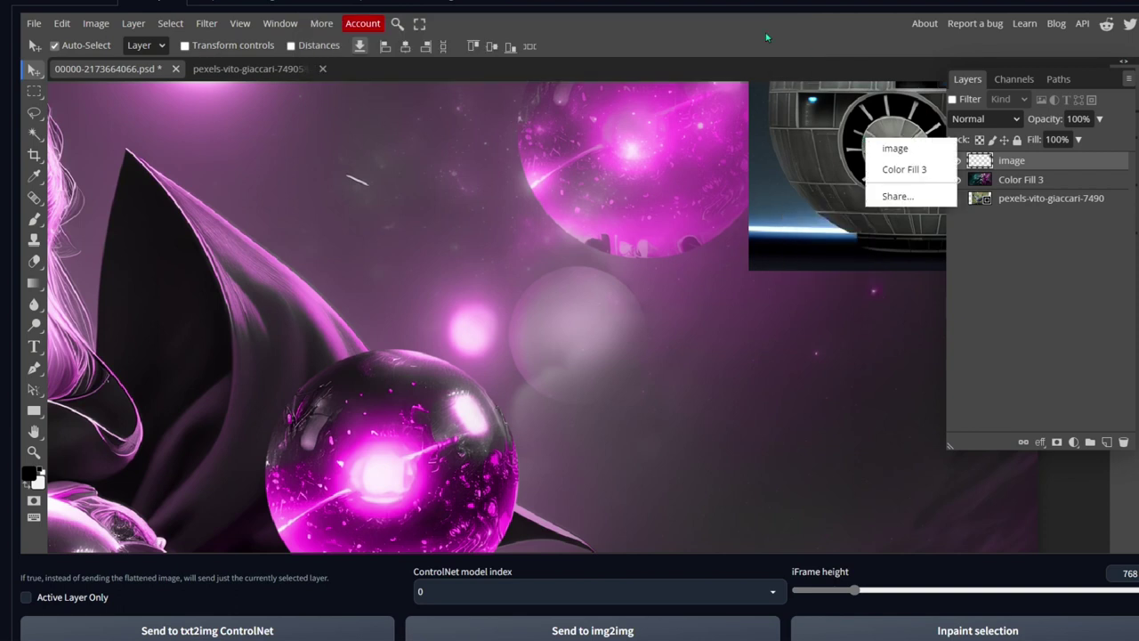
- Find the Remove BG command by searching for "remove bg" and apply it to the Death Star layer
left_click(397, 25)
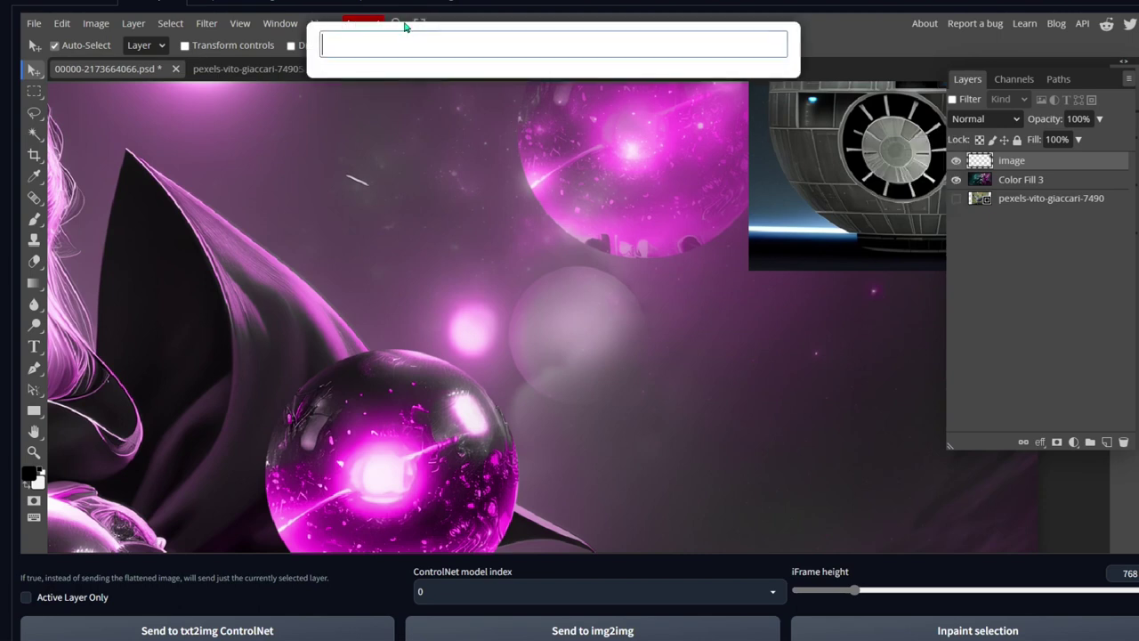
type("re")
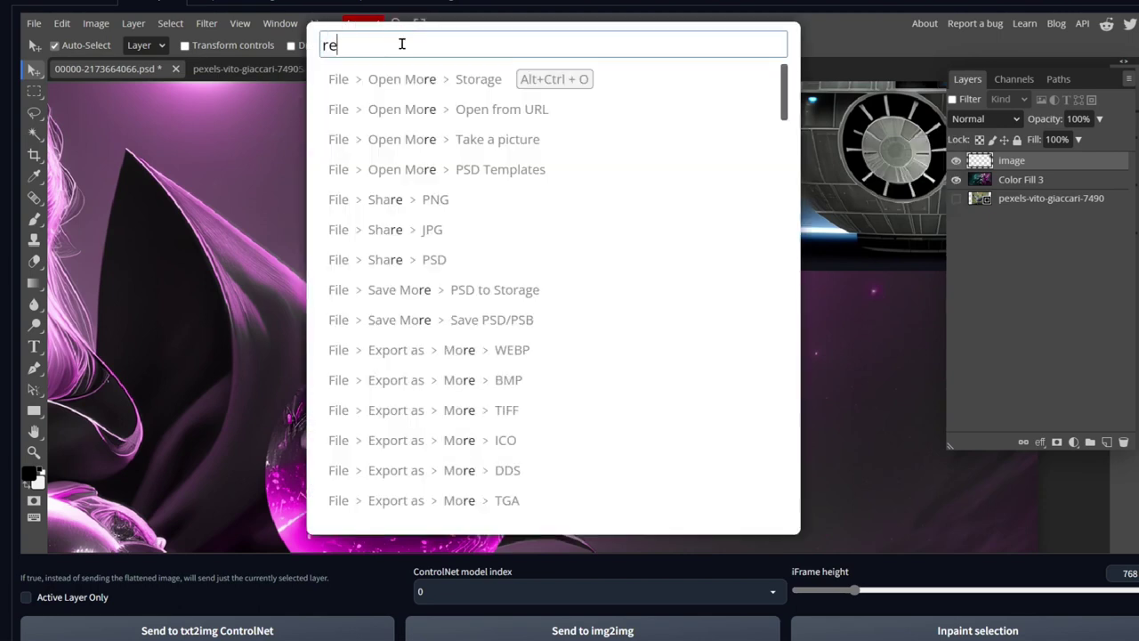
type("move bg")
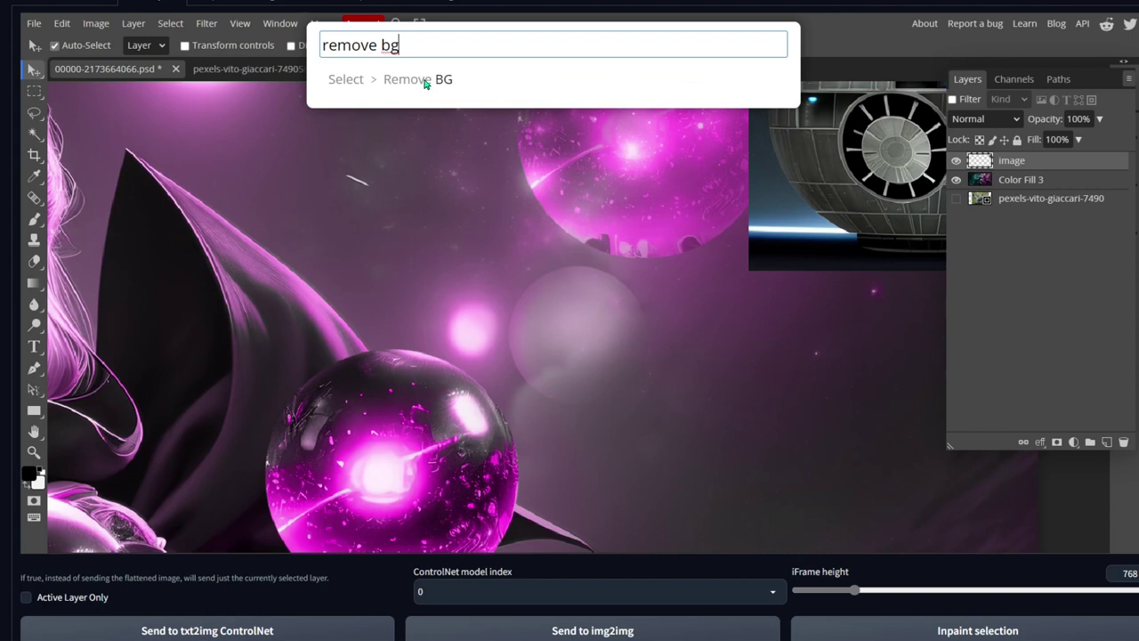
left_click(425, 81)
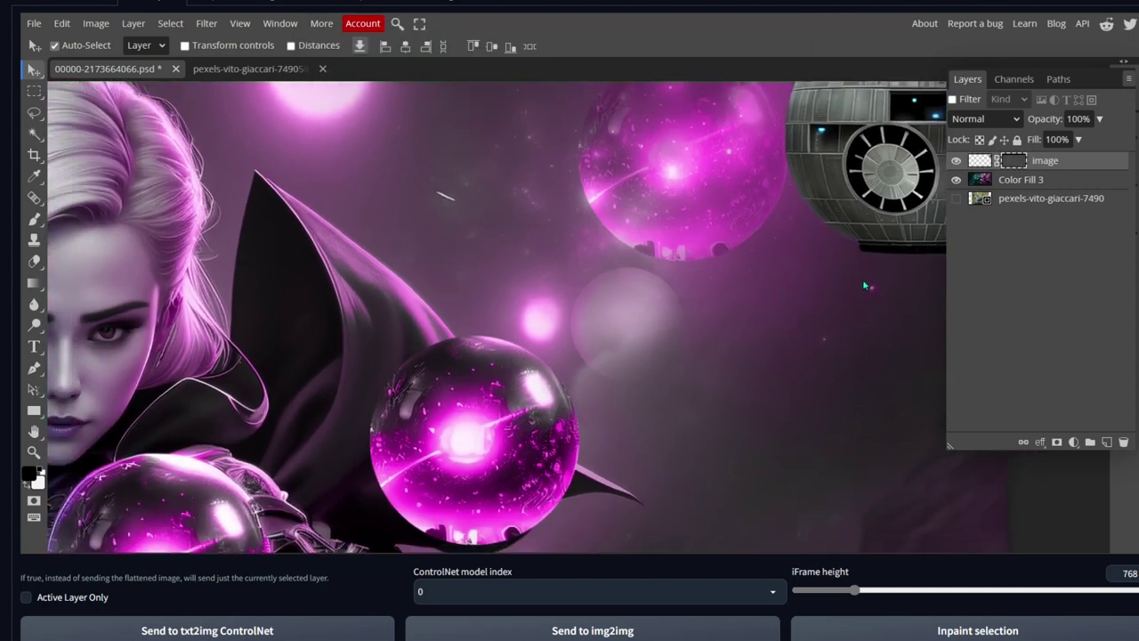
- Scale the Death Star down and position it in the artwork's upper-right corner
scroll(863, 285, "down", 8)
scroll(864, 284, "up", 1)
mouse_move(863, 285)
left_mouse_down()
mouse_move(883, 251)
mouse_move(868, 352)
mouse_move(879, 300)
left_mouse_up()
left_click(61, 23)
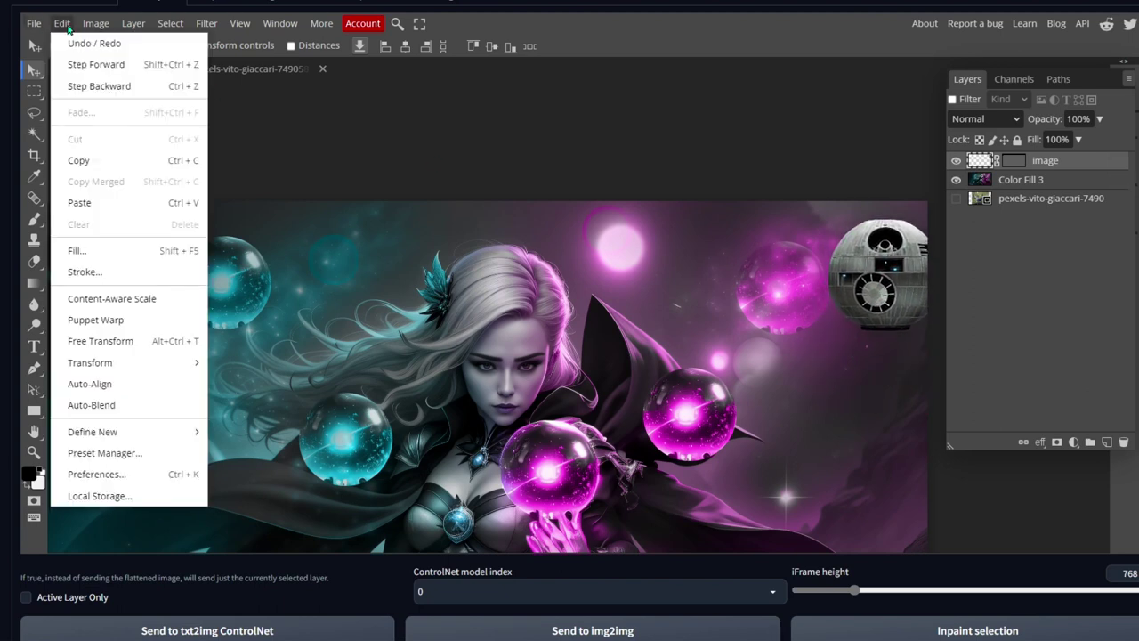
left_click(122, 305)
left_click_drag(821, 210, 854, 233)
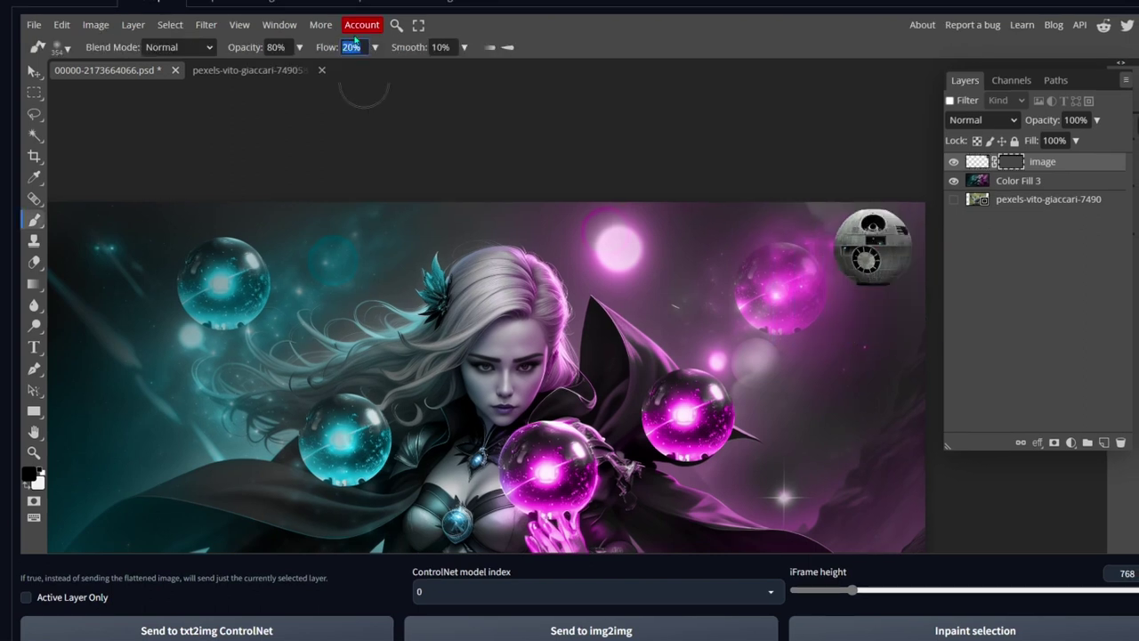
- Set the brush flow to 50% and paint black on the Death Star's mask to fade its lower part
type("50%")
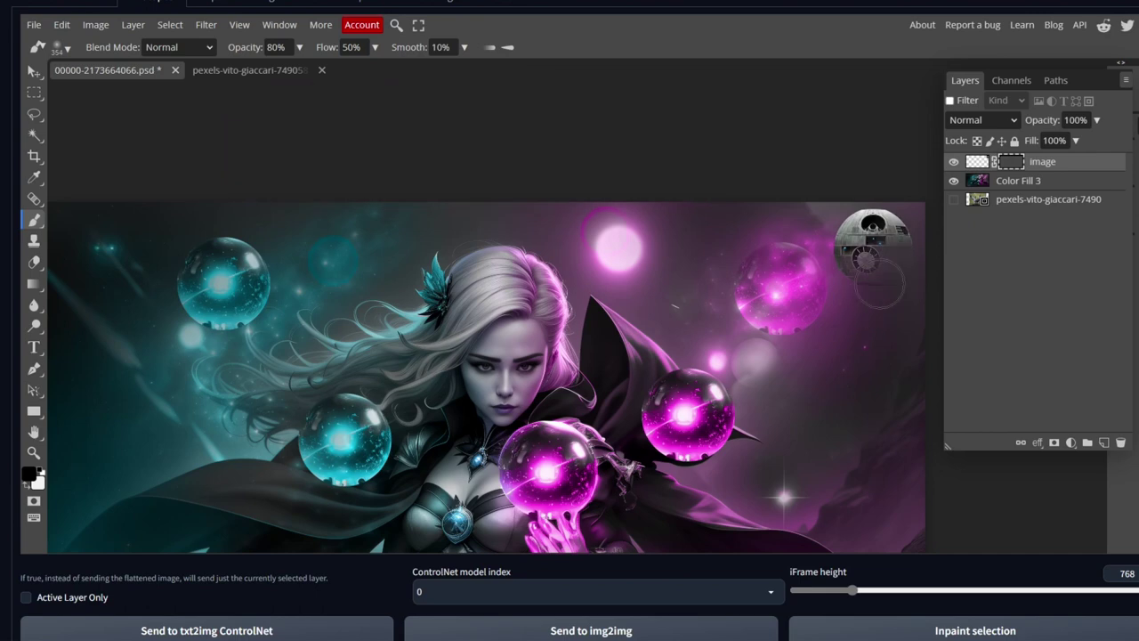
scroll(885, 281, "down", 2)
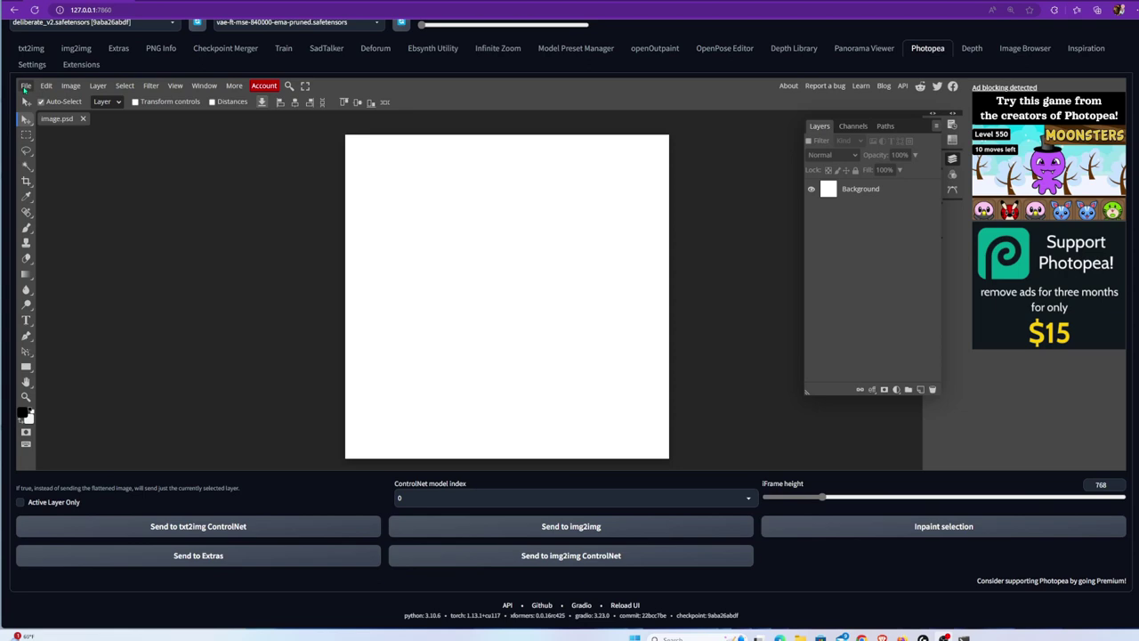
left_click(26, 87)
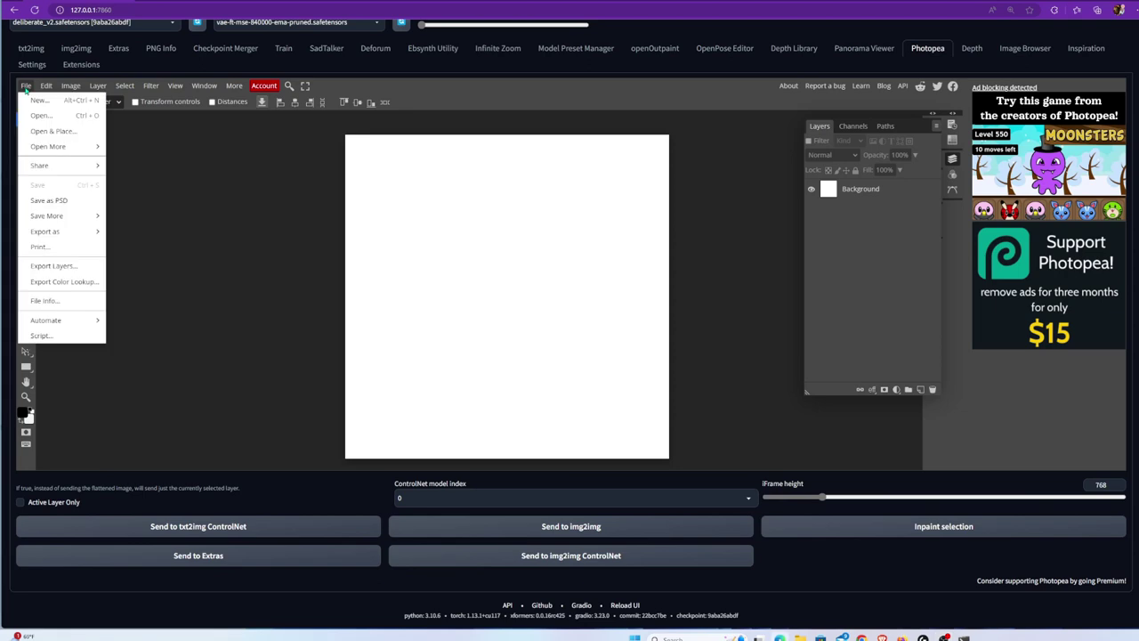
left_click(86, 123)
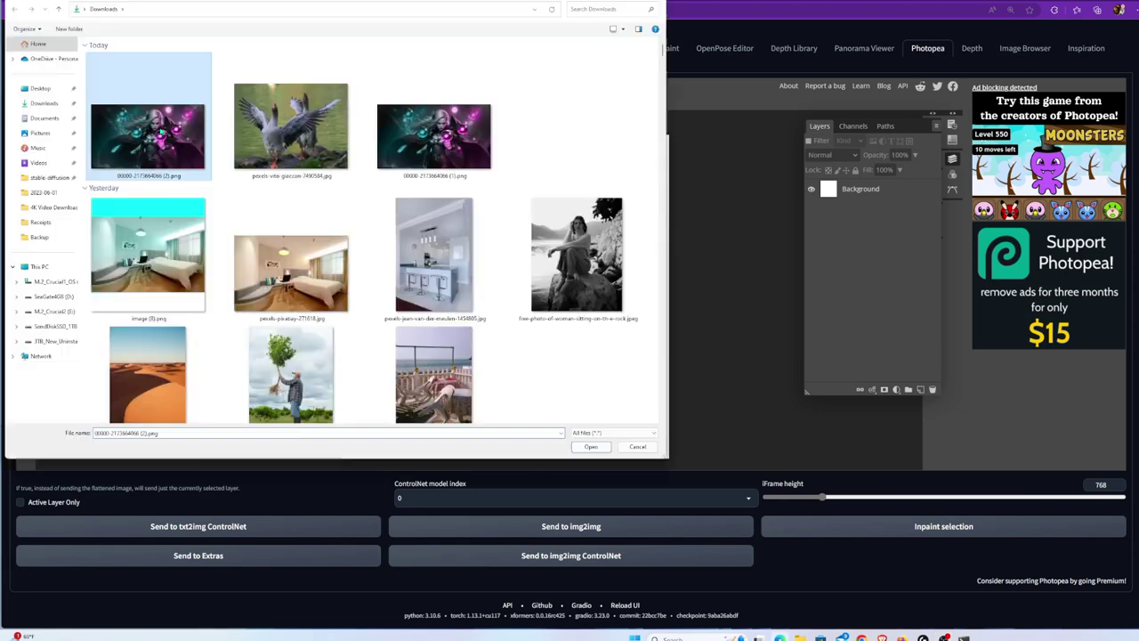
double_click(152, 114)
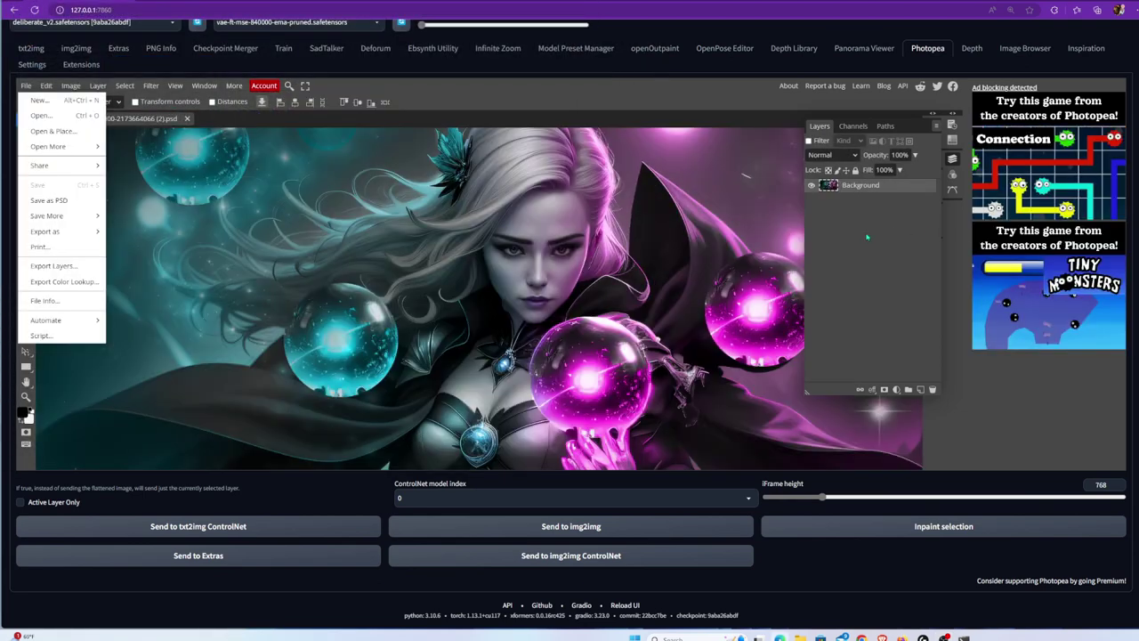
left_click(53, 131)
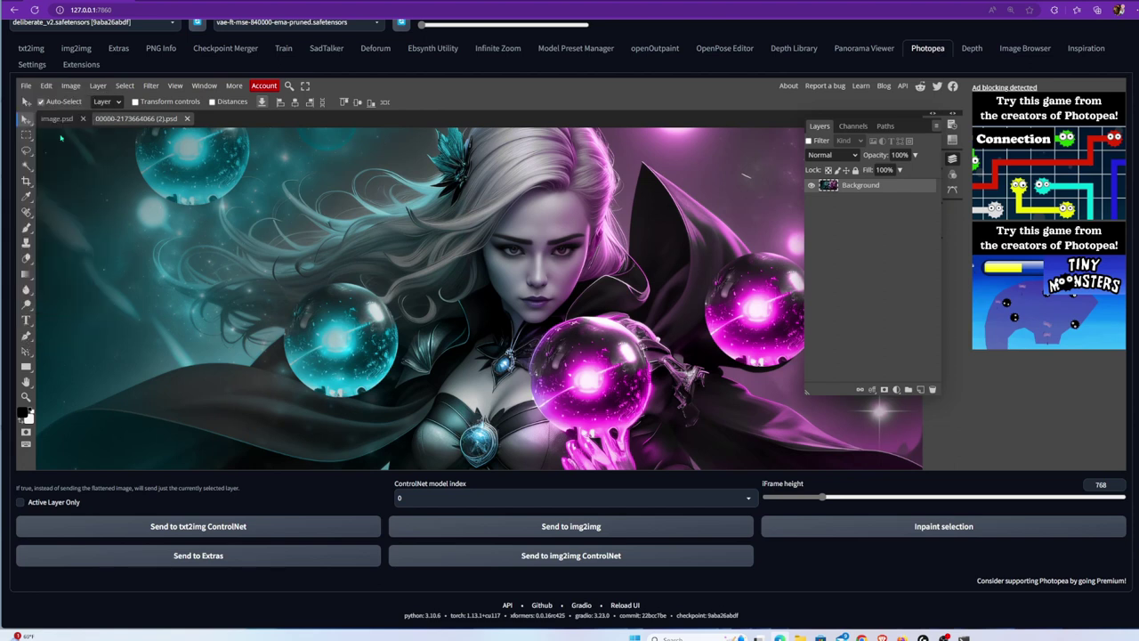
double_click(291, 130)
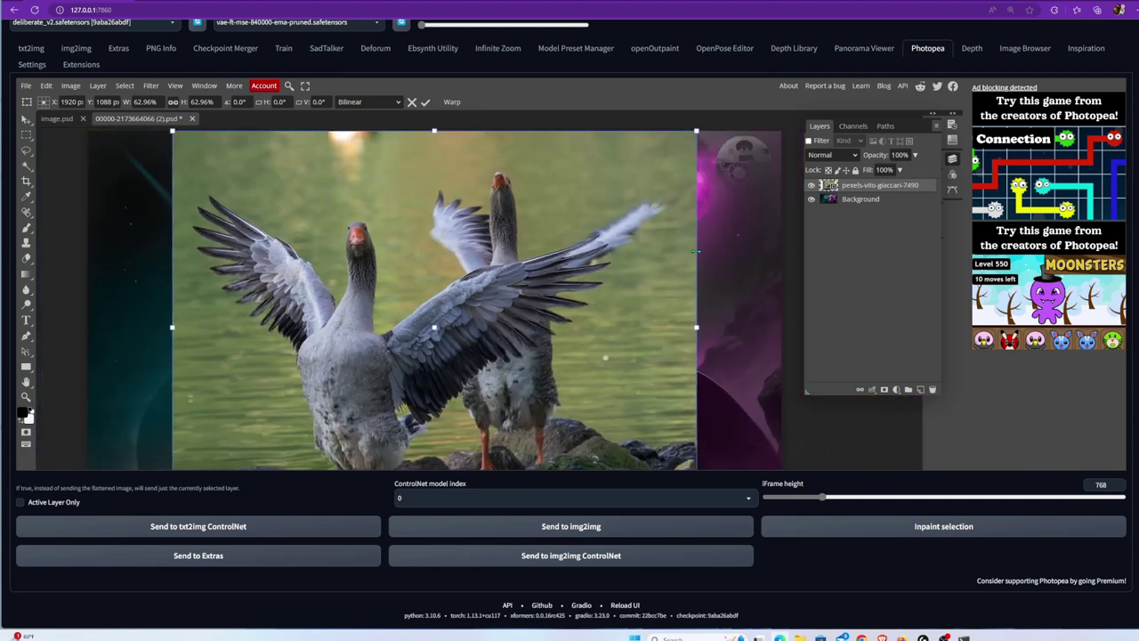
- Apply the placement and outline the front goose's outstretched wing, over the second goose, with the Lasso tool
scroll(385, 330, "up", 1)
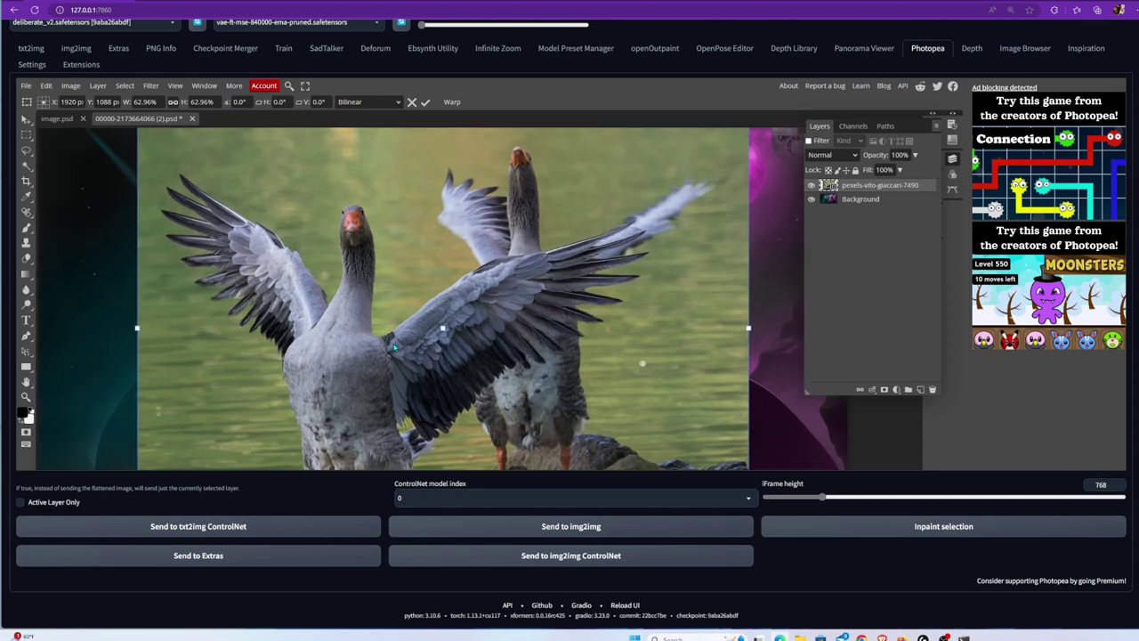
scroll(435, 358, "down", 1)
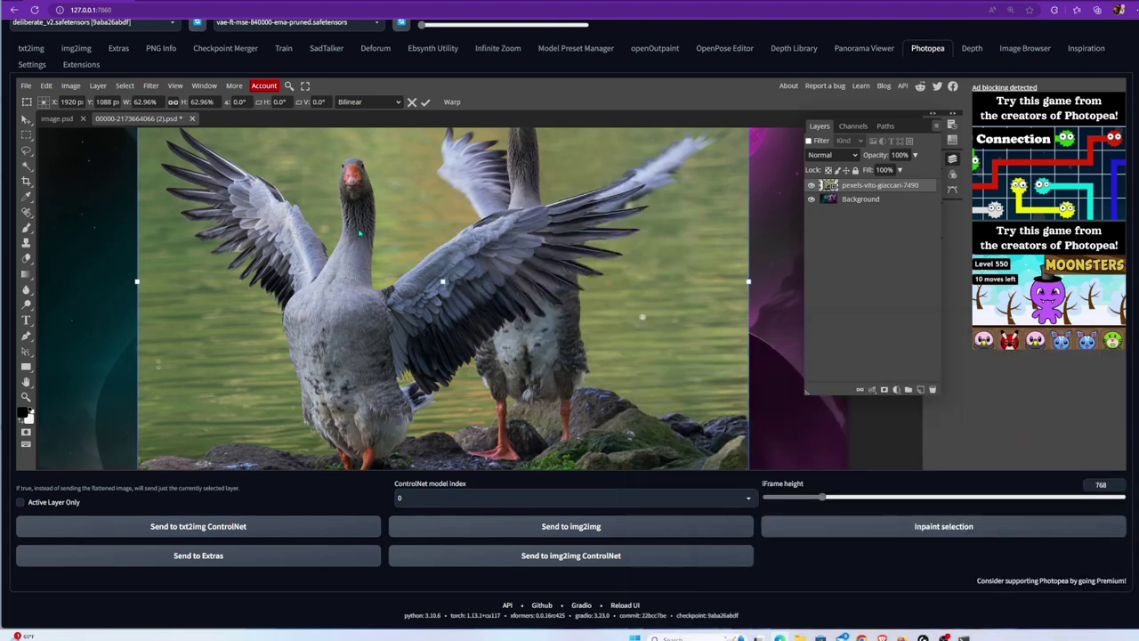
scroll(359, 296, "up", 1)
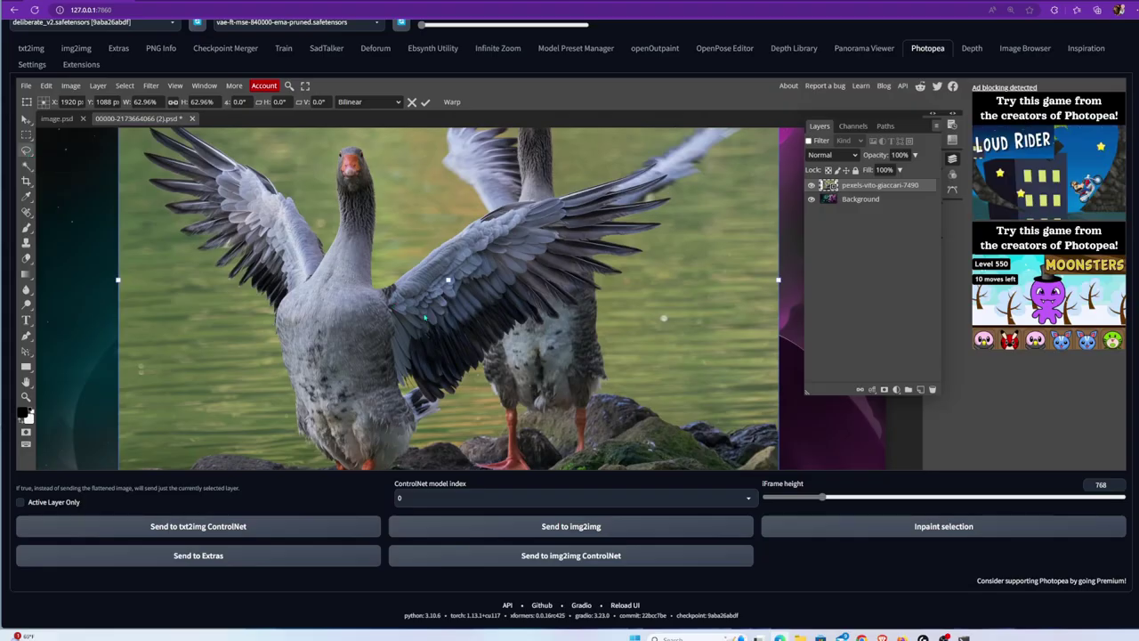
key("l")
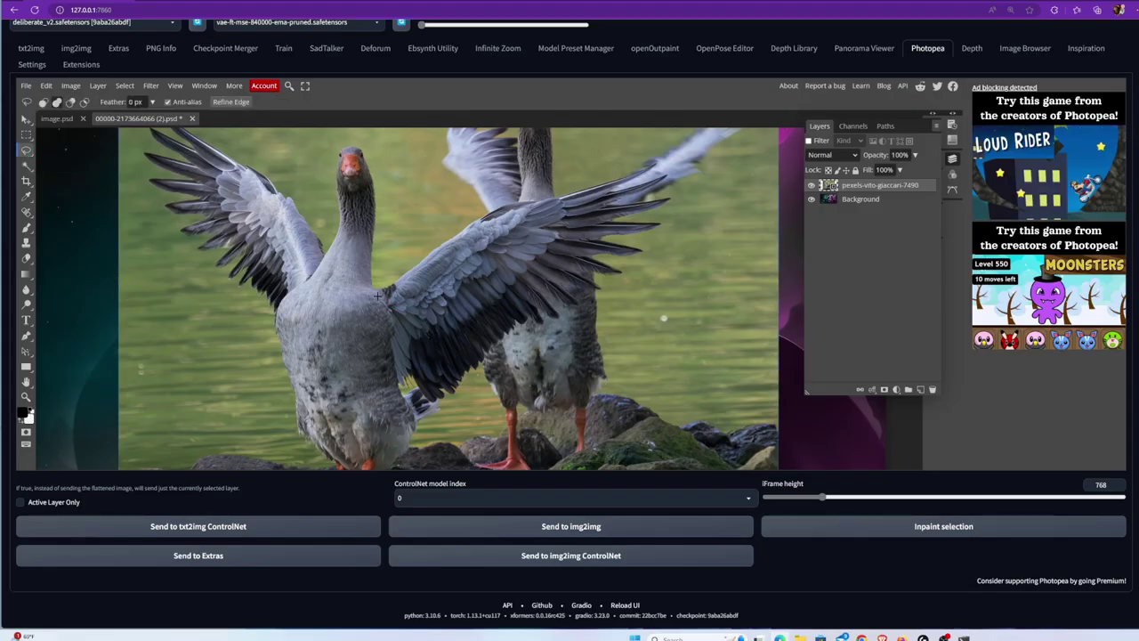
scroll(376, 293, "up", 1)
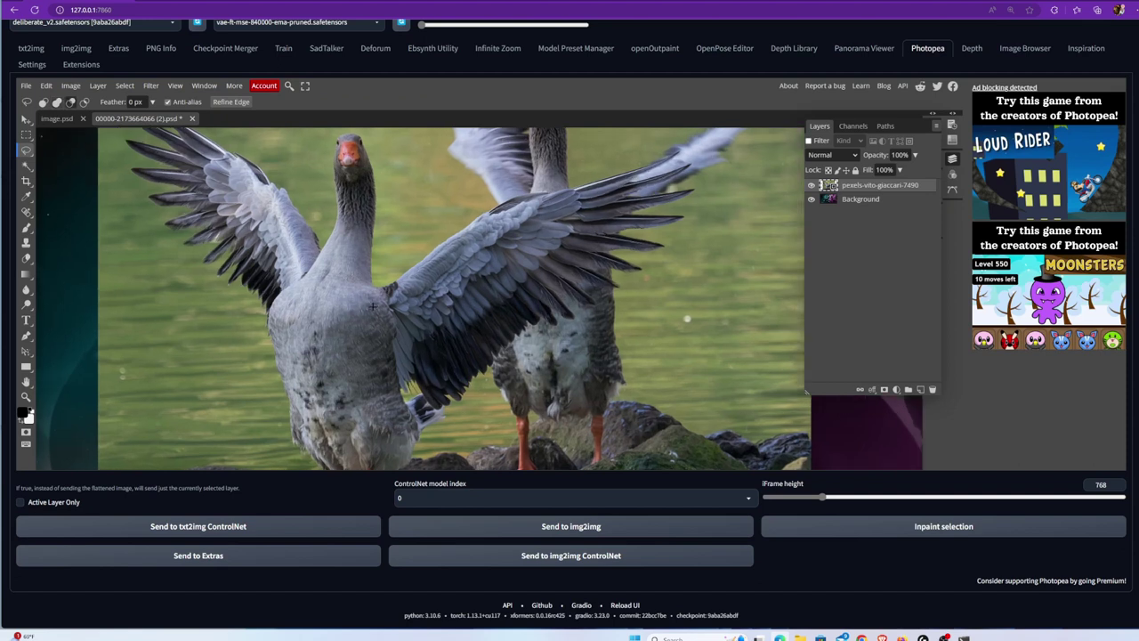
scroll(381, 292, "up", 1)
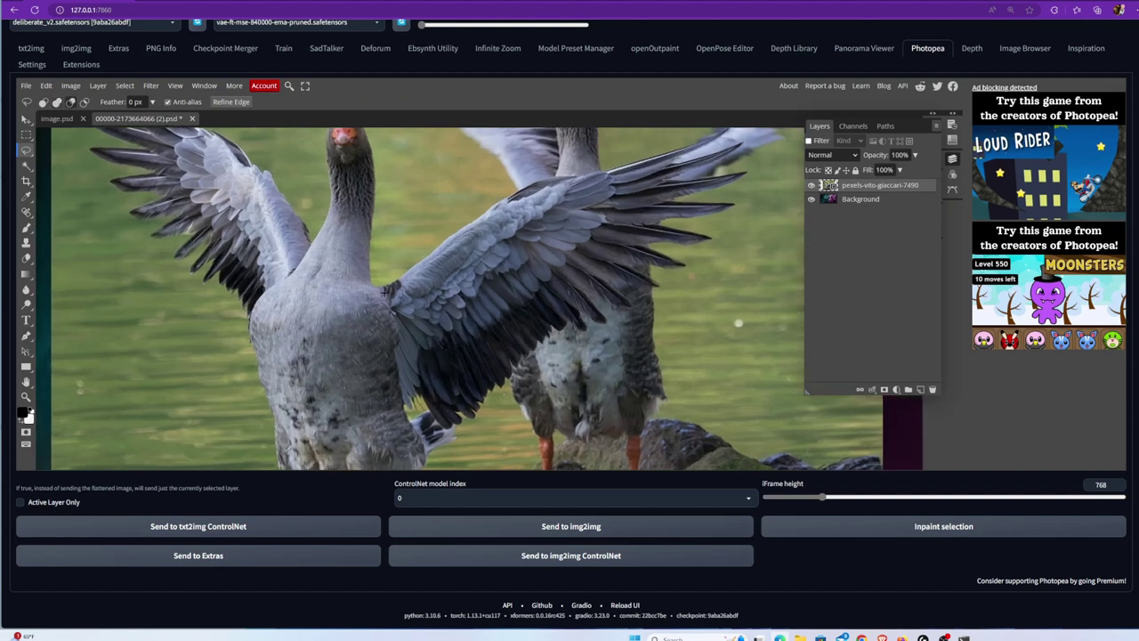
left_click_drag(555, 265, 594, 282)
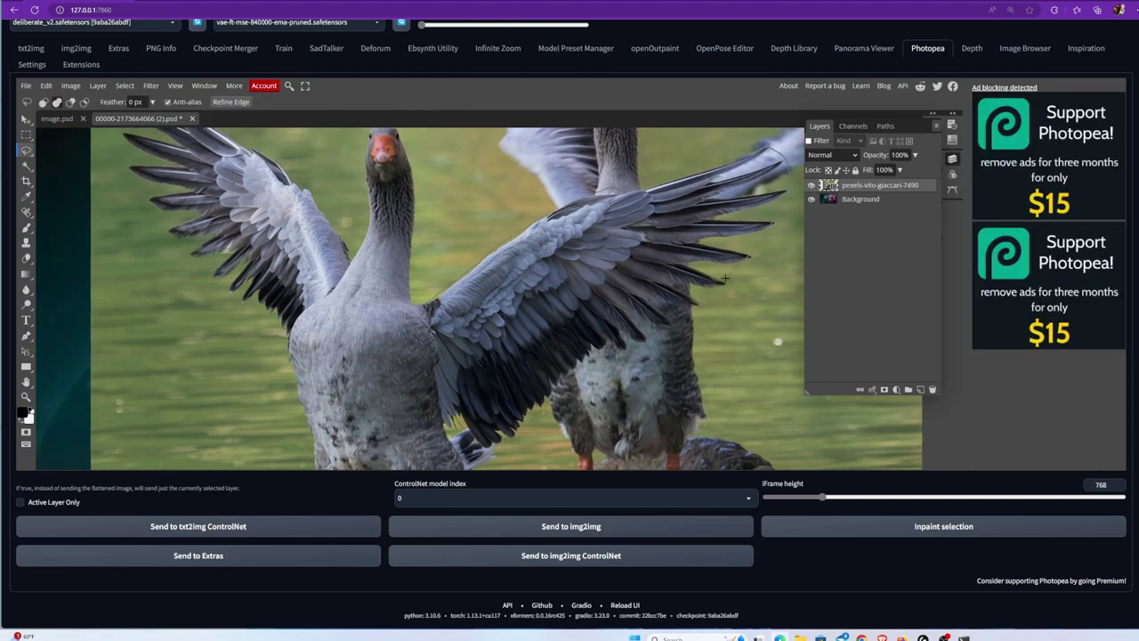
left_click_drag(684, 312, 569, 379)
mouse_move(511, 436)
left_mouse_down()
mouse_move(494, 446)
mouse_move(460, 421)
mouse_move(431, 307)
left_mouse_up()
- Rasterize the geese photo layer
left_click(46, 85)
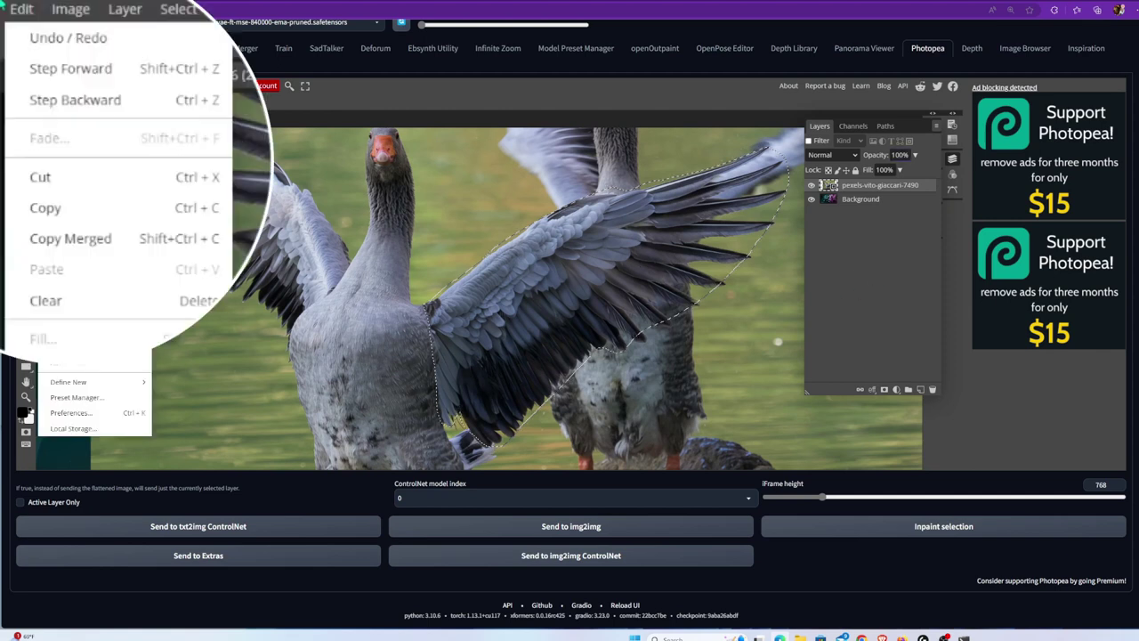
left_click(71, 185)
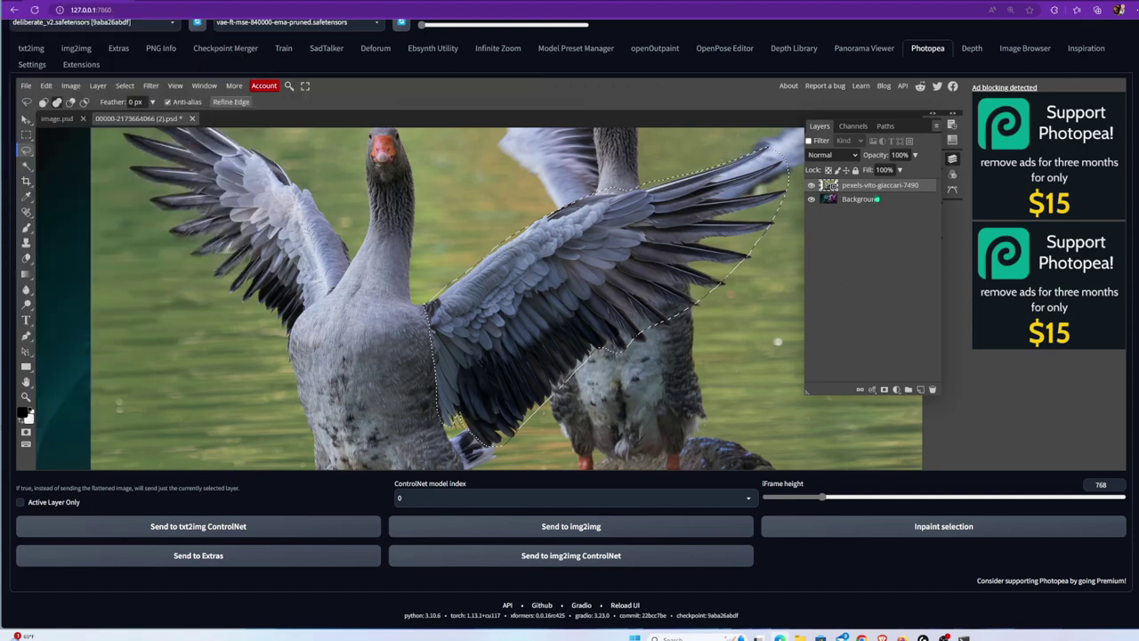
right_click(848, 184)
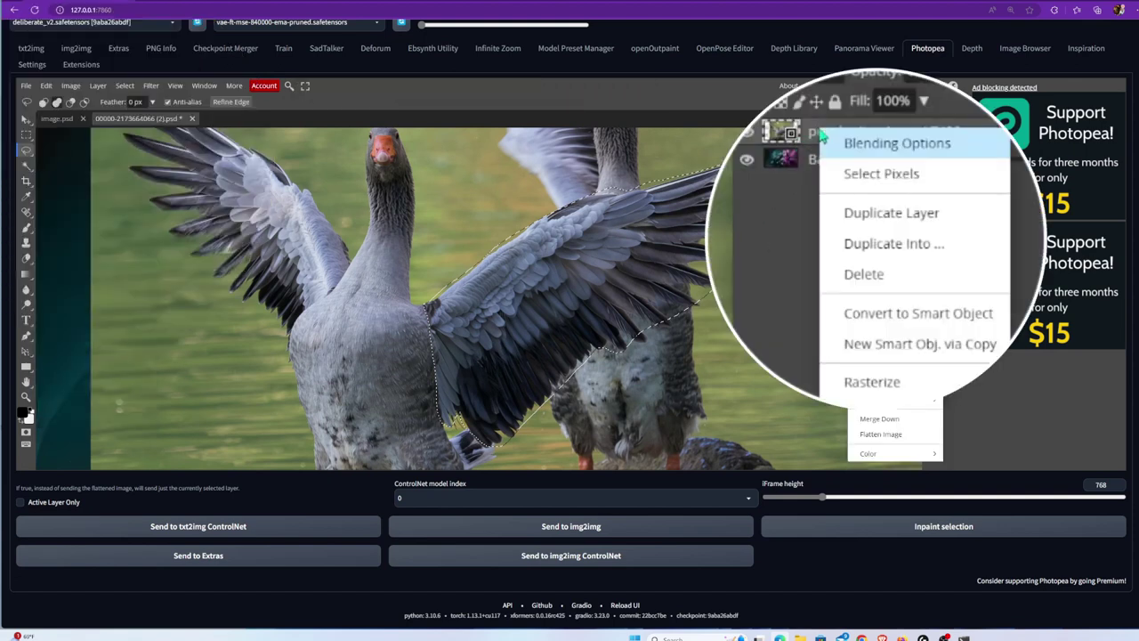
left_click(930, 381)
- Cut the selected wing from the geese photo and paste it as a new layer
left_click(46, 85)
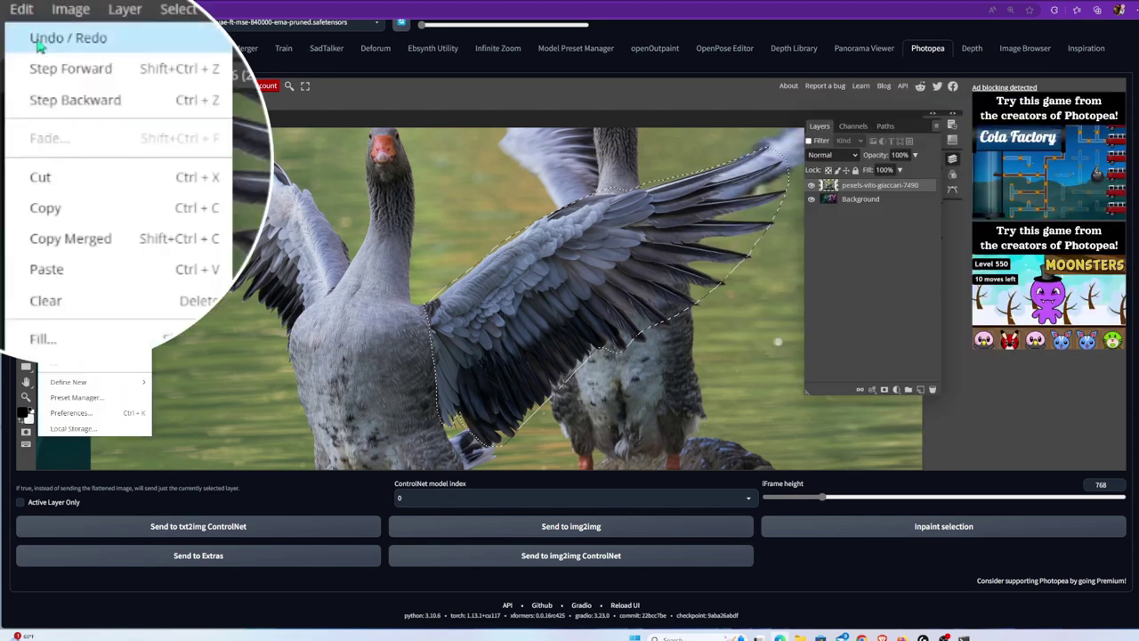
left_click(97, 178)
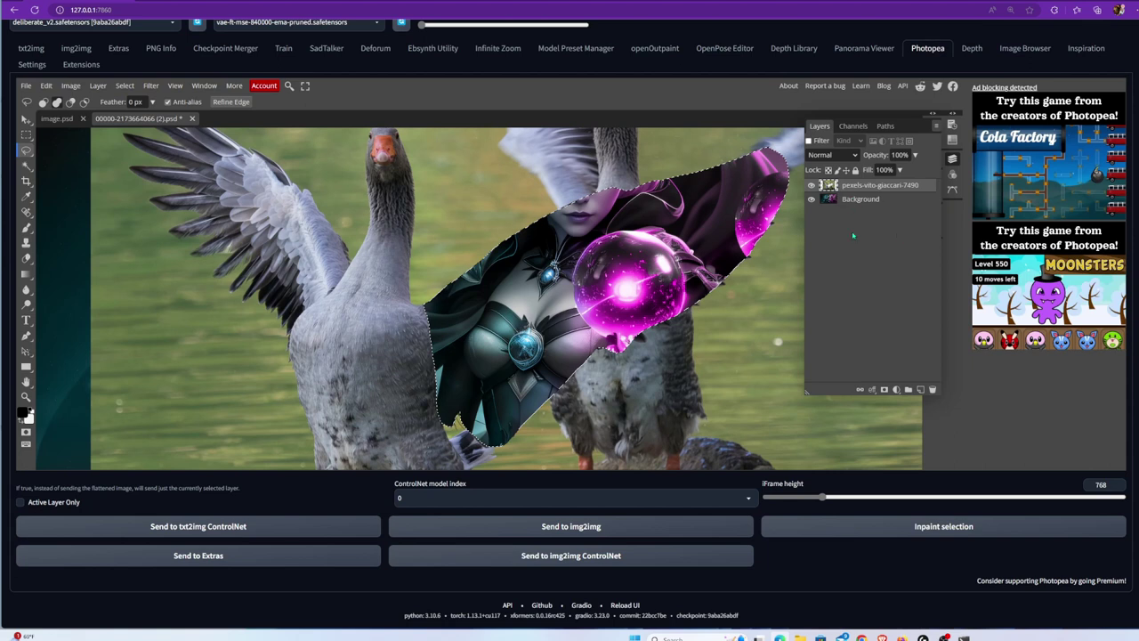
key("ctrl+v")
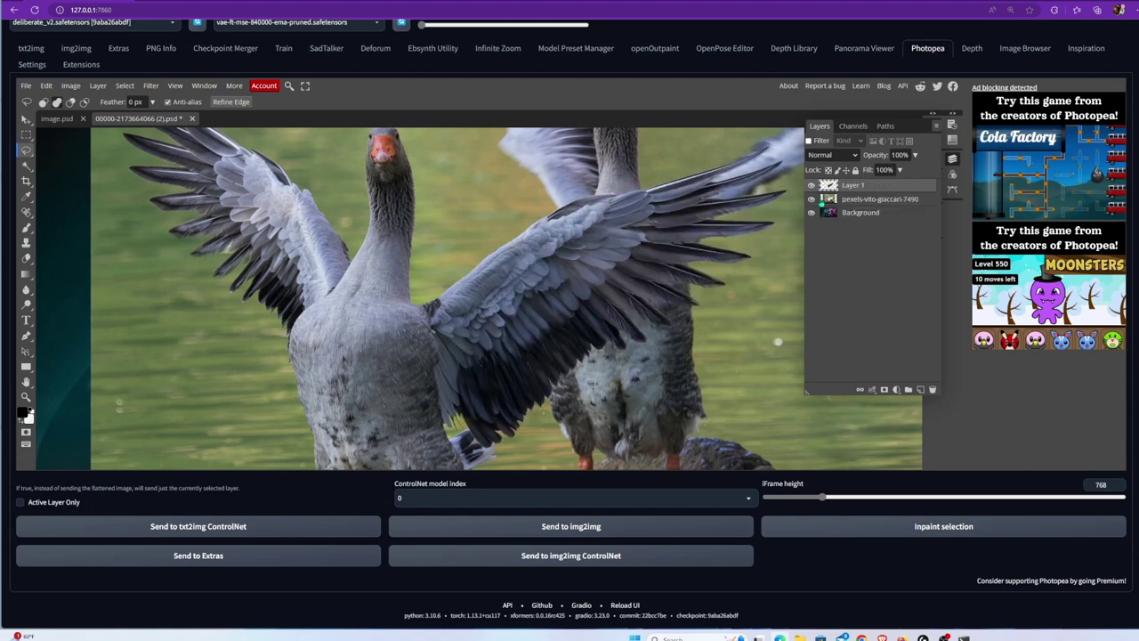
- Hide the geese photo and Background layers, and delete the green background around the wing using the Magic Wand
left_click(811, 200)
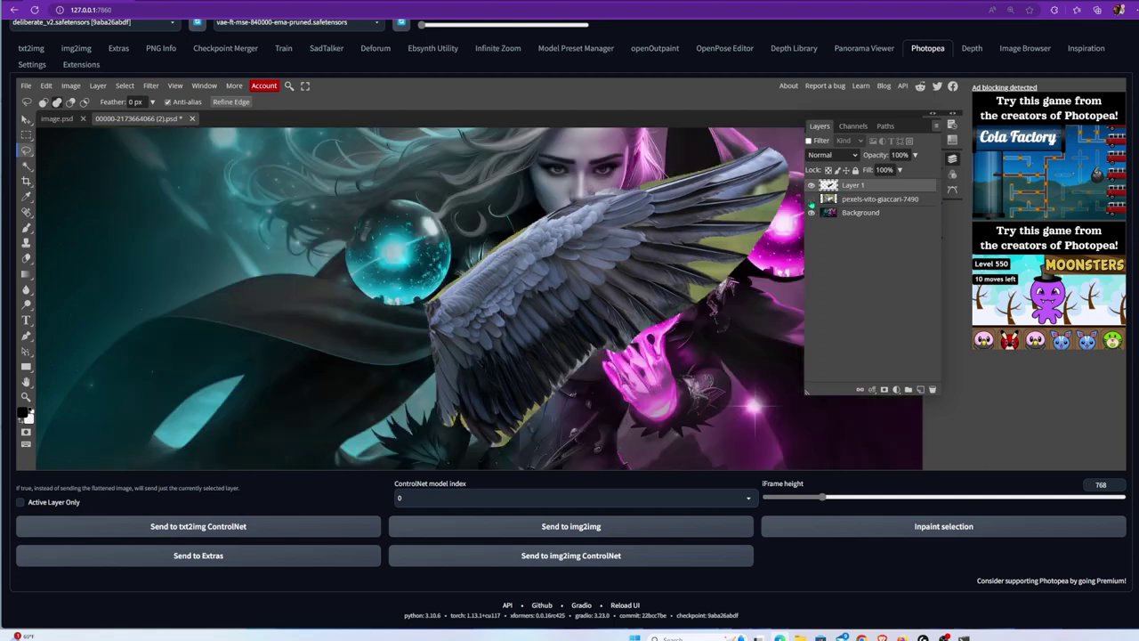
left_click(811, 213)
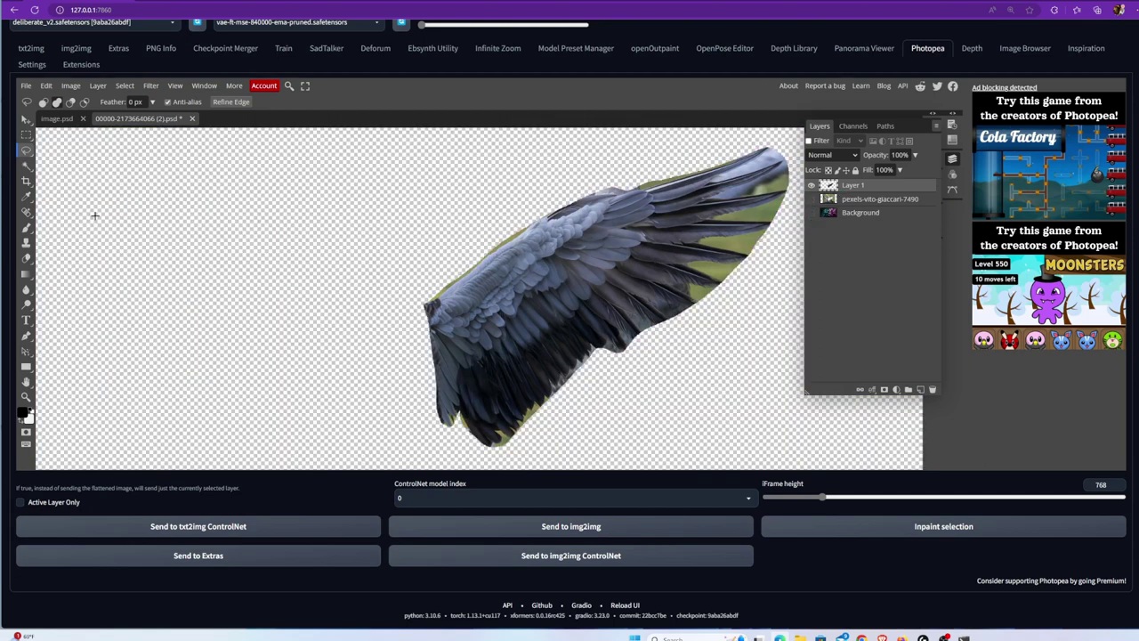
left_click(25, 165)
left_click(702, 246)
key("Delete")
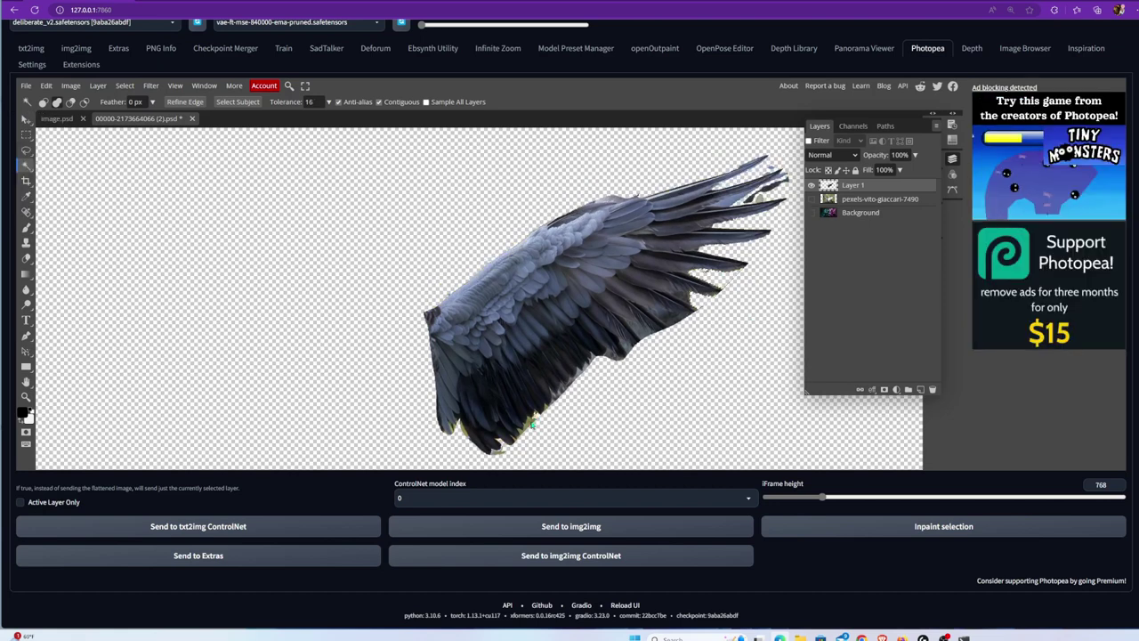
- Clean the leftover background fragments from the wing's feather tips and lower edge with the selection tools and the Eraser
left_click_drag(525, 432, 545, 409)
left_click(26, 150)
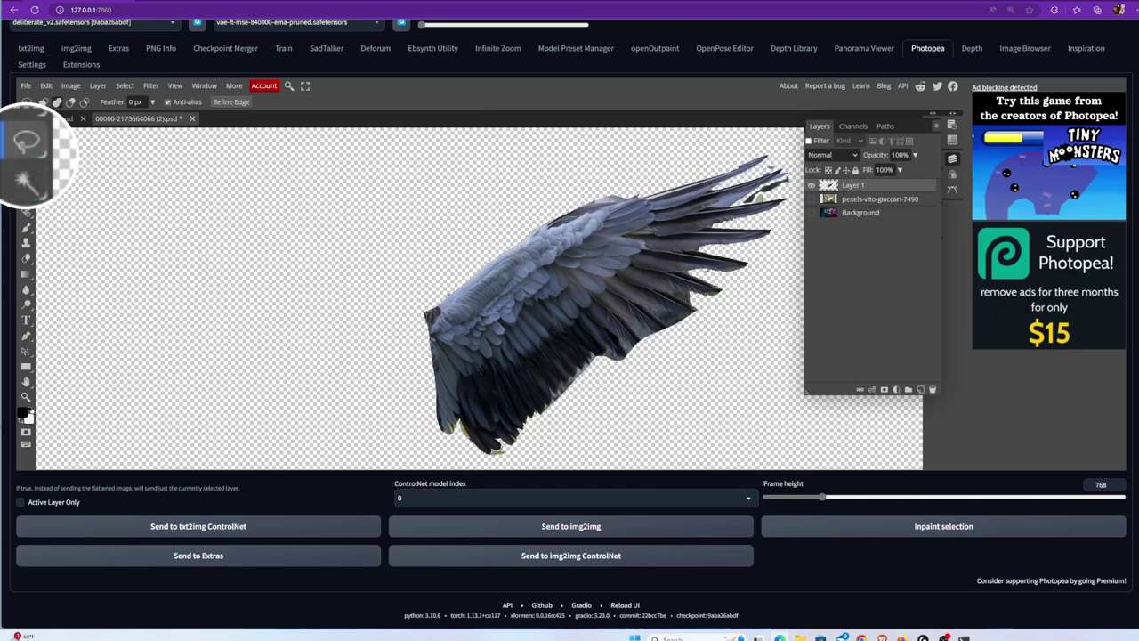
left_click(26, 165)
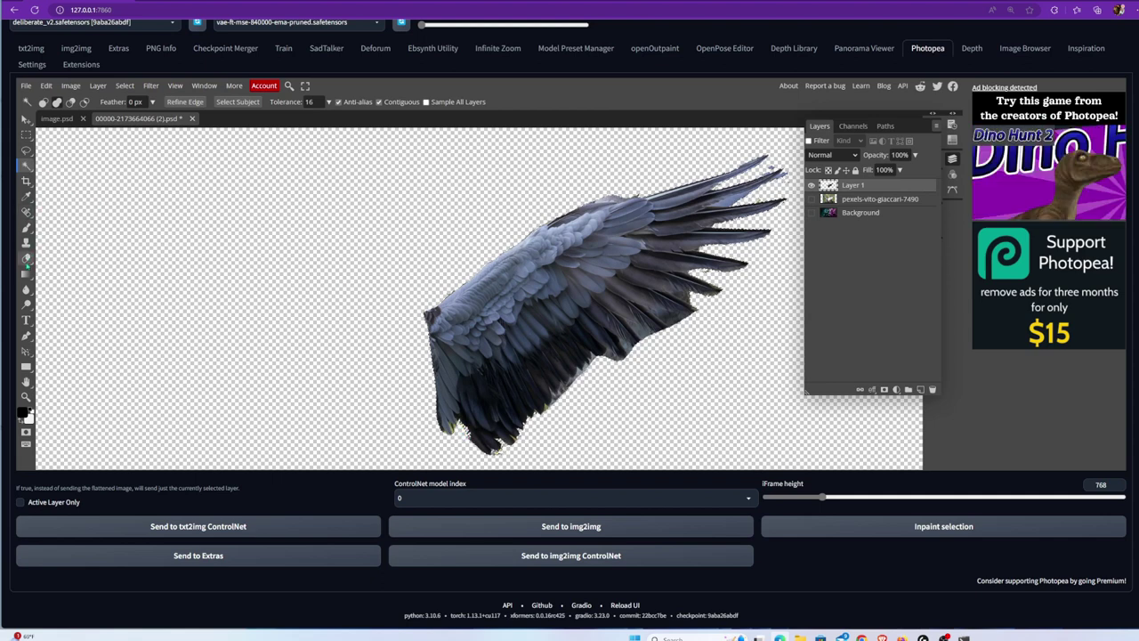
left_click(27, 258)
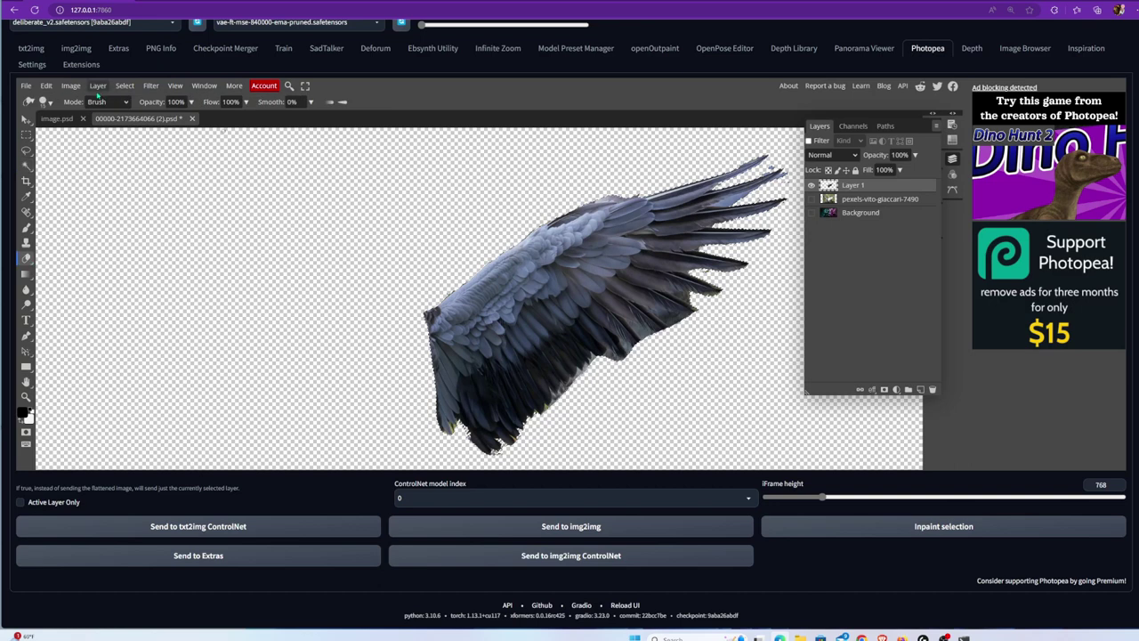
scroll(439, 217, "down", 1)
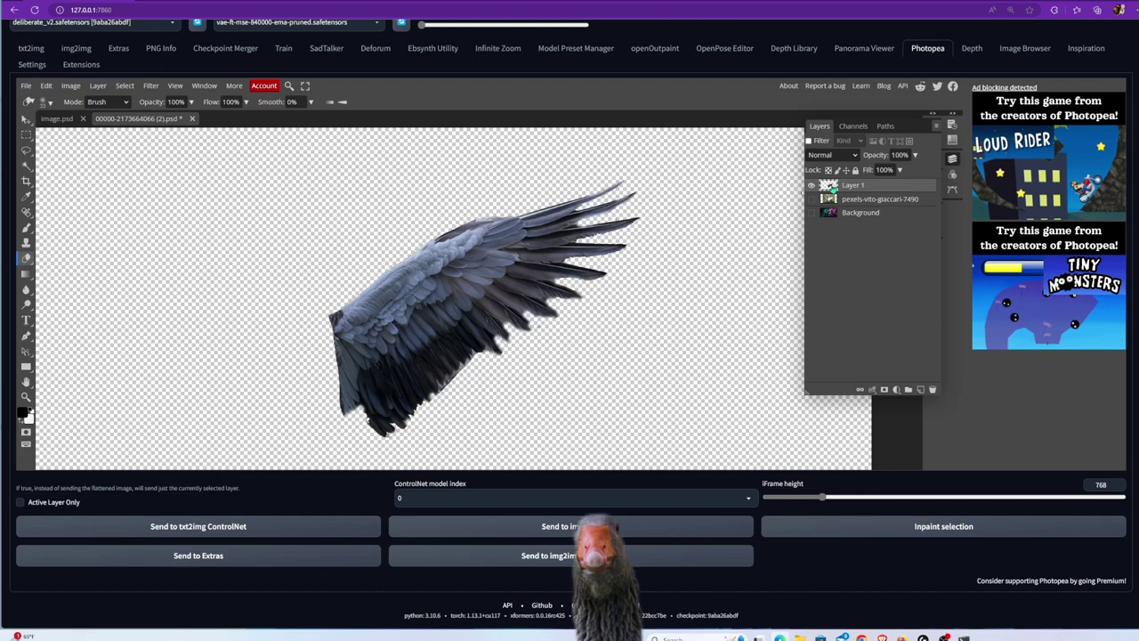
- Duplicate the wing layer and place the two wings side by side on the canvas
right_click(832, 187)
left_click(872, 227)
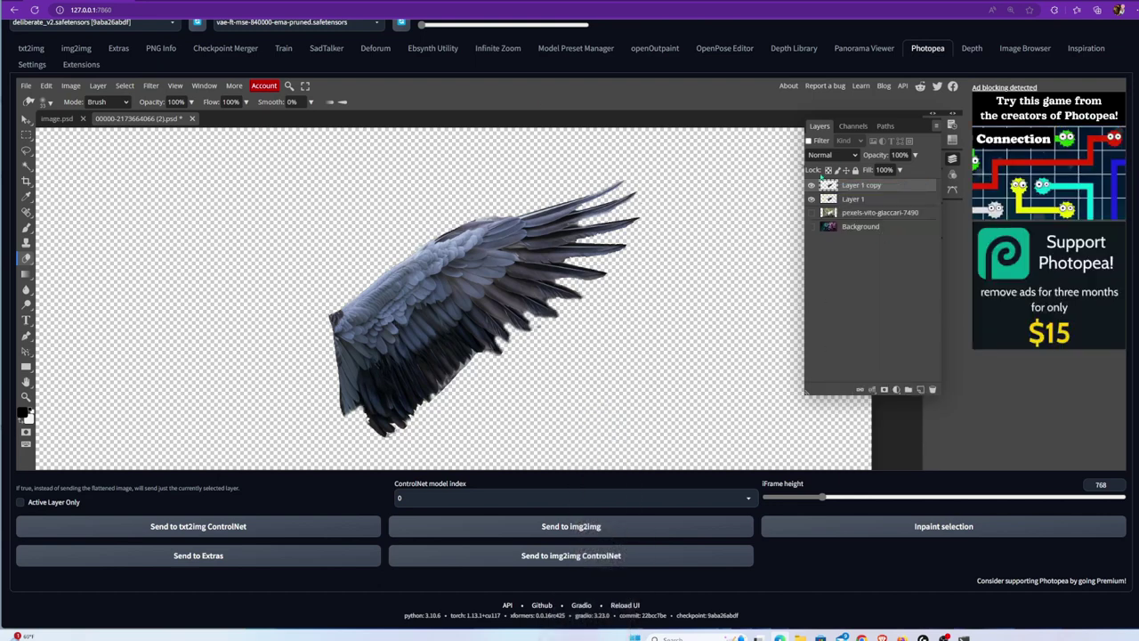
left_click(26, 119)
left_click_drag(480, 280, 629, 281)
left_click_drag(456, 279, 374, 265)
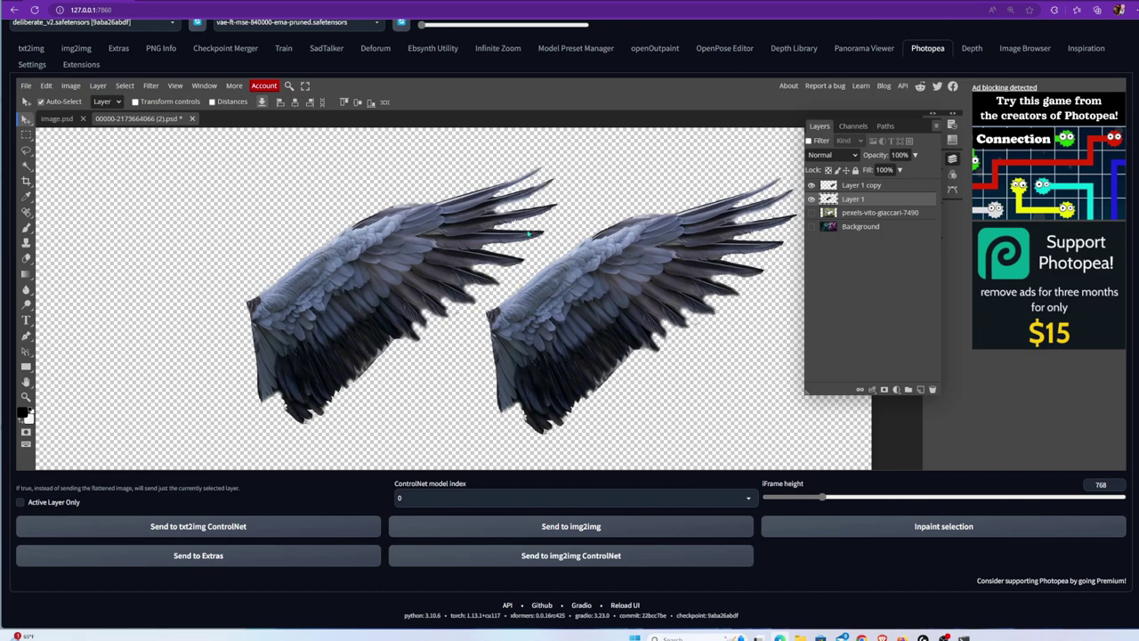
- Flip the left wing horizontally and space the two wings apart as a mirrored pair
left_click(46, 86)
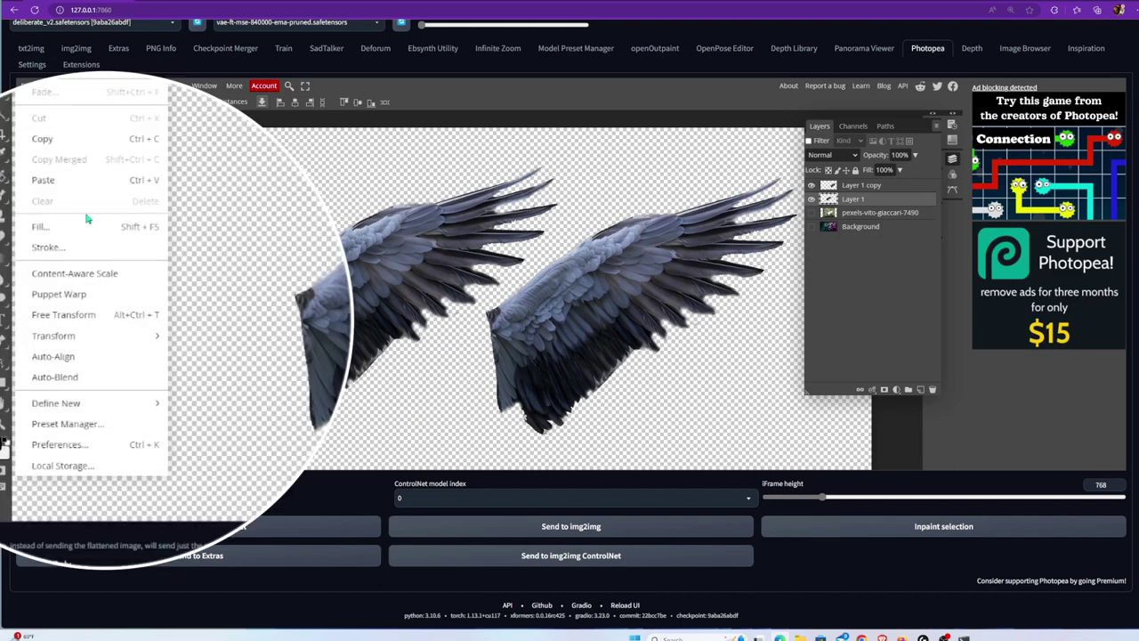
mouse_move(67, 330)
left_click(236, 490)
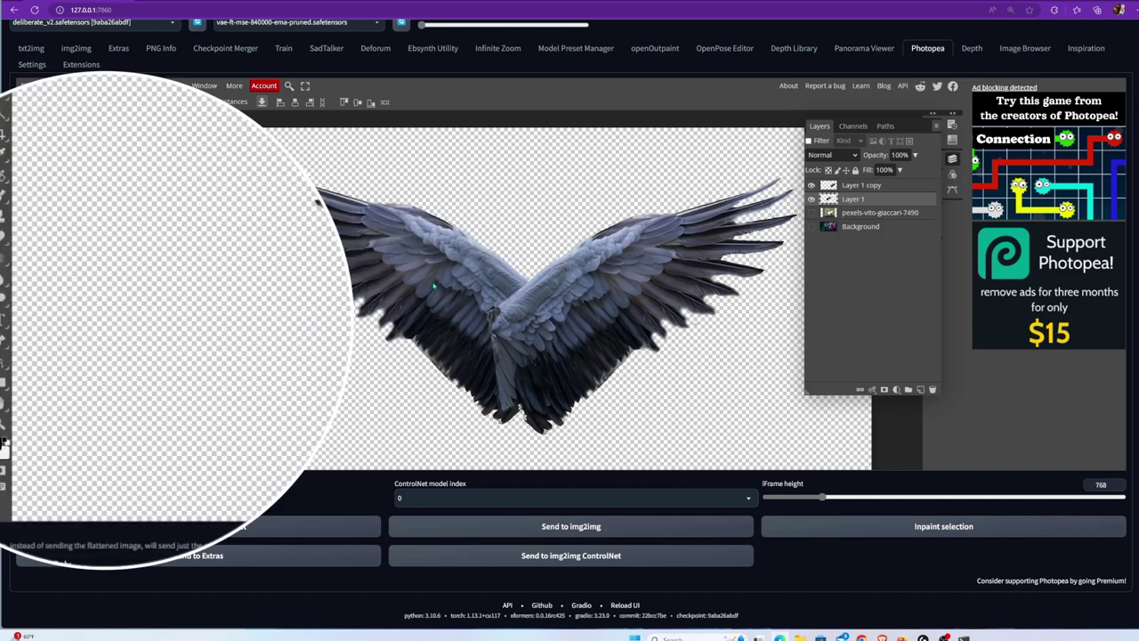
left_click_drag(586, 308, 618, 277)
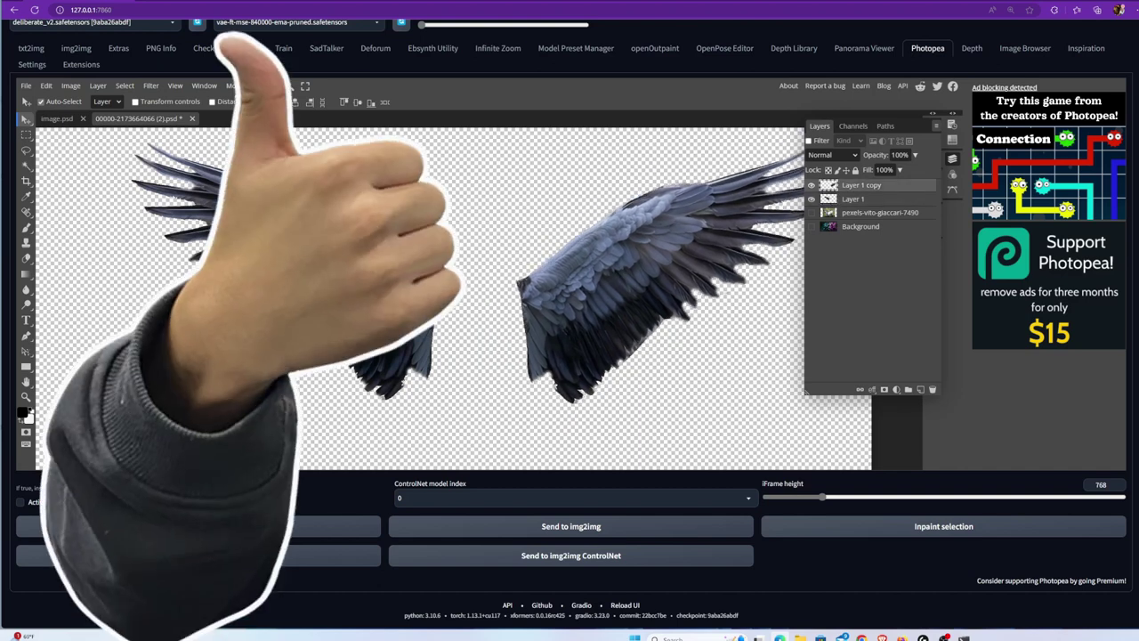
left_click_drag(374, 302, 357, 304)
- Delete the geese photo layer and show both wing layers together with the Background artwork
right_click(833, 198)
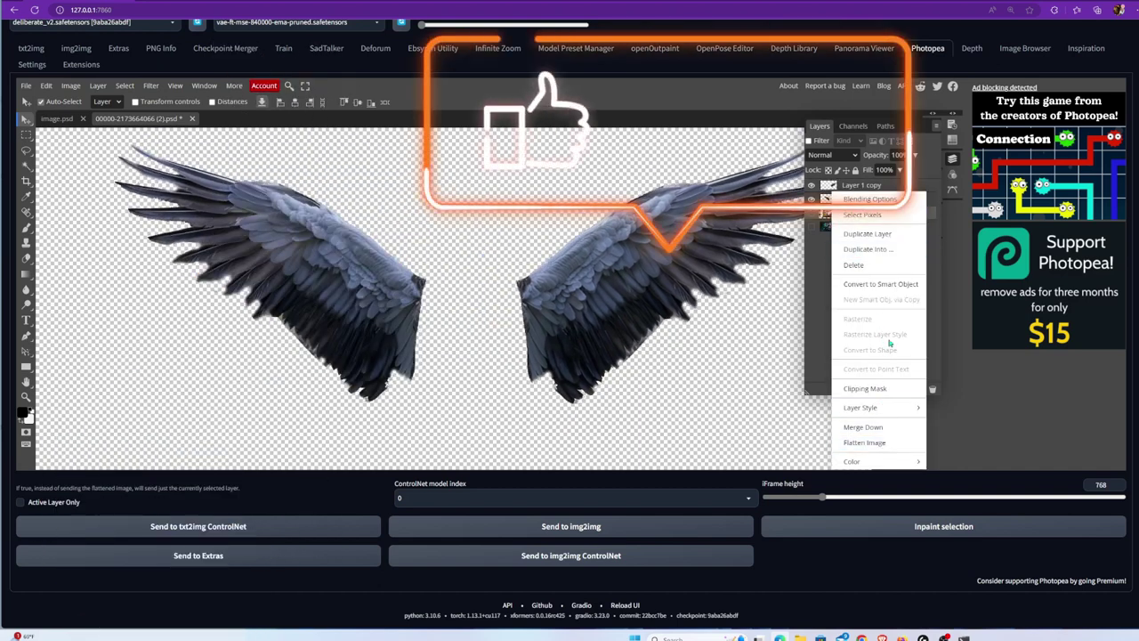
left_click(885, 264)
right_click(860, 213)
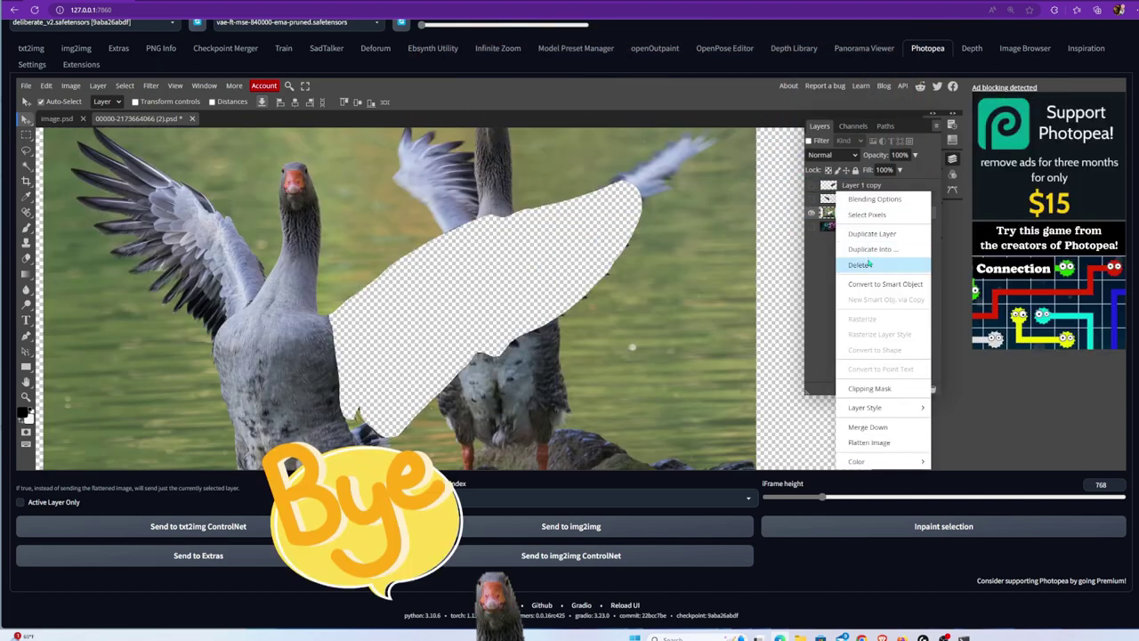
left_click(860, 265)
left_click(811, 185)
left_click(811, 199)
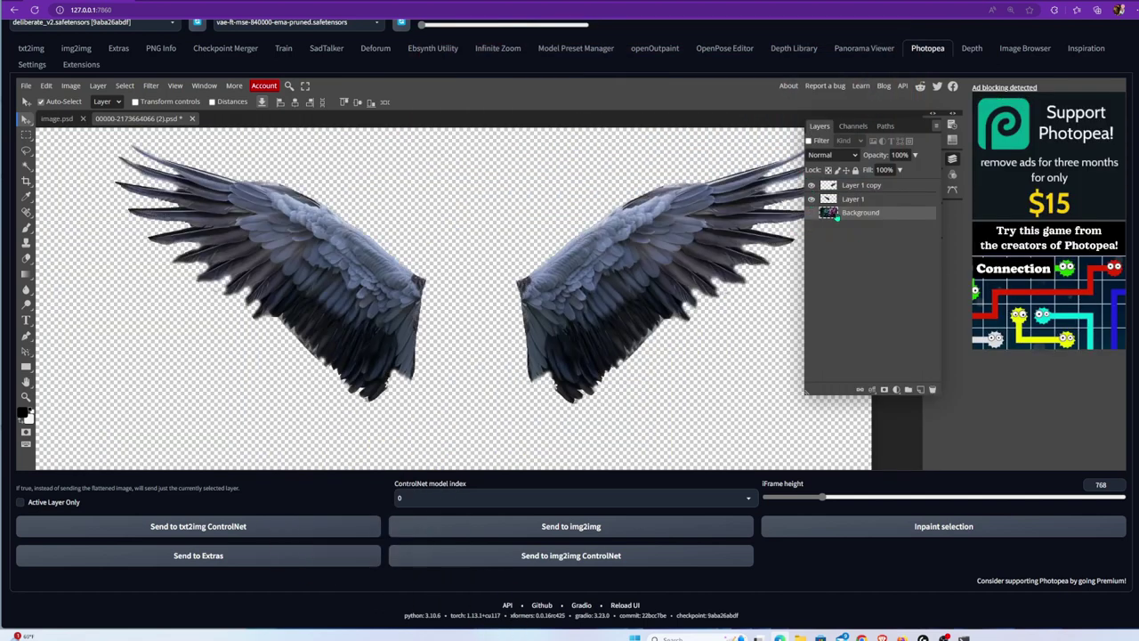
left_click(811, 212)
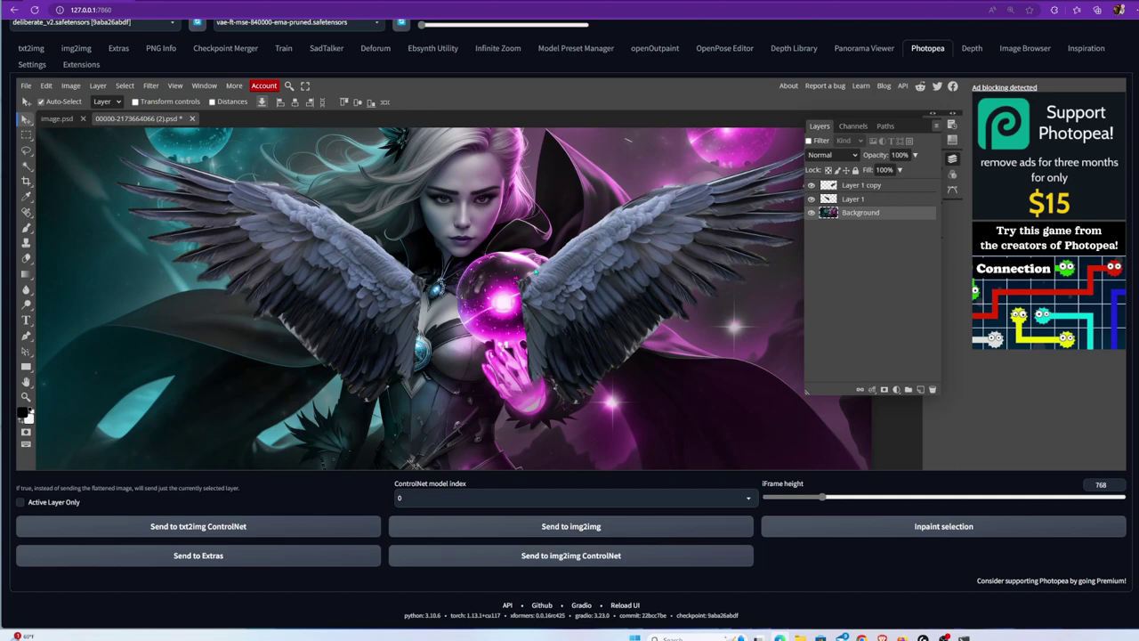
- Move each wing up beside the woman's shoulders so the pair frames her in the artwork
left_click_drag(643, 275, 612, 250)
left_click_drag(374, 289, 344, 253)
scroll(442, 269, "down", 4)
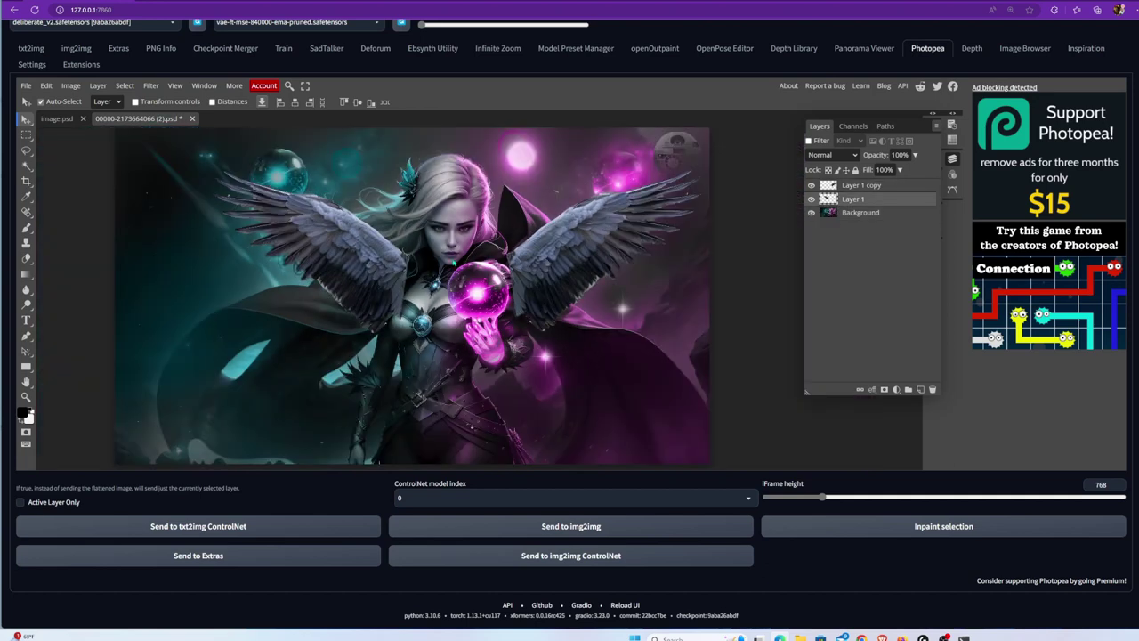
scroll(524, 211, "up", 1)
left_click_drag(592, 243, 587, 240)
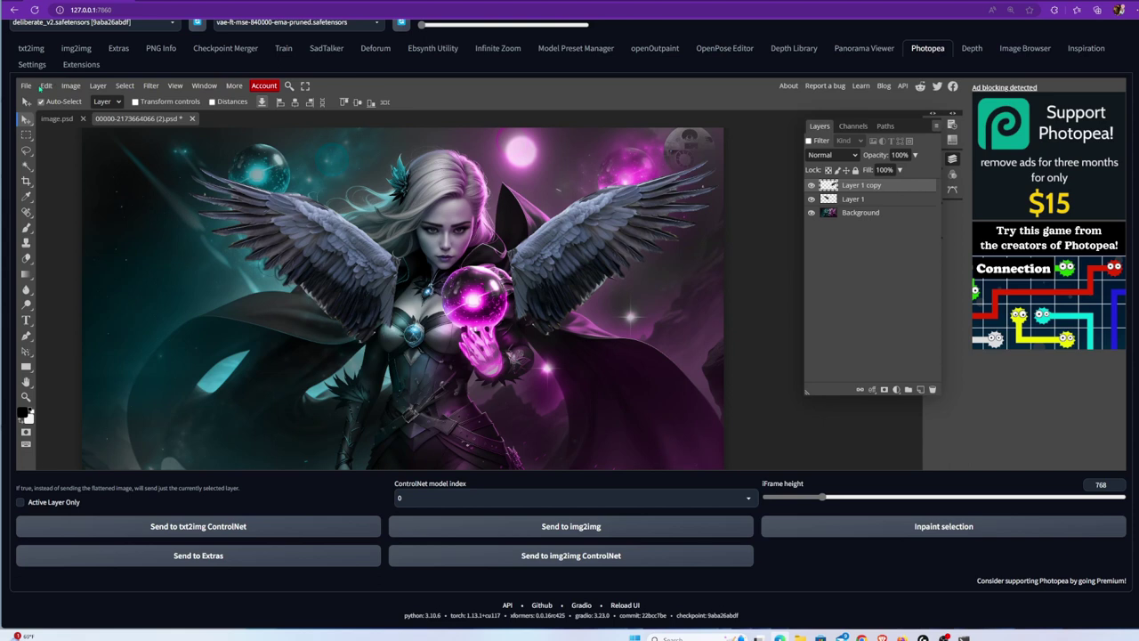
- Transform the right wing to about 126% width, 116% height and -8.8° rotation at the shoulder, and enlarge and position the left wing to match
left_click(49, 86)
mouse_move(104, 332)
left_click(174, 381)
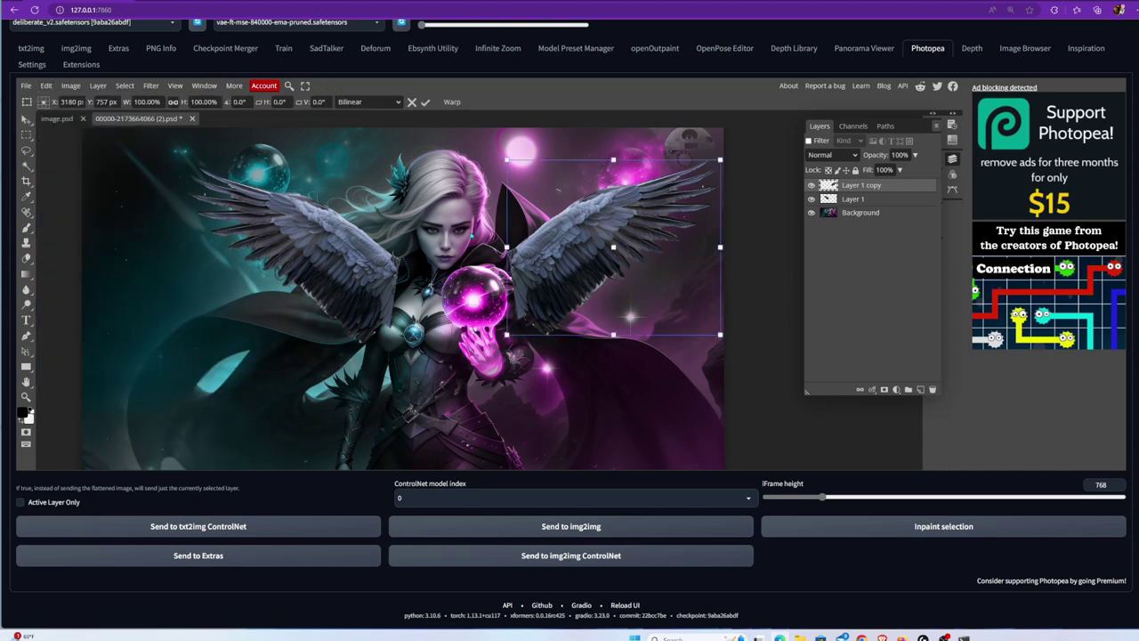
left_click_drag(720, 159, 728, 136)
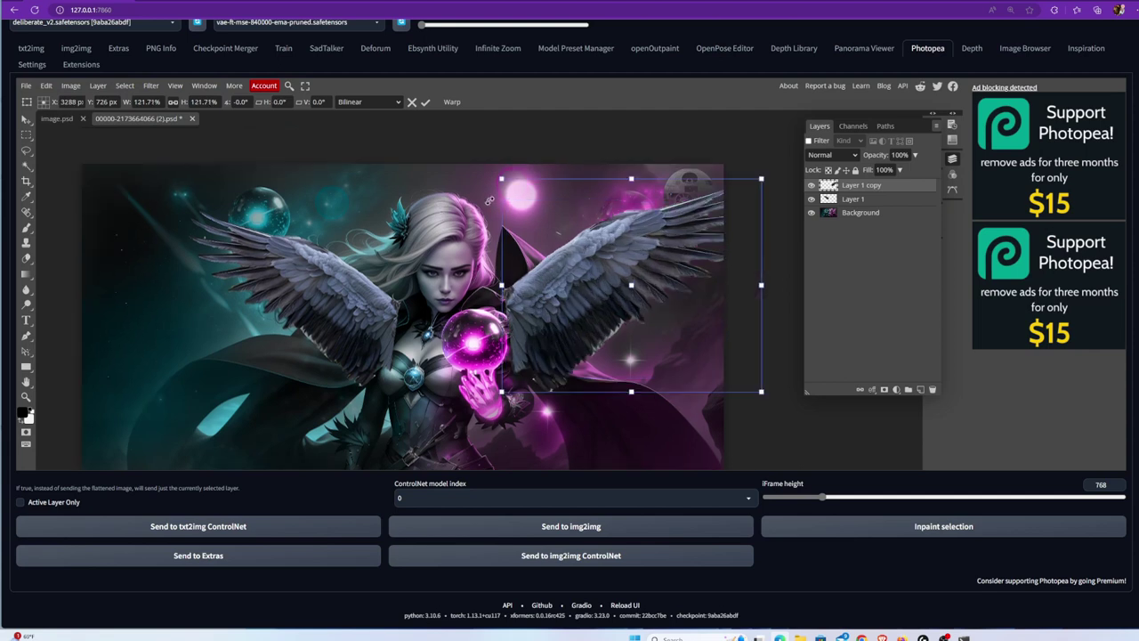
left_click_drag(492, 204, 497, 219)
left_click_drag(598, 274, 587, 264)
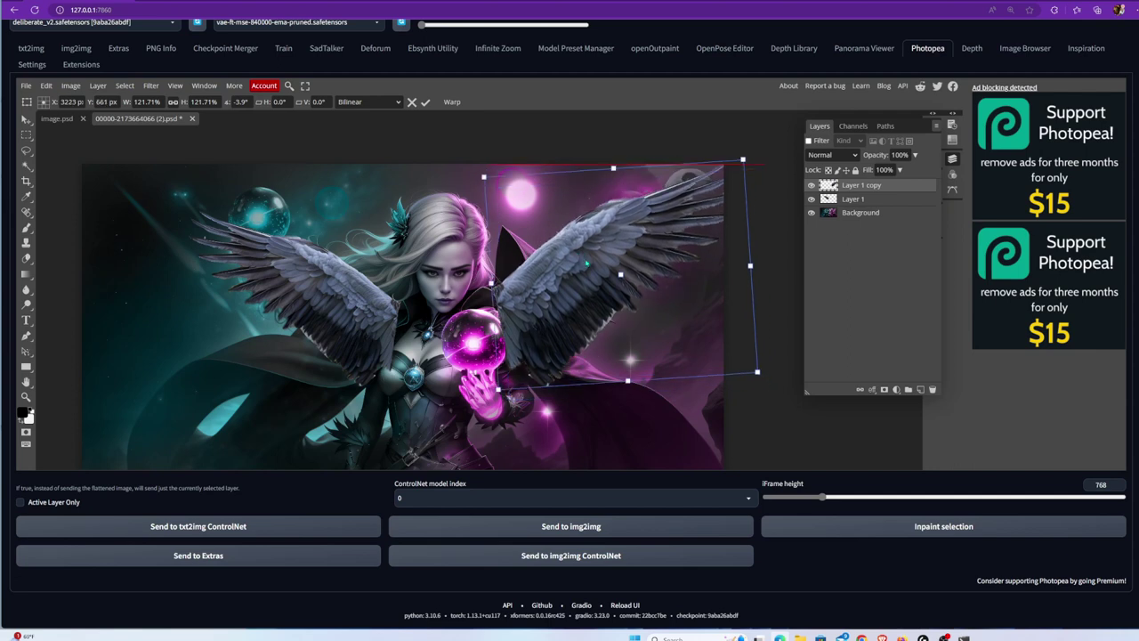
mouse_move(756, 372)
left_mouse_down()
mouse_move(732, 402)
mouse_move(734, 337)
mouse_move(783, 354)
mouse_move(765, 361)
left_mouse_up()
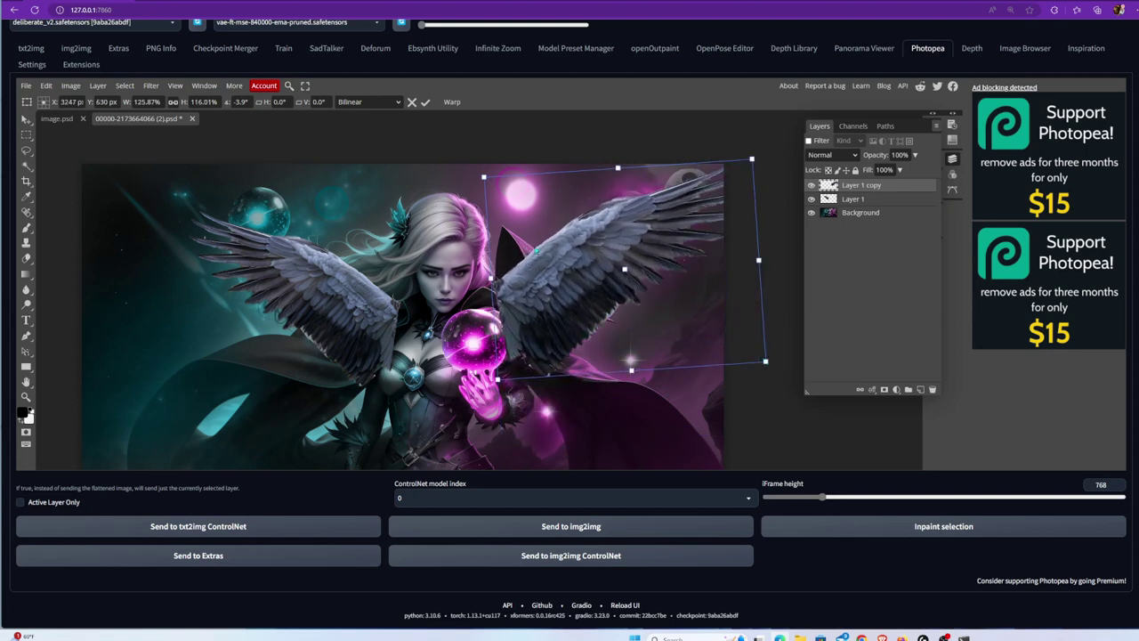
left_click_drag(473, 199, 479, 216)
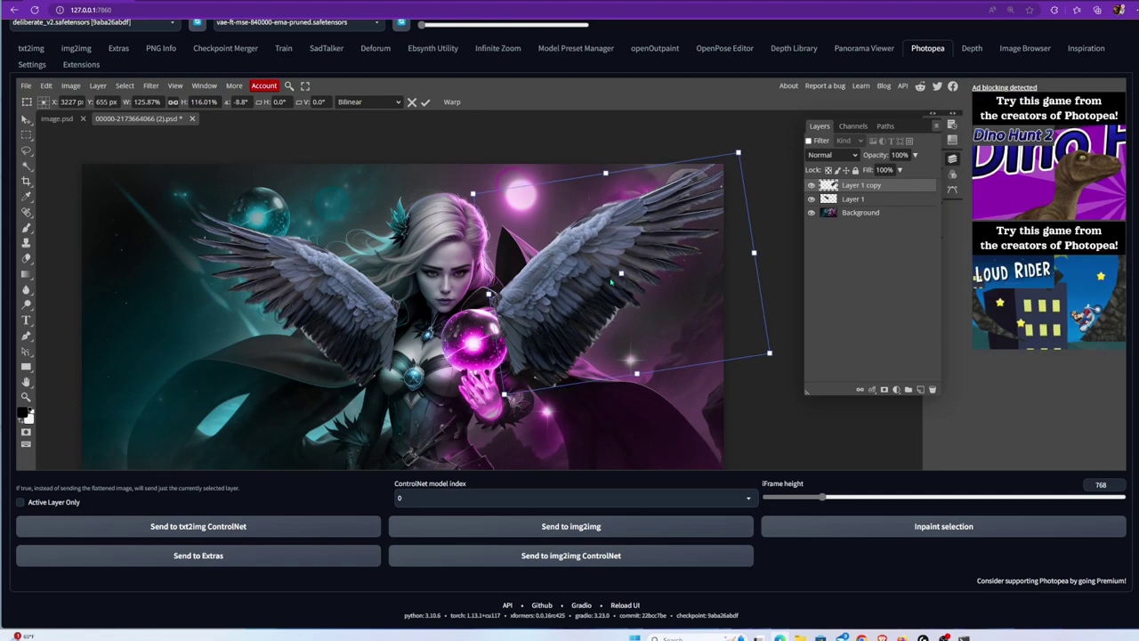
left_click_drag(611, 282, 613, 284)
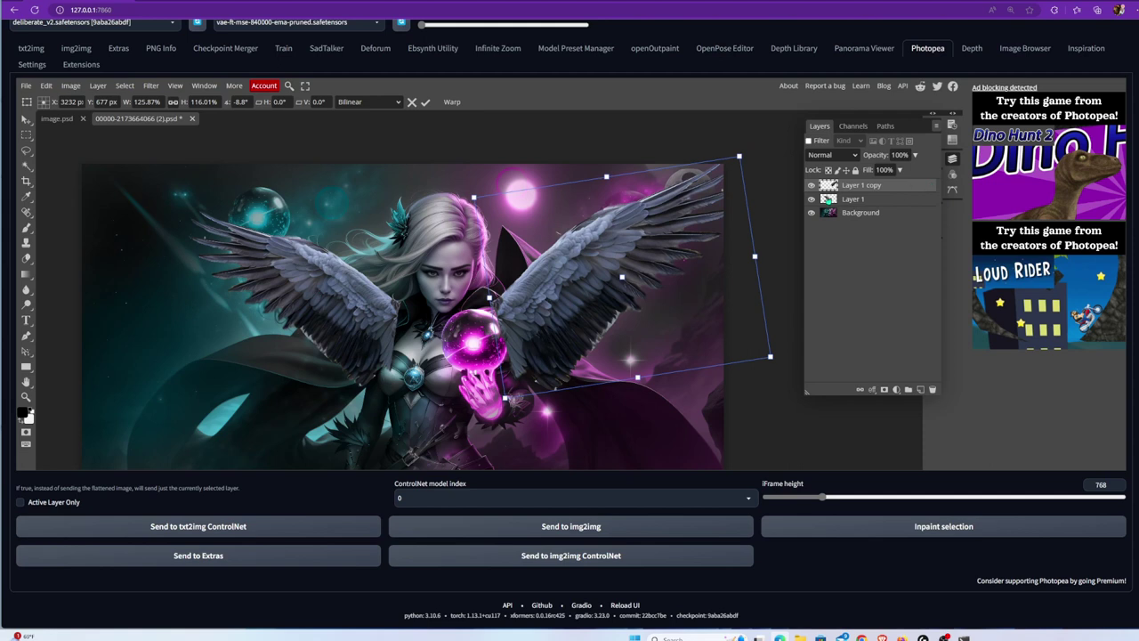
left_click(829, 199)
left_click_drag(345, 324, 342, 321)
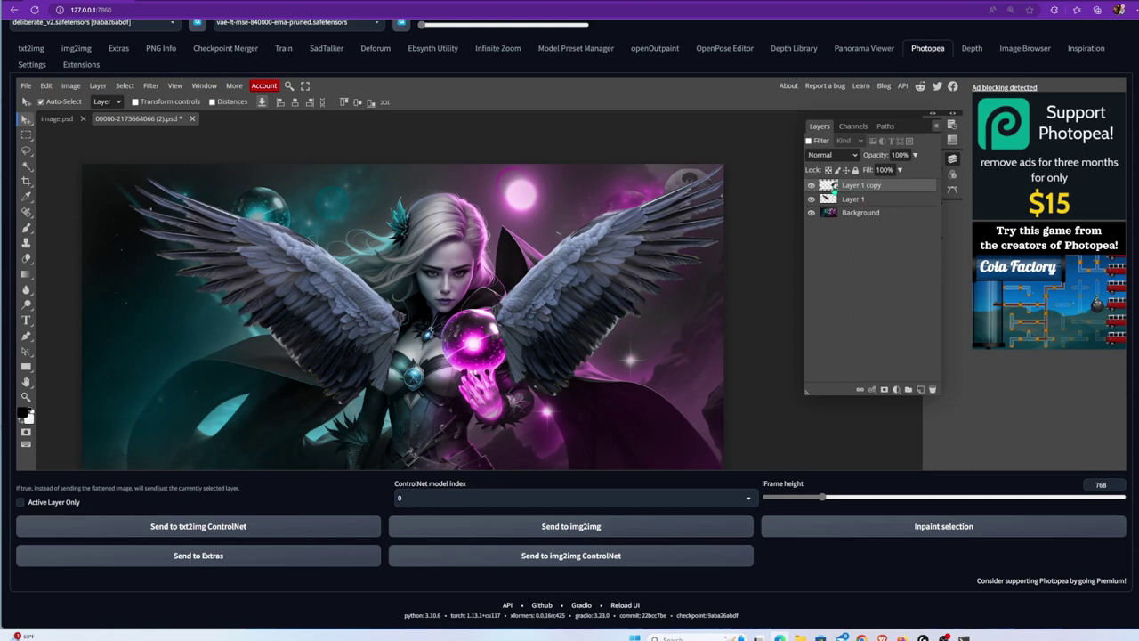
- Merge the two wing layers into one and shift the wing pair slightly upward on the woman
left_click(853, 201, "shift")
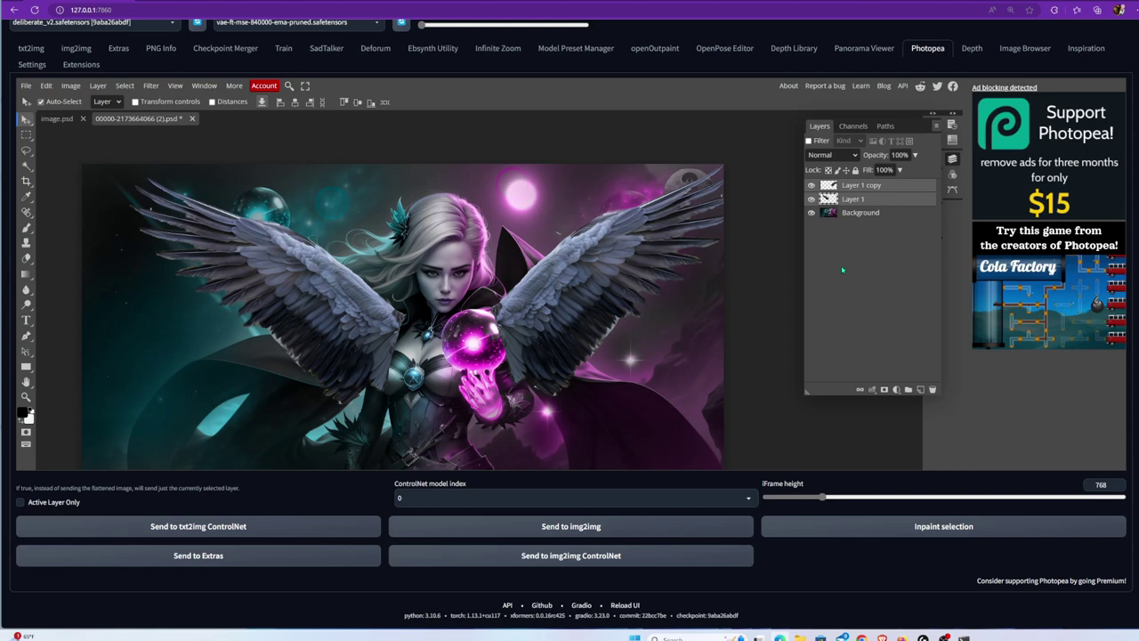
right_click(858, 203)
left_click(890, 426)
mouse_move(542, 321)
left_mouse_down()
mouse_move(539, 332)
mouse_move(540, 312)
left_mouse_up()
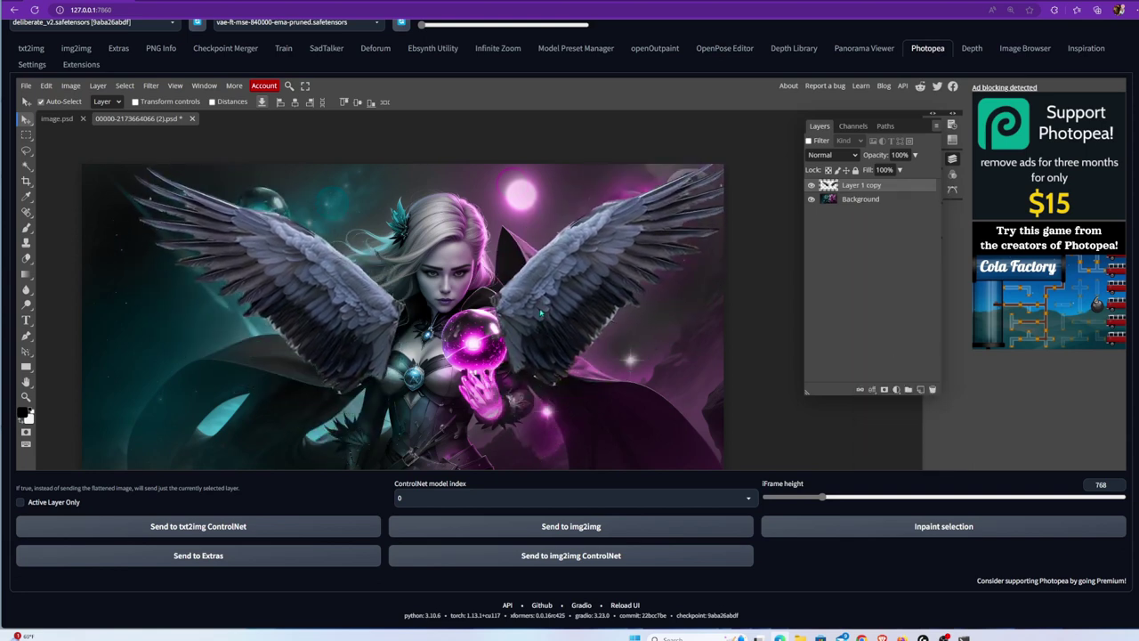
- Duplicate the Background layer and place the copy at the top of the layer stack, above the wings
right_click(840, 204)
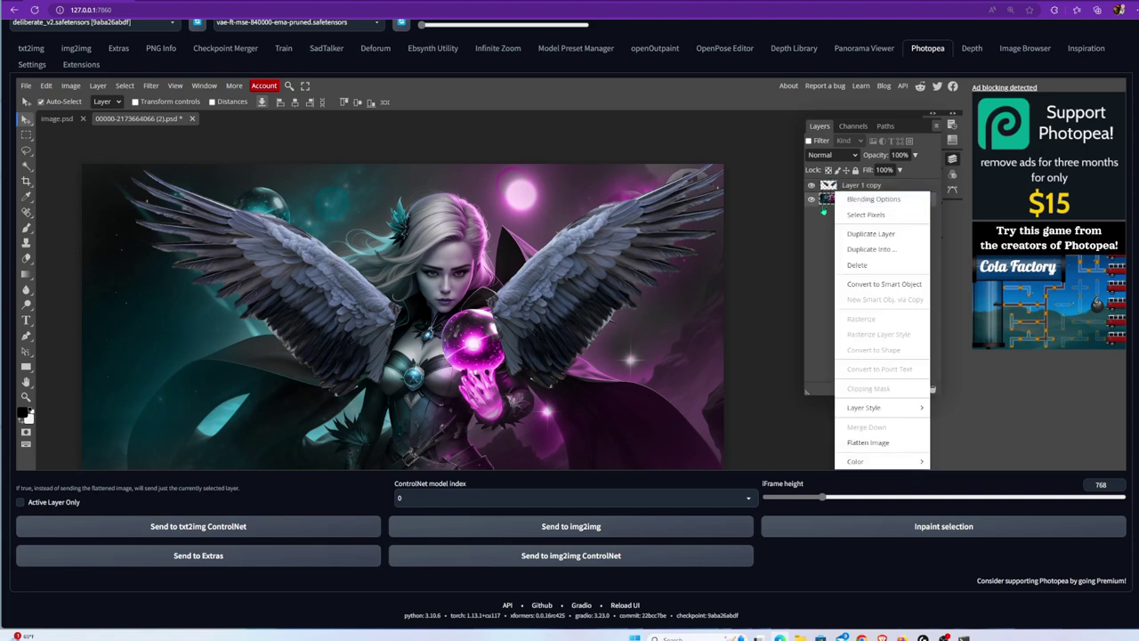
left_click(847, 233)
left_click_drag(830, 204, 837, 177)
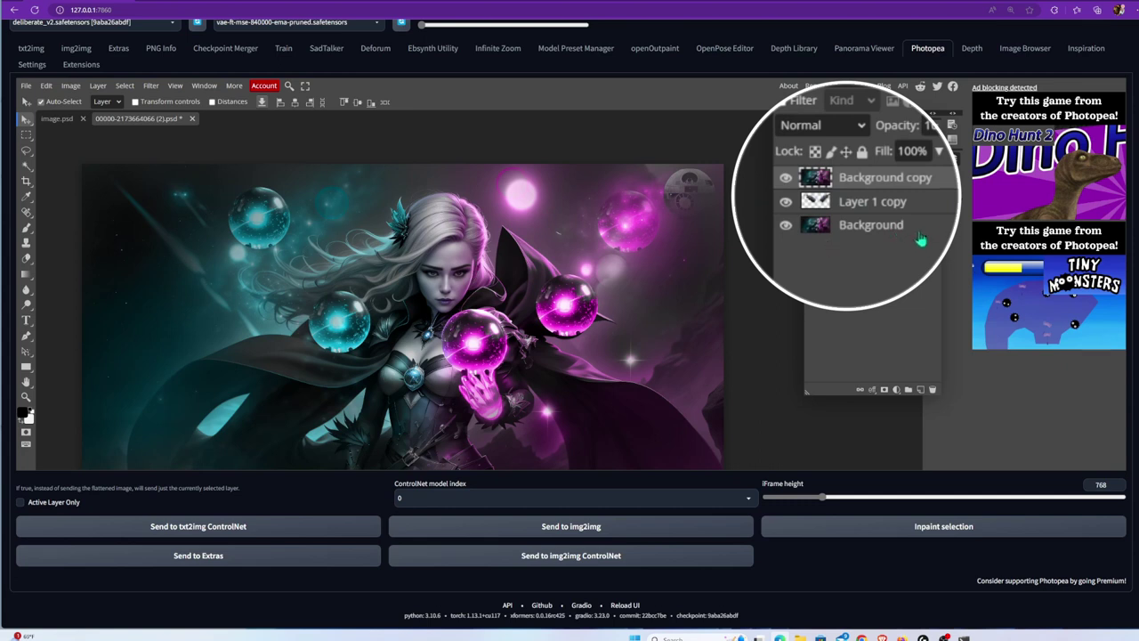
- Rename the lowest Background layer as Floor
double_click(862, 230)
type("Floor")
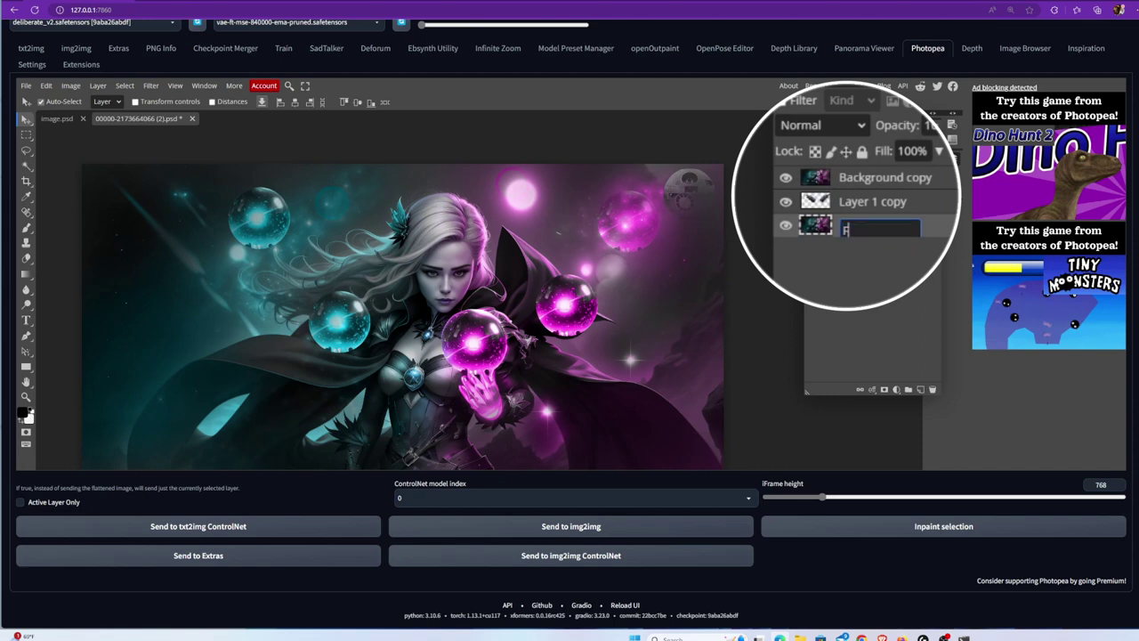
key("Return")
- Rename the merged wing layer as Lettuce and Ham
double_click(912, 207)
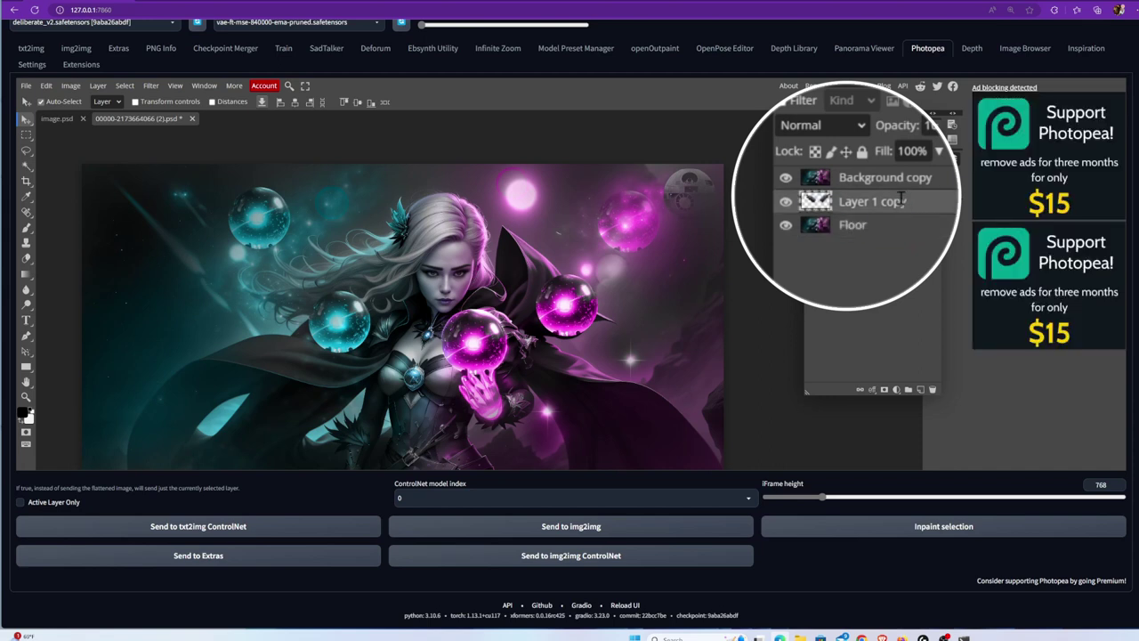
type("Lettu")
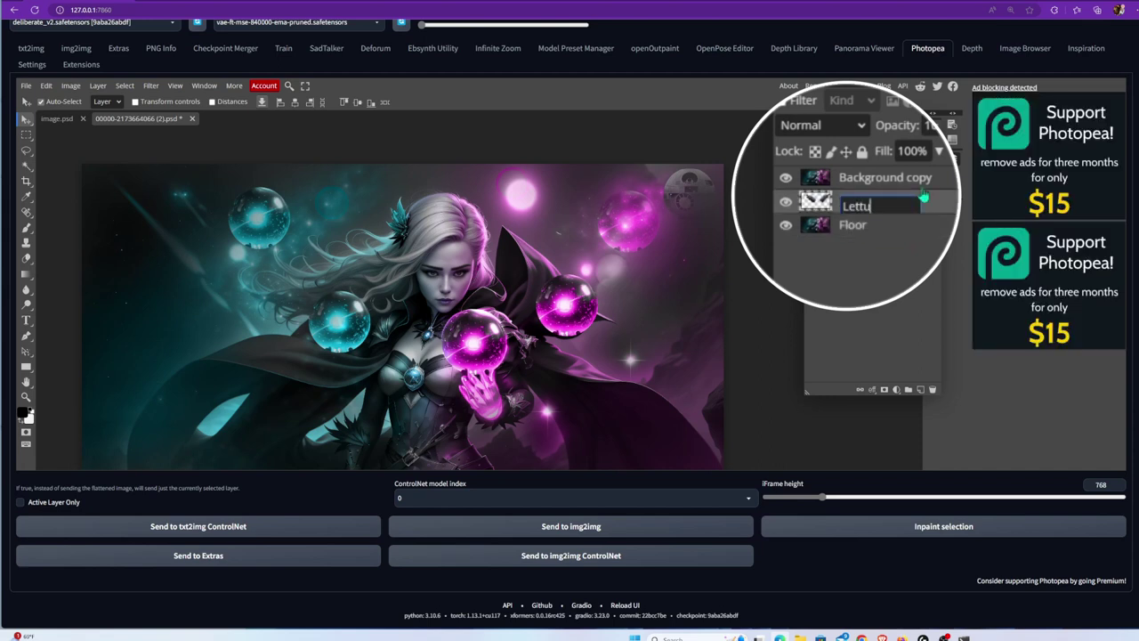
type("ce and Tomato")
key("BackSpace")
key("BackSpace")
key("BackSpace")
key("BackSpace")
key("BackSpace")
key("BackSpace")
type("Ham")
key("Return")
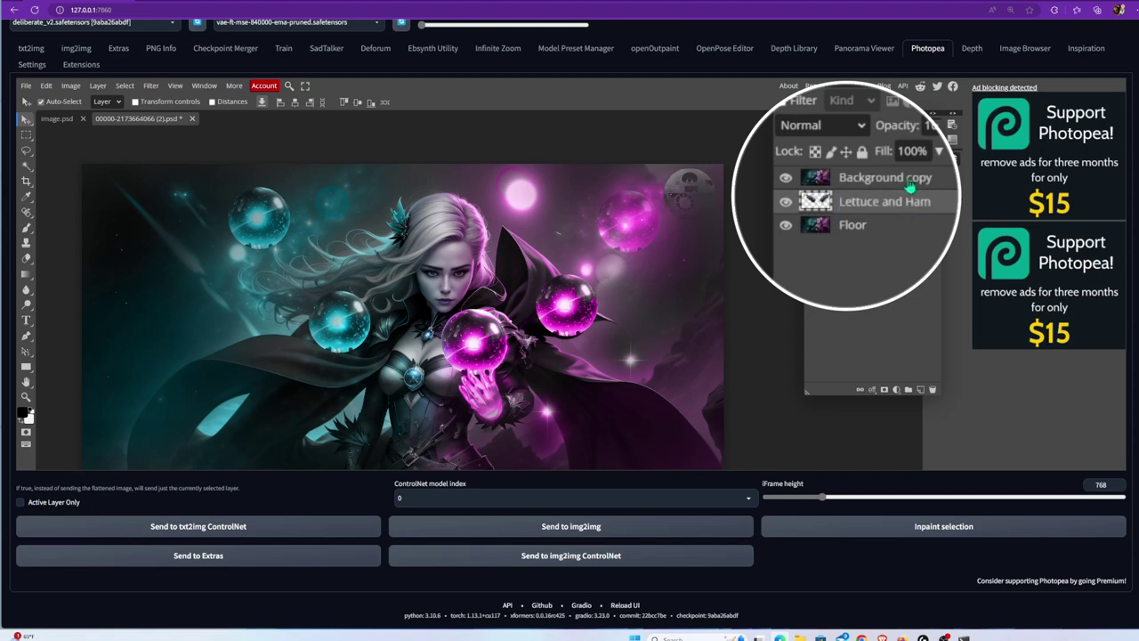
- Rename the Background copy layer as Top Layer
double_click(899, 180)
type("Top Layer")
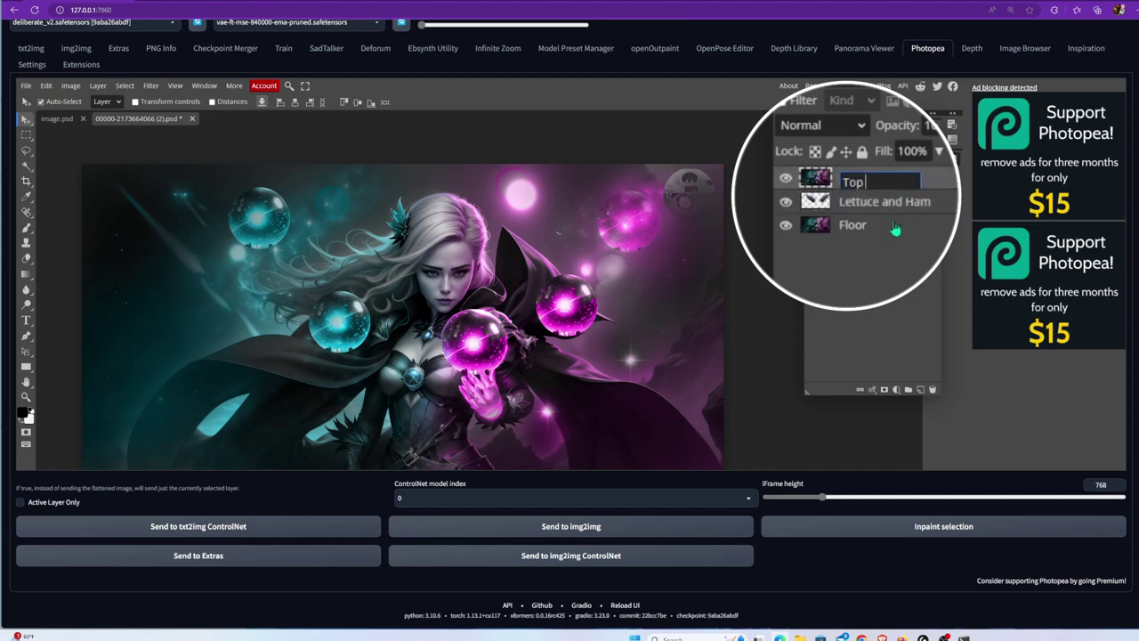
key("Return")
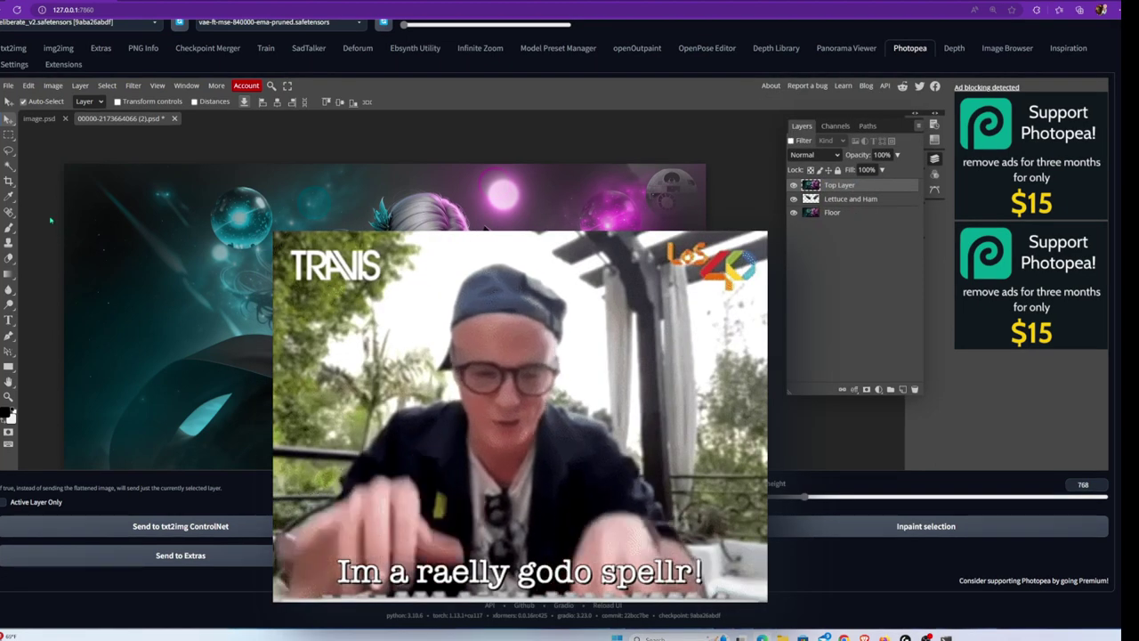
- Add a layer mask to Top Layer and paint it with a black brush to reveal the wings, restoring the artwork over their inner ends with white
left_click(8, 228)
left_click(21, 412)
left_click(315, 185)
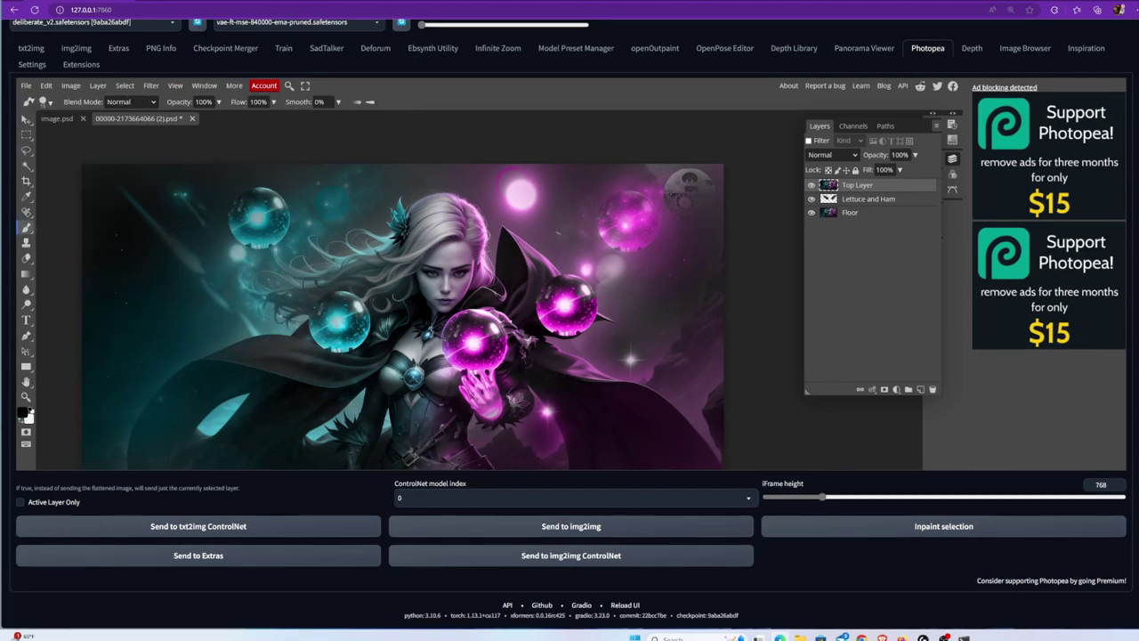
left_click(896, 390)
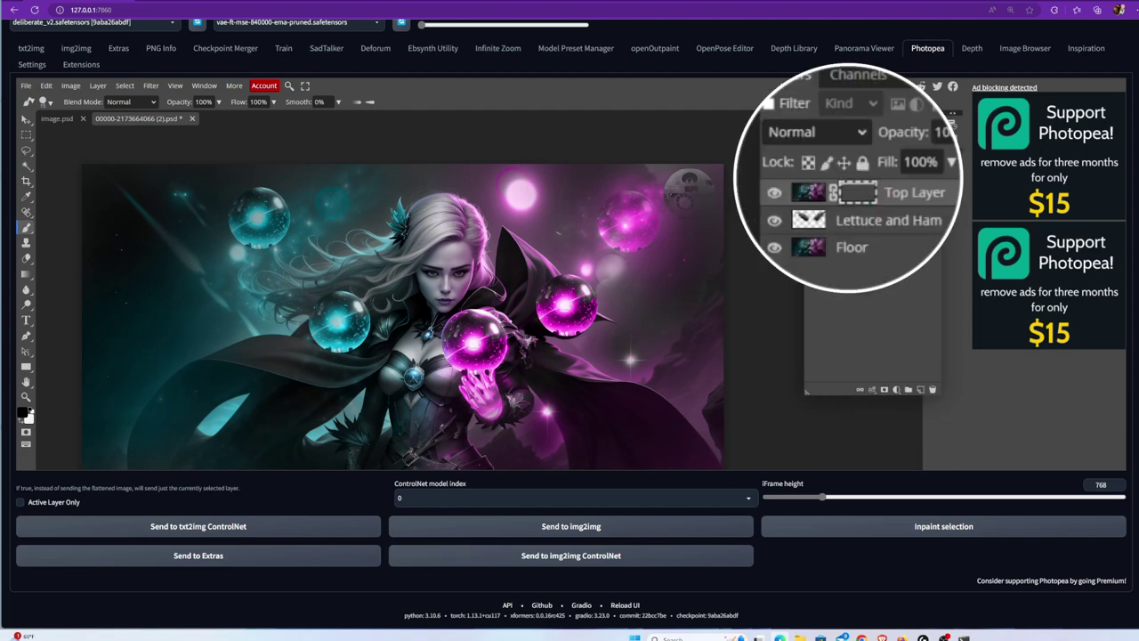
left_click_drag(534, 311, 604, 301)
mouse_move(599, 204)
left_mouse_down()
mouse_move(587, 206)
mouse_move(614, 273)
mouse_move(501, 241)
mouse_move(301, 258)
left_mouse_up()
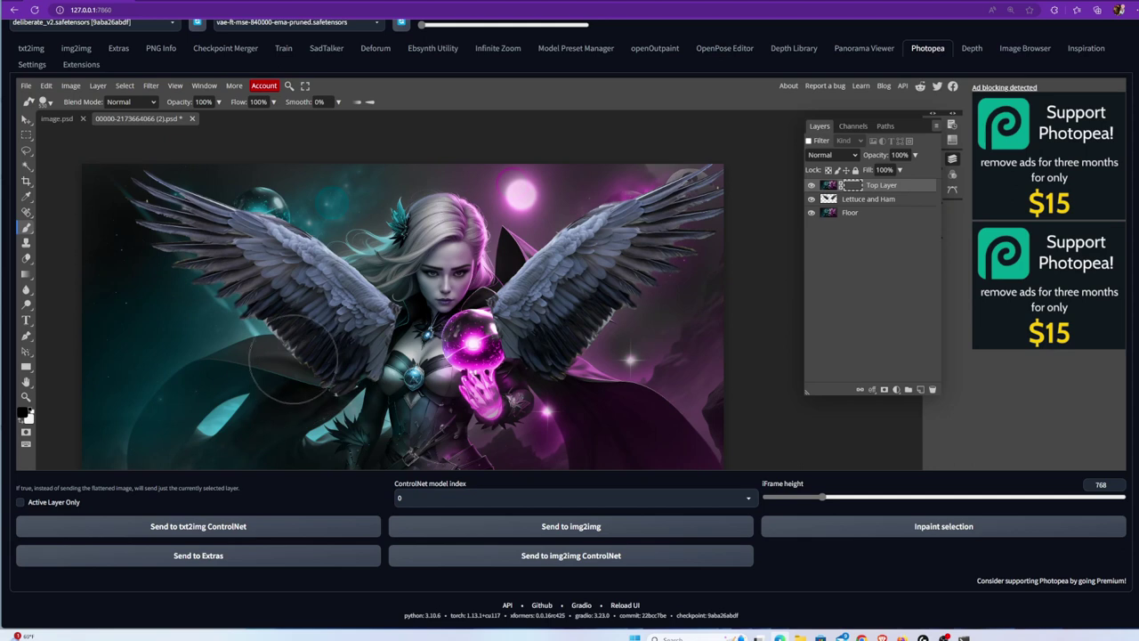
key("x")
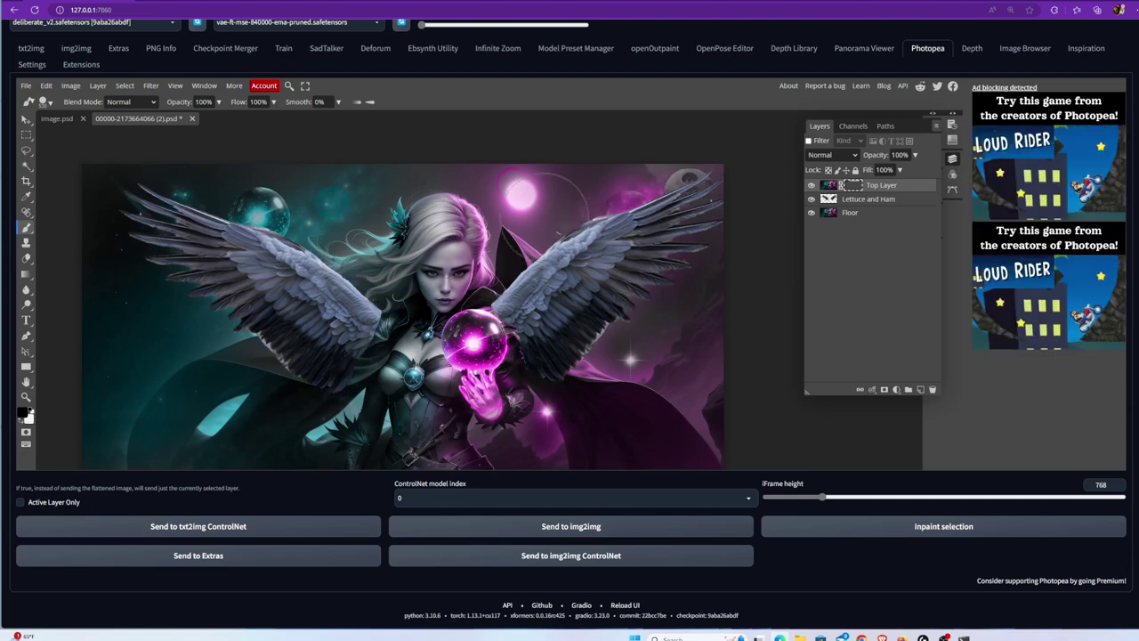
- Set the brush to 50% opacity and 10% flow for softly blending the wings on Top Layer's mask, and return the foreground color to black
scroll(636, 303, "down", 3)
key("x")
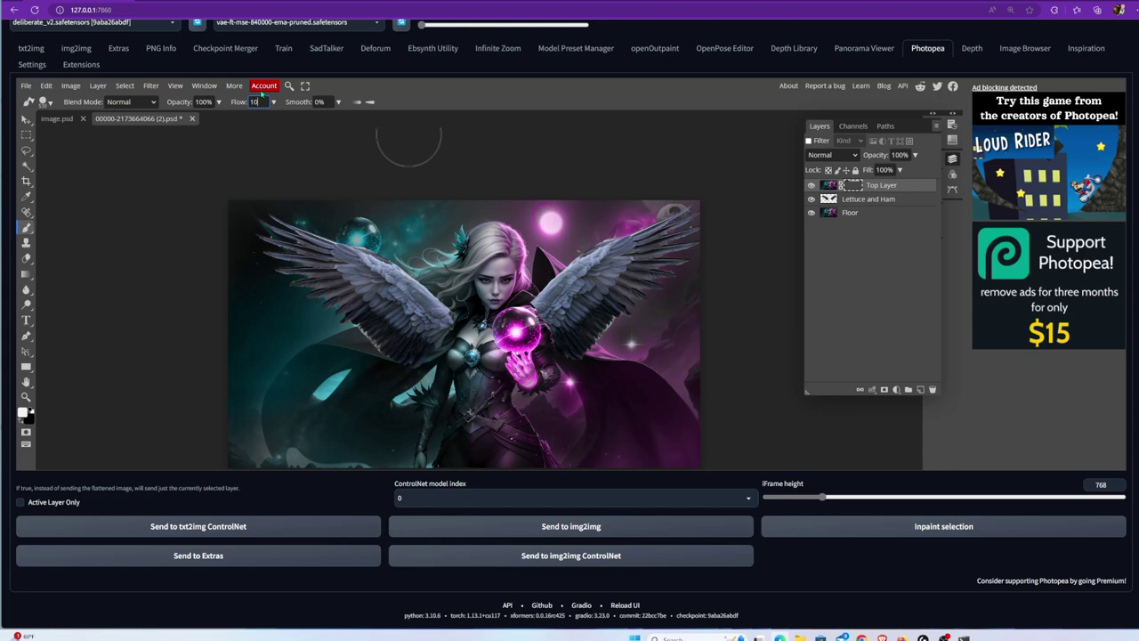
left_click(206, 101)
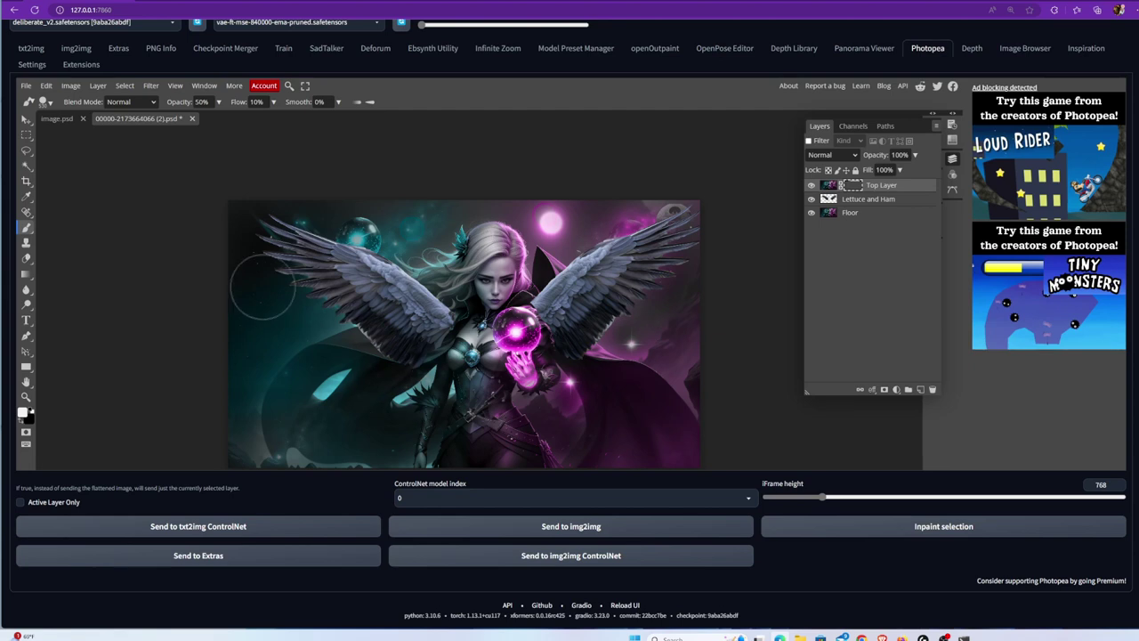
scroll(453, 281, "up", 1)
key("x")
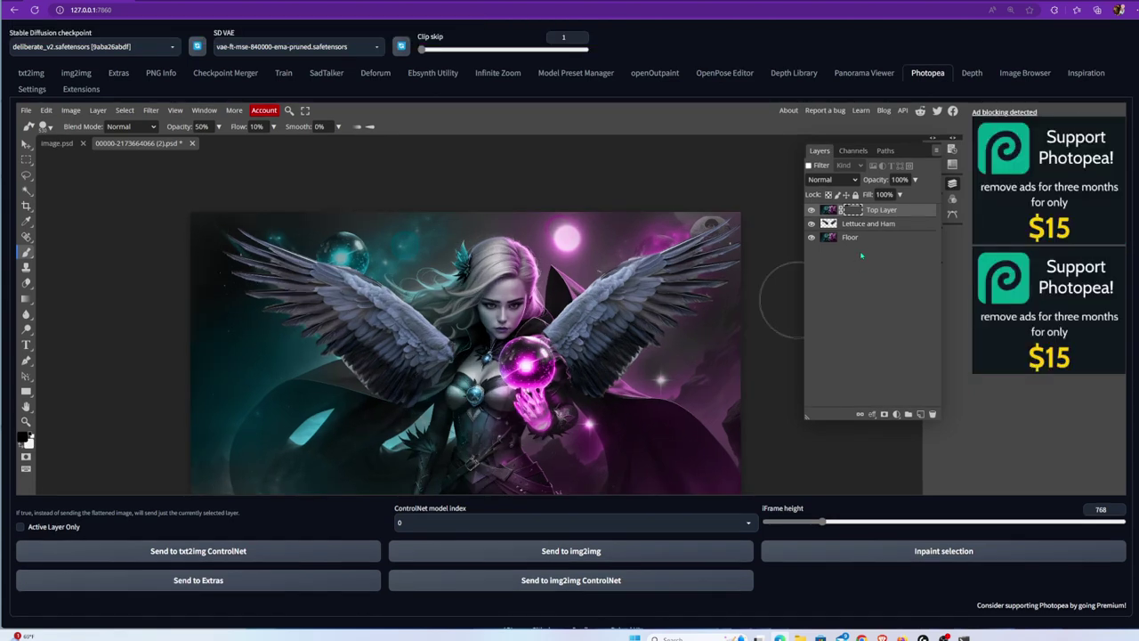
scroll(783, 301, "up", 1)
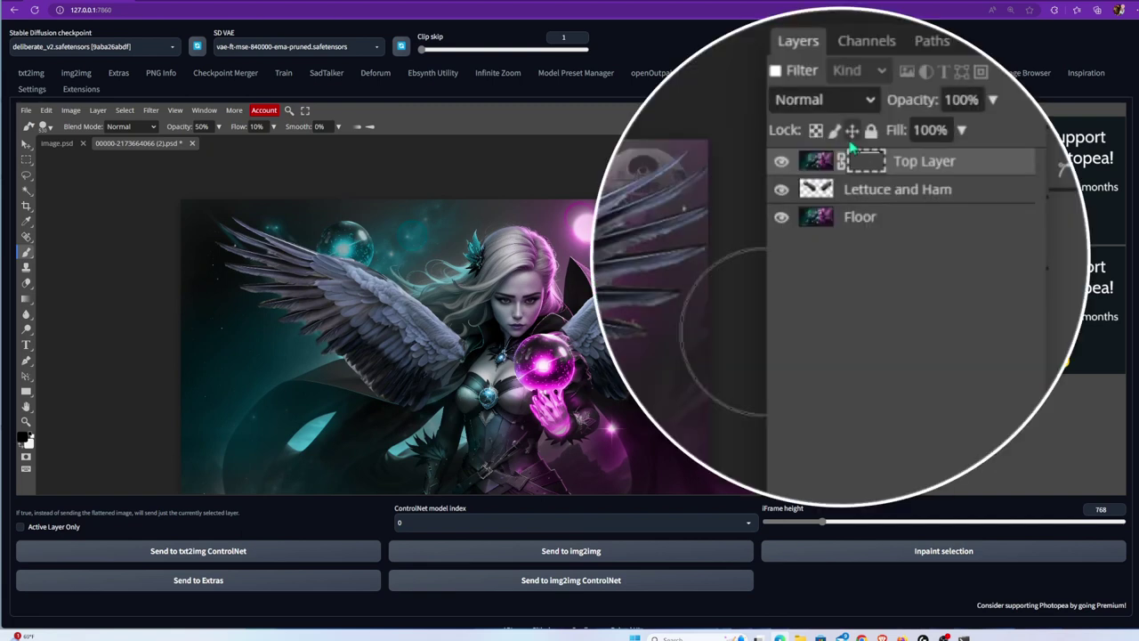
left_click(851, 102)
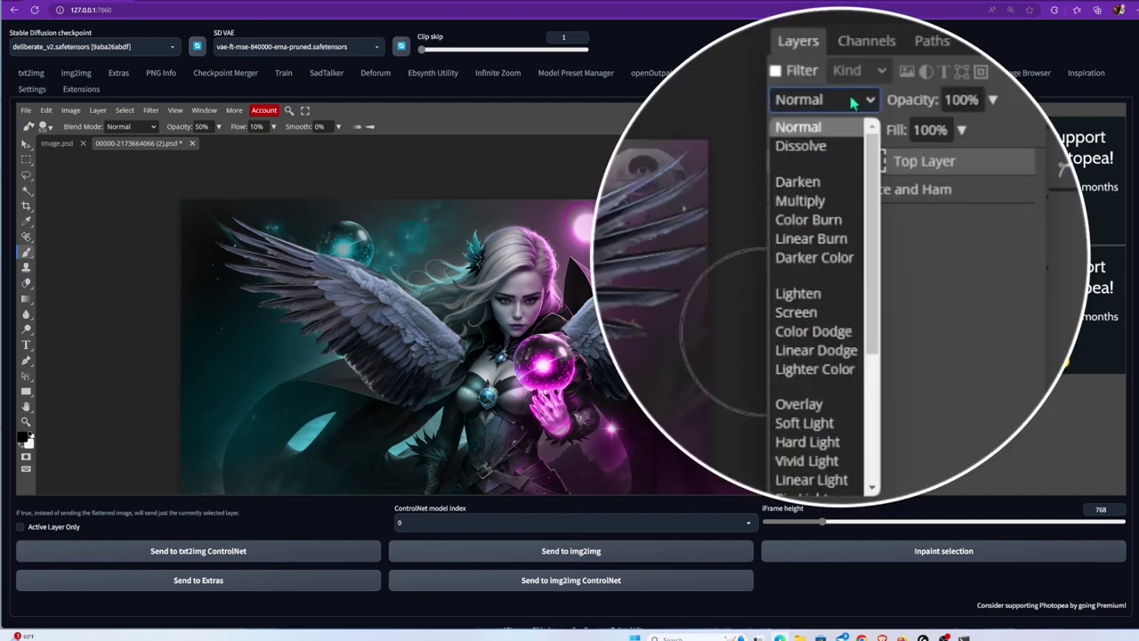
left_click(841, 127)
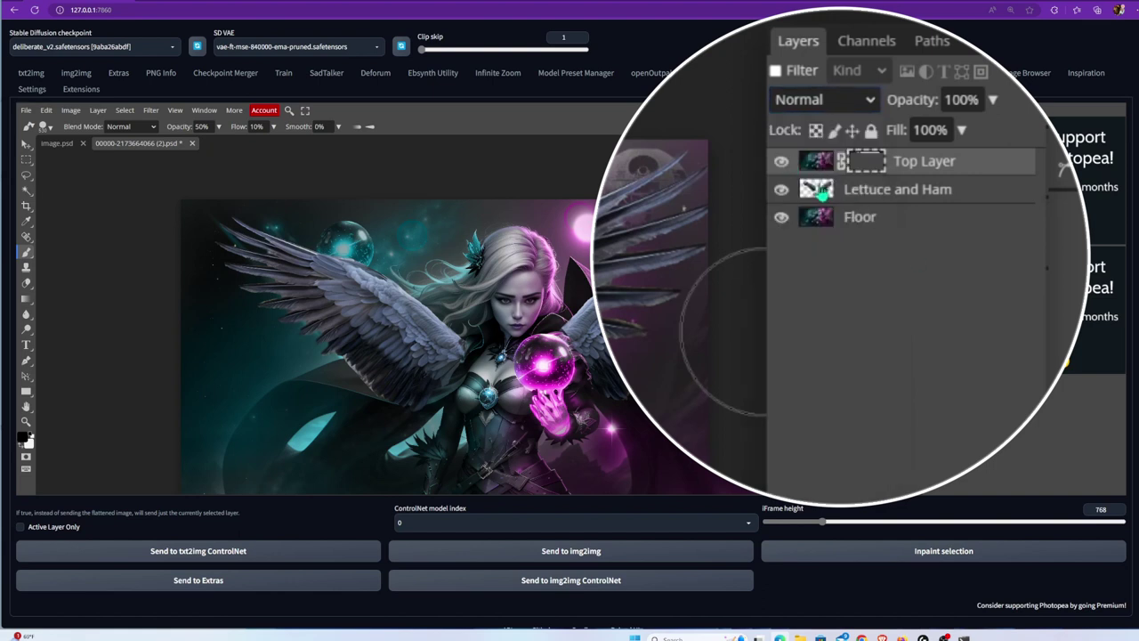
- Set the Lettuce and Ham wing layer's blend mode to Luminosity
left_click(819, 191)
left_click(828, 100)
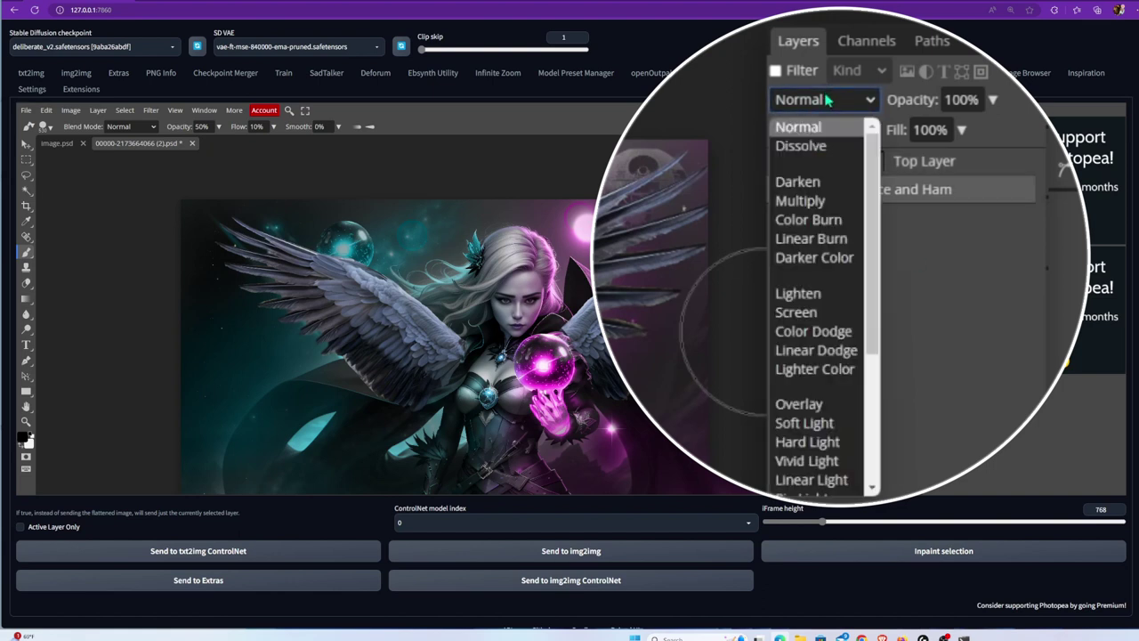
scroll(812, 311, "down", 2)
scroll(812, 311, "down", 1)
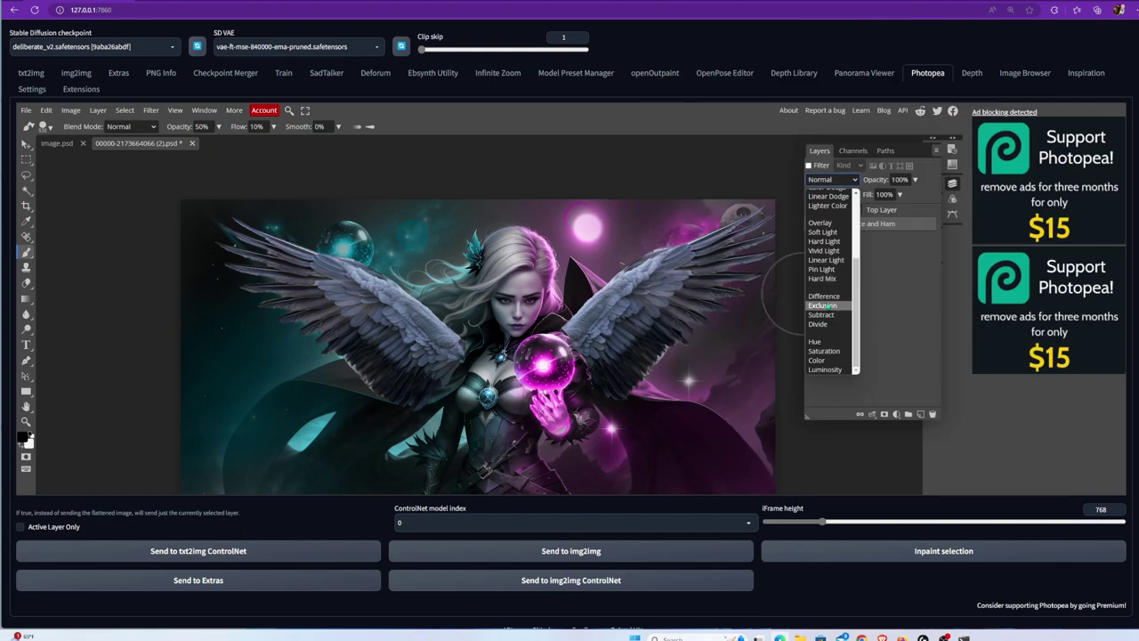
left_click(825, 369)
scroll(636, 324, "down", 2)
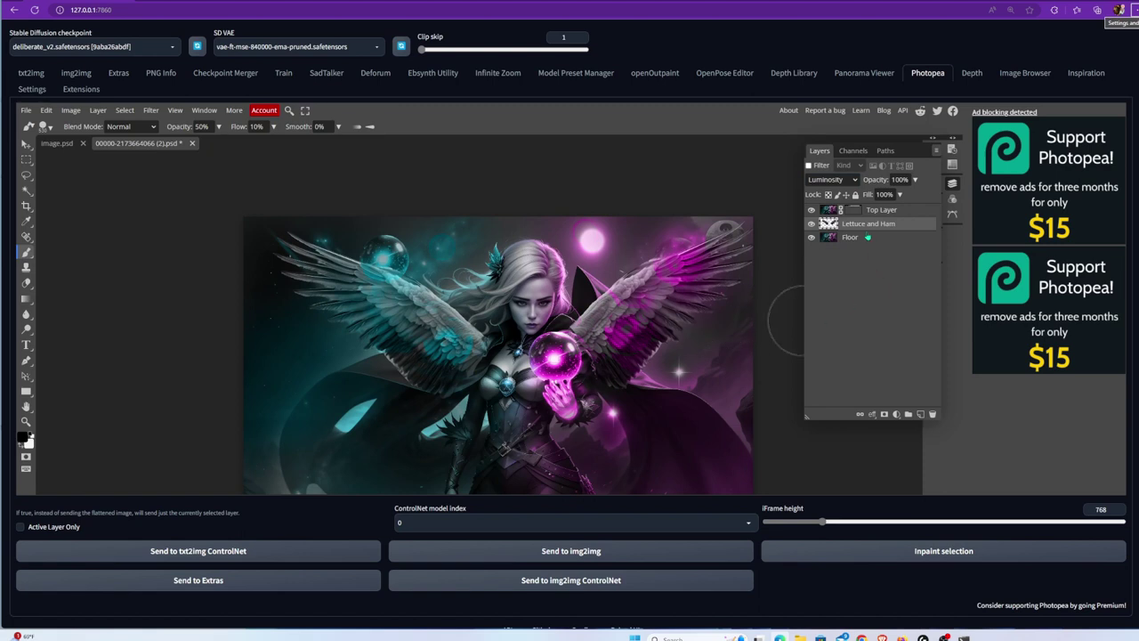
- Try the Subtract, Soft Light and Linear Dodge blend modes on the wing layer, returning it to Luminosity
scroll(846, 181, "up", 5)
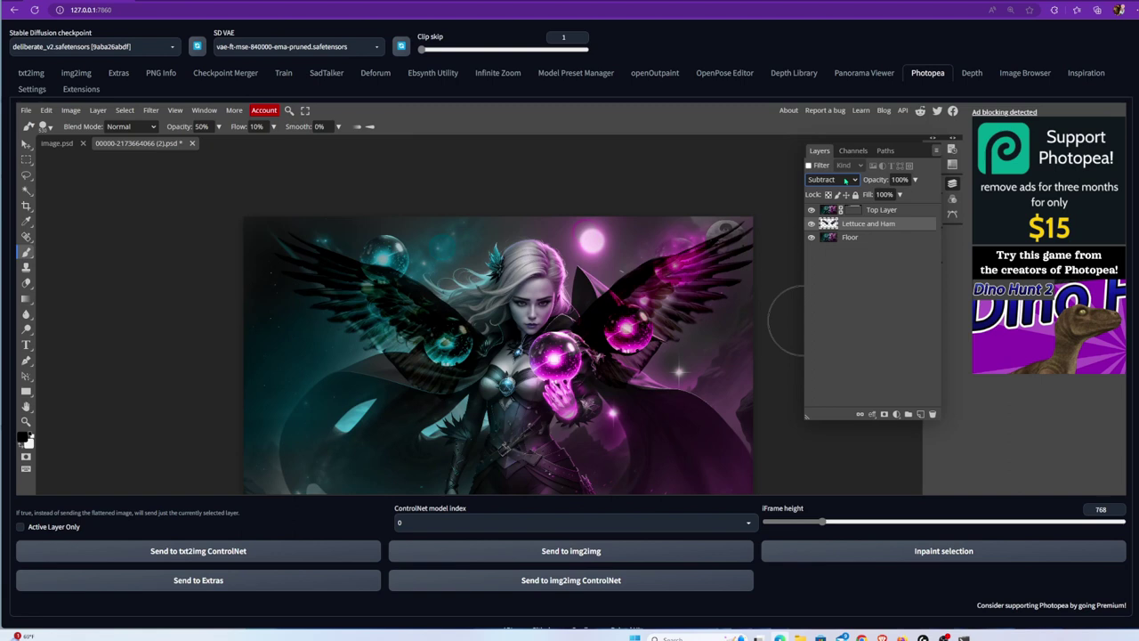
left_click(846, 181)
left_click(823, 292)
left_click(832, 179)
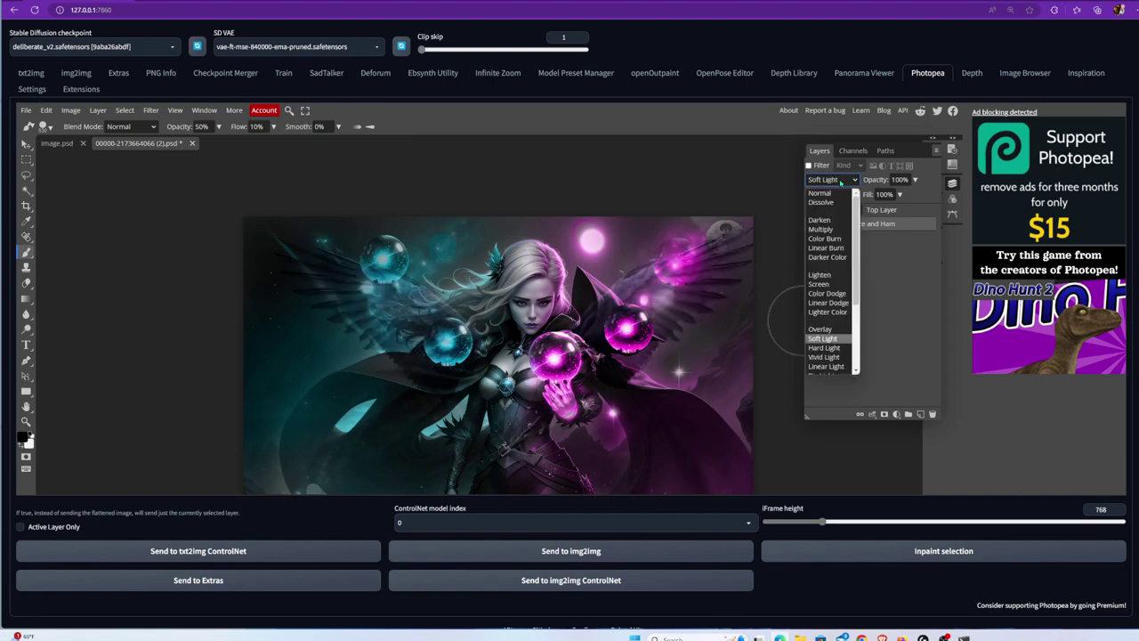
left_click(840, 303)
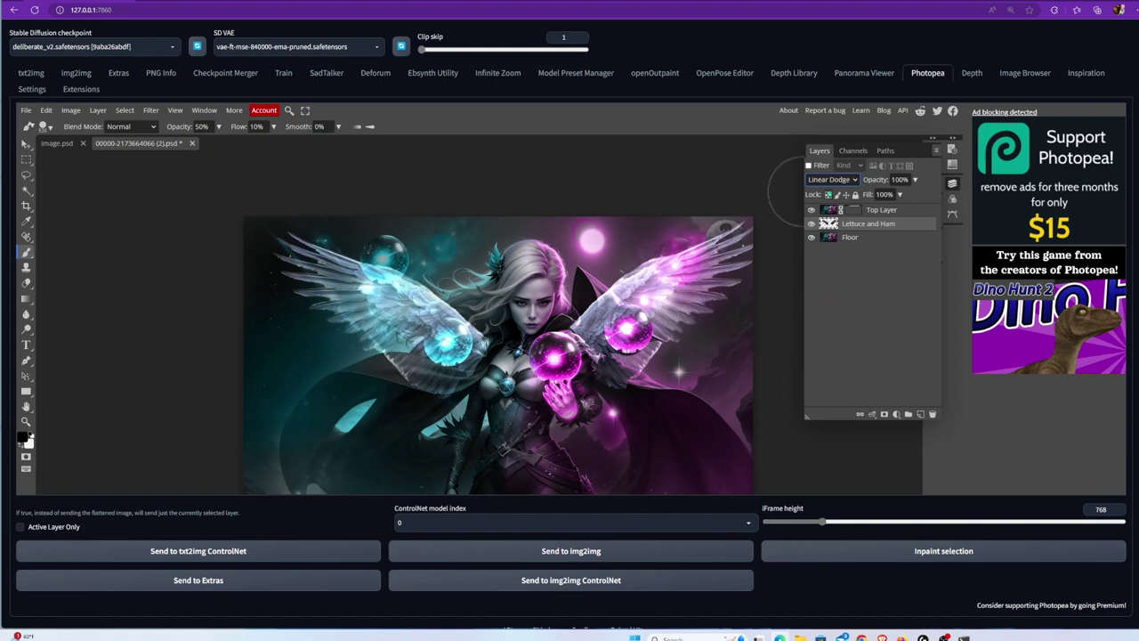
left_click(843, 183)
scroll(832, 230, "down", 5)
left_click(826, 382)
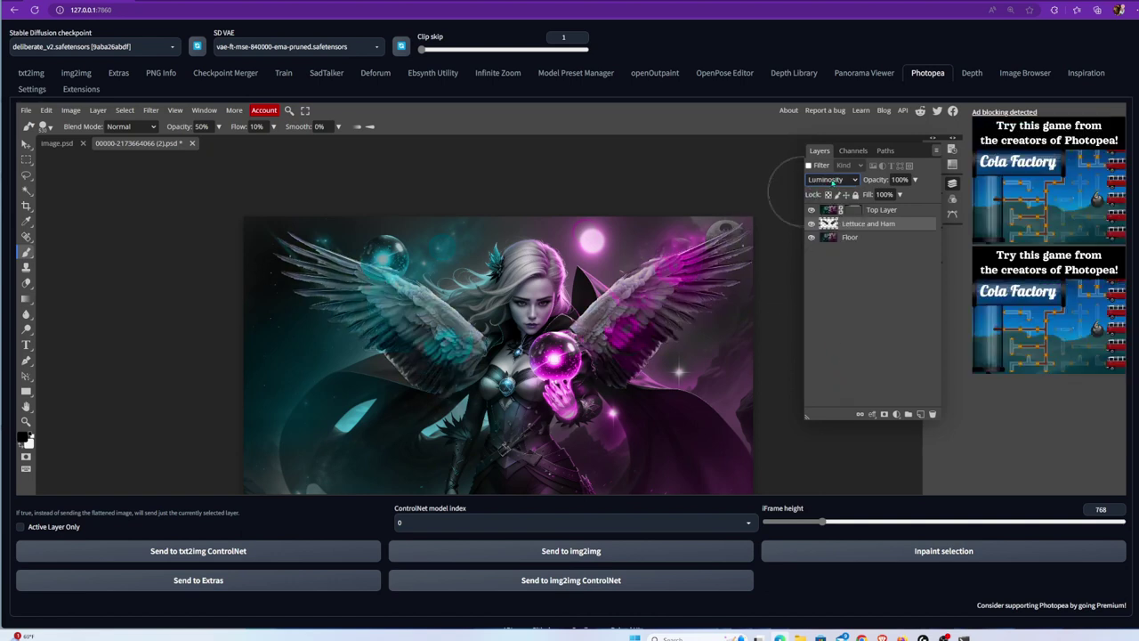
- Change the Lettuce and Ham layer's blend mode to Overlay and view the whole artwork
left_click(833, 181)
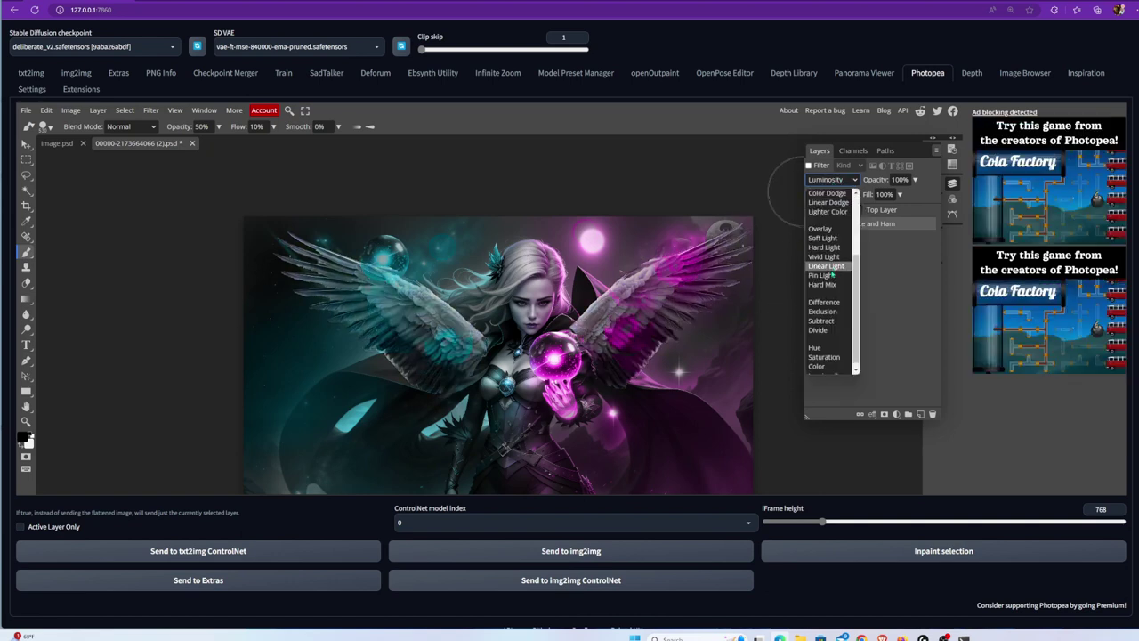
left_click(821, 223)
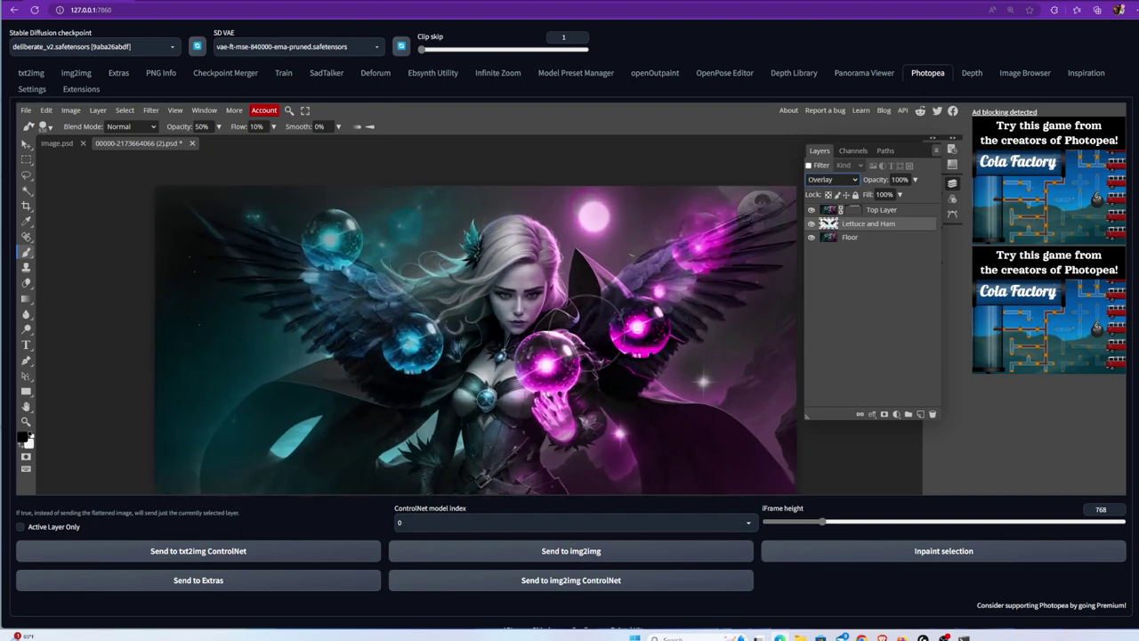
scroll(587, 334, "down", 5)
scroll(605, 334, "up", 3)
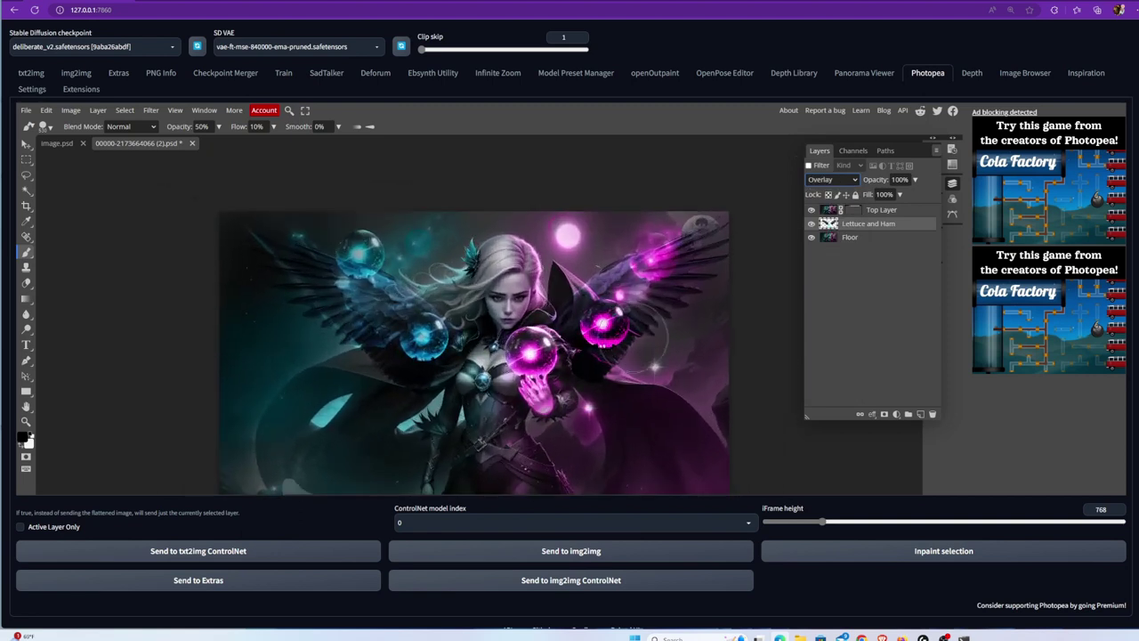
scroll(623, 339, "down", 1)
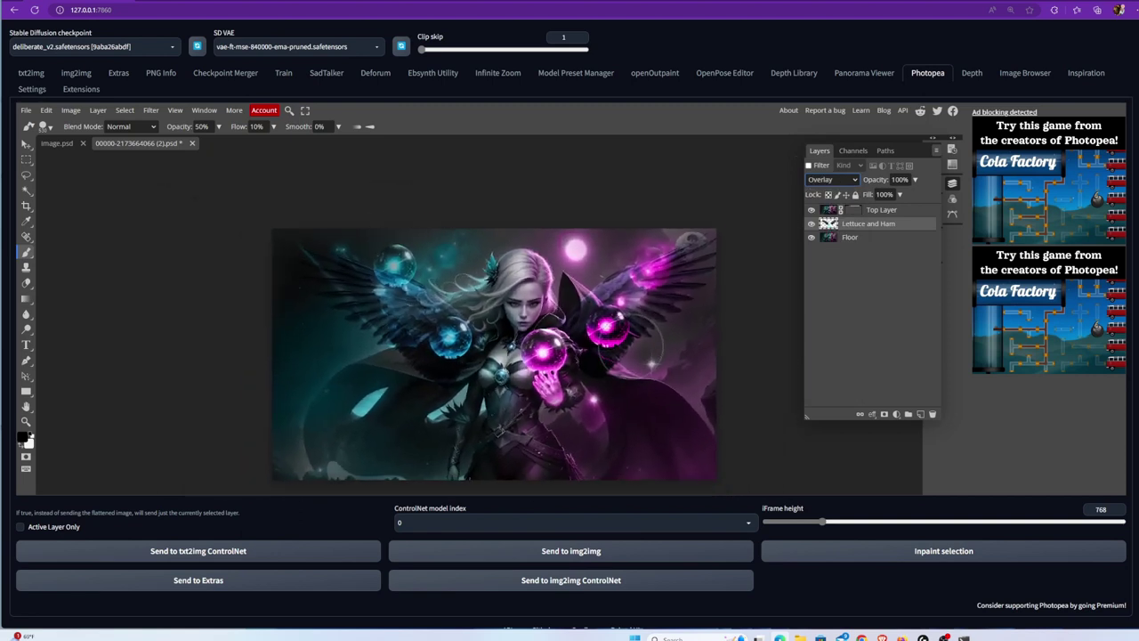
- Try a Drop Shadow on the Lettuce and Ham layer with 89% opacity and about 68 px distance
left_click(872, 414)
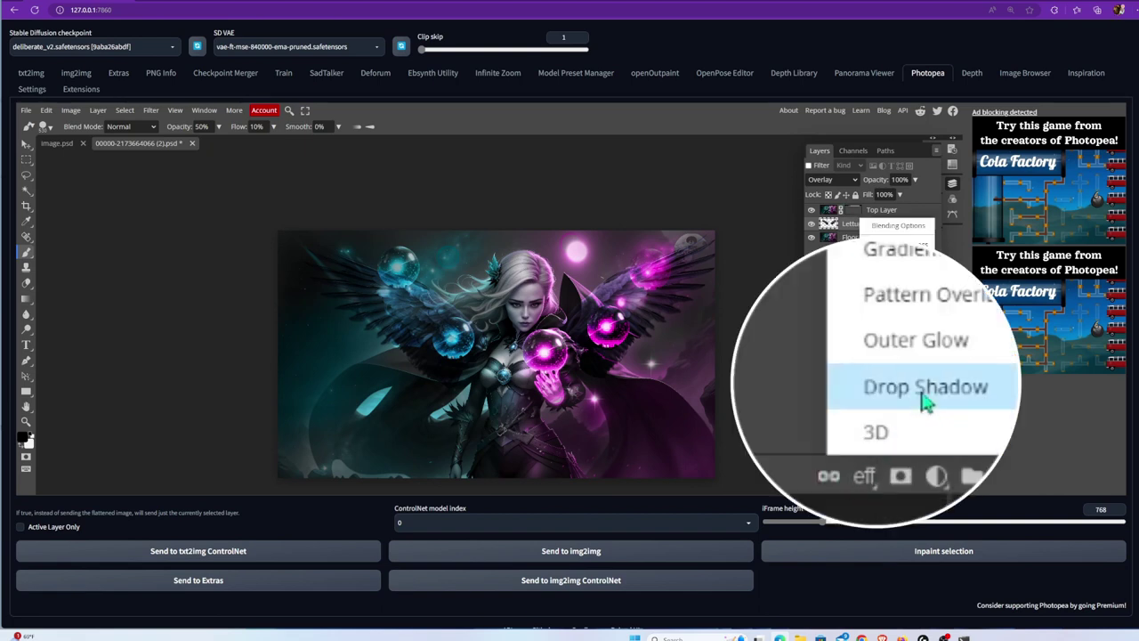
left_click(892, 389)
left_click_drag(282, 187, 188, 244)
left_click_drag(184, 307, 188, 305)
left_click_drag(148, 341, 160, 341)
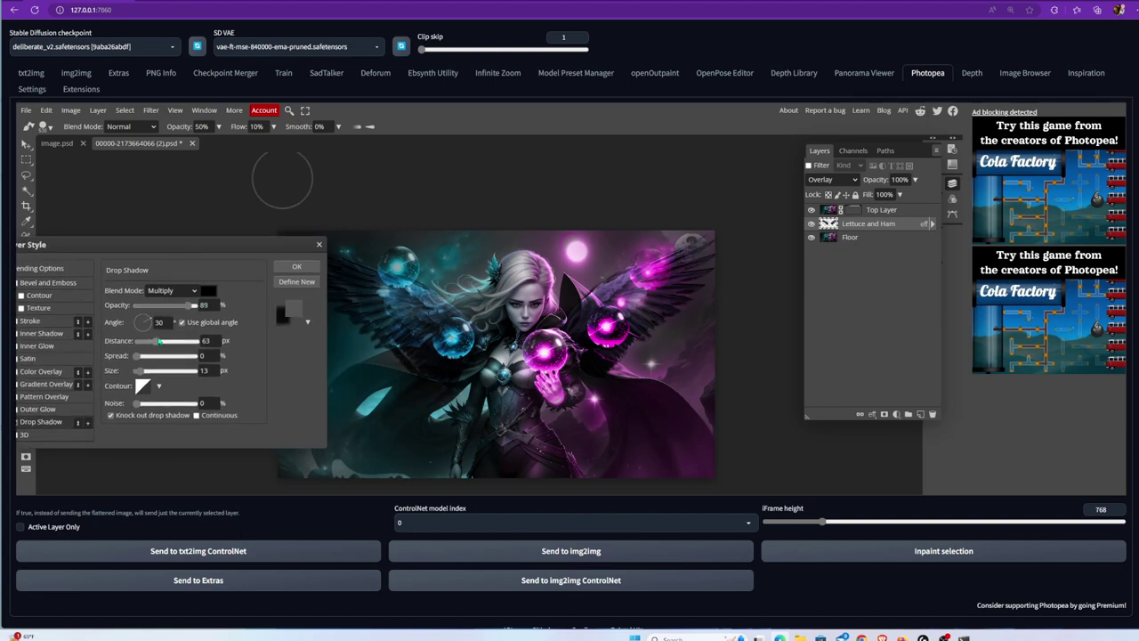
left_click_drag(303, 245, 272, 252)
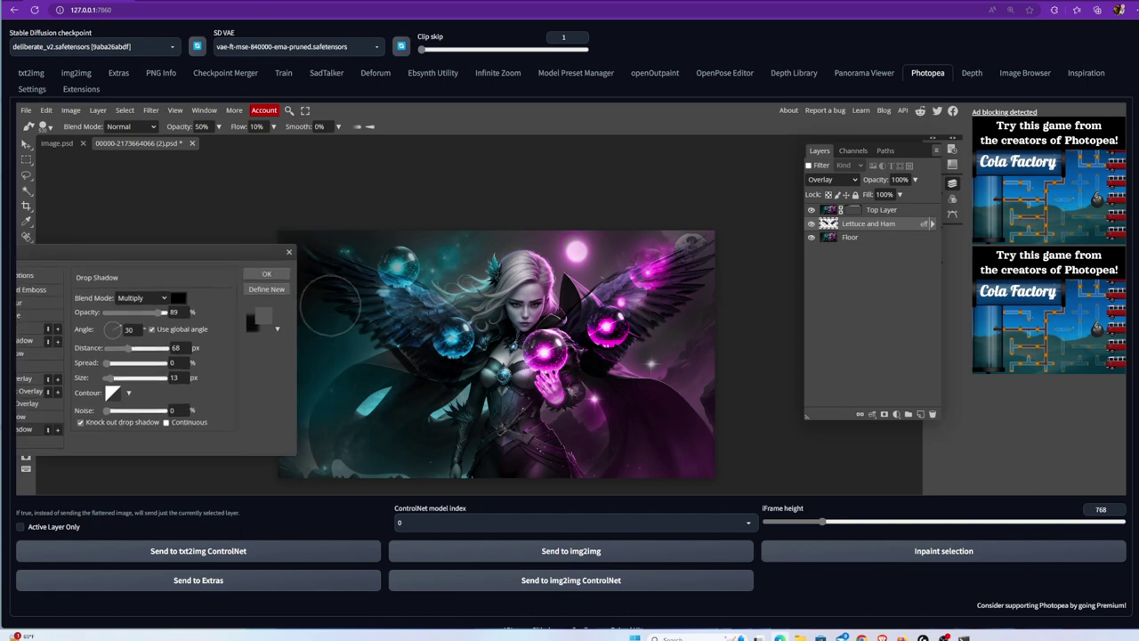
left_click_drag(379, 333, 307, 384)
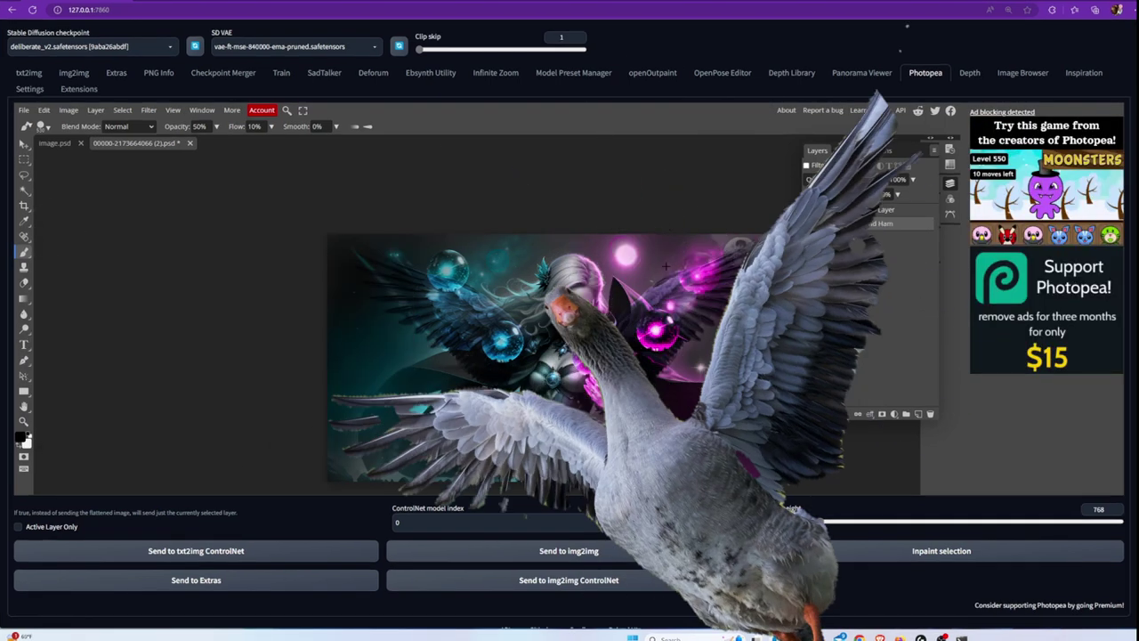
- Merge Top Layer, Lettuce and Ham, and Floor into a single layer above the 00074 image
scroll(674, 289, "up", 3)
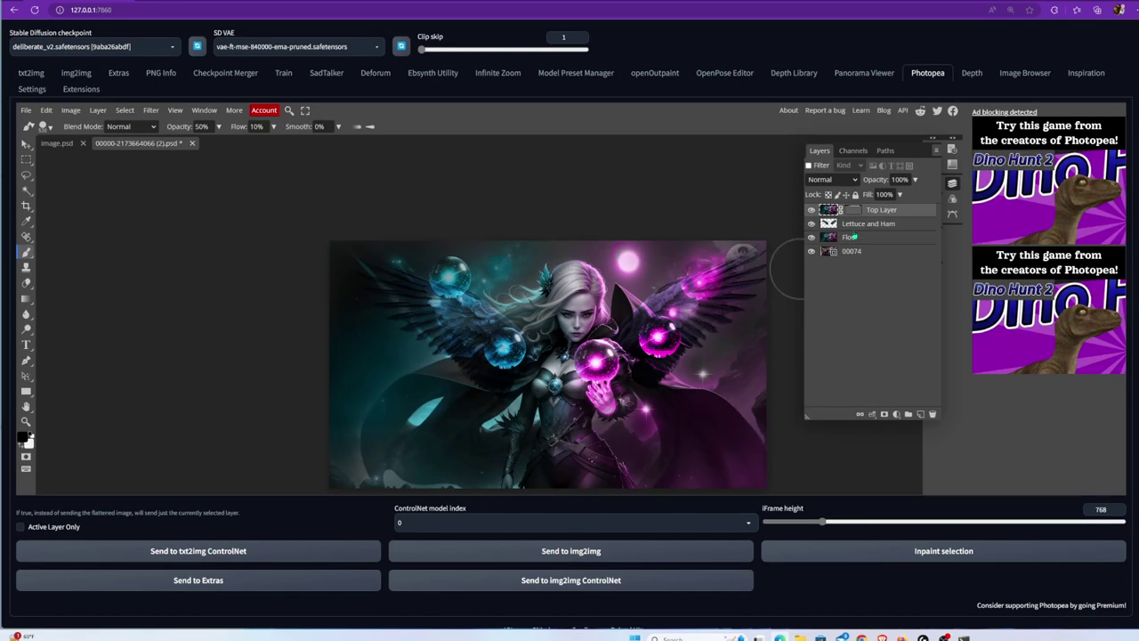
left_click(837, 226, "shift")
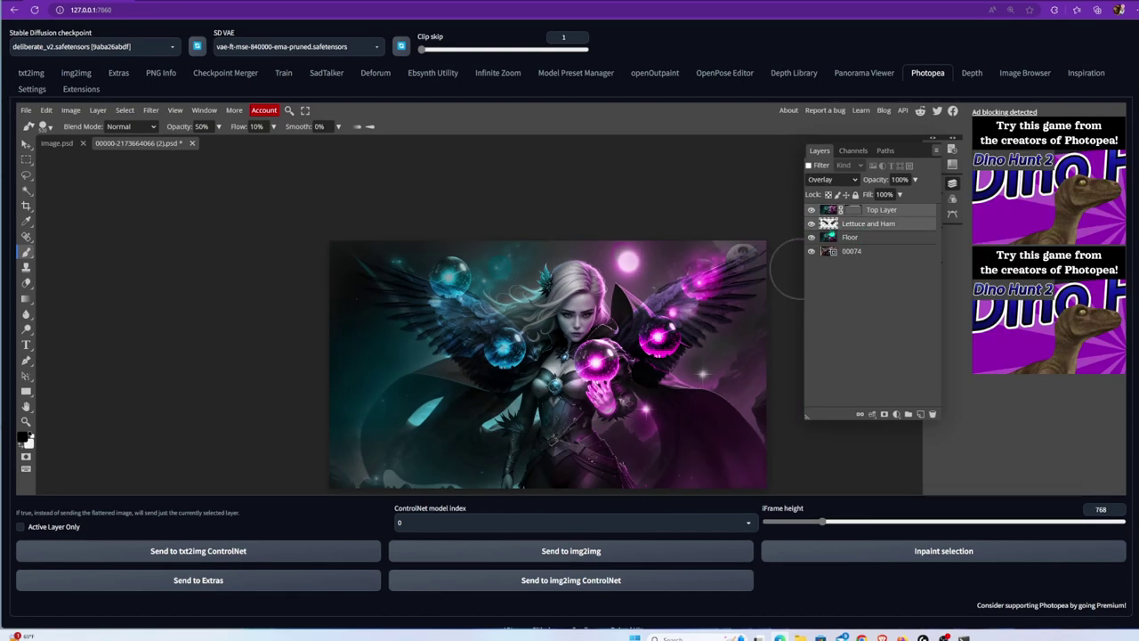
left_click(834, 238, "shift")
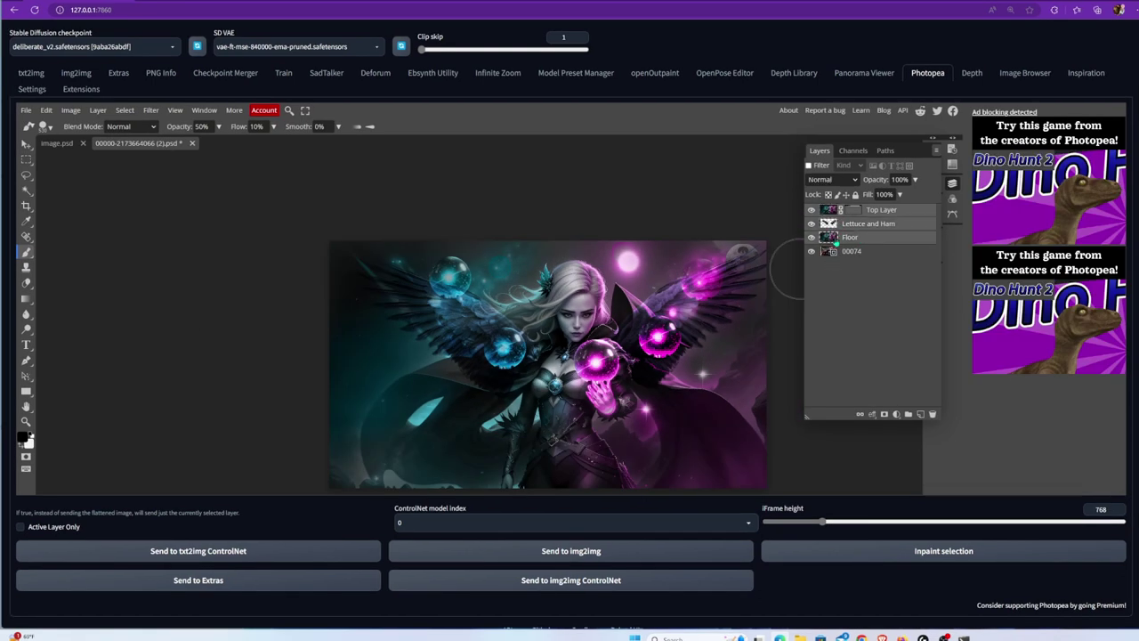
right_click(837, 240)
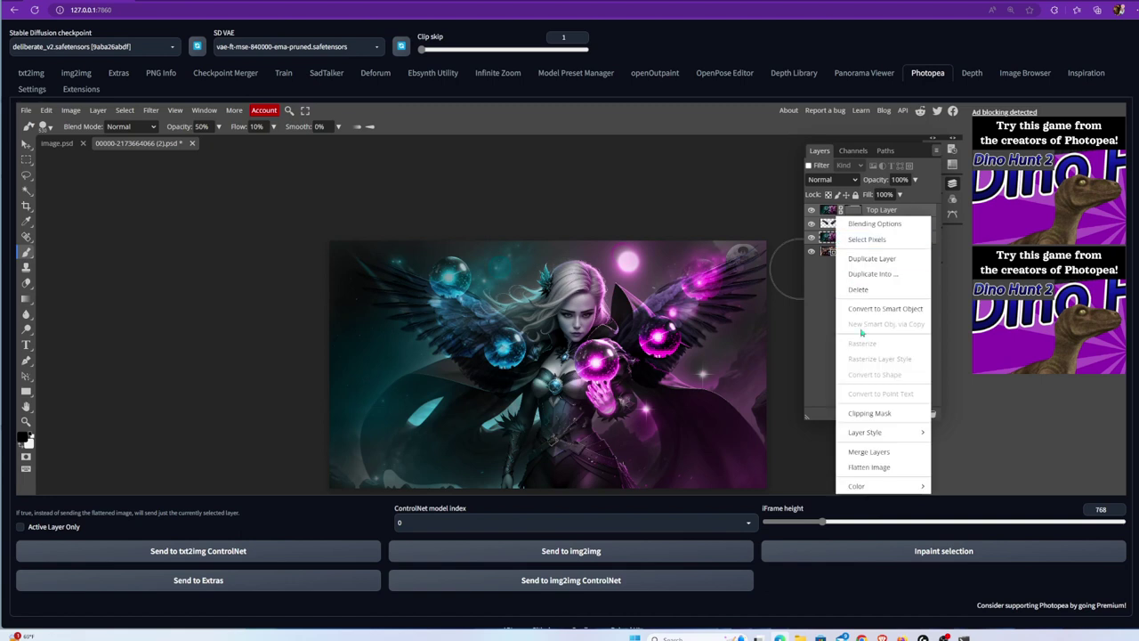
left_click(869, 451)
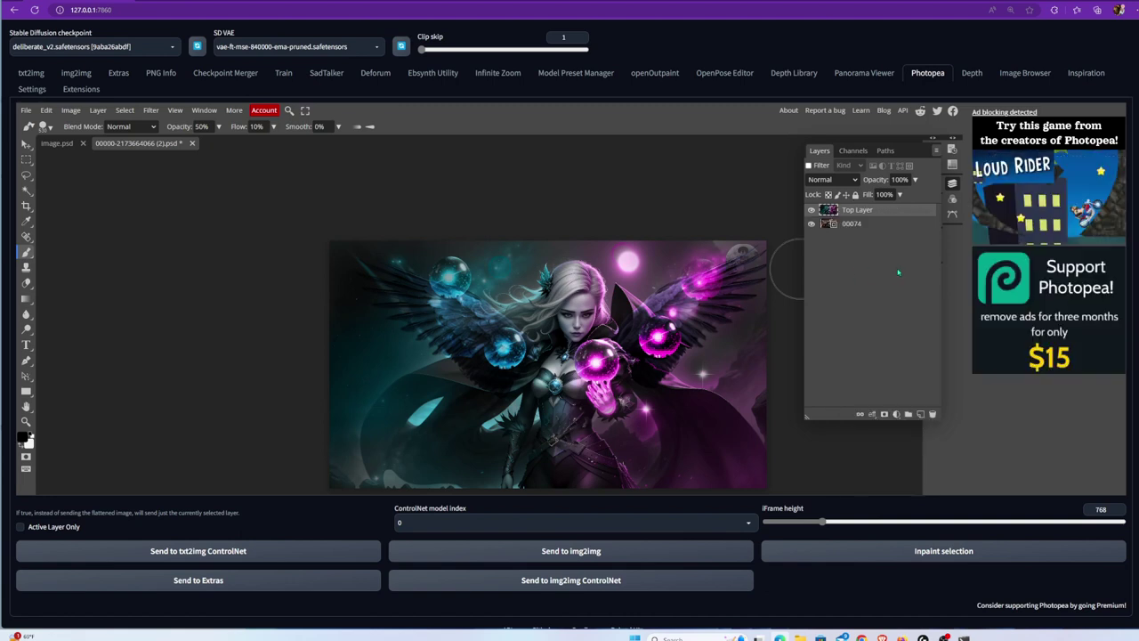
- Hide the merged Top Layer to compare it with the original 00074 artwork beneath, and show it again
left_click(812, 210)
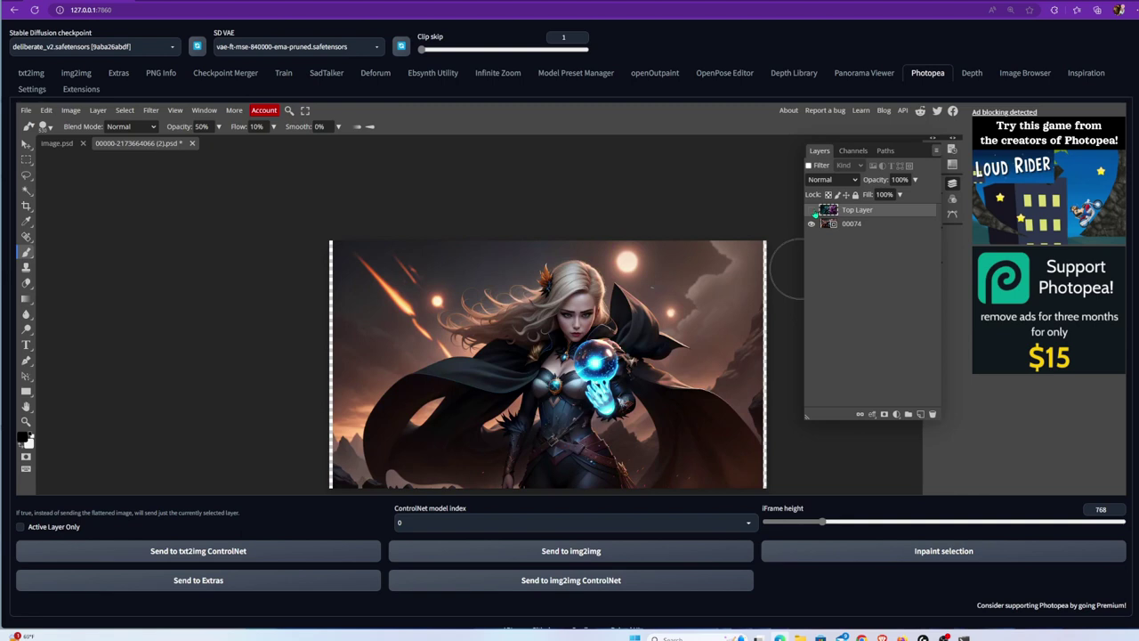
scroll(703, 313, "up", 3)
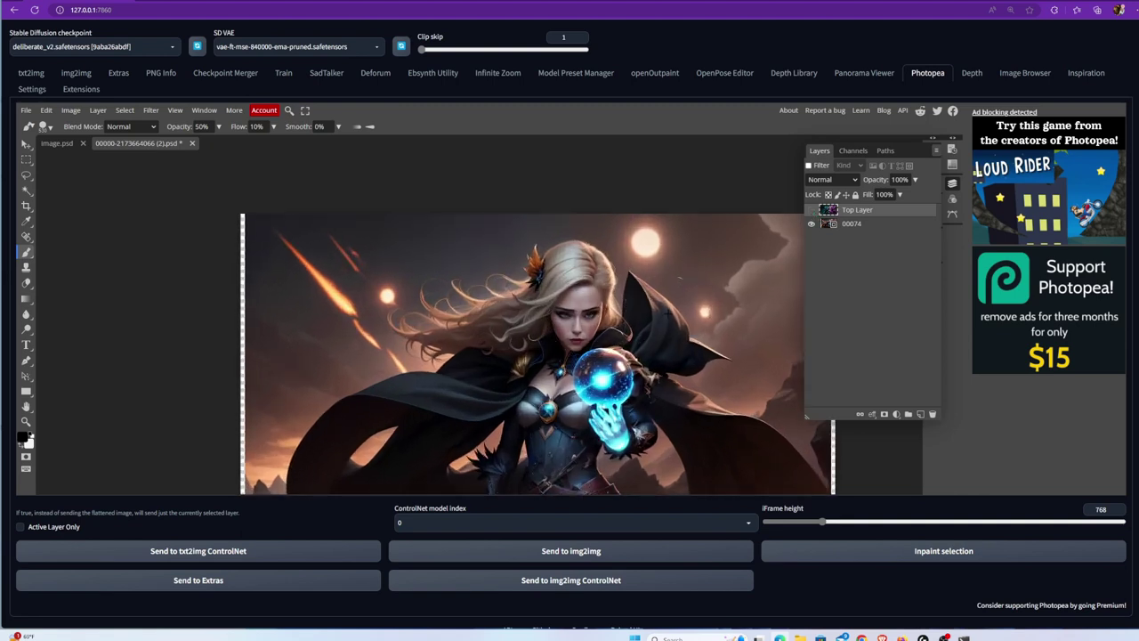
scroll(667, 342, "down", 1)
left_click(811, 211)
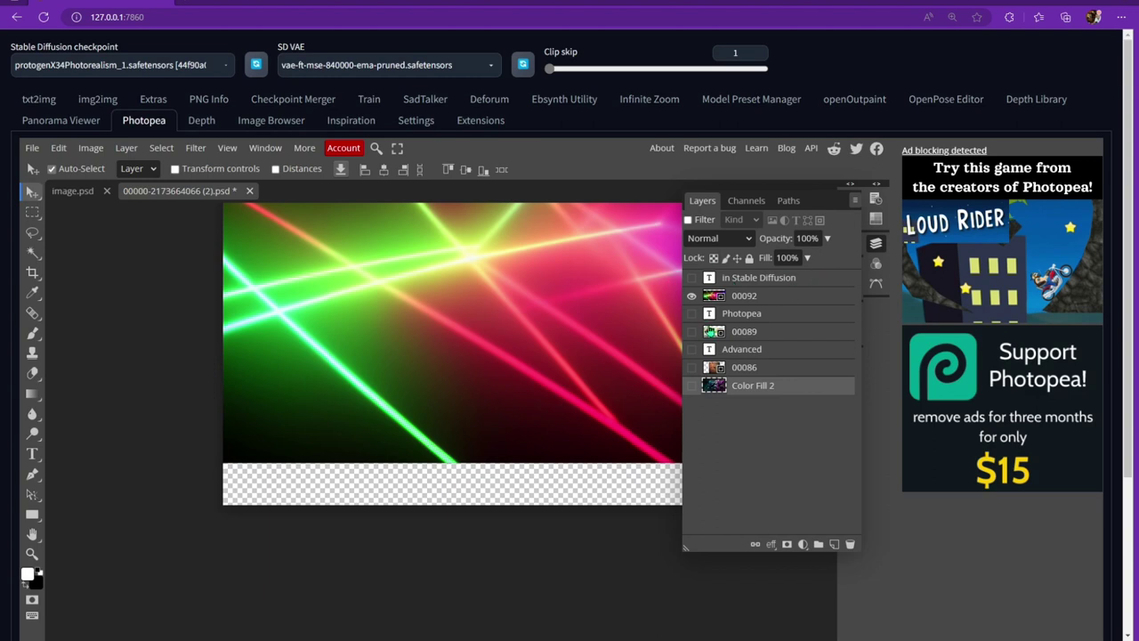
- Hide layers 00092 and 00089, show the rusty metal image 00086, and move it toward the middle of the canvas
left_click(692, 331)
left_click(692, 295)
left_click(692, 366)
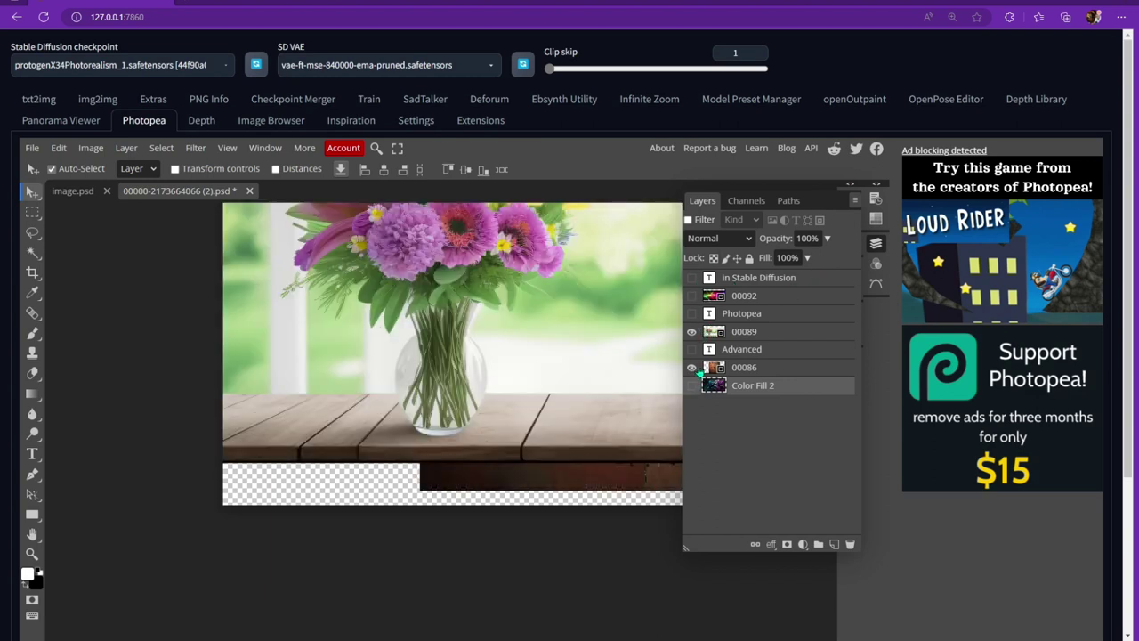
left_click(692, 331)
left_click_drag(612, 364, 494, 476)
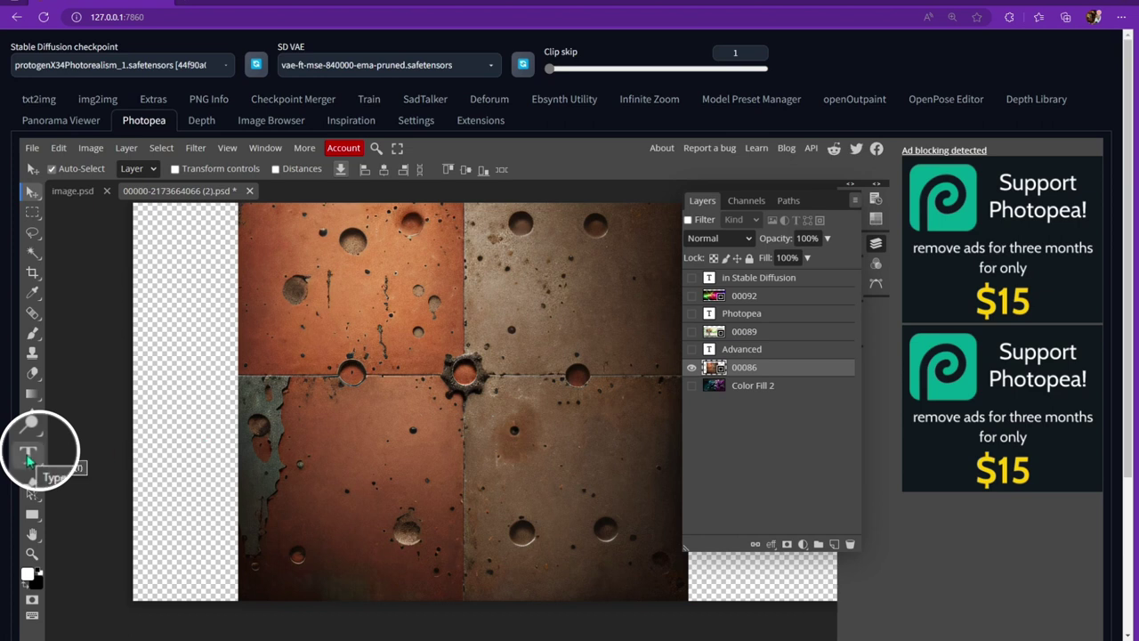
- Add the text PHOTOPEA across the lower half of the rusty metal image with the Type tool
left_click(27, 456)
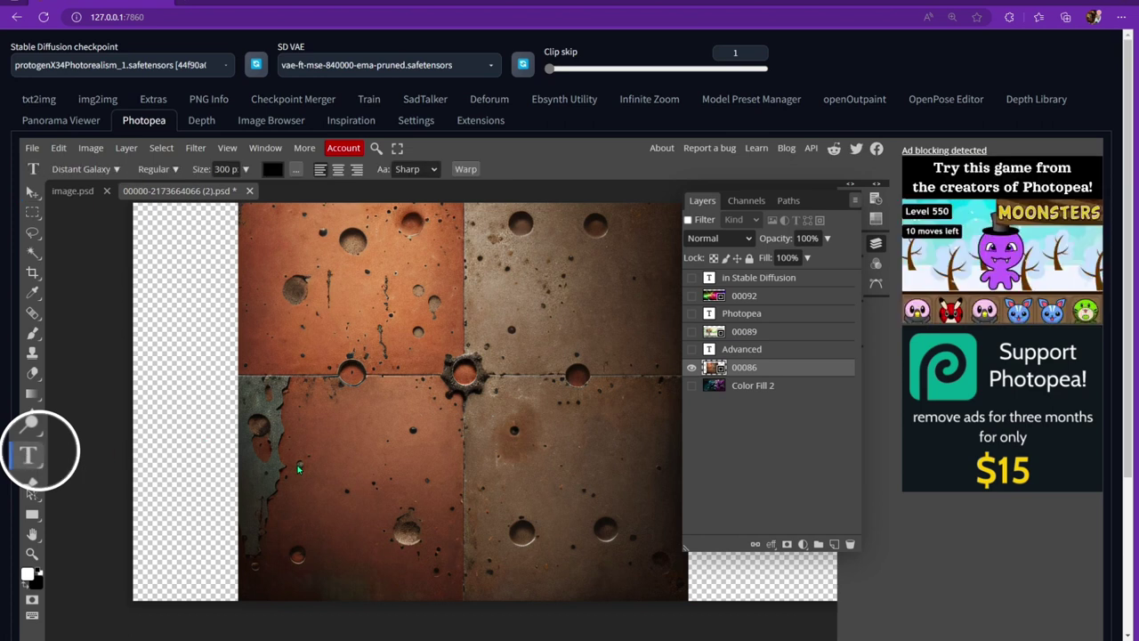
left_click(297, 464)
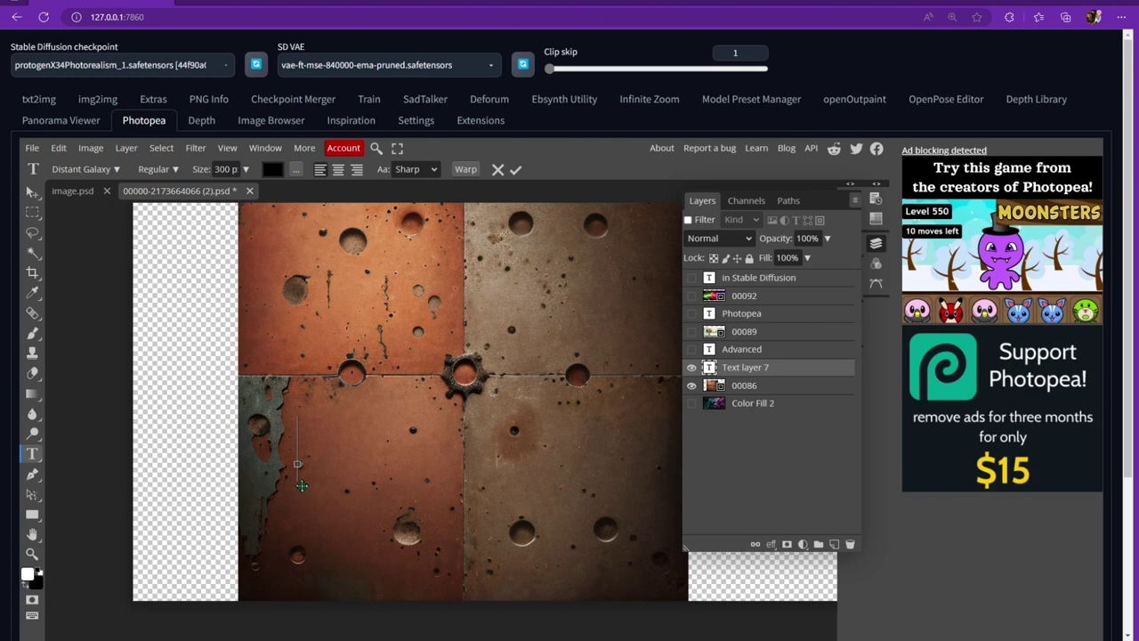
type("PHOTOPEA")
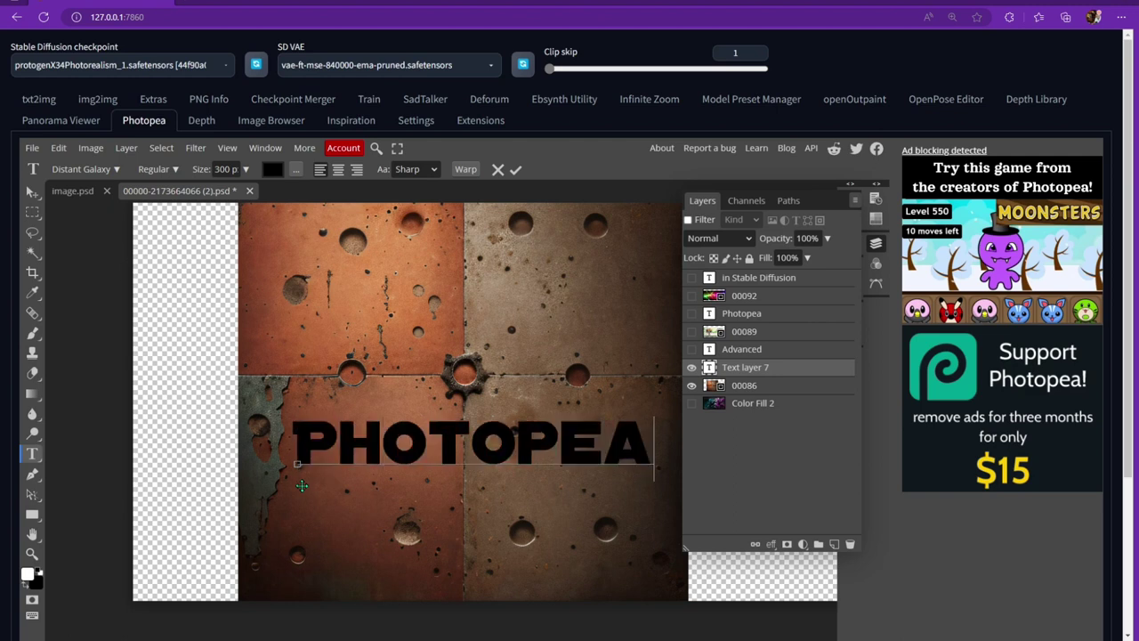
- Select the whole PHOTOPEA text, try a 150 px font size, and set the size to 300 px
double_click(479, 441)
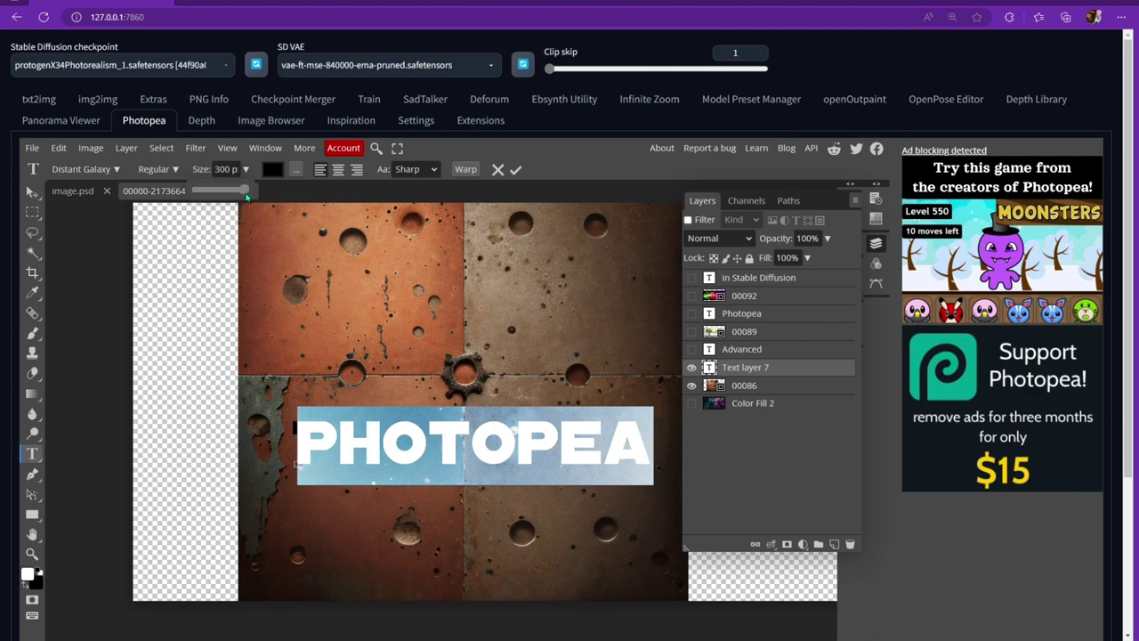
left_click(246, 190)
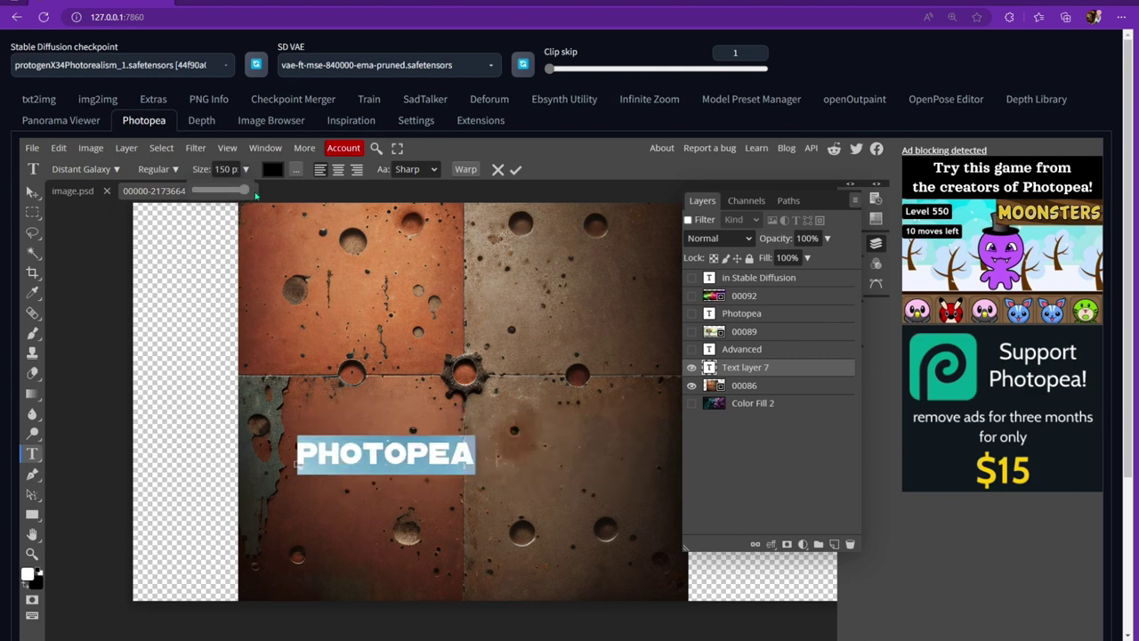
double_click(217, 165)
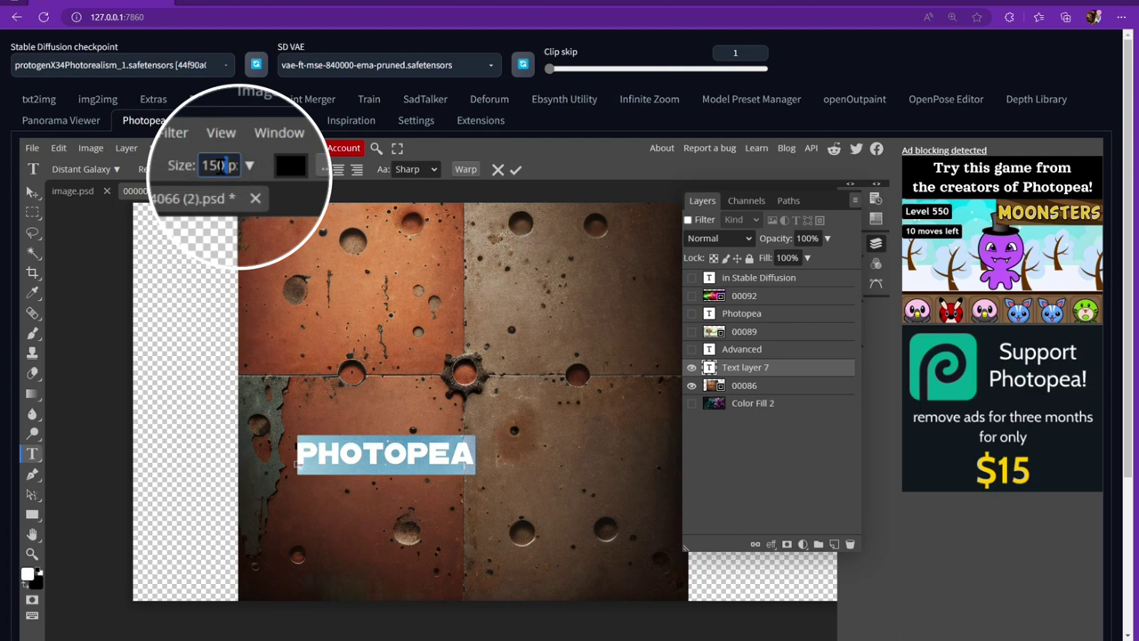
type("300")
key("Return")
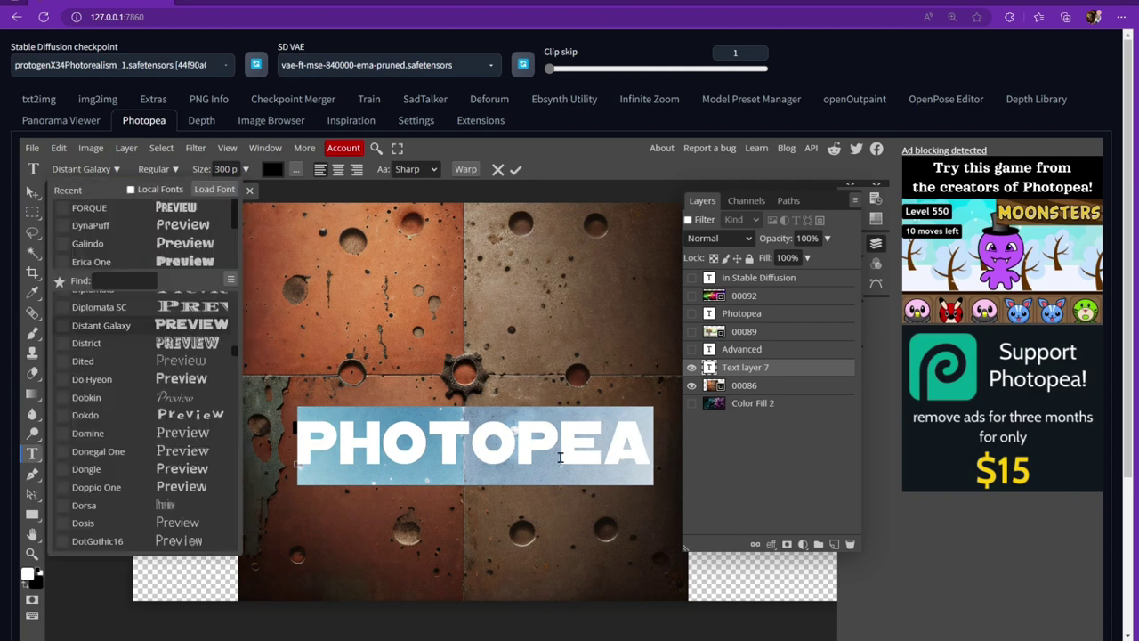
- Delete the PHOTOPEA text layer above the rusty metal image 00086
left_click(559, 458)
left_click(103, 169)
double_click(380, 430)
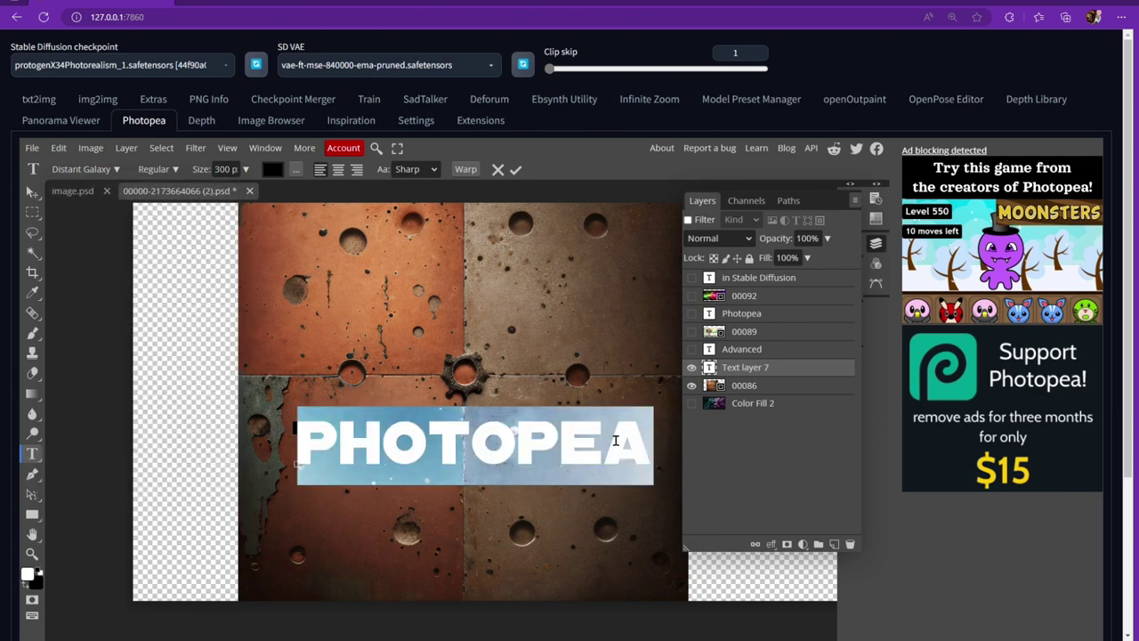
right_click(712, 367)
left_click(730, 380)
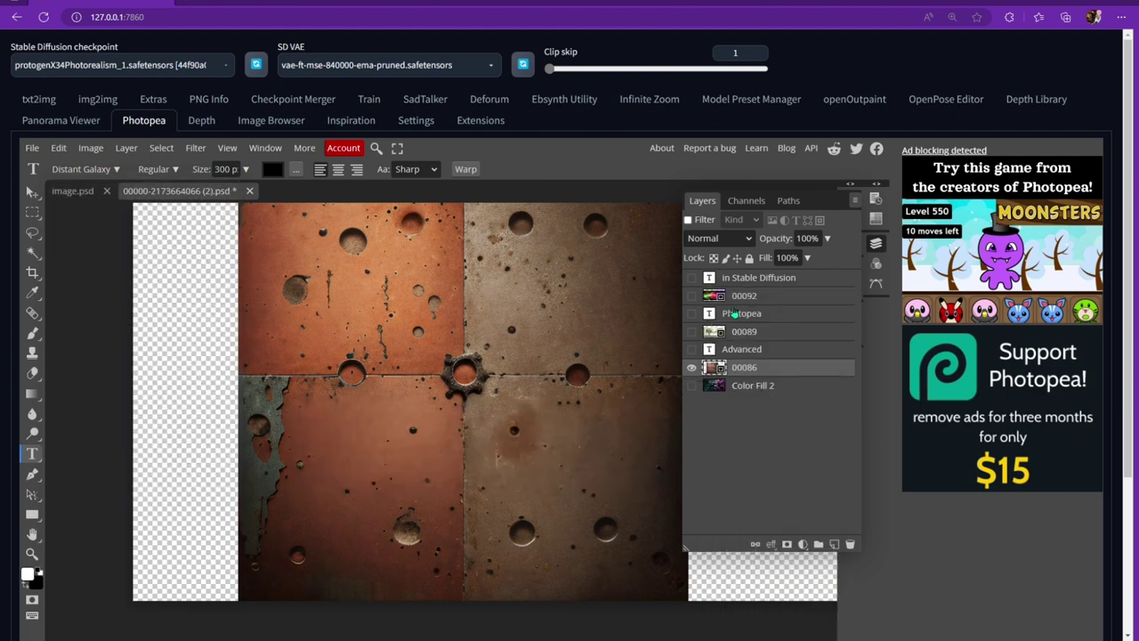
- Show the in Stable Diffusion text and the laser image 00092, and hide the rusty metal image 00086
left_click(693, 278)
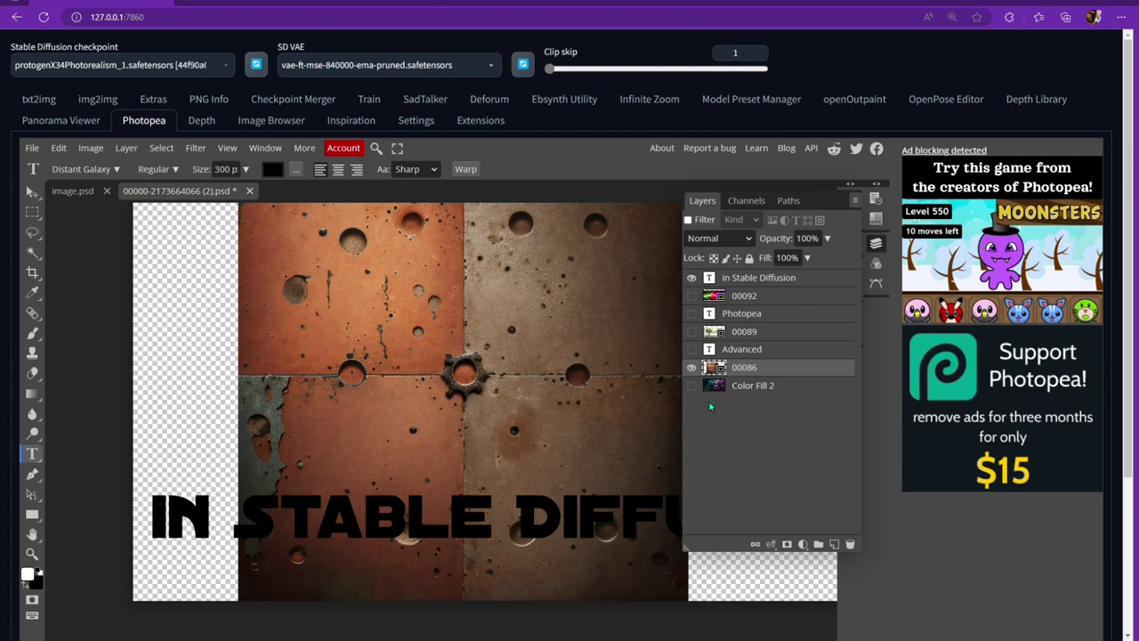
left_click(691, 366)
left_click(692, 295)
left_click(513, 520)
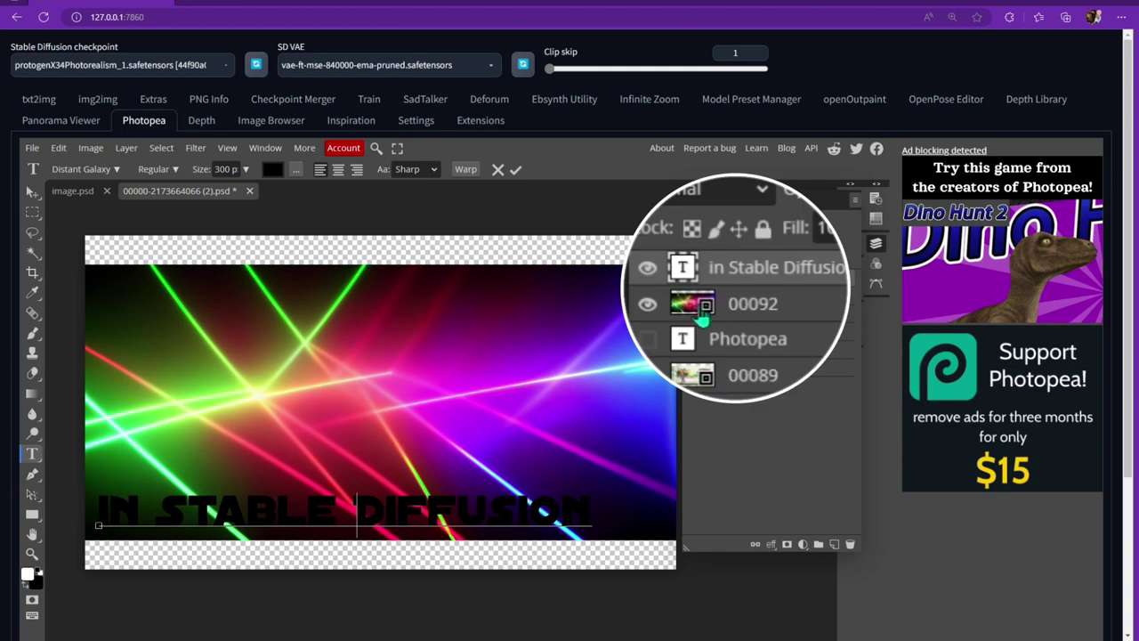
- Shrink image 00092 with Free Transform to a narrow horizontal strip behind the in Stable Diffusion text
left_click(58, 148)
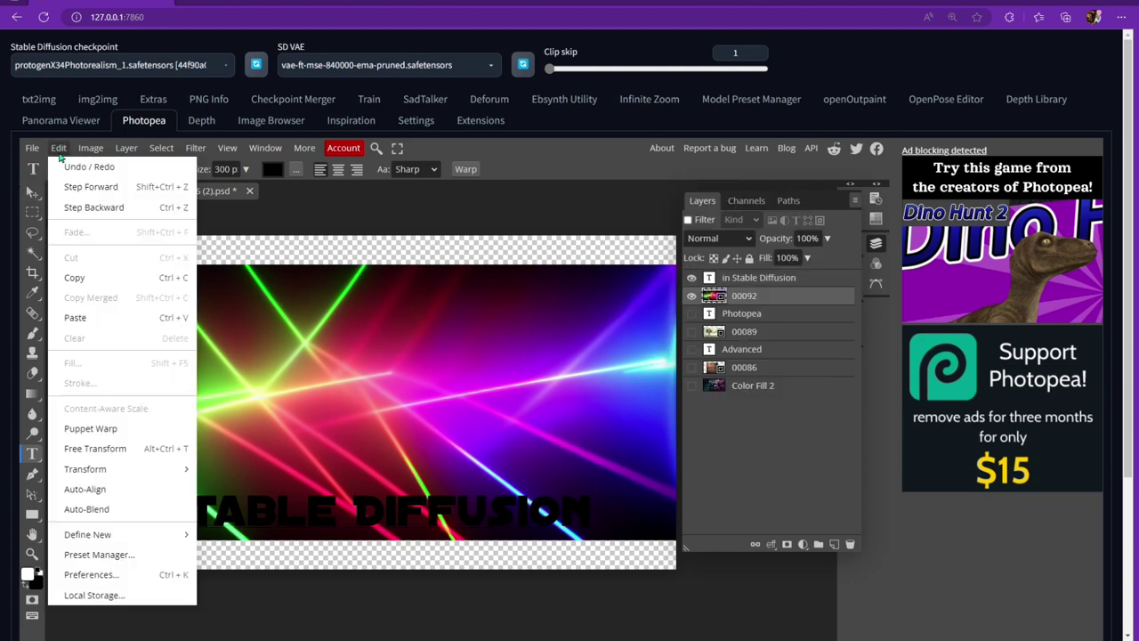
left_click(182, 449)
left_click_drag(84, 265, 310, 468)
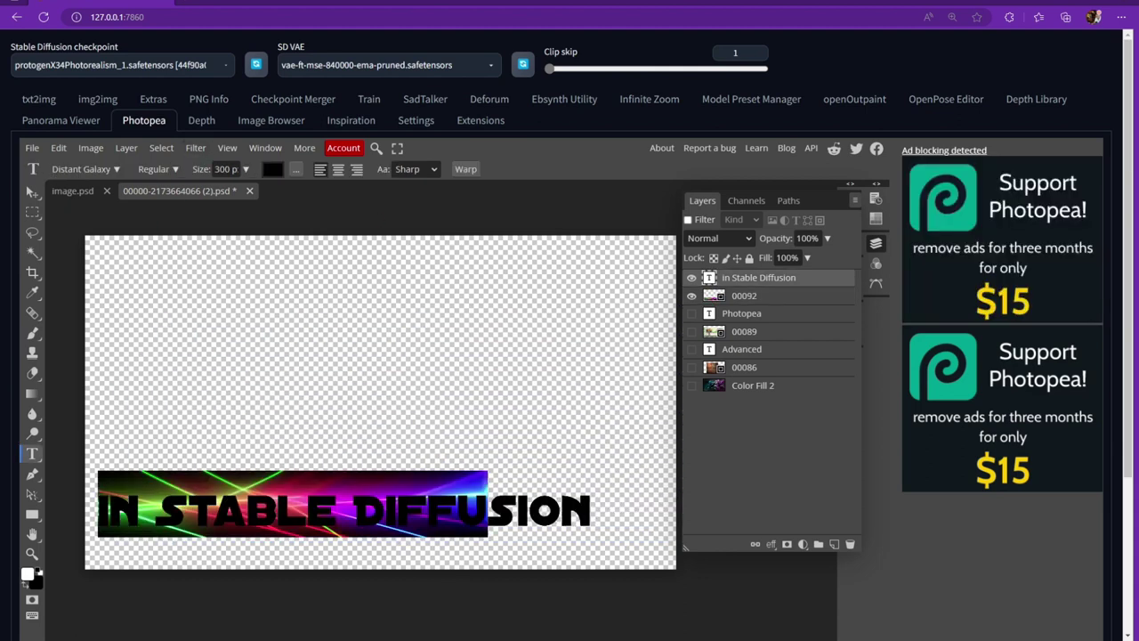
- Set the in Stable Diffusion text's font to FORQUE and move it together with image 00092 toward the middle of the canvas
left_click(85, 169)
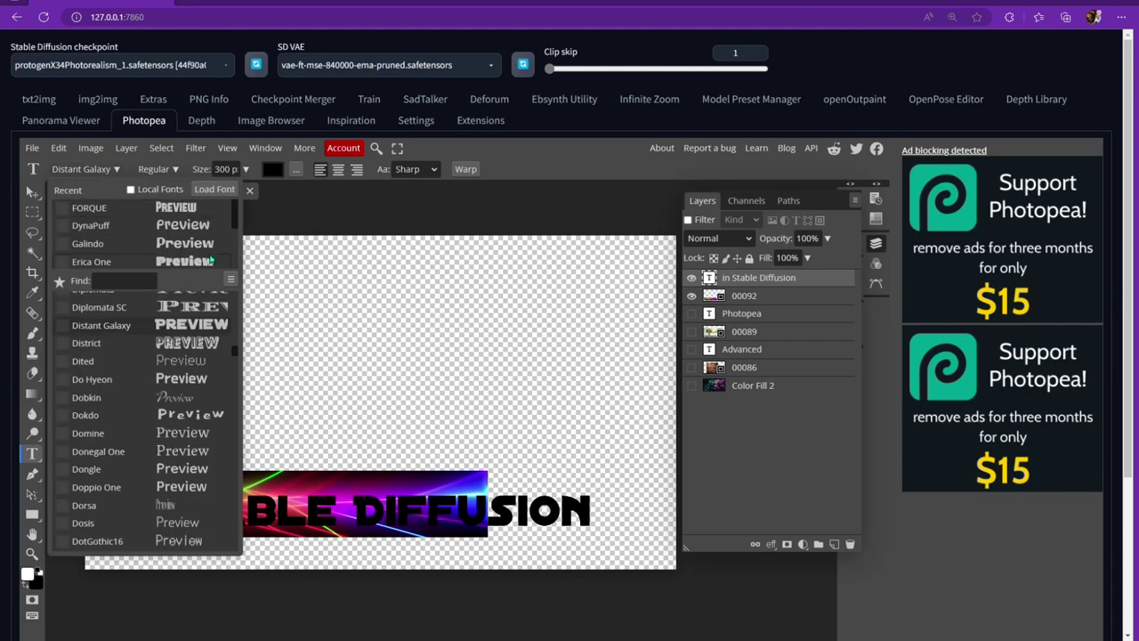
left_click(205, 243)
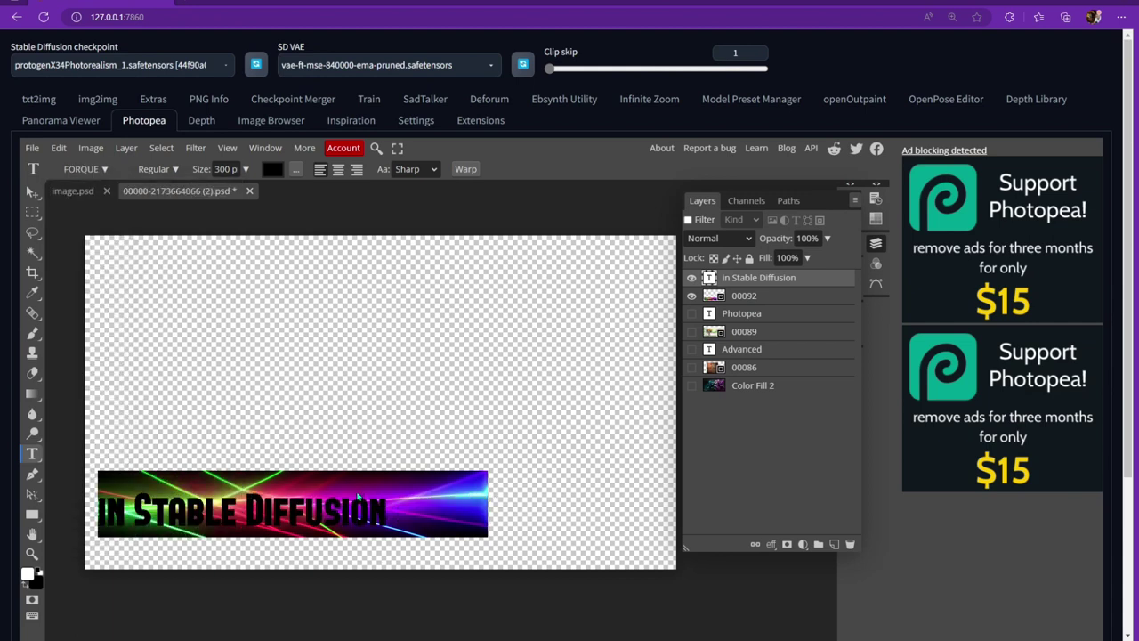
triple_click(340, 510)
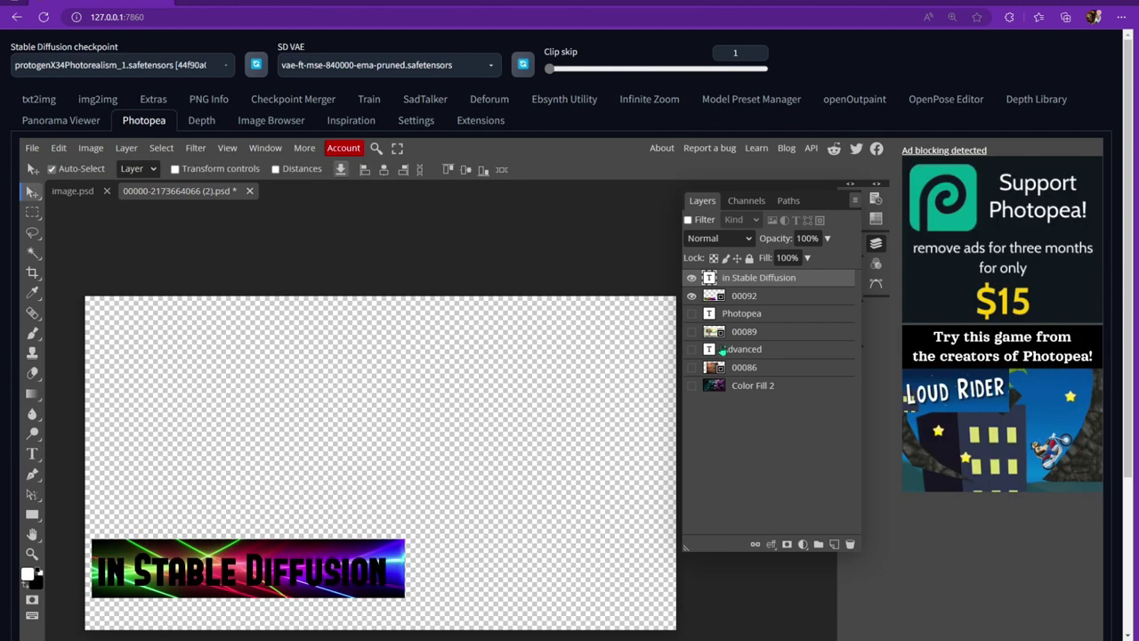
left_click(761, 297, "shift")
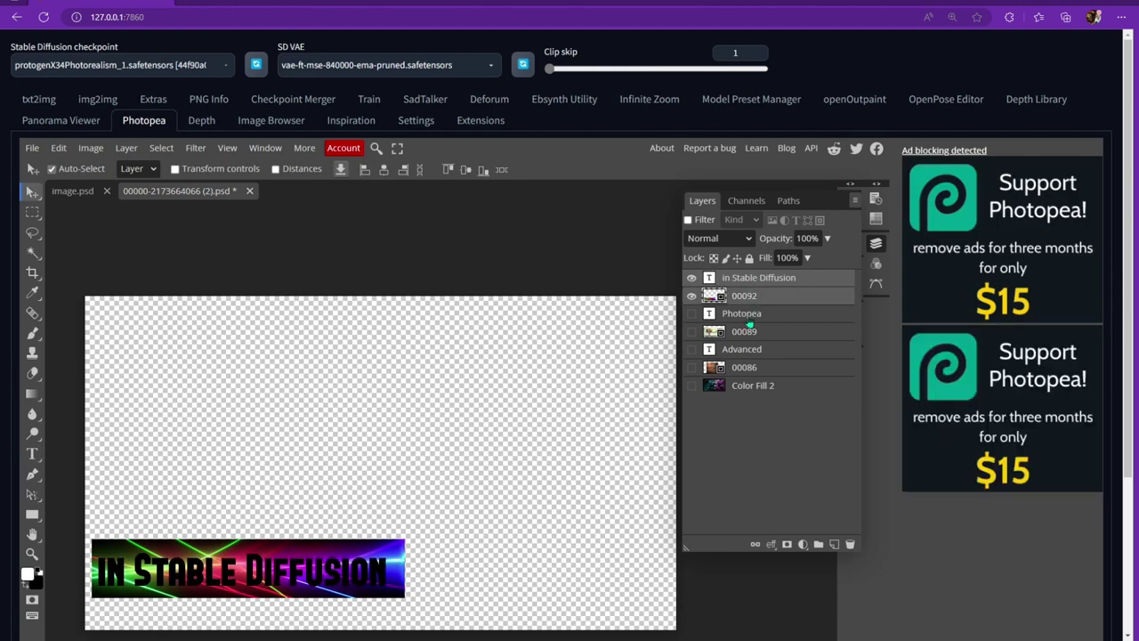
left_click_drag(279, 552, 399, 463)
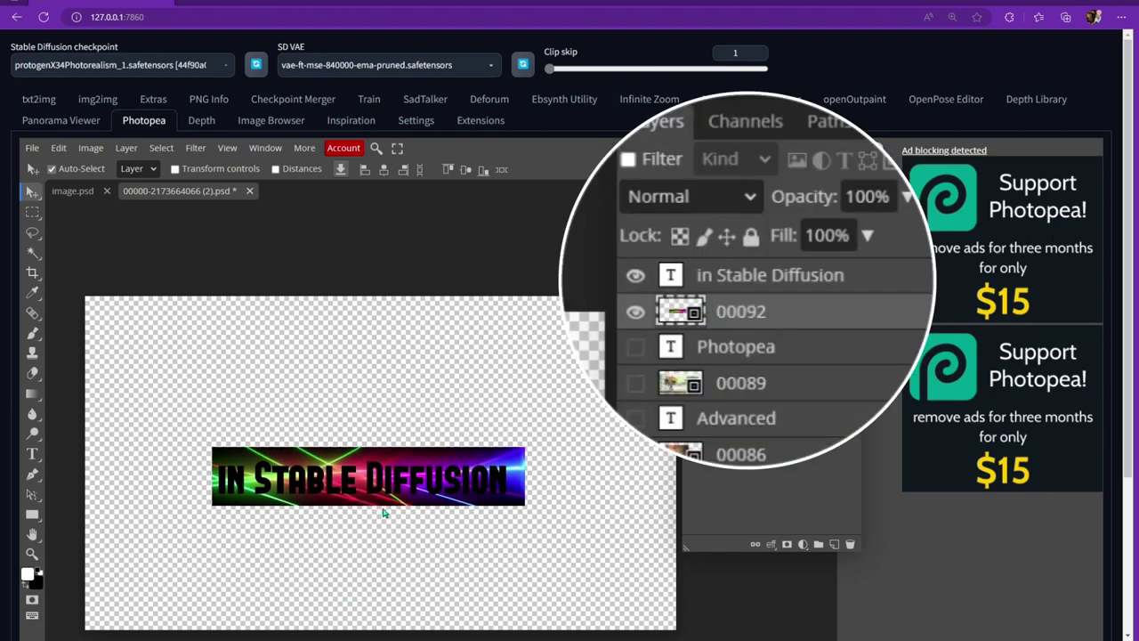
- Place layer 00092 above the in Stable Diffusion text as a clipping mask, and show the Color Fill 2 artwork
left_click_drag(758, 316, 760, 272)
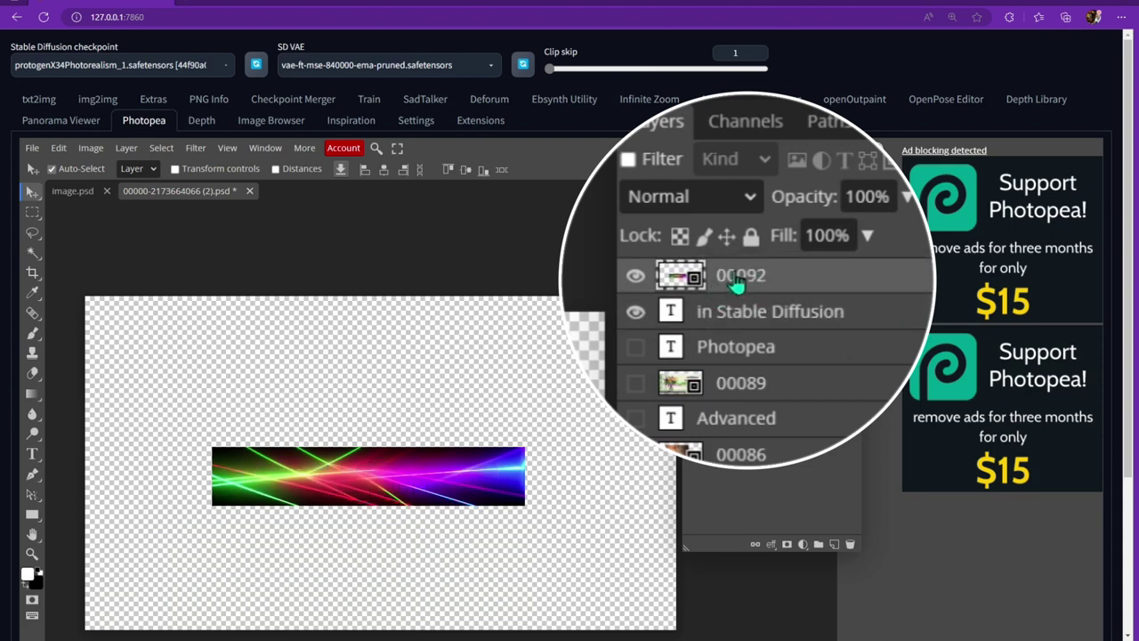
right_click(753, 279)
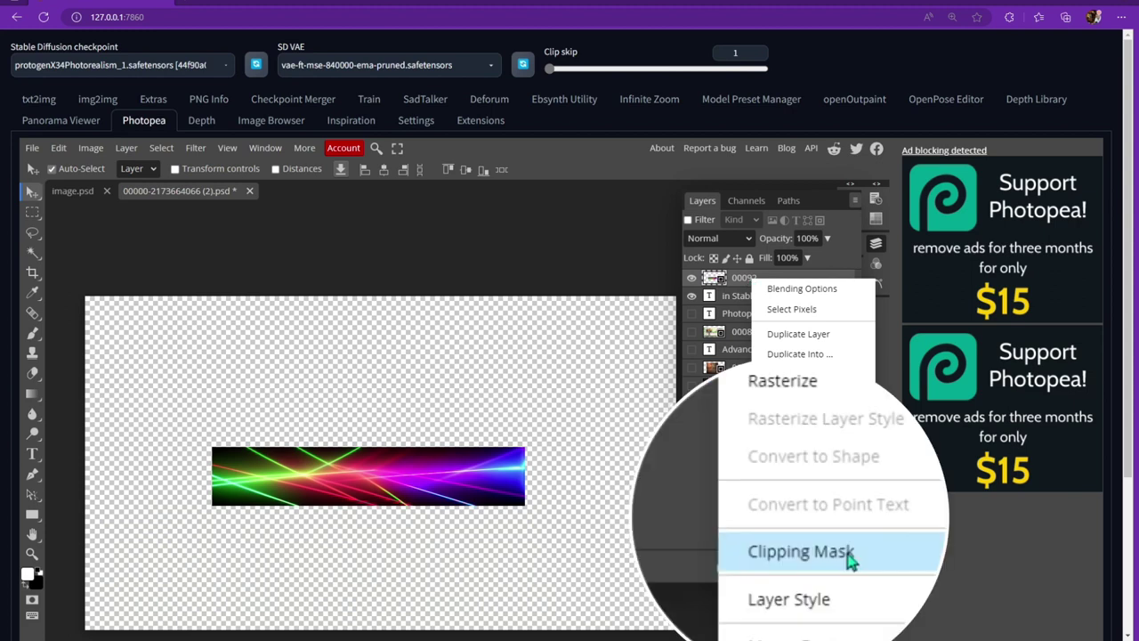
left_click(817, 461)
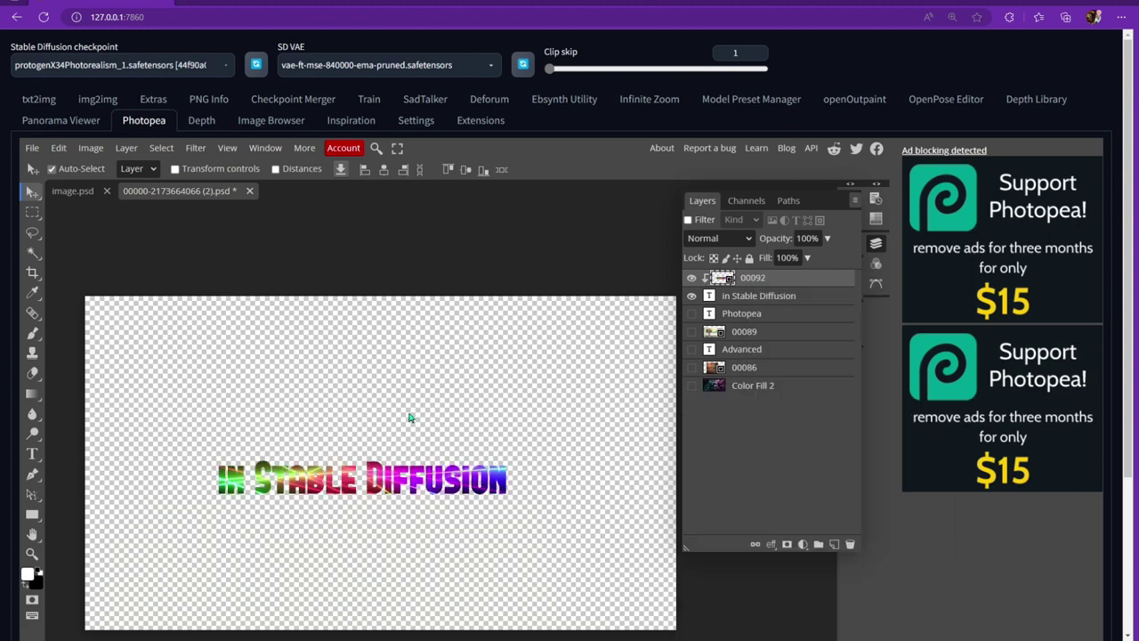
left_click(692, 386)
left_click_drag(346, 481, 388, 490)
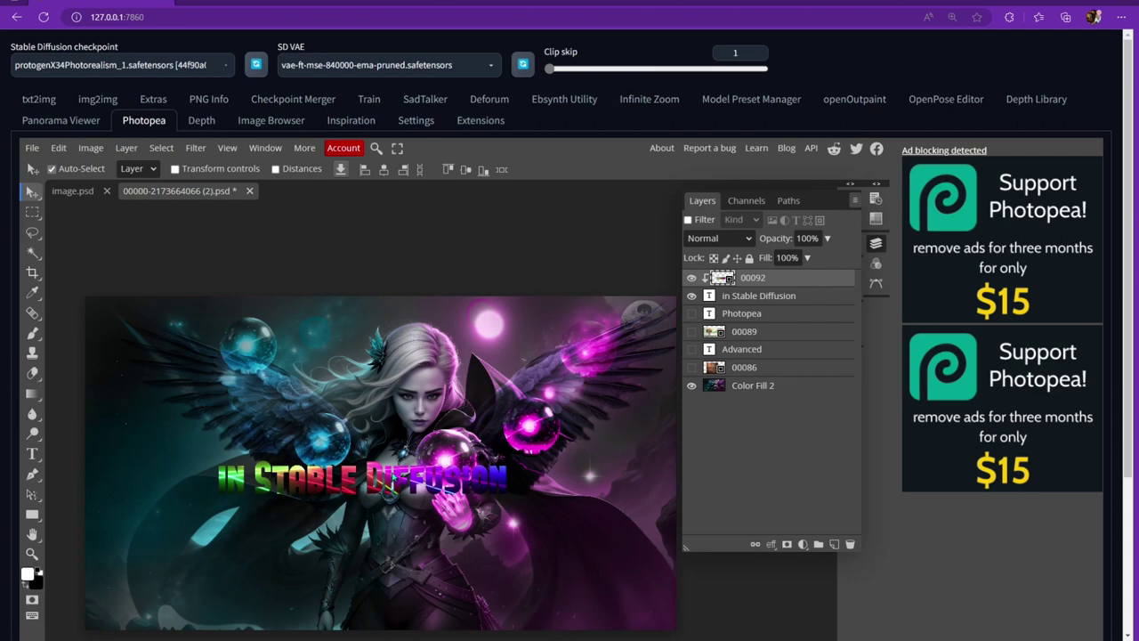
- Merge layer 00092 with the in Stable Diffusion text layer and move the merged text to the artwork's lower left
left_click(836, 303)
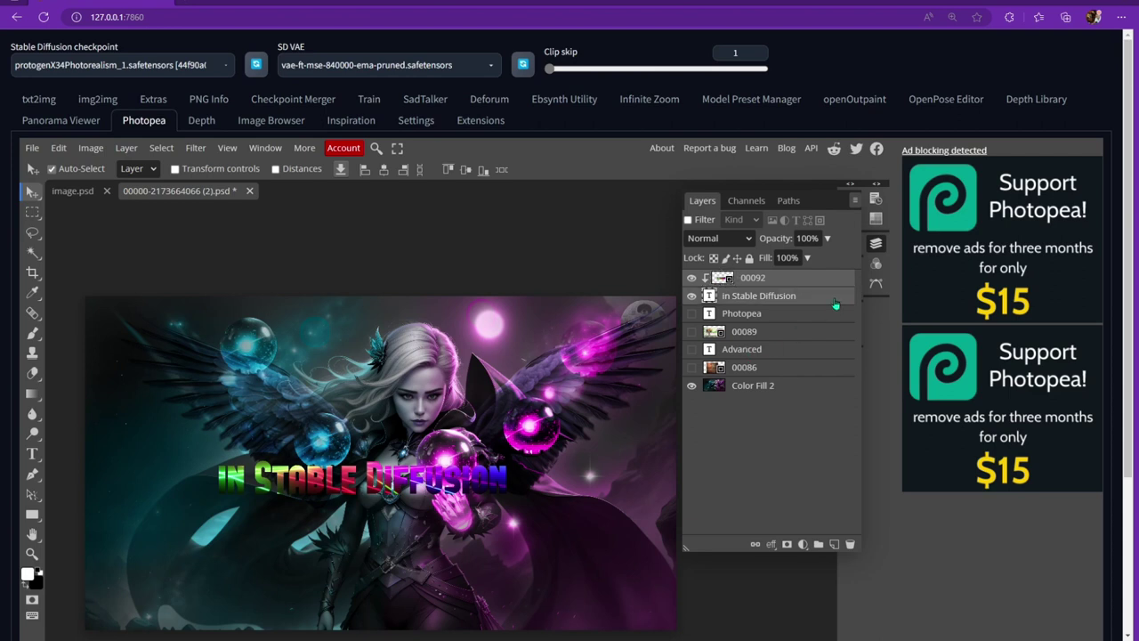
right_click(763, 281)
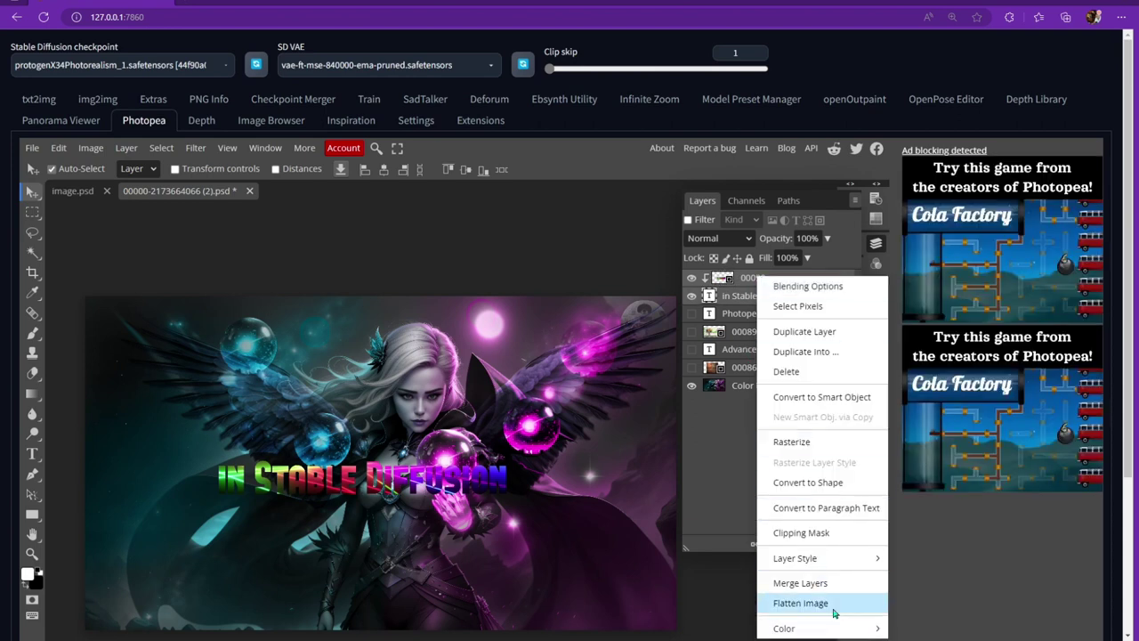
left_click(826, 582)
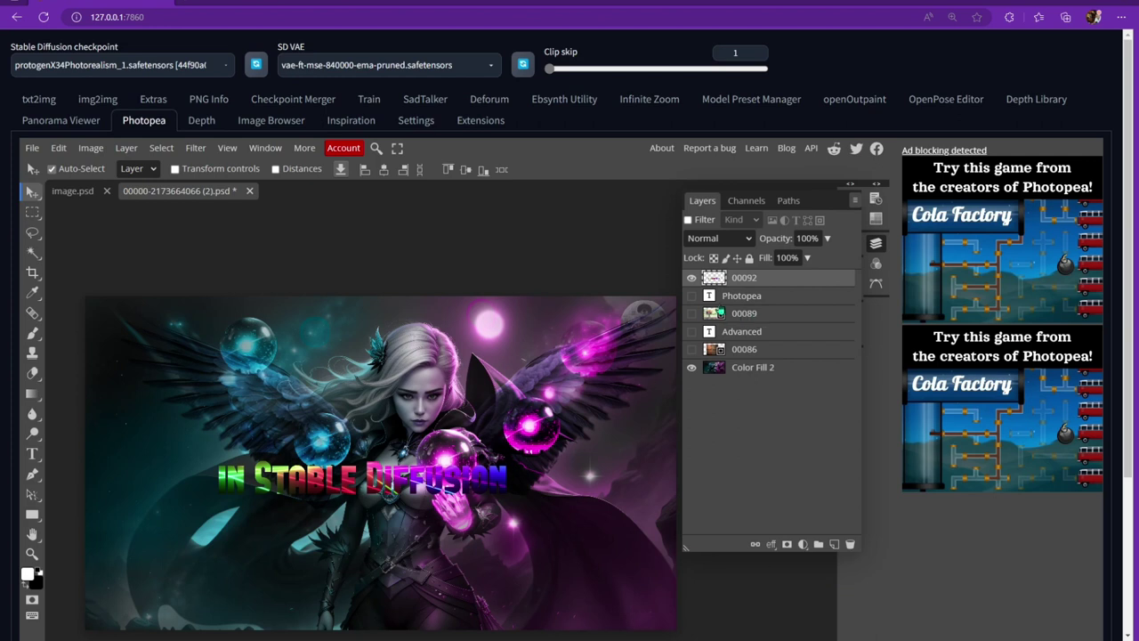
left_click_drag(383, 488, 269, 566)
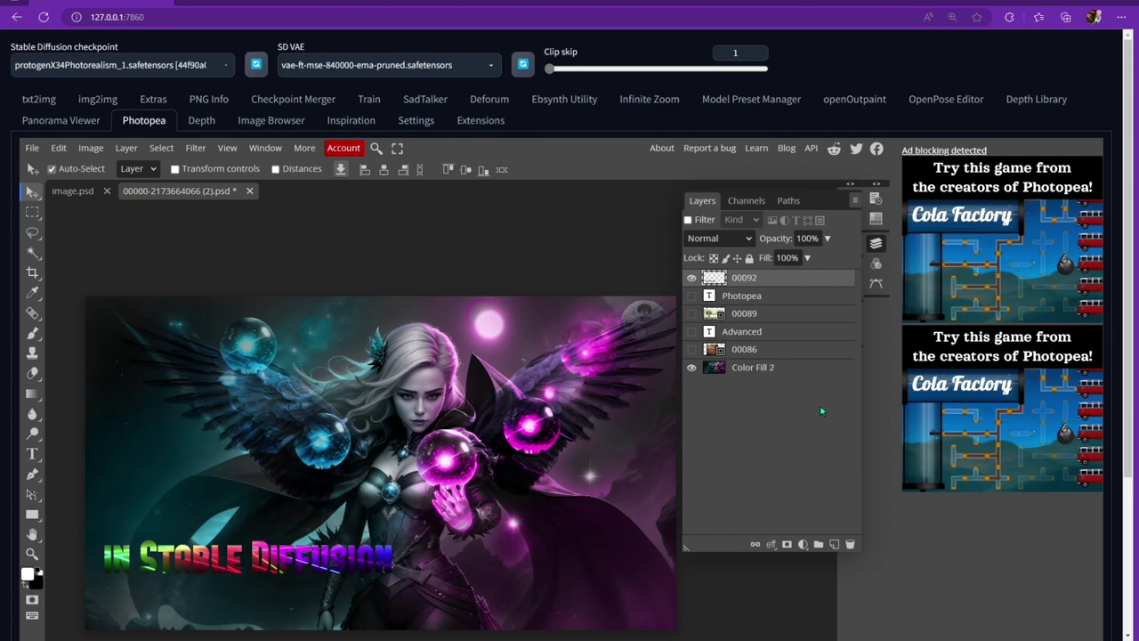
- Add a magenta Linear Light Outer Glow to layer 00092: opacity 14%, noise 12%, spread 13%, size 100 px, range 42%, jitter 14%
left_click(771, 544)
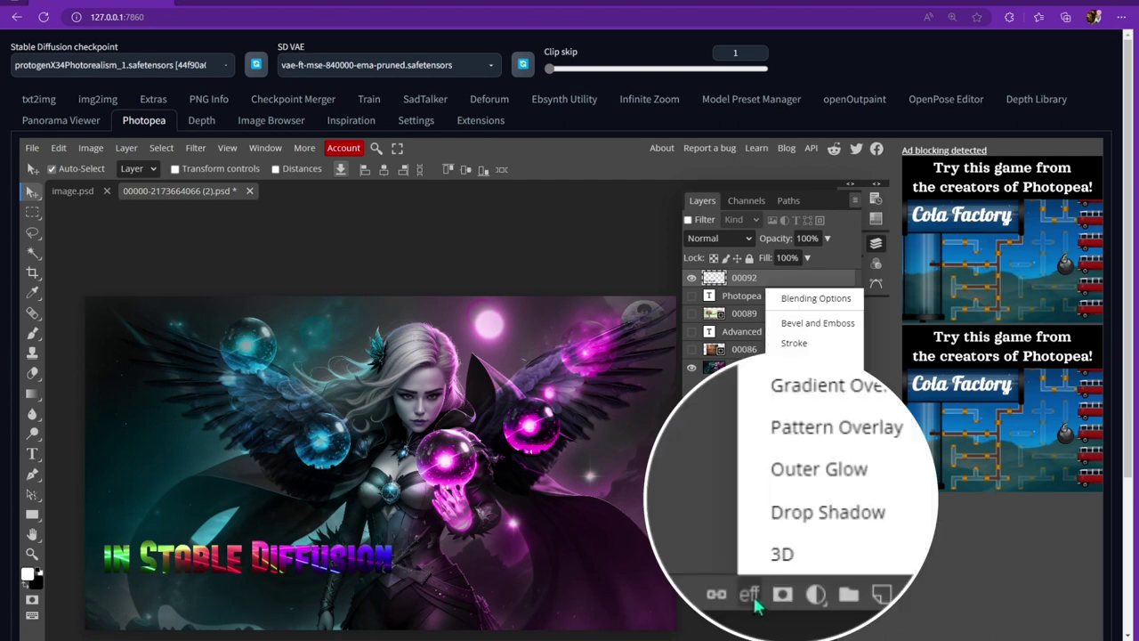
left_click(850, 480)
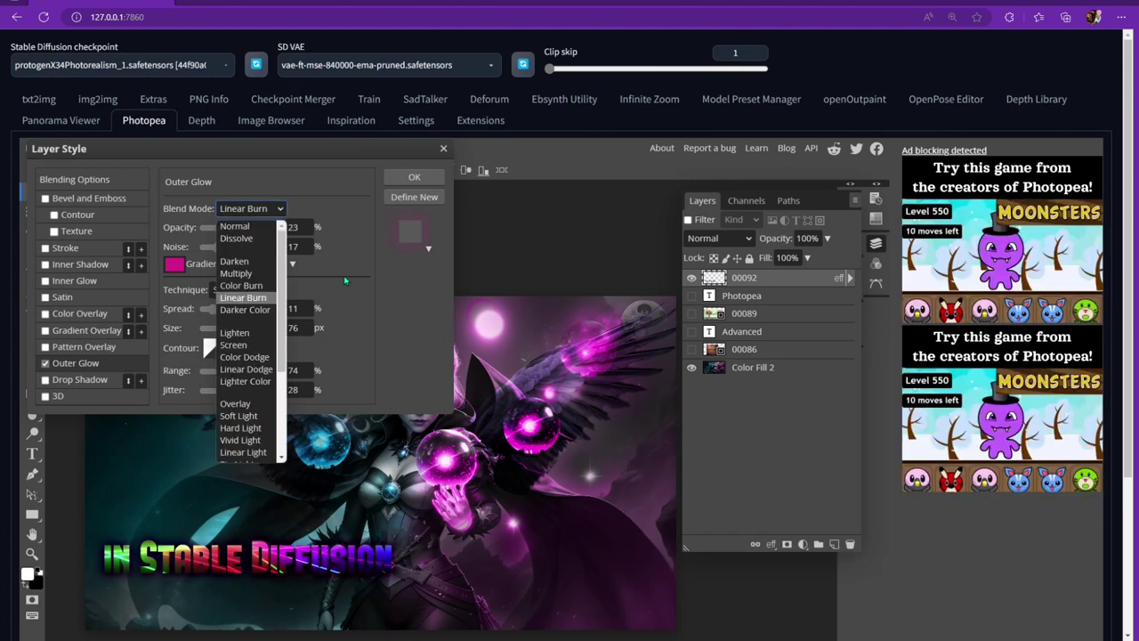
left_click(347, 279)
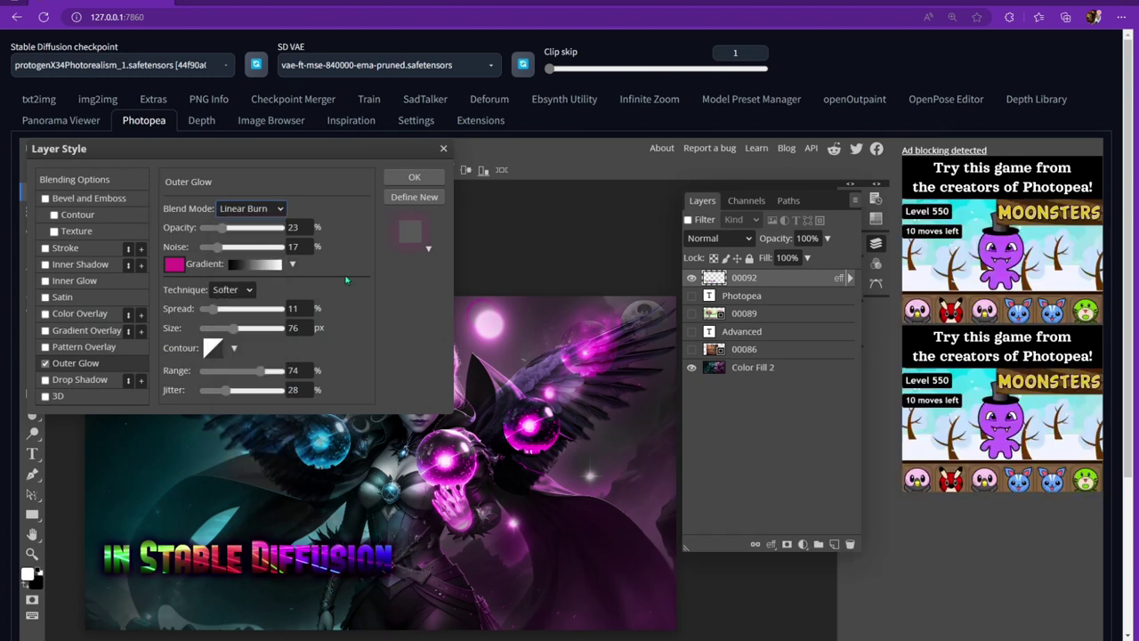
scroll(456, 515, "down", 1)
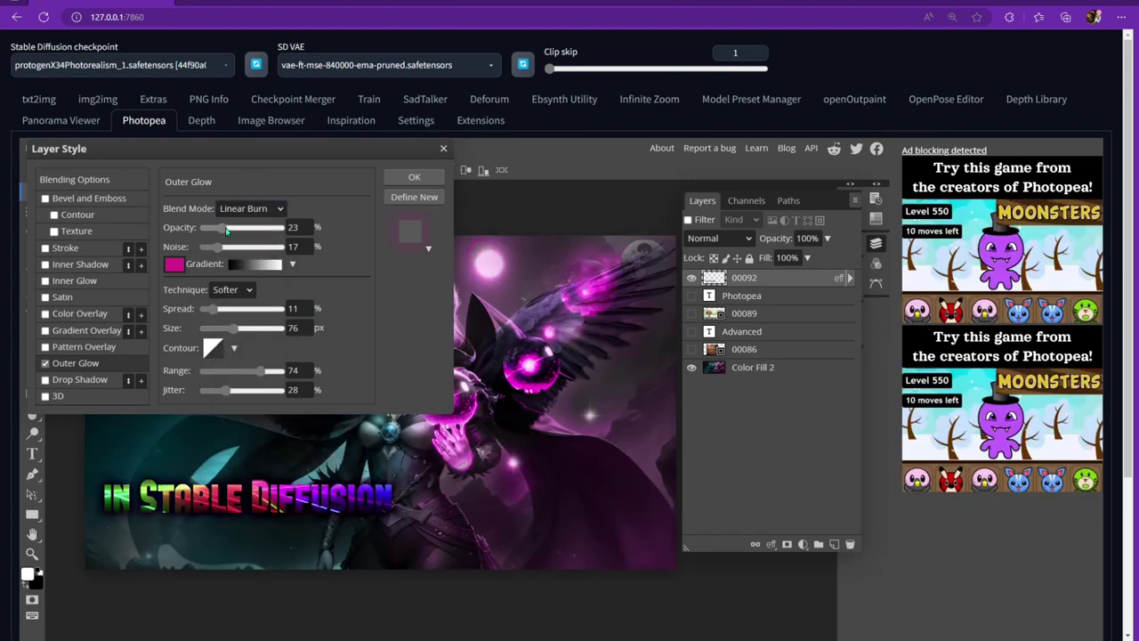
left_click_drag(230, 230, 249, 254)
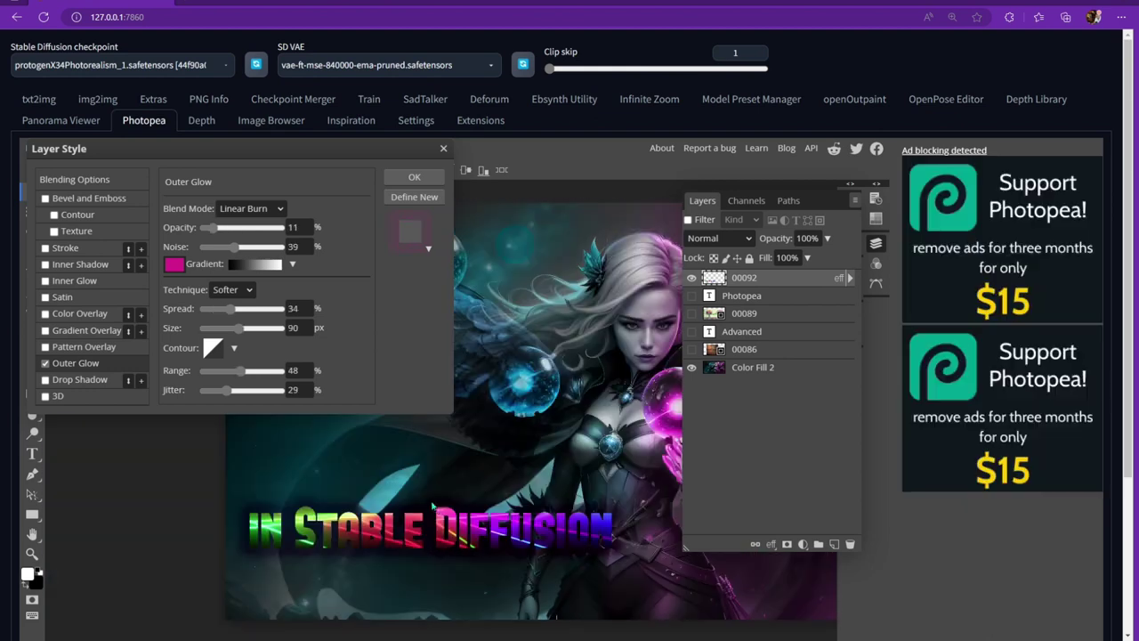
scroll(463, 481, "up", 3)
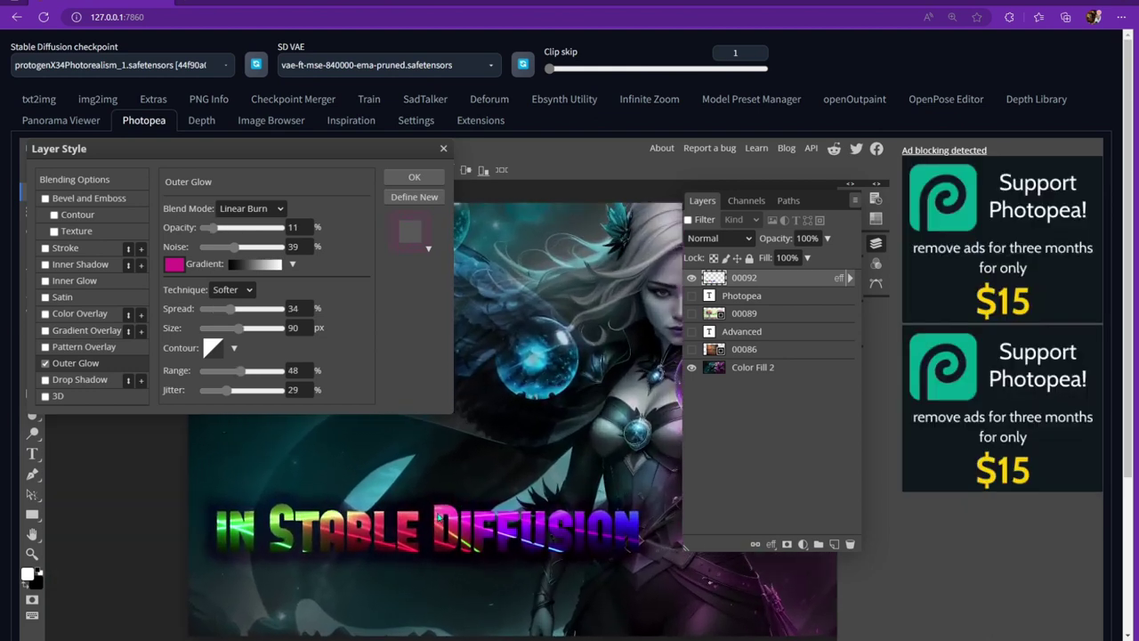
scroll(438, 557, "down", 3)
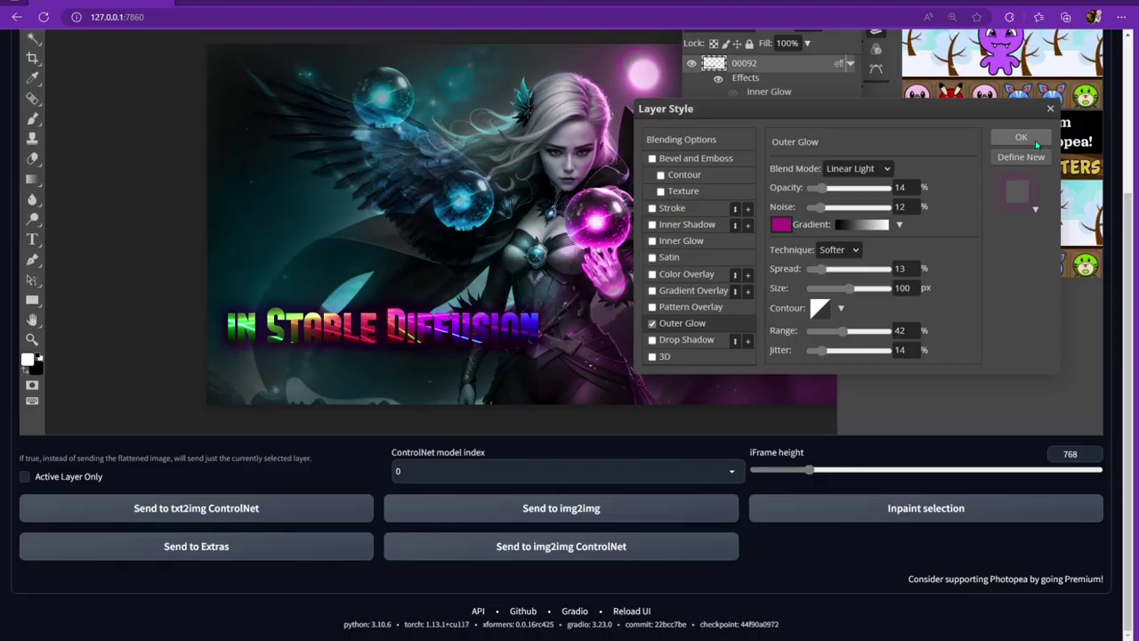
left_click(1033, 144)
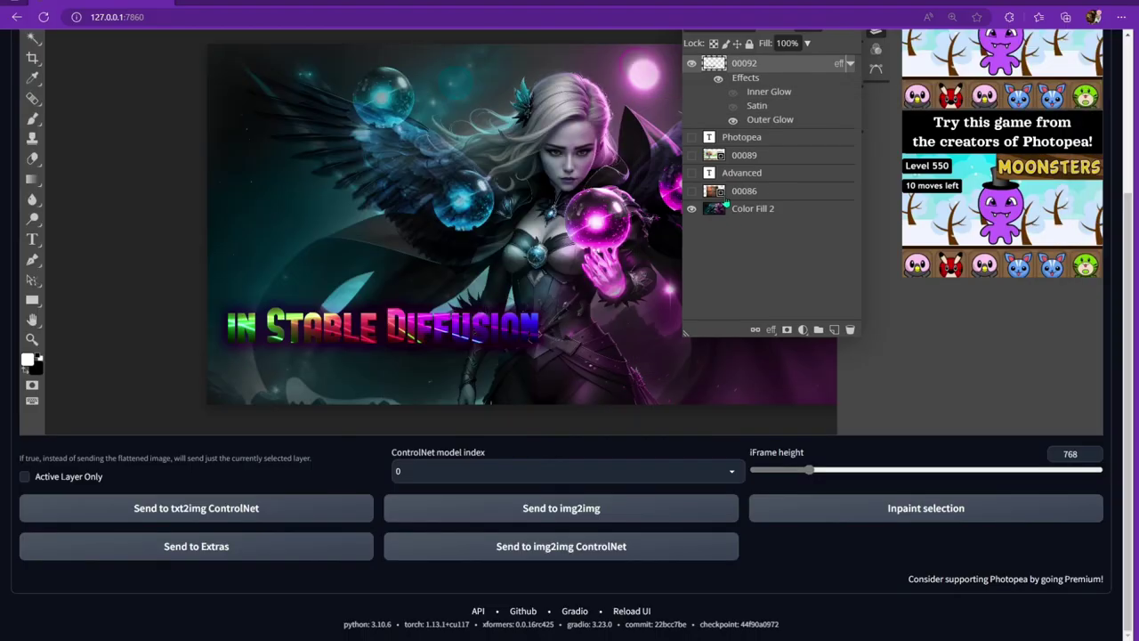
- Reorder the layers with Advanced and 00086 on top as the only visible ones, and position the Advanced text over the rusty image
scroll(441, 242, "down", 1)
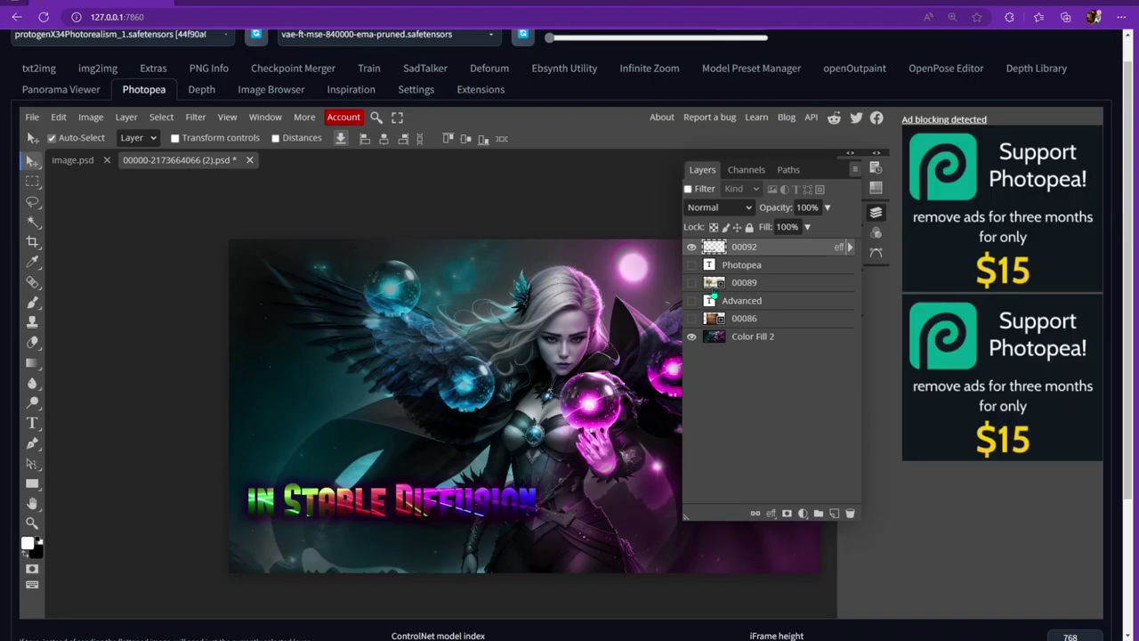
left_click_drag(717, 247, 728, 292)
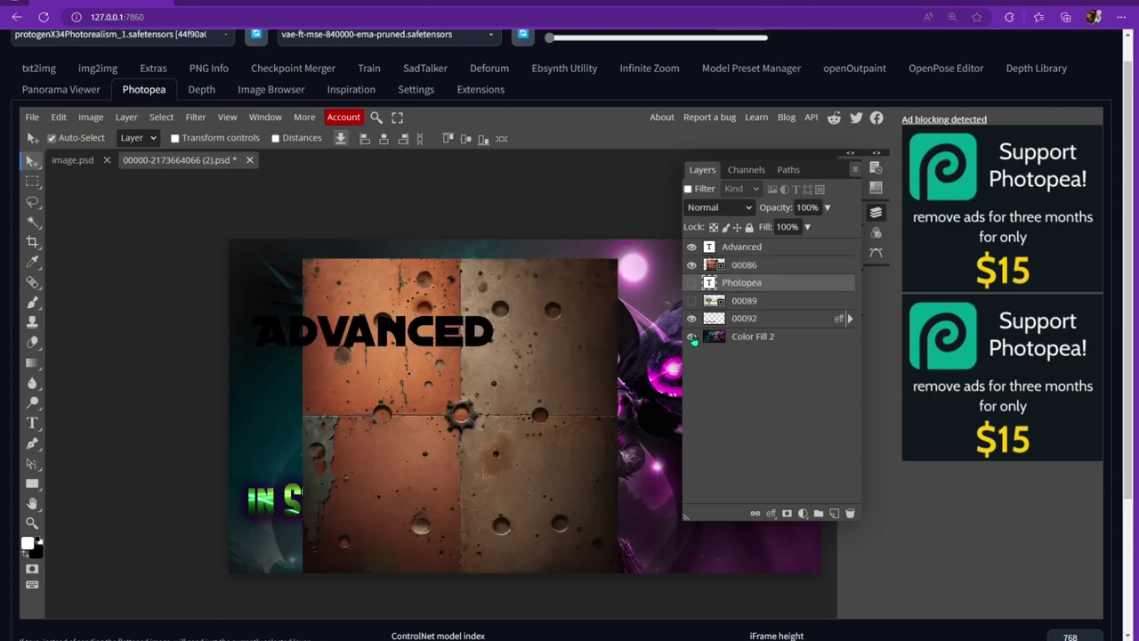
left_click(693, 318)
left_click(692, 337)
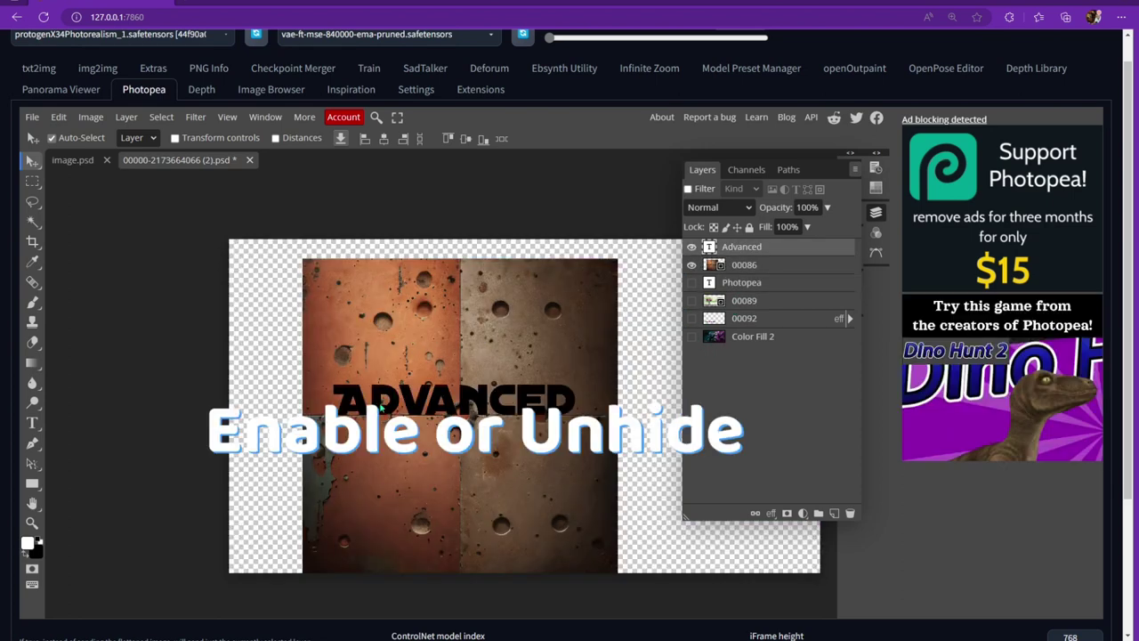
mouse_move(422, 398)
left_mouse_down()
mouse_move(401, 492)
mouse_move(443, 384)
mouse_move(418, 384)
left_mouse_up()
- Place the rusty metal image 00086 above the Advanced text as a clipping mask, and shift the texture inside the letters
left_click_drag(713, 266, 676, 237)
right_click(685, 245)
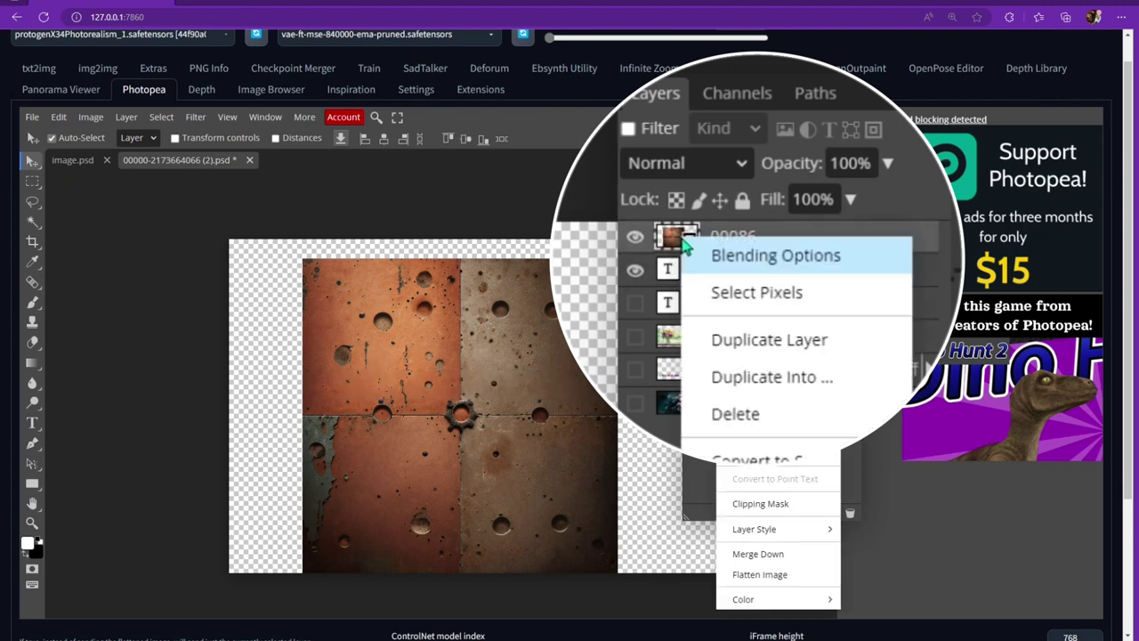
left_click(770, 505)
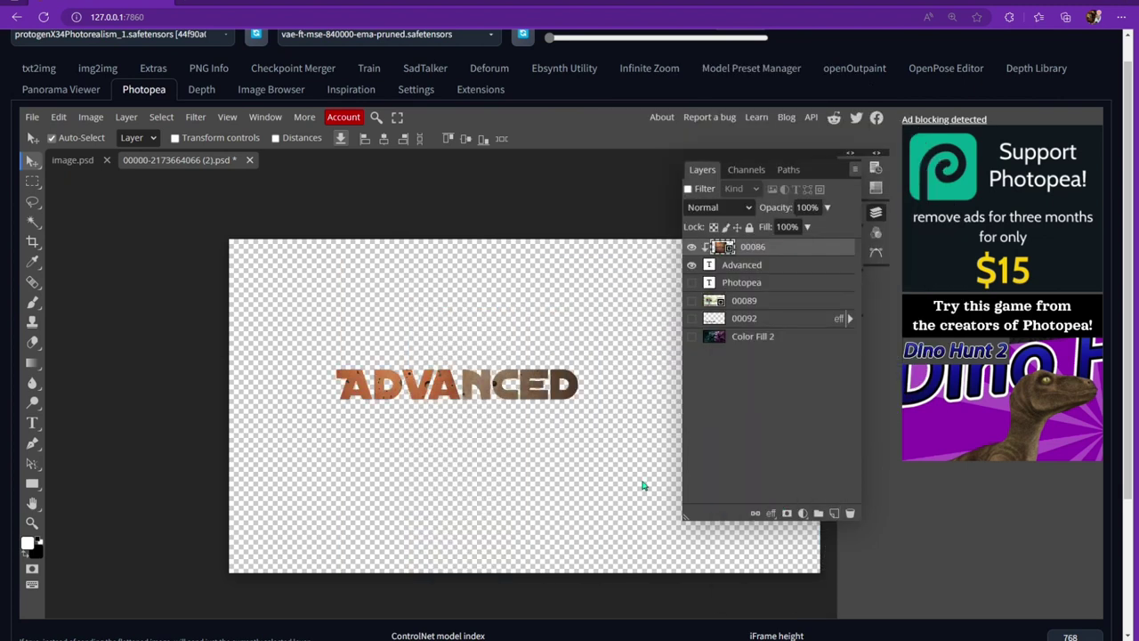
left_click_drag(680, 461, 680, 577)
left_click_drag(712, 463, 488, 247)
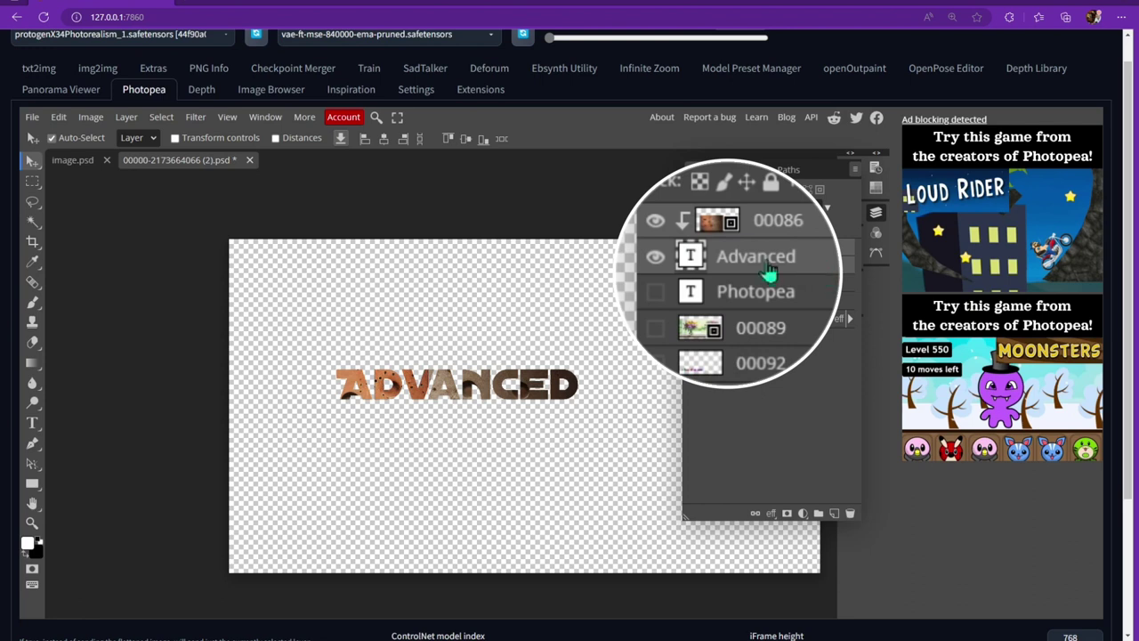
- Merge image 00086 with the Advanced text layer, and show the Color Fill 2 artwork
right_click(744, 236)
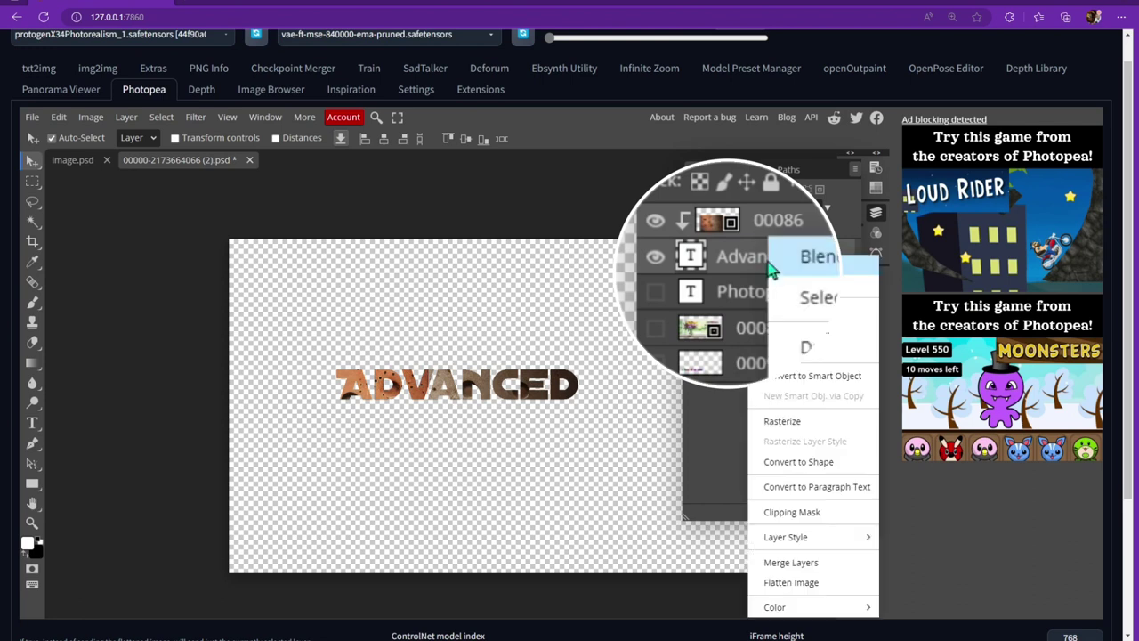
left_click(790, 562)
left_click(692, 318)
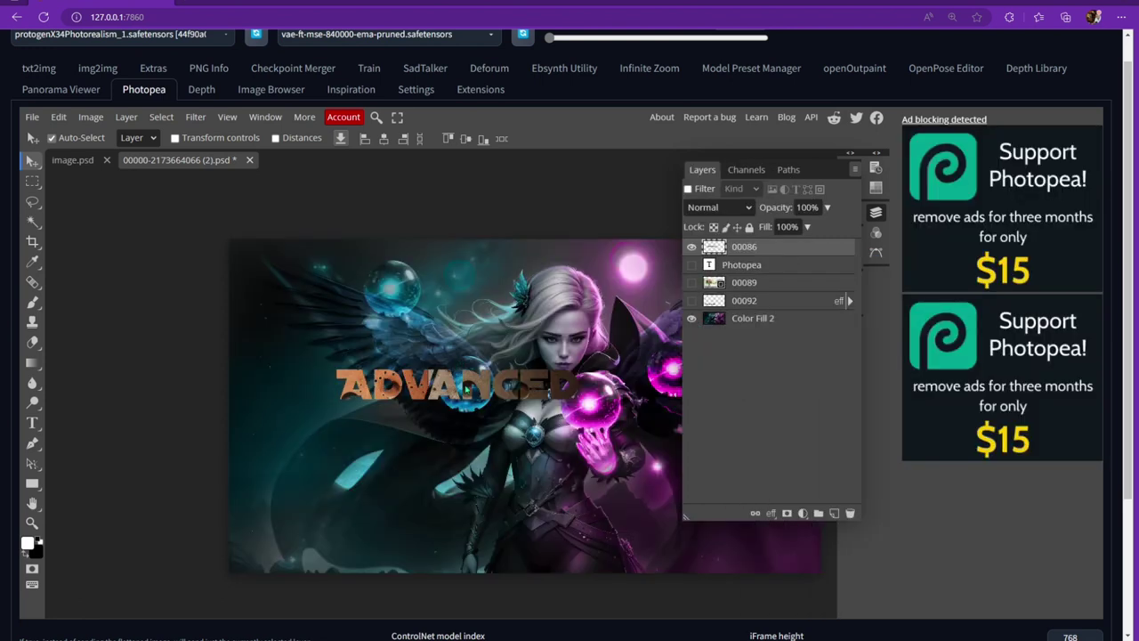
- Move the Advanced text onto the wing at the artwork's upper left and set its blend mode to Luminosity
left_click_drag(454, 396, 378, 336)
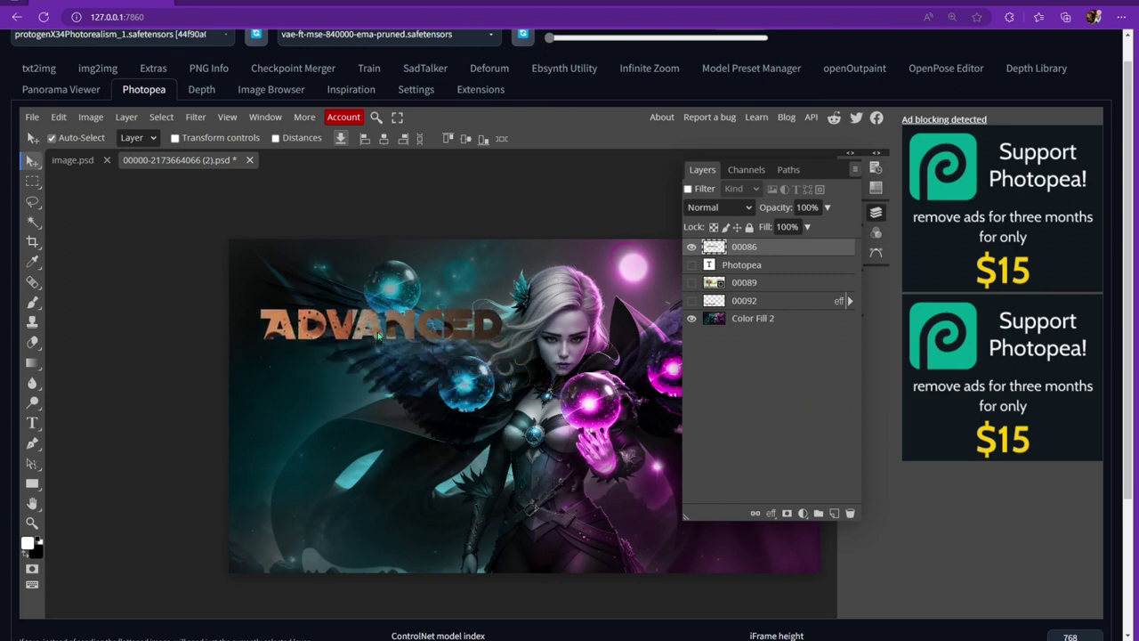
left_click(718, 207)
scroll(725, 419, "down", 3)
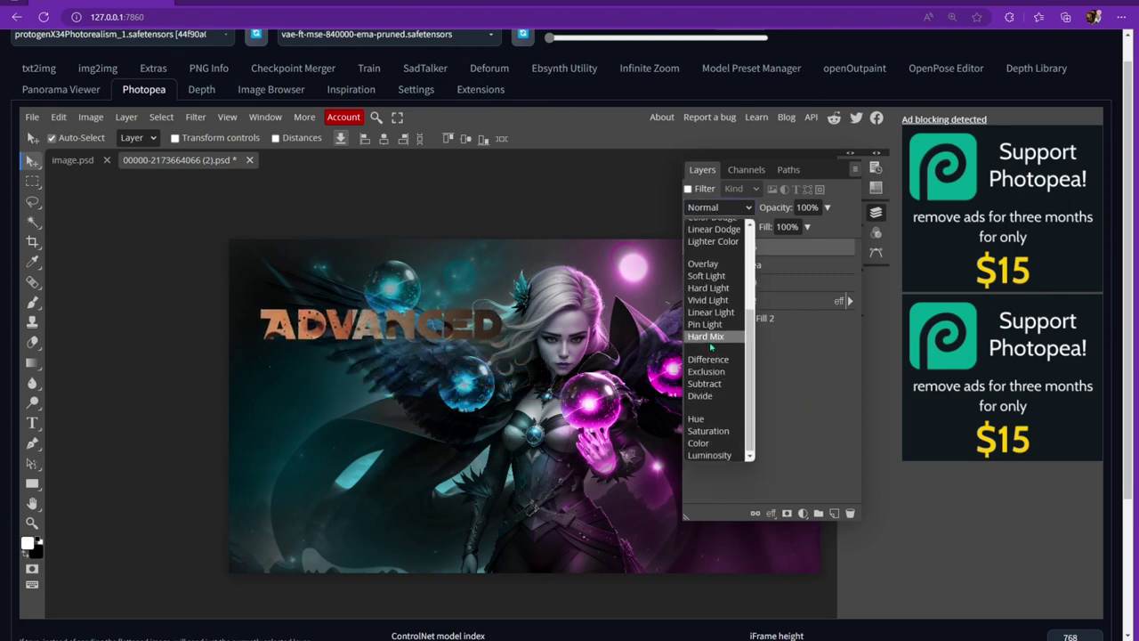
left_click(721, 455)
- Show layer 00092 and line up the Advanced and In Stable Diffusion texts along the artwork's left side
left_click_drag(416, 332, 437, 352)
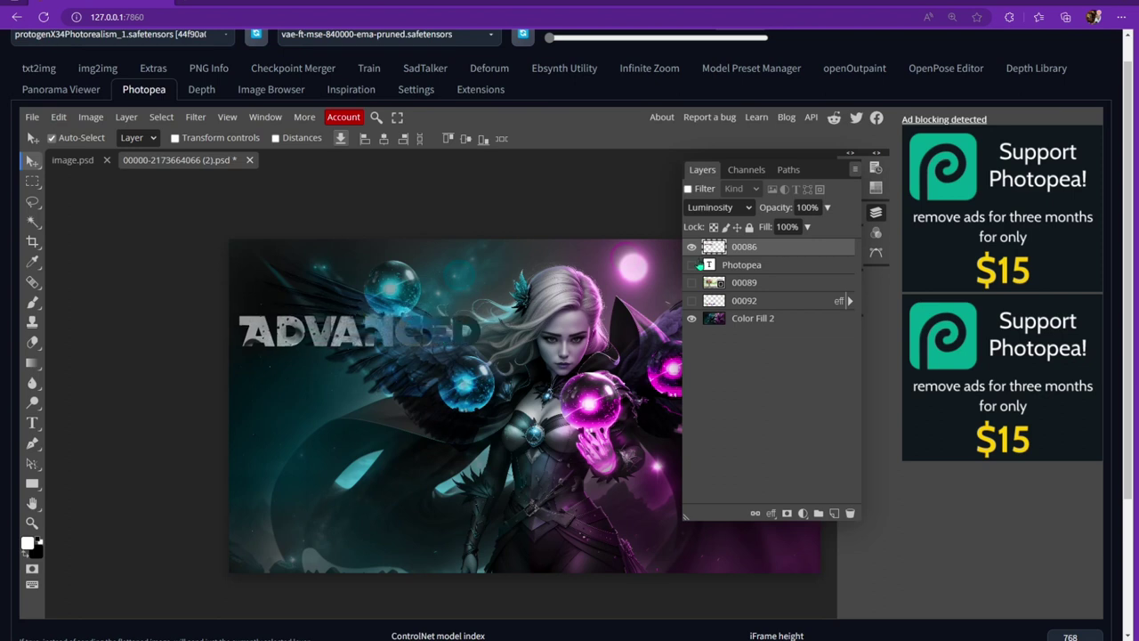
left_click(692, 300)
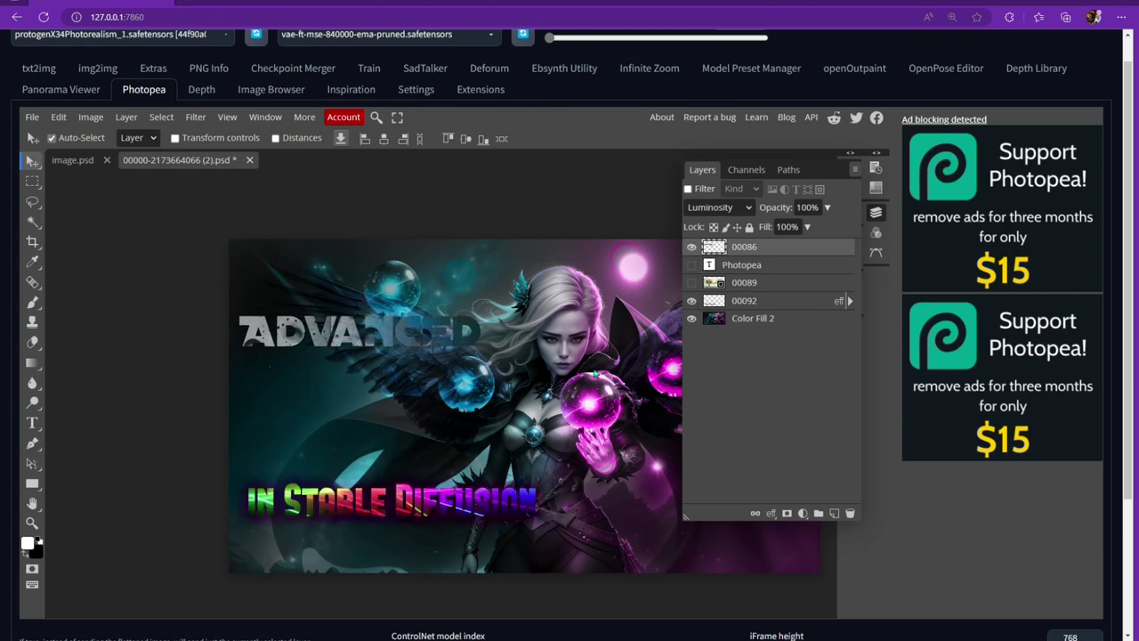
left_click_drag(425, 508, 419, 508)
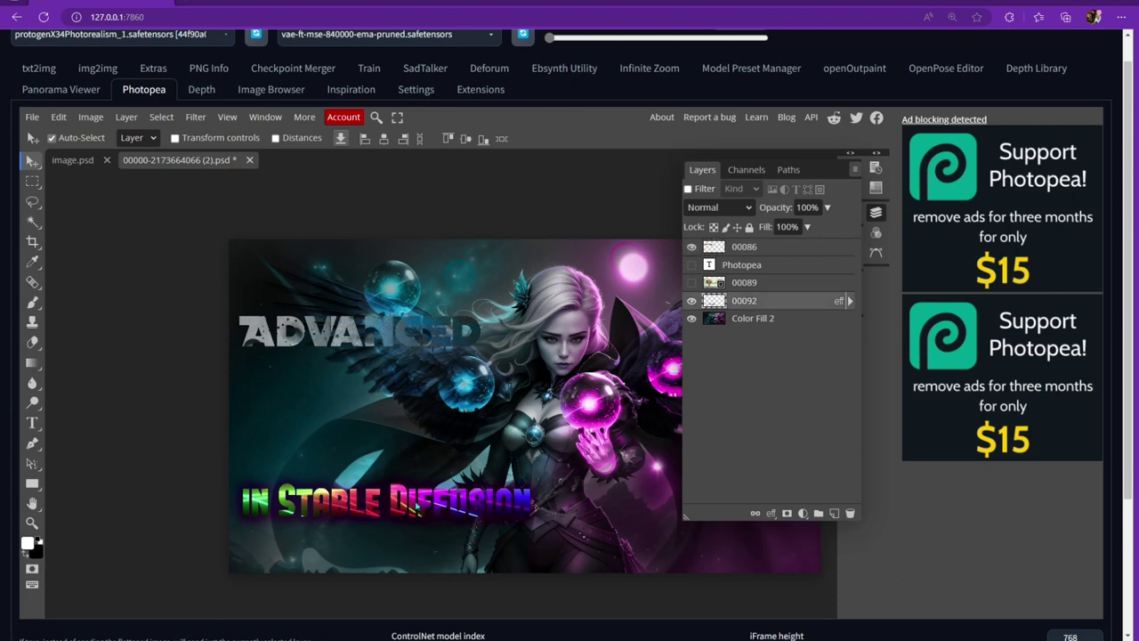
- Add a Multiply Drop Shadow to the Advanced text in layer 00086: opacity 66%, angle 130°, distance 203 px
left_click(717, 248)
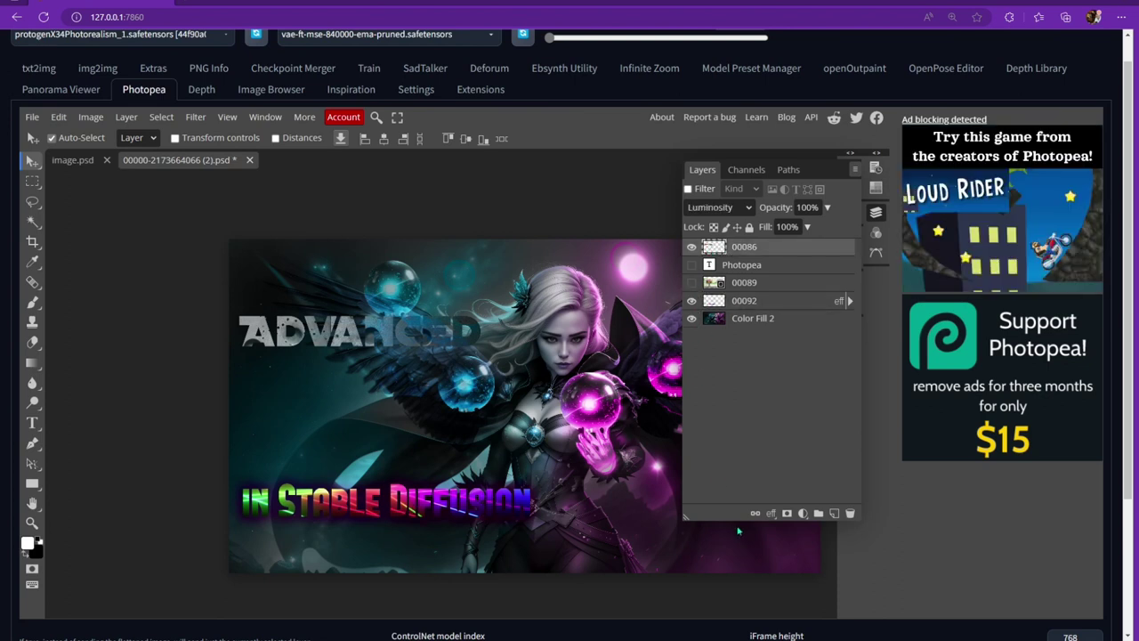
left_click(771, 513)
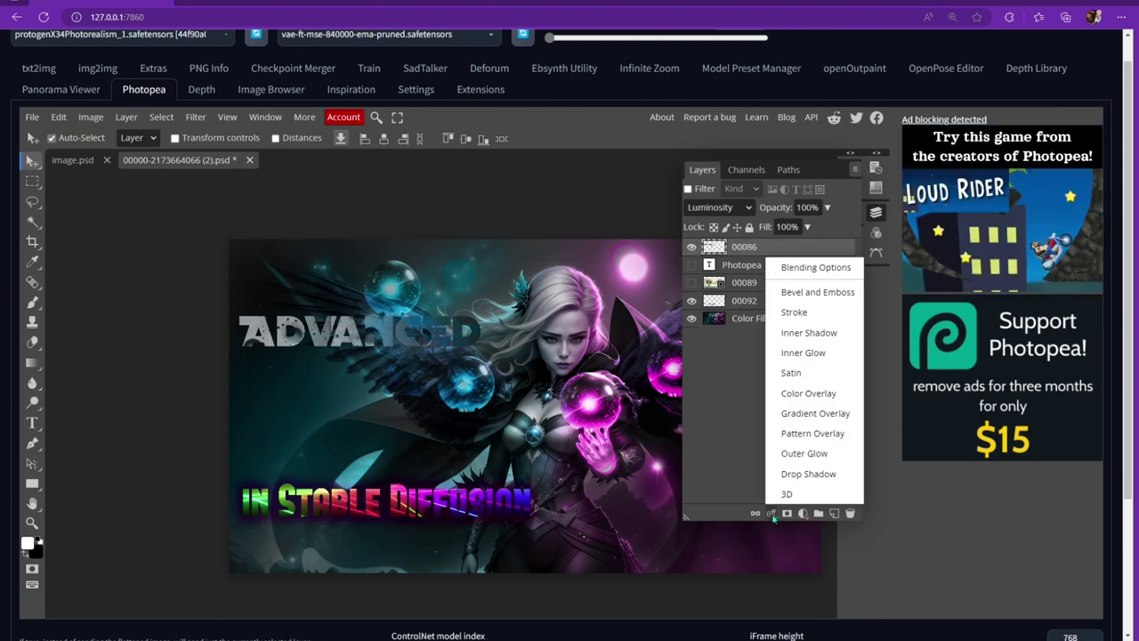
left_click(823, 477)
left_click(774, 516)
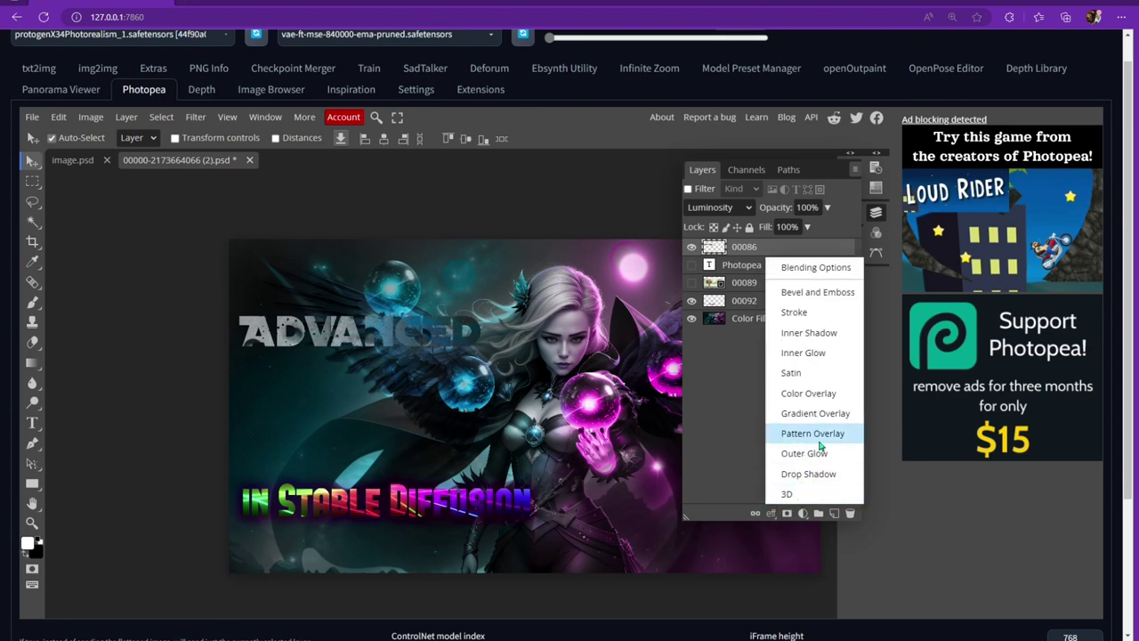
left_click(820, 475)
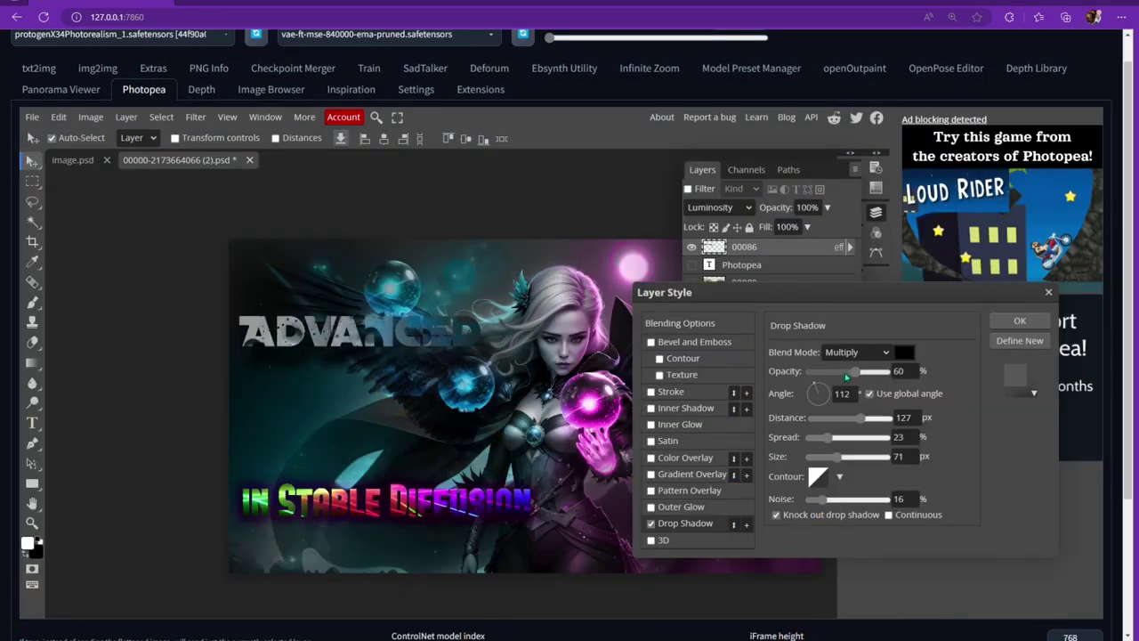
left_click_drag(859, 371, 861, 373)
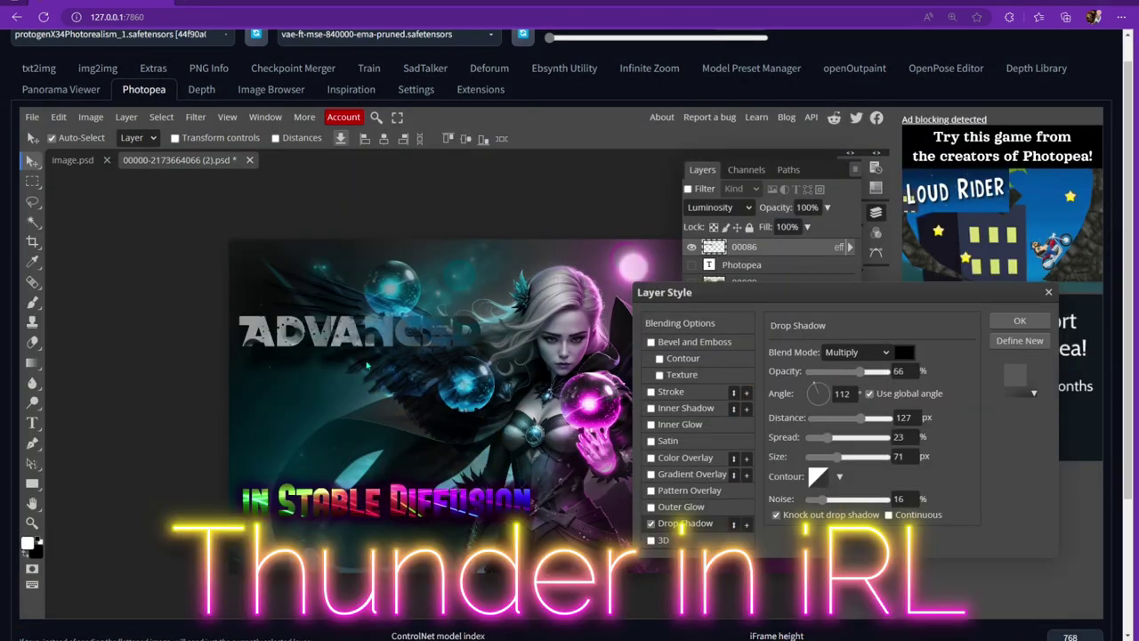
left_click_drag(402, 349, 583, 400)
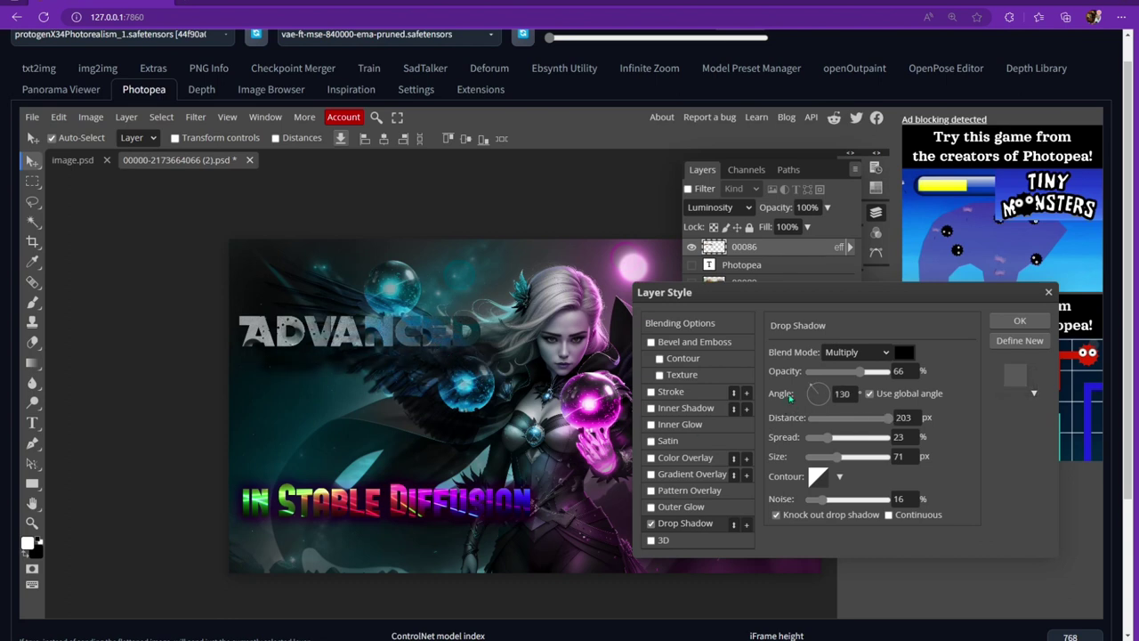
key("Return")
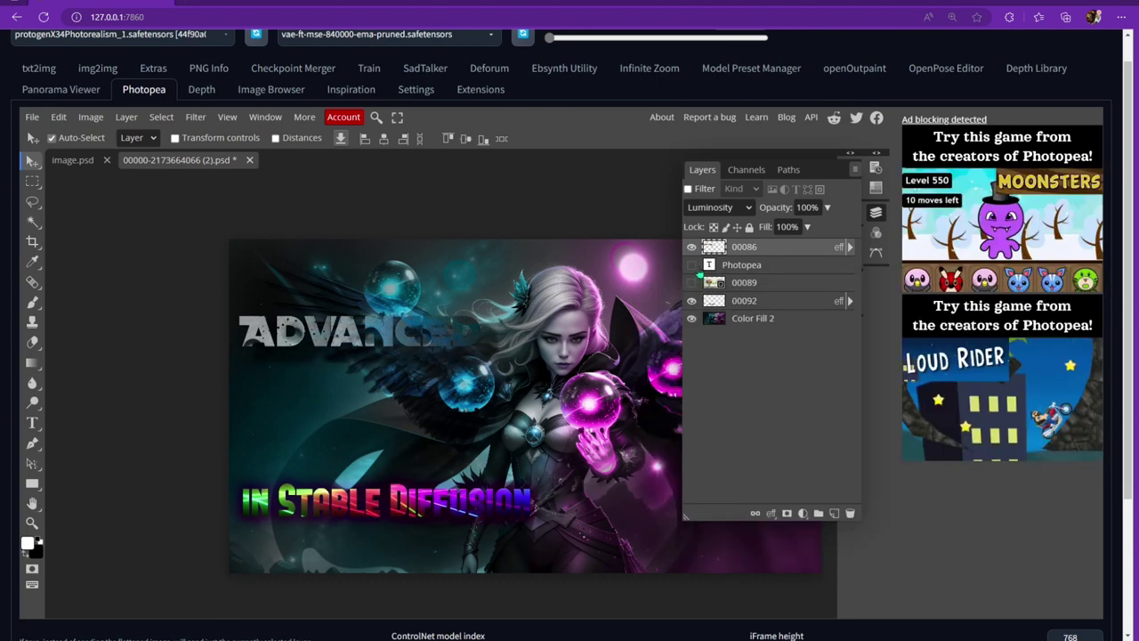
- Move the Photopea text and flower image 00089 to the top of the layer stack, with only these two visible
left_click(692, 248)
left_click(691, 301)
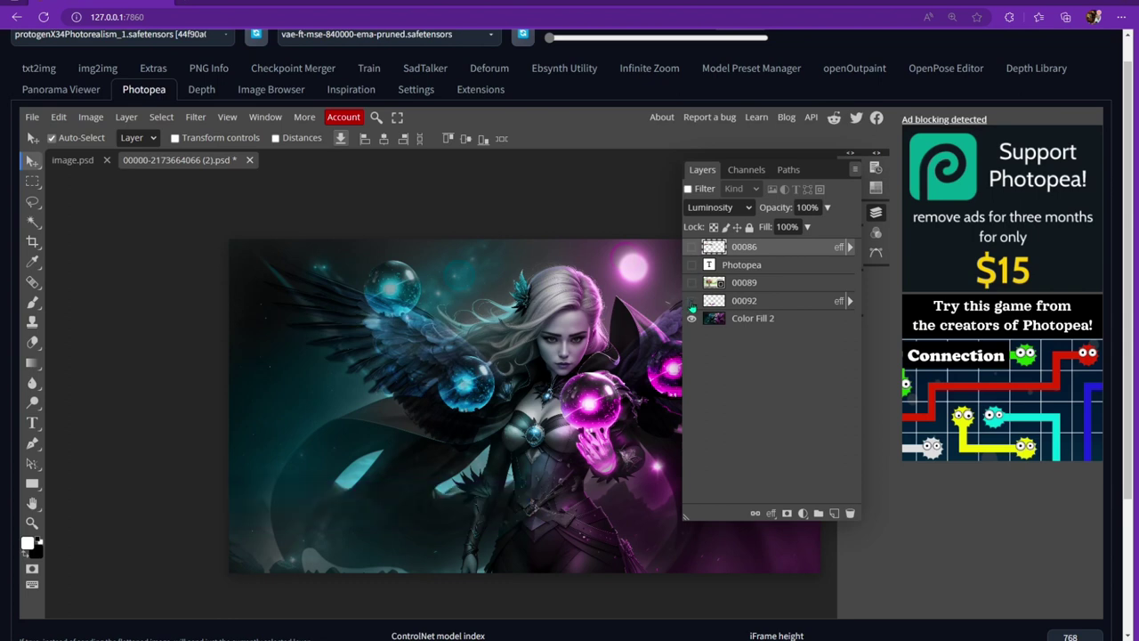
left_click_drag(731, 265, 732, 245)
left_click_drag(751, 282, 730, 267)
left_click_drag(512, 358, 407, 314)
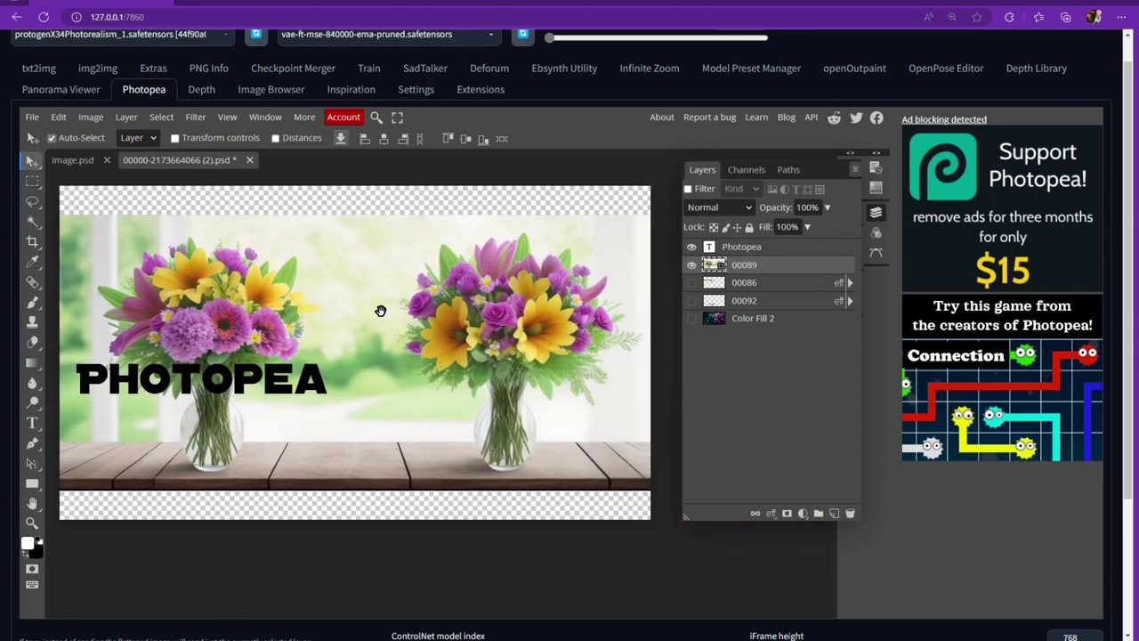
mouse_move(304, 384)
left_mouse_down()
mouse_move(517, 310)
mouse_move(564, 329)
mouse_move(656, 326)
mouse_move(582, 327)
left_mouse_up()
- Rasterize flower image 00089 and clone the right bouquet's blooms just to its left with the Clone Stamp
left_click_drag(581, 327, 549, 327)
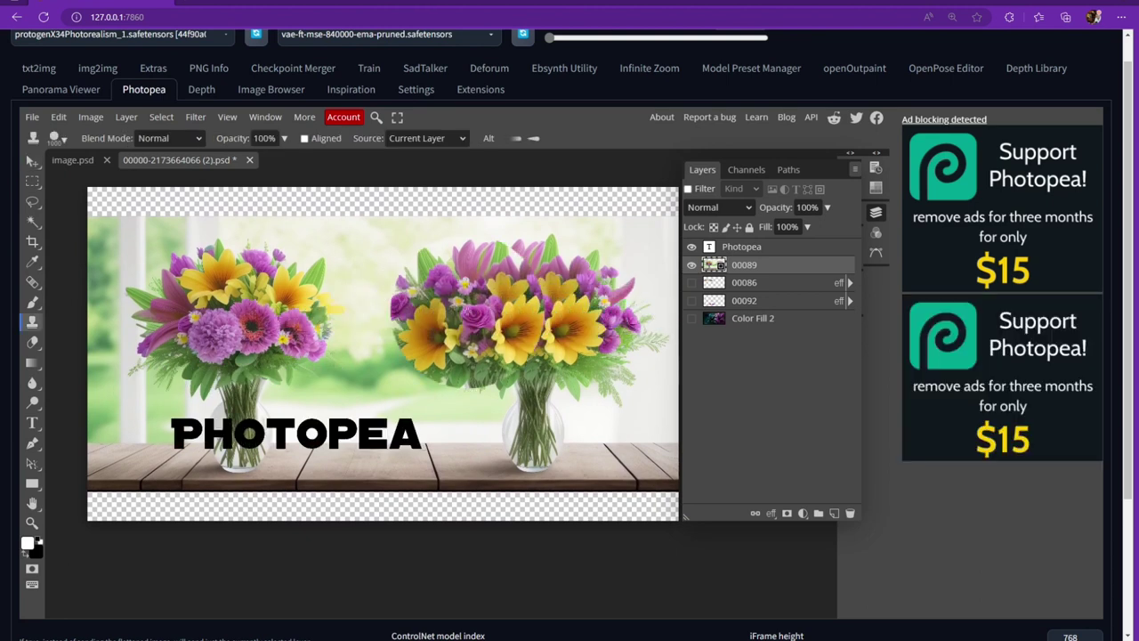
left_click(472, 307)
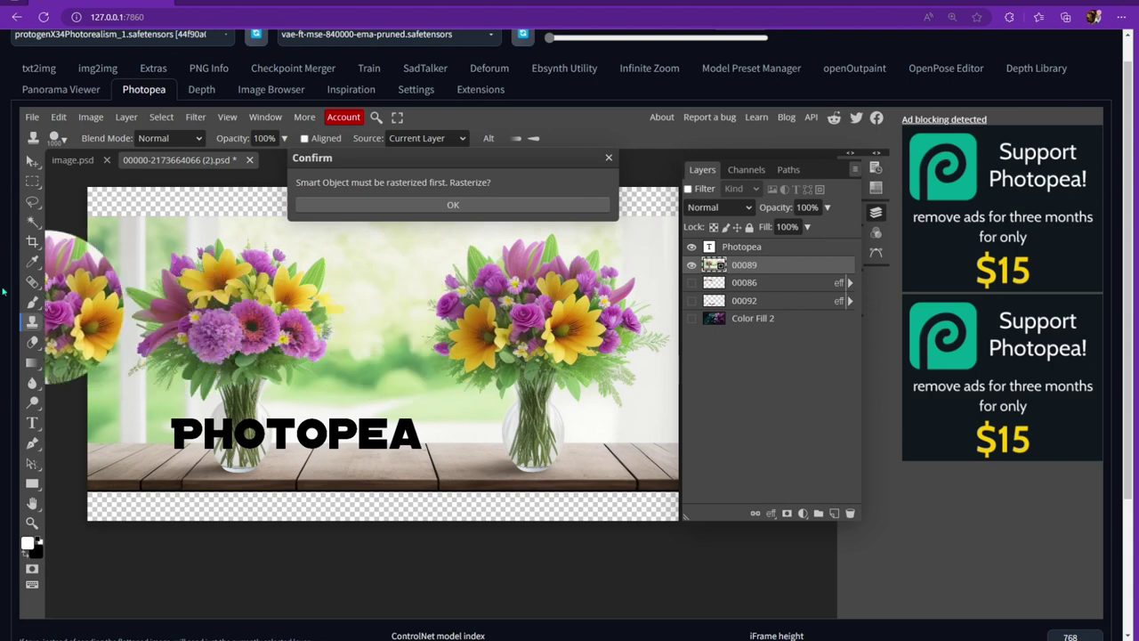
left_click(481, 204)
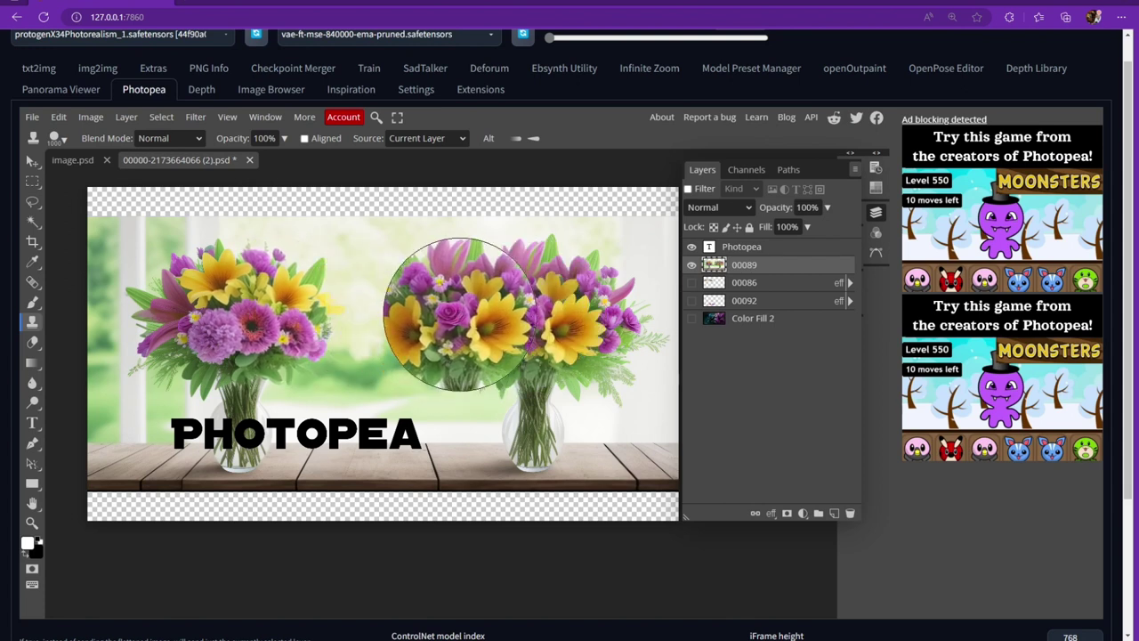
- Blend the seam between the original and cloned flowers in image 00089 with the Spot Healing Brush
left_click(32, 283)
mouse_move(488, 200)
left_mouse_down()
mouse_move(531, 286)
mouse_move(532, 356)
mouse_move(507, 404)
left_mouse_up()
left_click_drag(488, 444, 495, 435)
- Position the Photopea text over the cloned flowers, and place image 00089 above it as a clipping mask
left_click(32, 160)
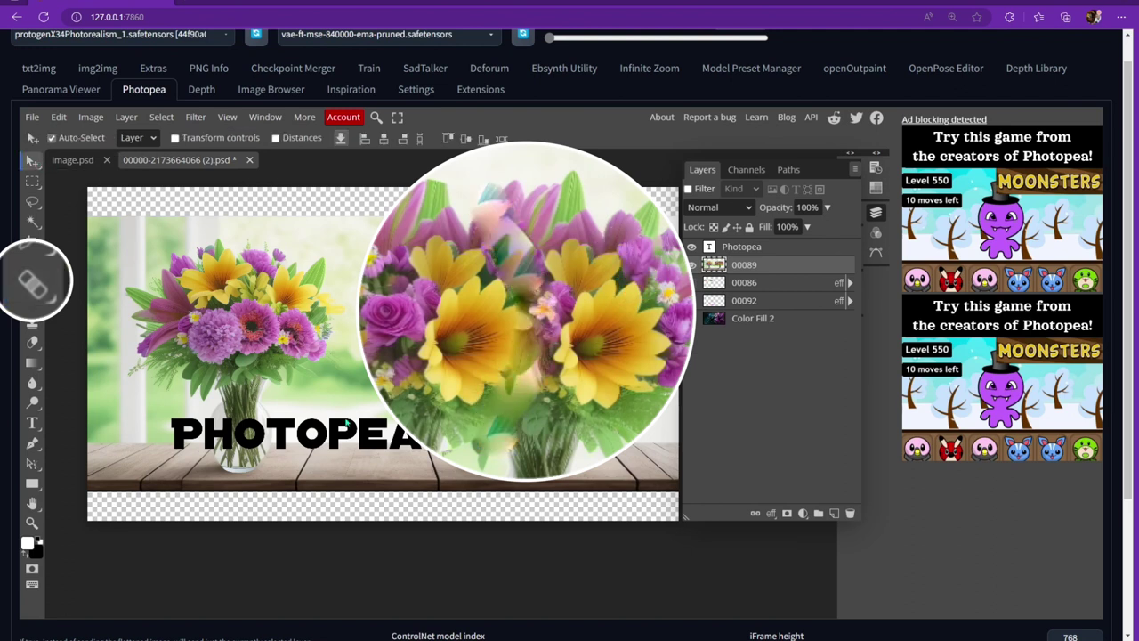
left_click_drag(346, 425, 574, 341)
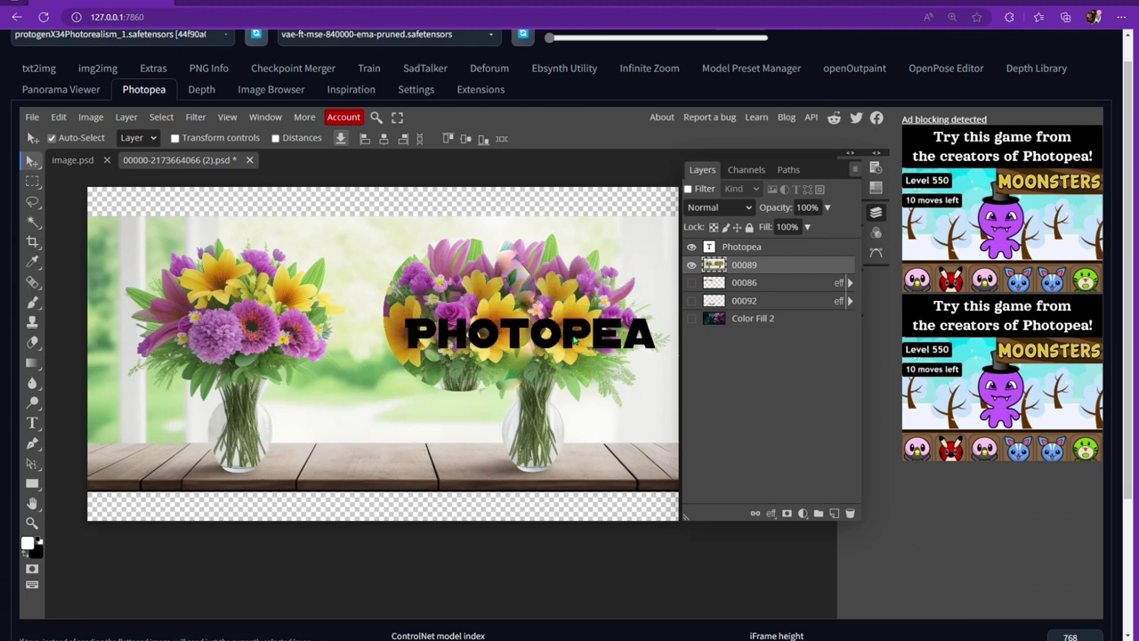
left_click(720, 250)
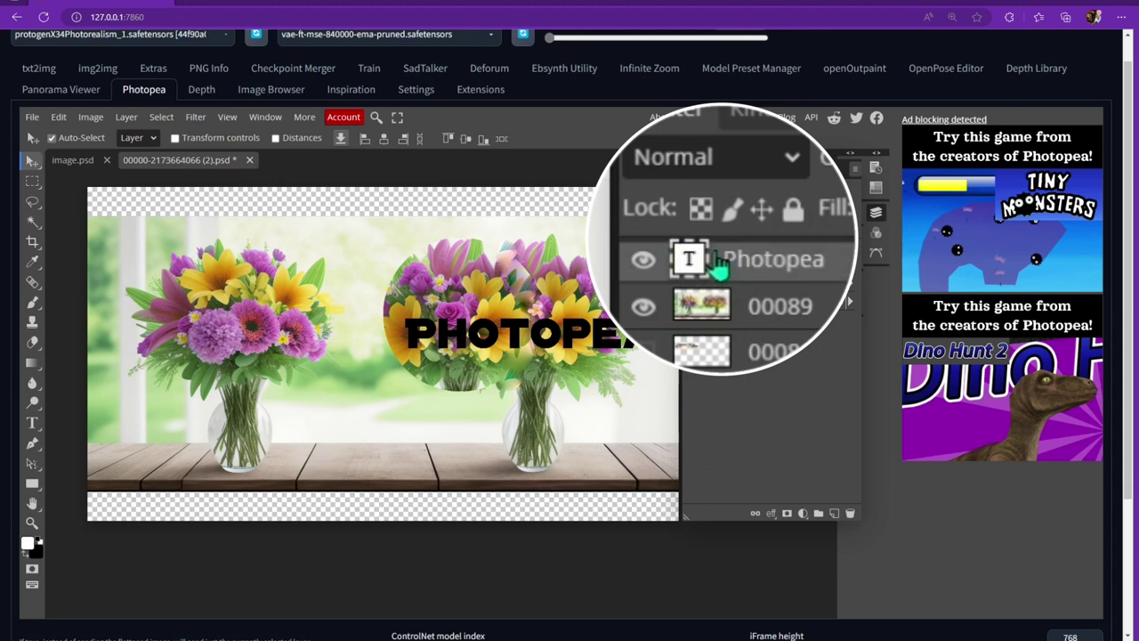
left_click_drag(720, 246, 720, 273)
right_click(720, 245)
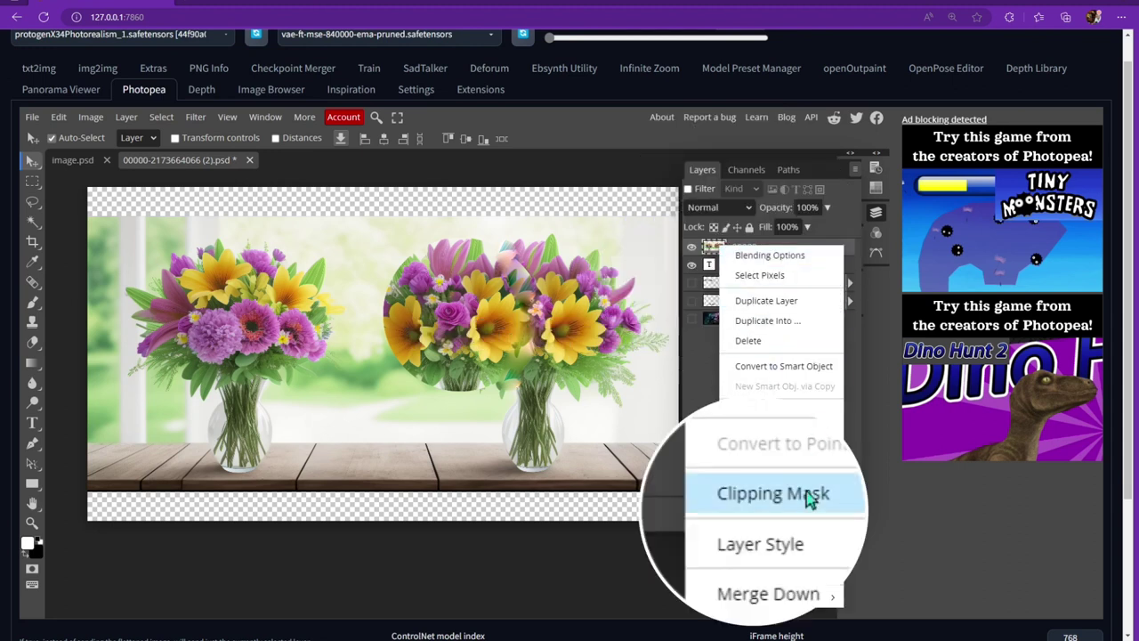
left_click(773, 432)
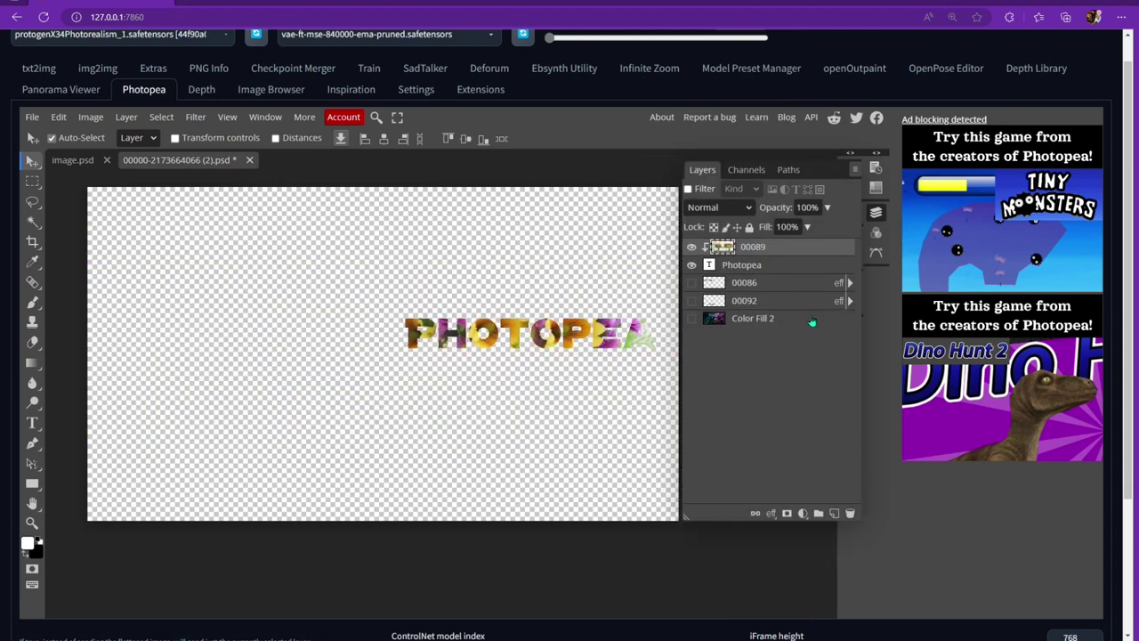
- Show the Color Fill 2 artwork and text layers 00092 and 00086
left_click(692, 318)
left_click(693, 300)
left_click(692, 282)
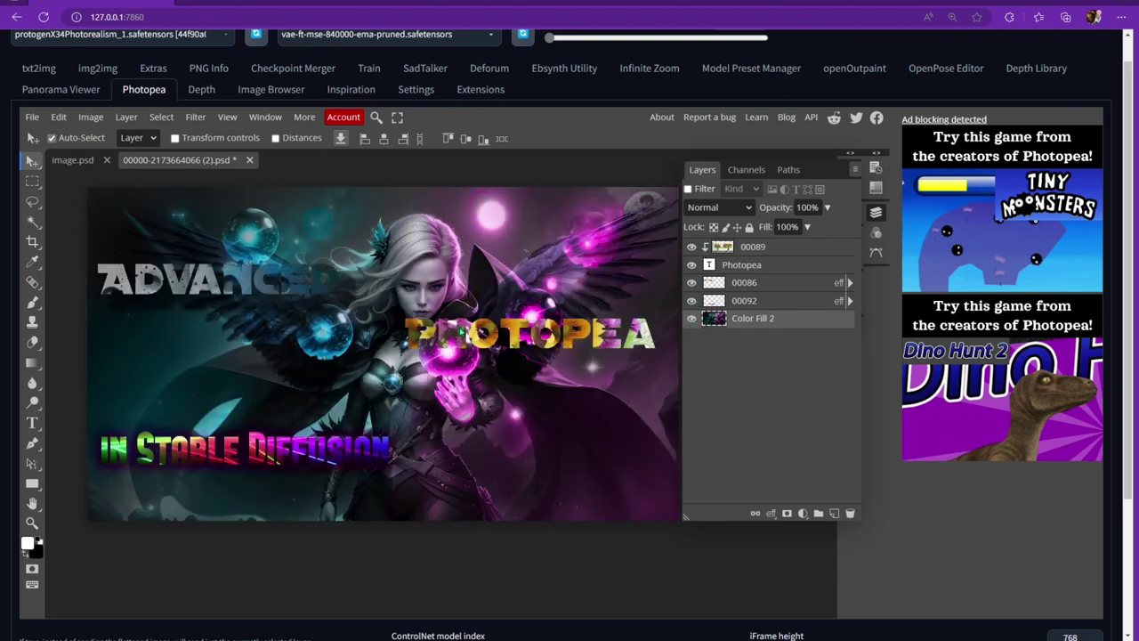
- Merge image 00089 with the Photopea text layer and place it between the Advanced and In Stable Diffusion texts
left_click(753, 248)
left_click(754, 265, "shift")
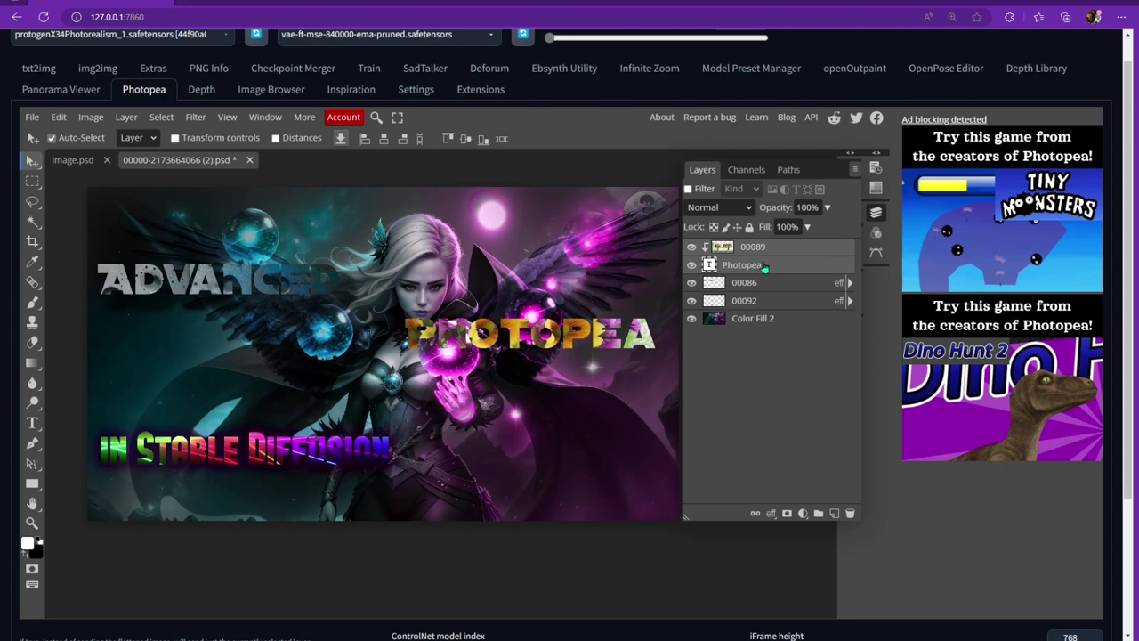
right_click(756, 267)
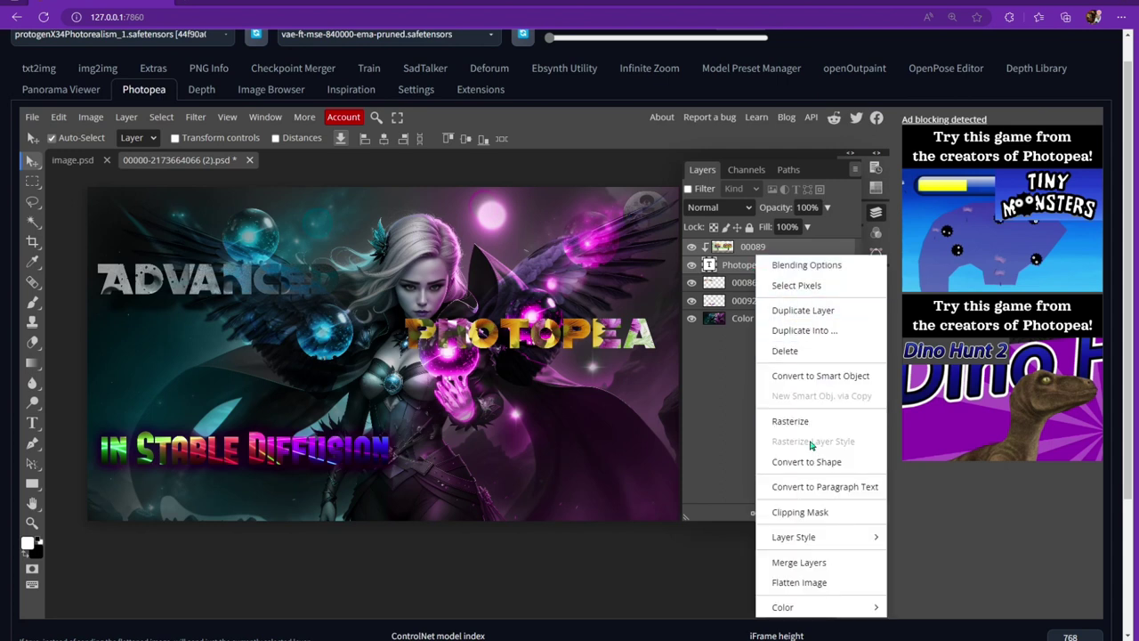
left_click(827, 561)
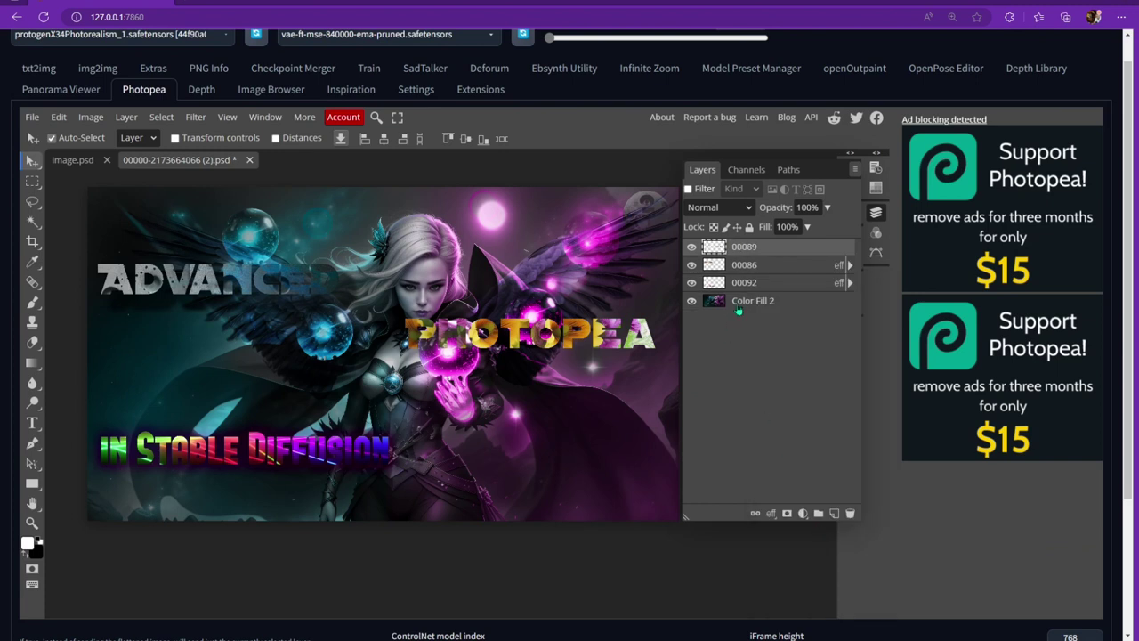
left_click_drag(538, 332, 234, 376)
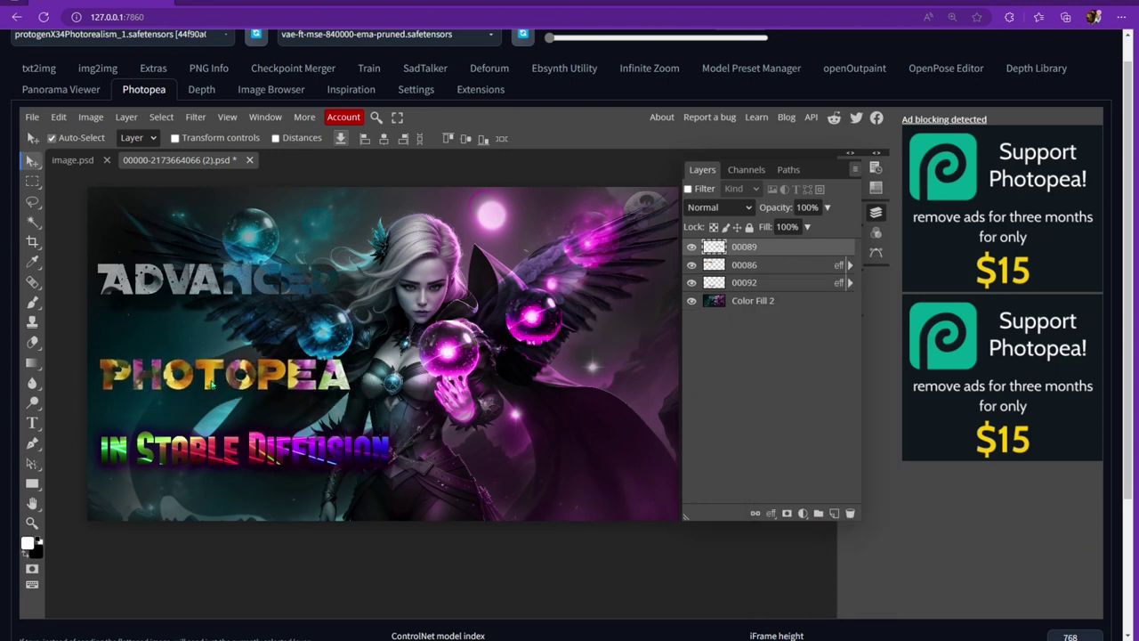
- Add a Smooth Inner Bevel to the Photopea text in layer 00089, adjusting its depth, size and softness
left_click(750, 608)
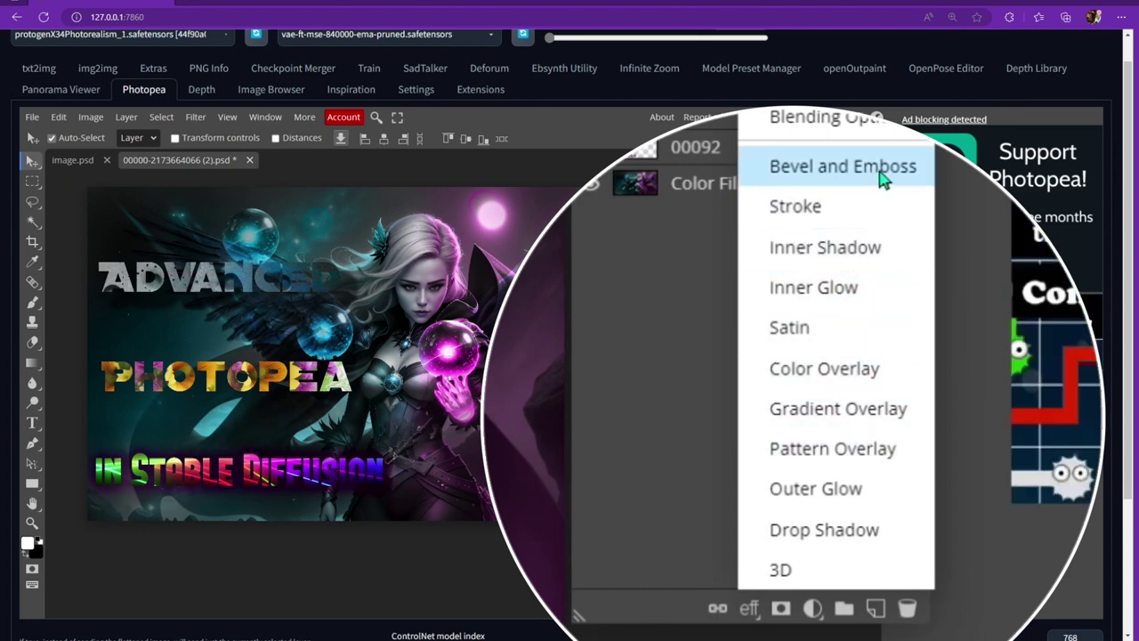
left_click(840, 293)
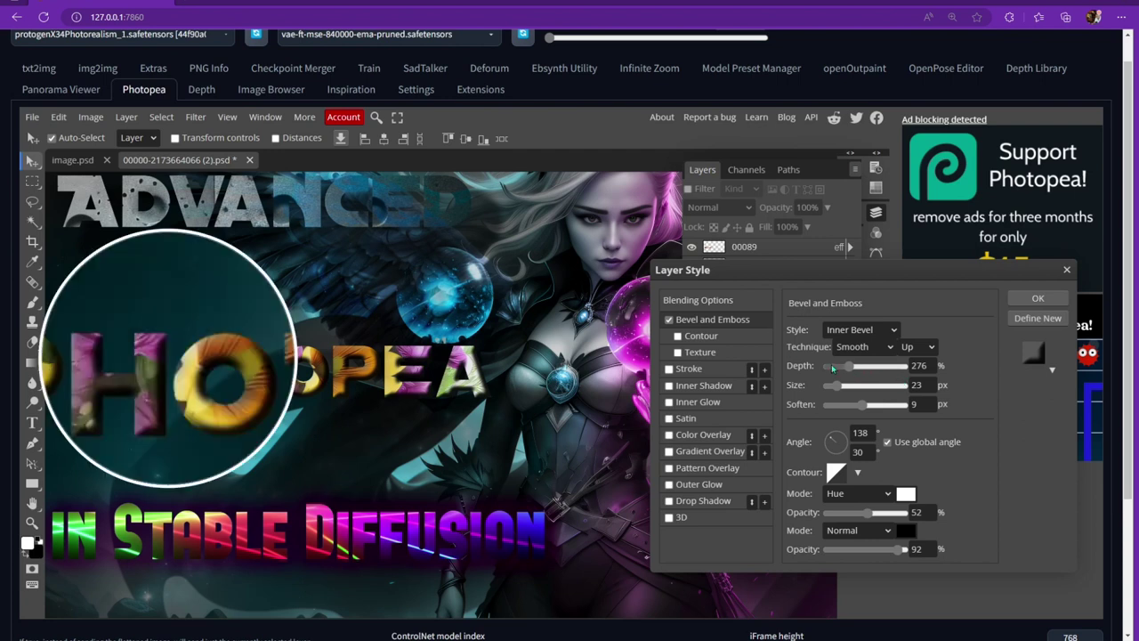
left_click(840, 370)
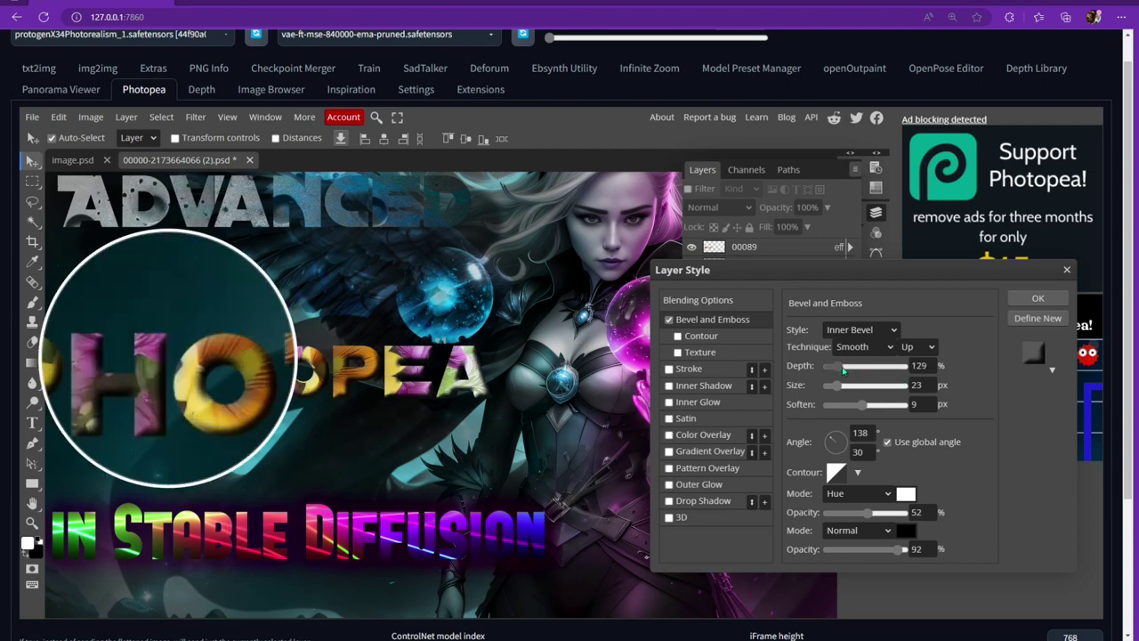
left_click_drag(842, 368, 835, 366)
left_click(834, 386)
left_click(866, 405)
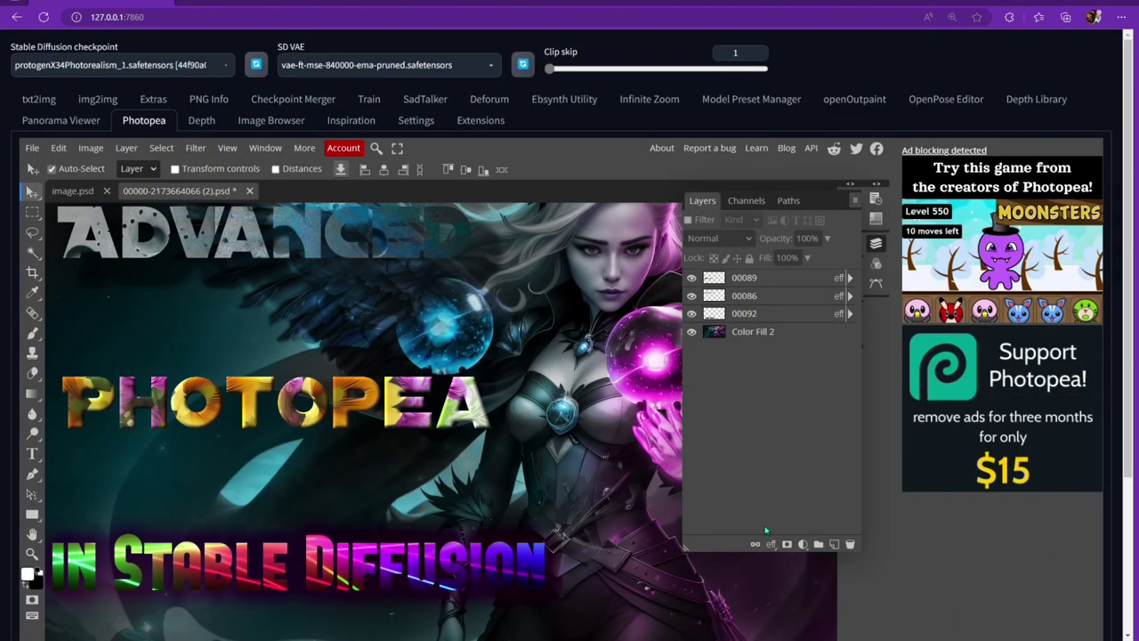
- Add a Drop Shadow to the Photopea text in layer 00089
left_click(771, 544)
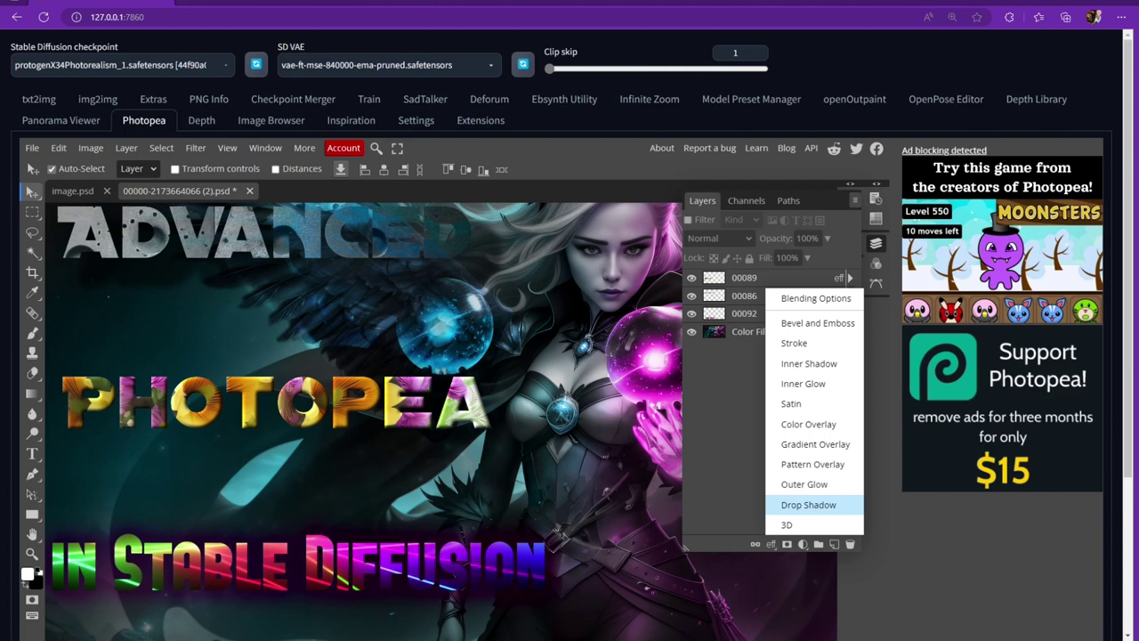
left_click(809, 504)
key("Return")
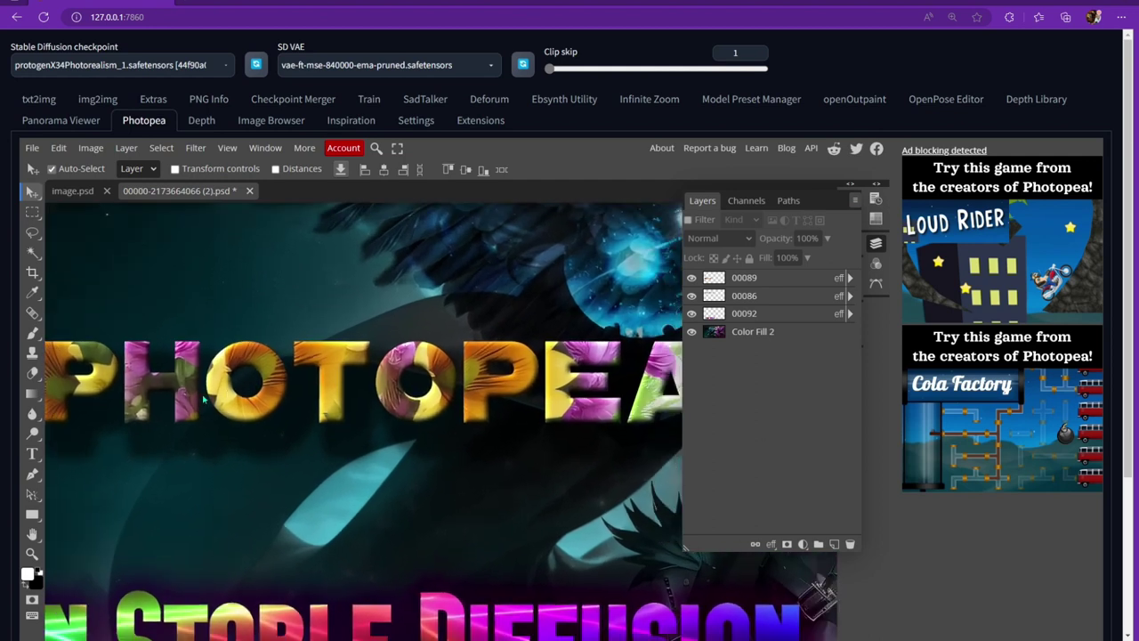
- Merge text layers 00089, 00086 and 00092 with the Color Fill 2 artwork into a single layer
left_click_drag(340, 503, 382, 506)
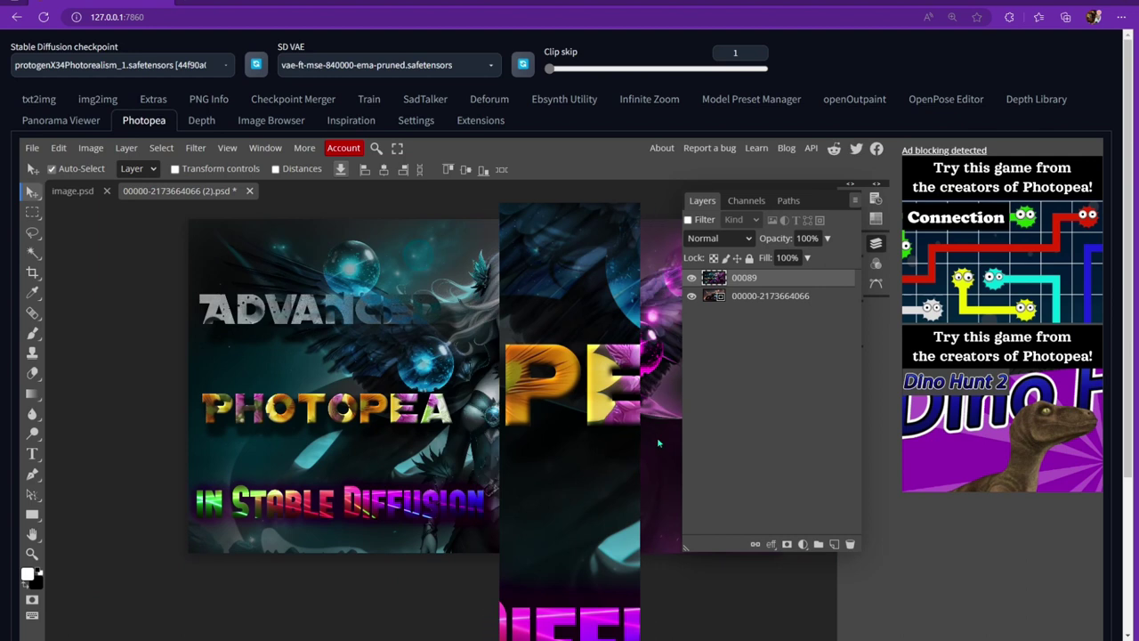
left_click_drag(606, 478, 580, 472)
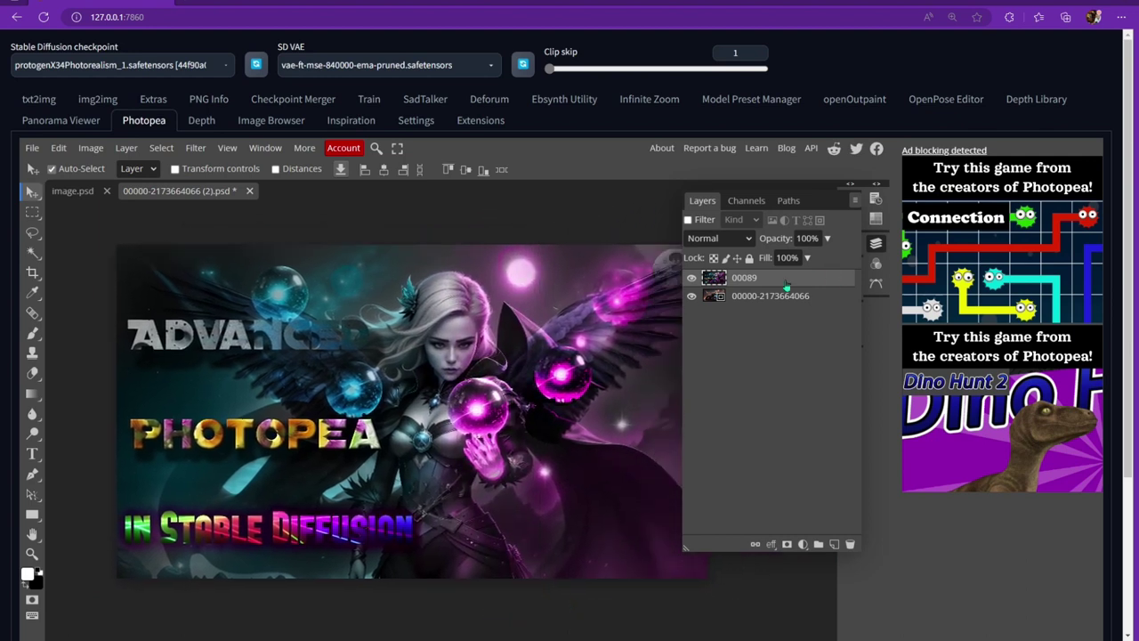
- Compare the finished artwork with the original image by hiding and reshowing the merged layer 00089 twice
left_click(693, 279)
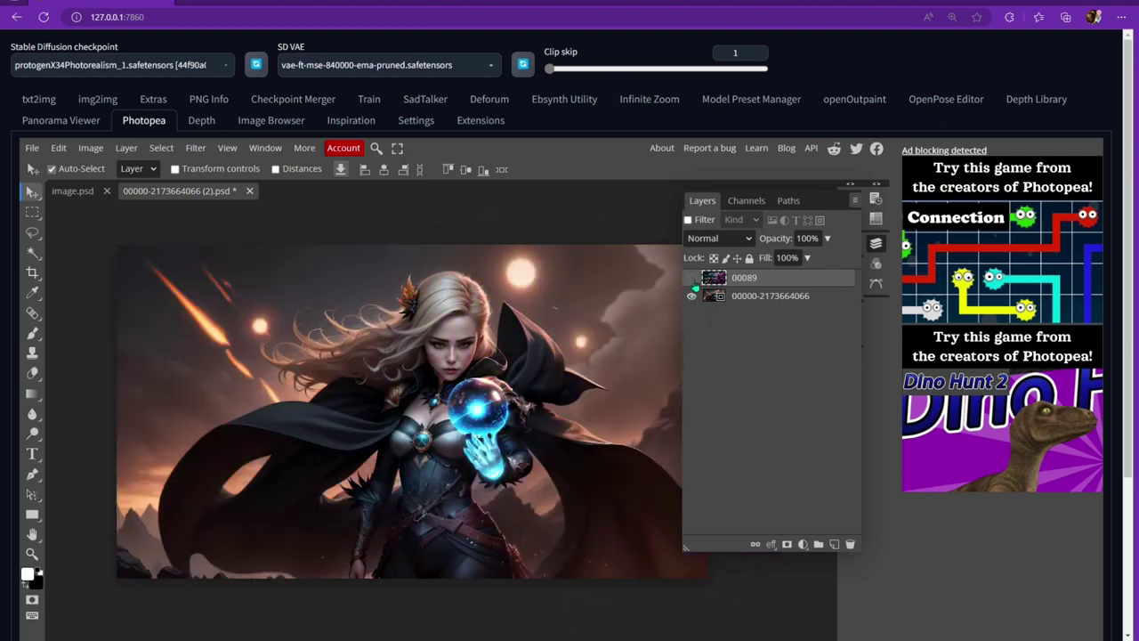
left_click(692, 278)
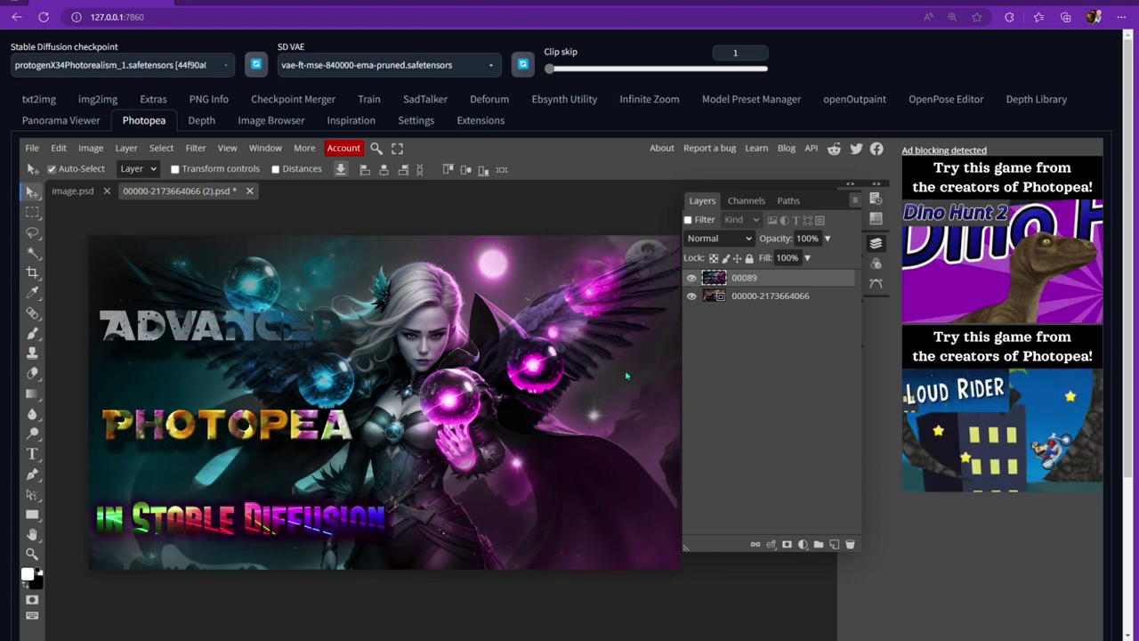
left_click_drag(645, 387, 624, 397)
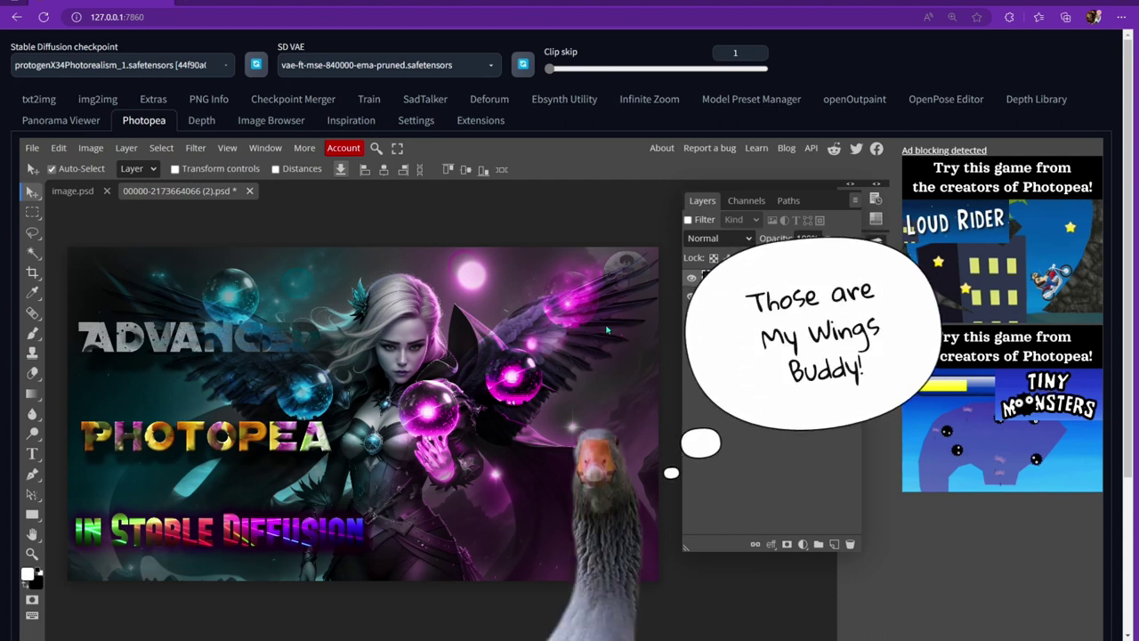
left_click(692, 279)
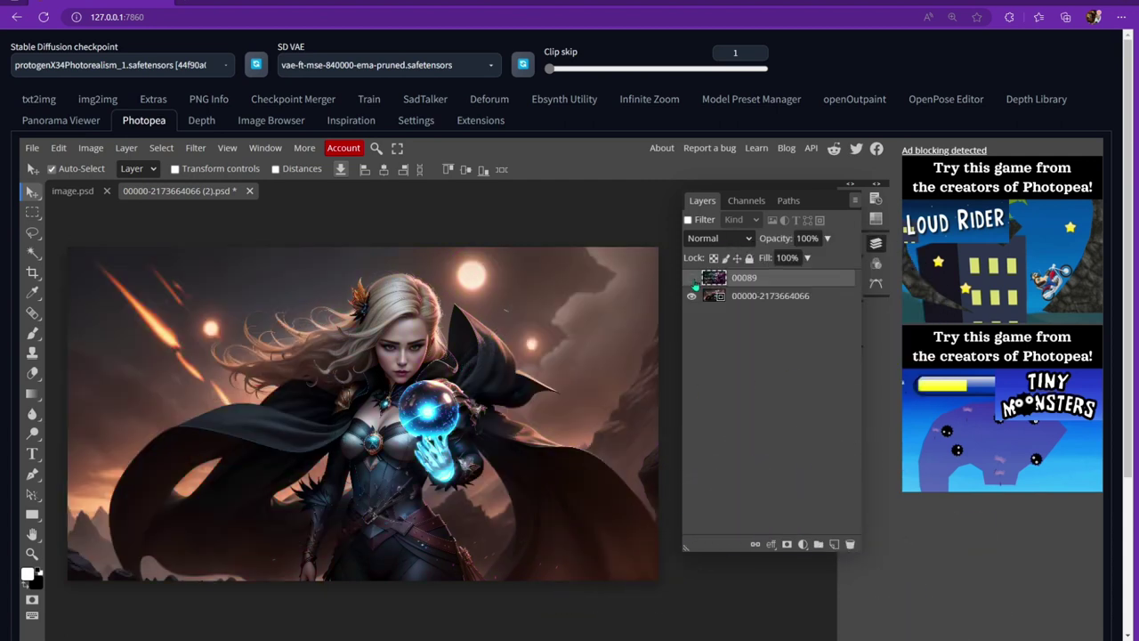
left_click(693, 279)
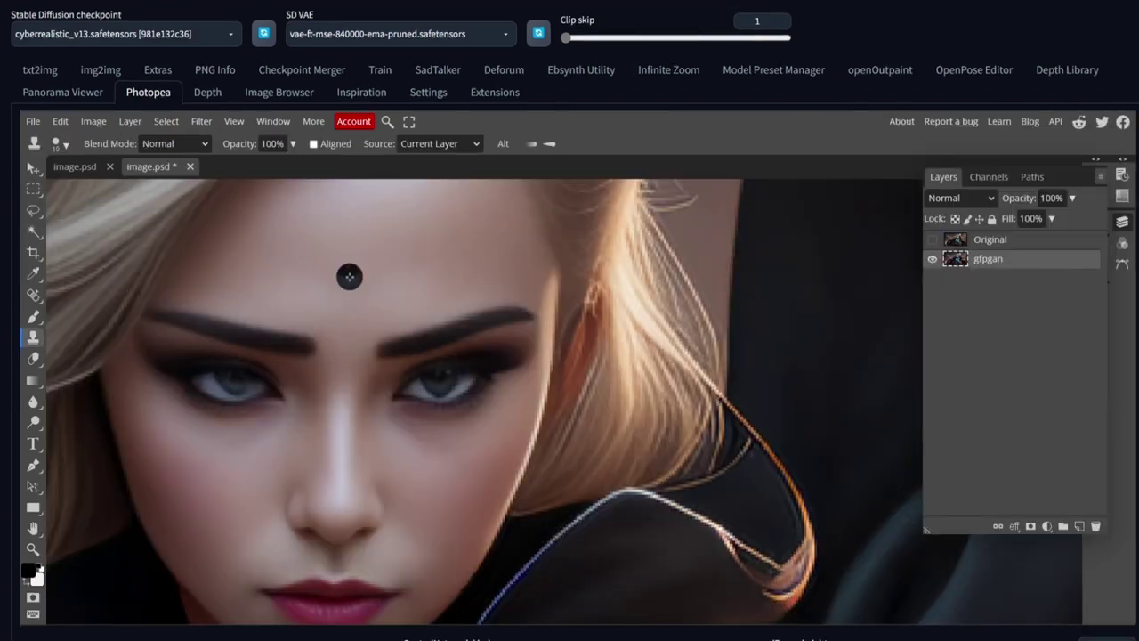
mouse_move(348, 276)
left_mouse_down()
mouse_move(357, 259)
mouse_move(365, 280)
mouse_move(361, 191)
mouse_move(307, 258)
mouse_move(289, 260)
mouse_move(354, 214)
left_mouse_up()
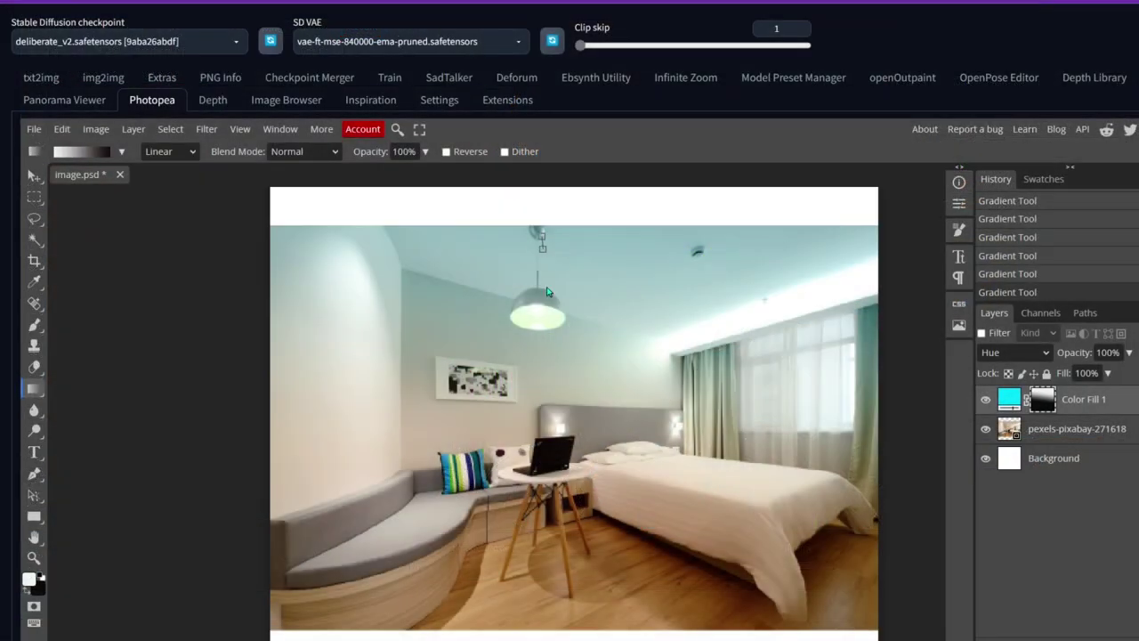
left_click_drag(538, 267, 514, 614)
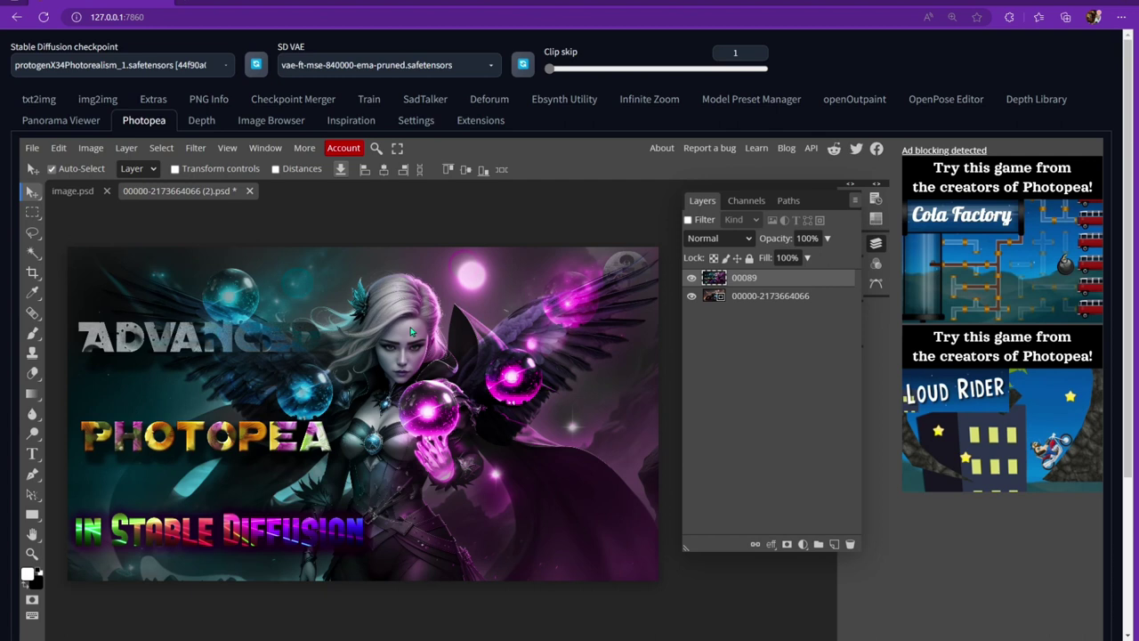